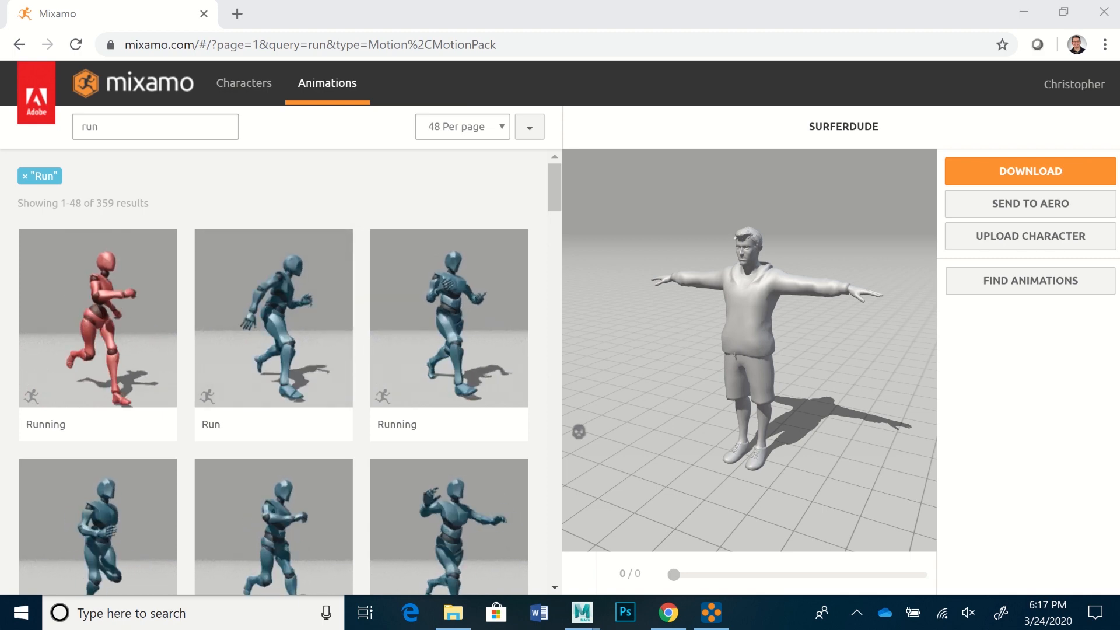
Apply the red figure's Running animation to the SurferDude character and enable In Place
mouse_move(749, 350)
left_mouse_down()
mouse_move(816, 356)
mouse_move(807, 396)
mouse_move(753, 402)
mouse_move(785, 341)
left_mouse_up()
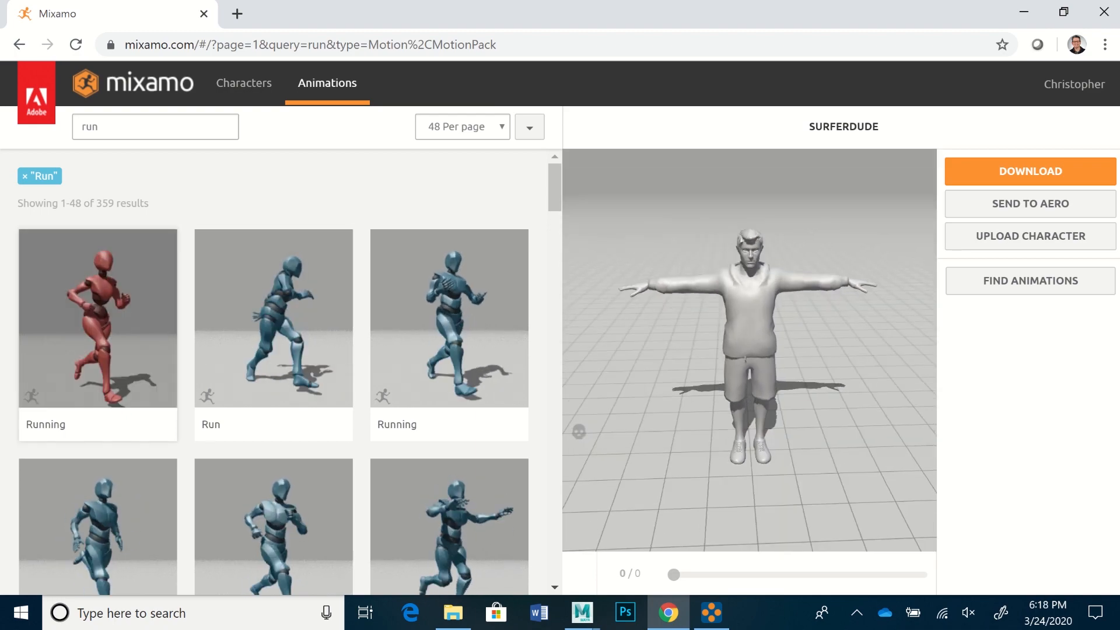
left_click(98, 326)
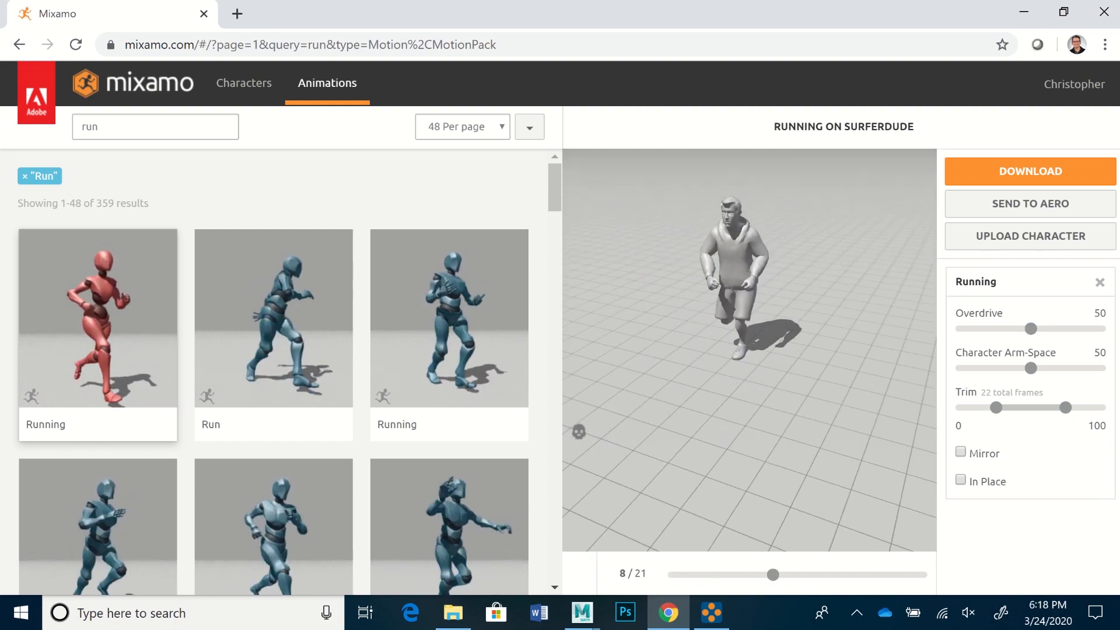
left_click(960, 480)
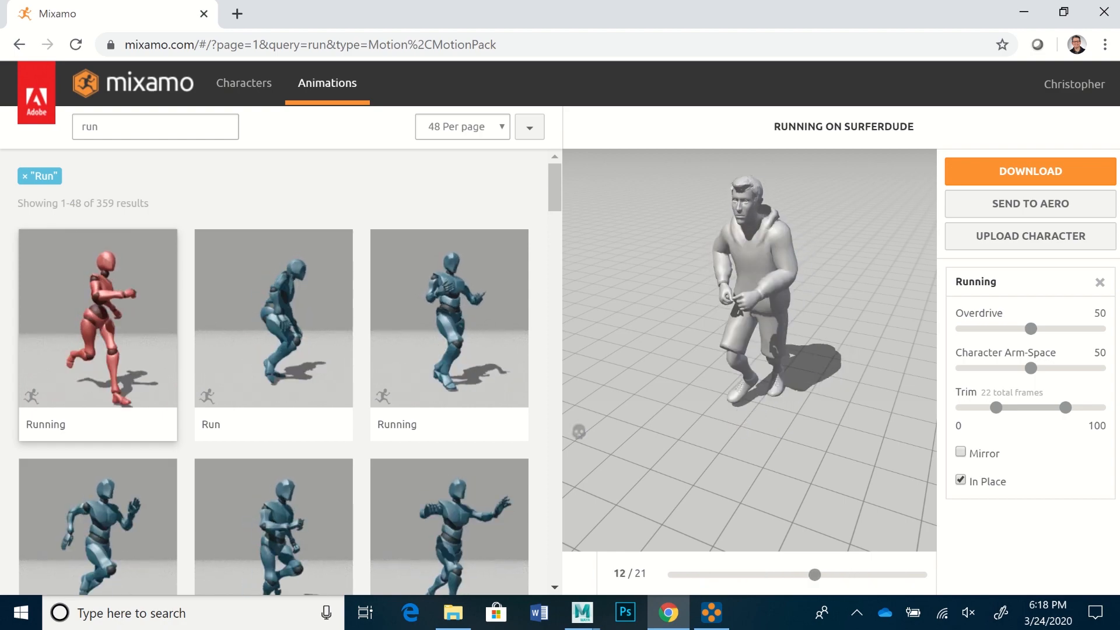
left_click(960, 480)
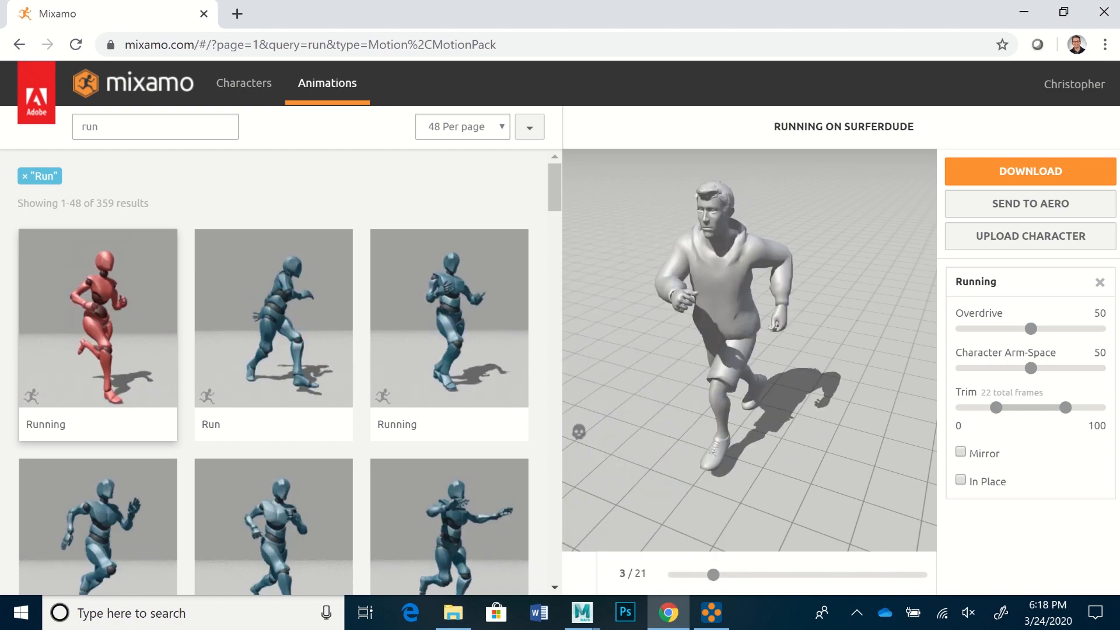
left_click(959, 480)
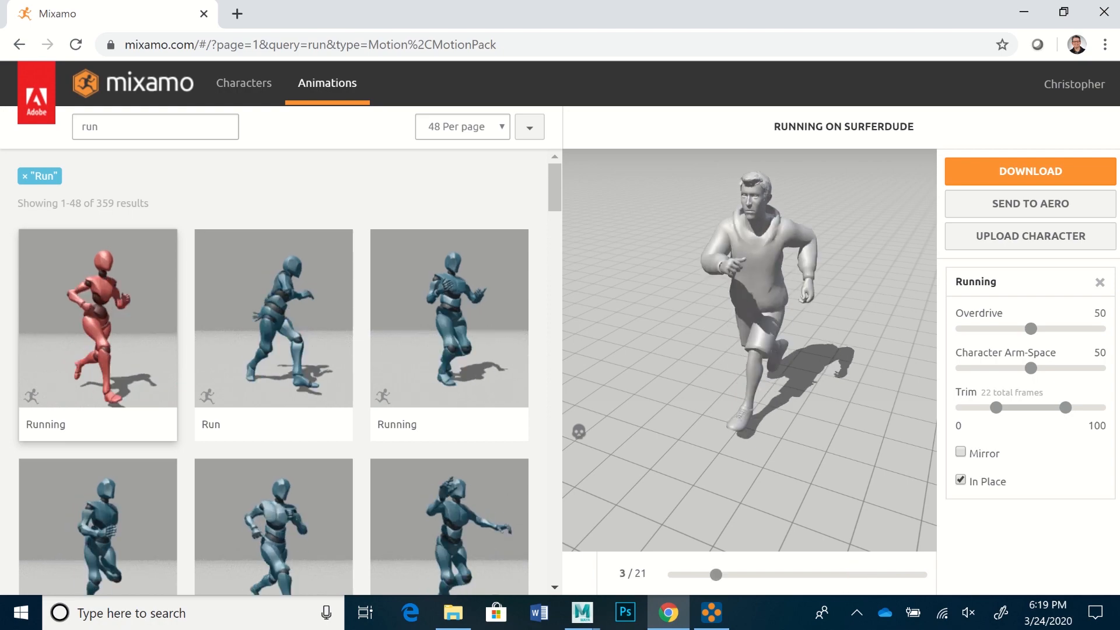
Examine the in-place Running animation on the character from several angles
left_click_drag(749, 303, 755, 378)
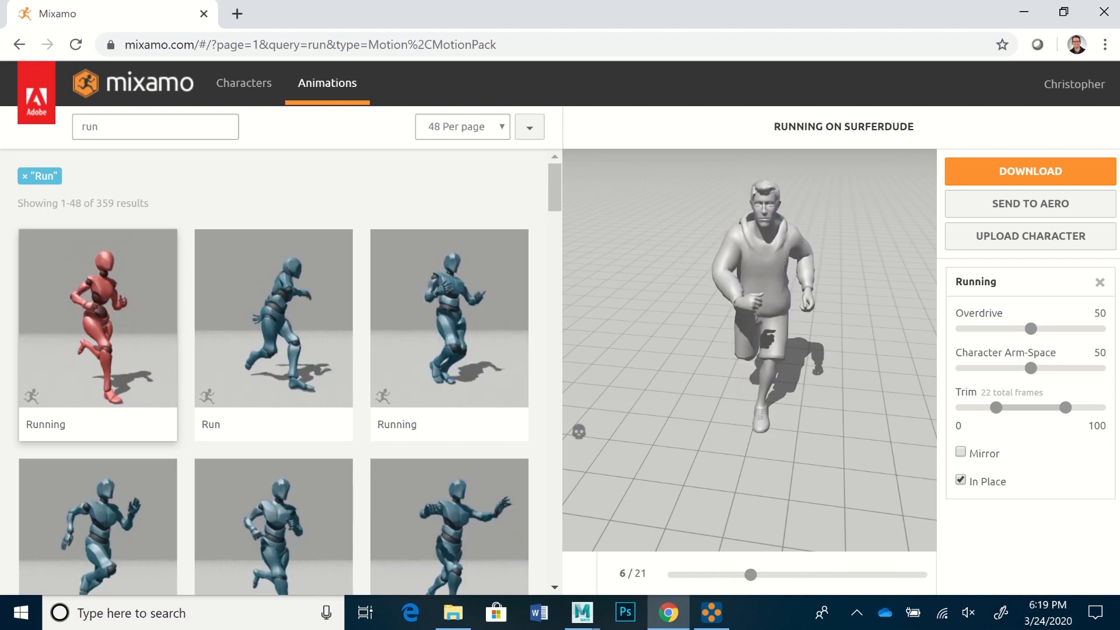
left_click_drag(749, 350, 752, 306)
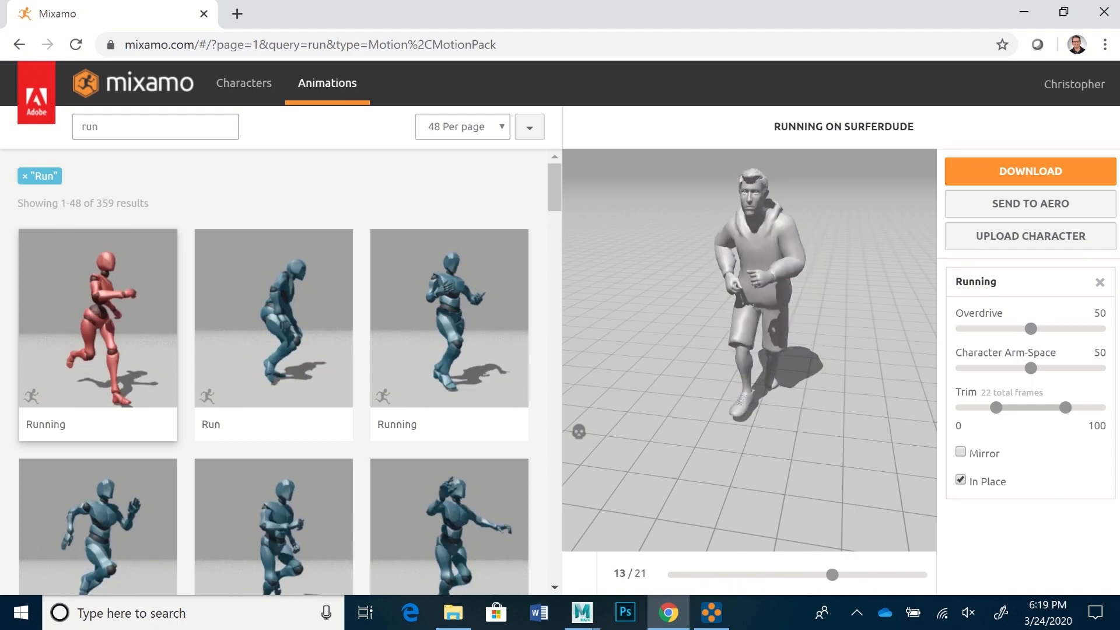
left_click_drag(752, 306, 717, 339)
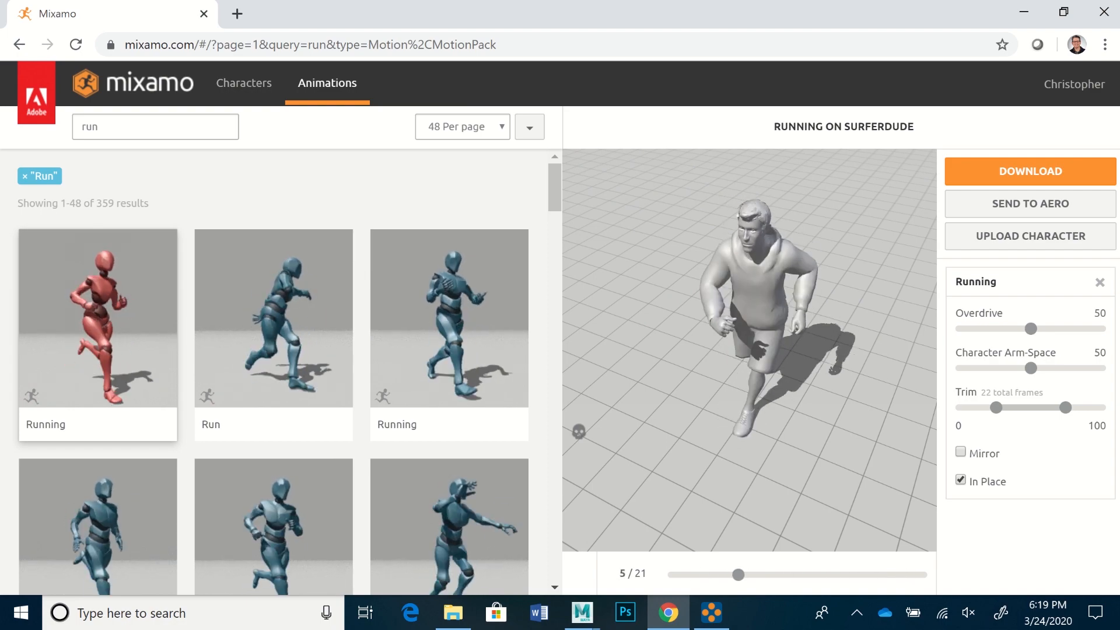
left_click_drag(717, 338, 744, 309)
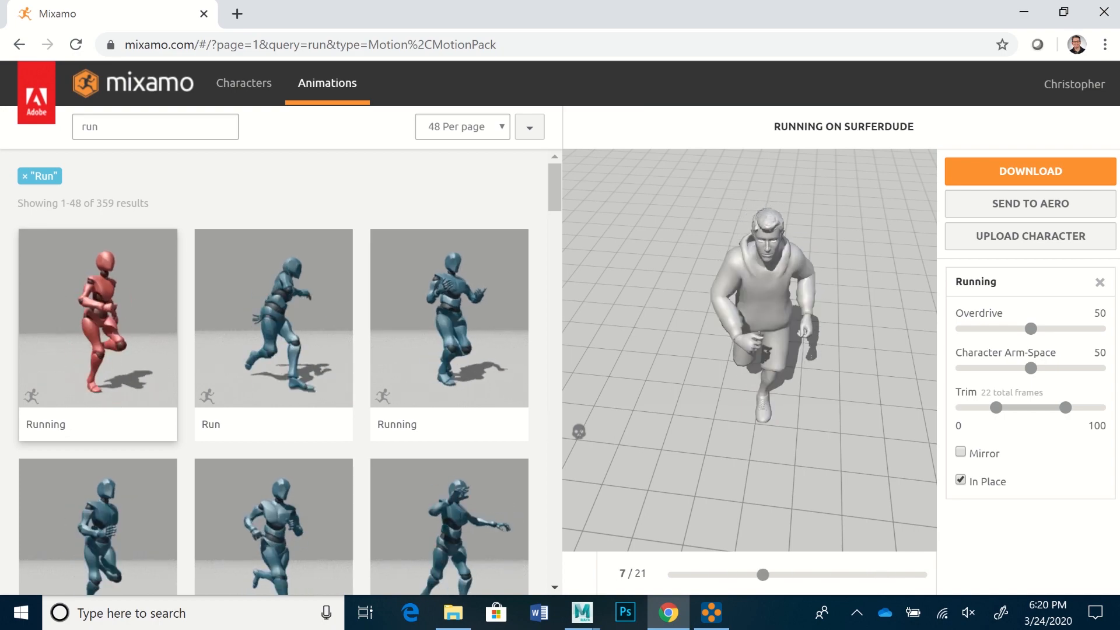
left_click_drag(803, 335, 807, 300)
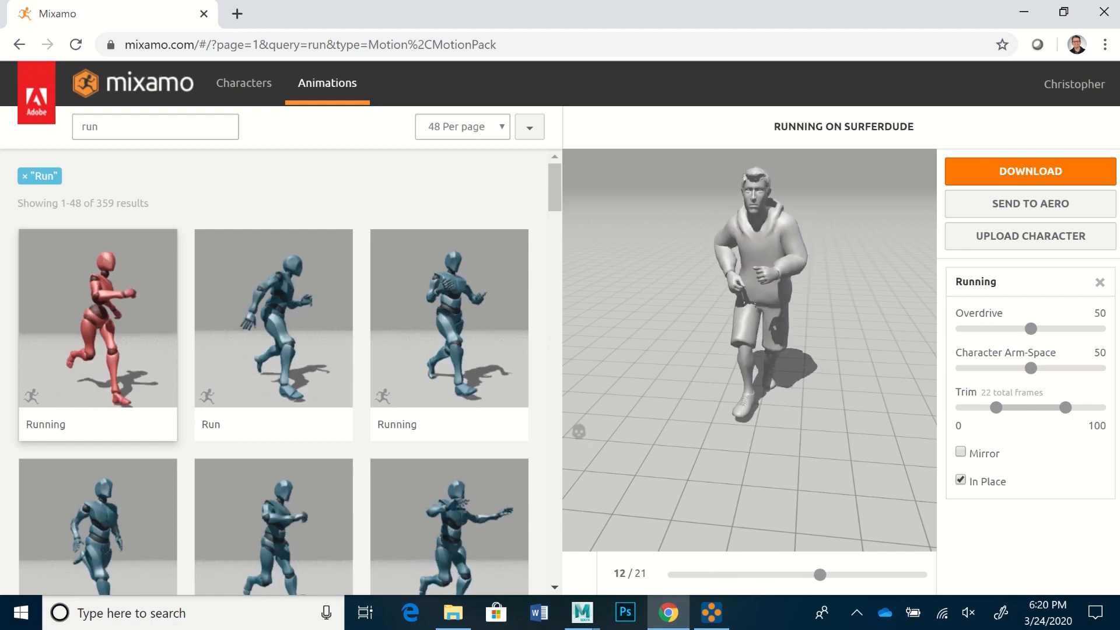
left_click_drag(805, 291, 763, 326)
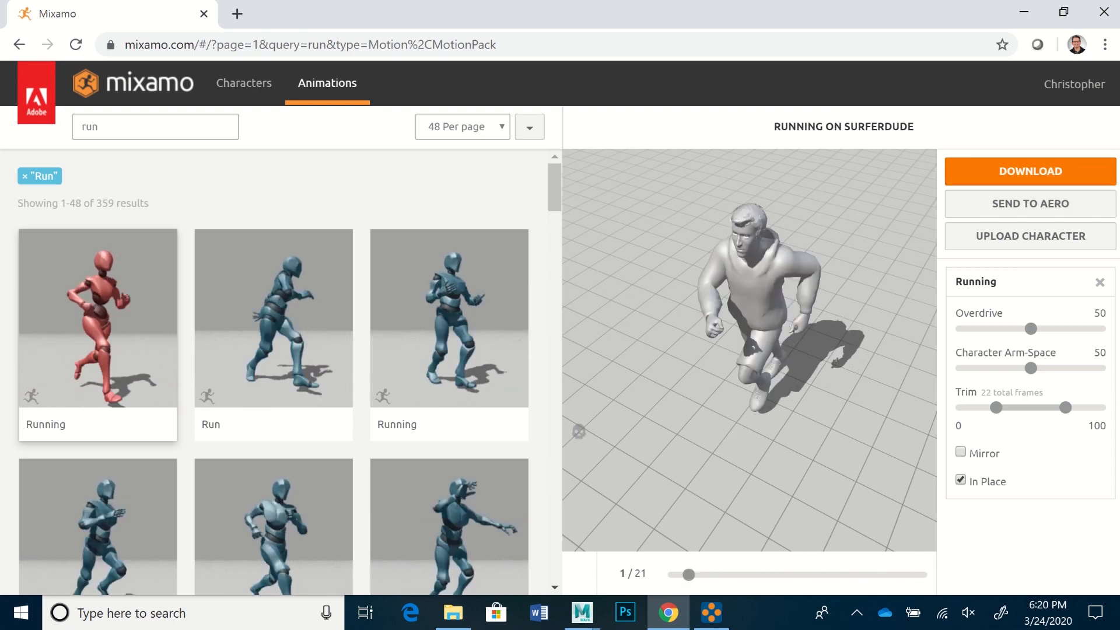
left_click(1030, 171)
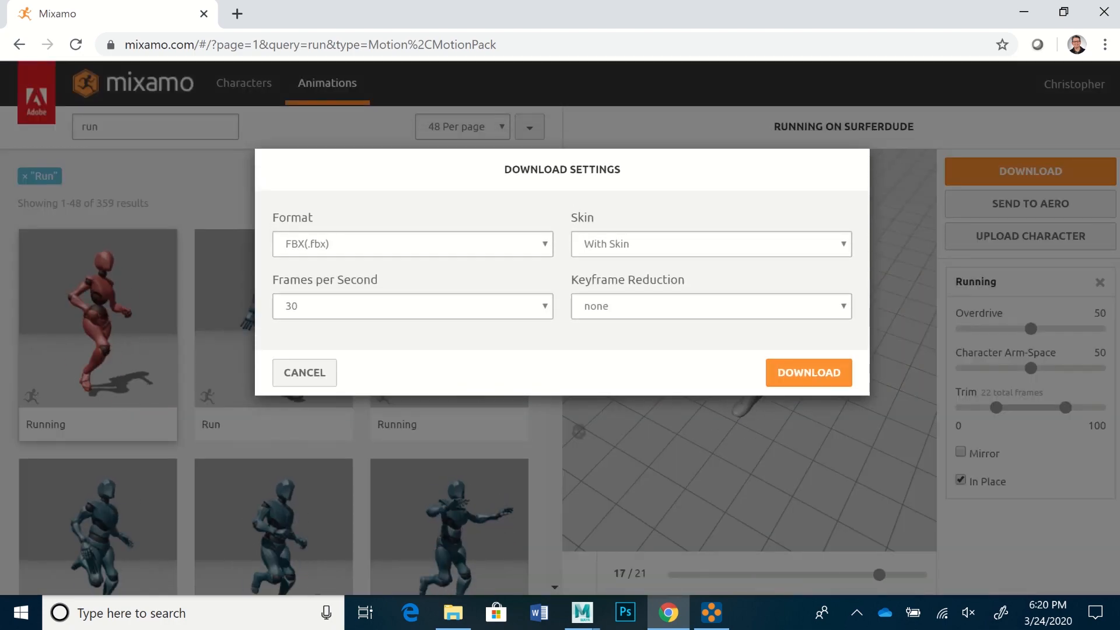
left_click(408, 306)
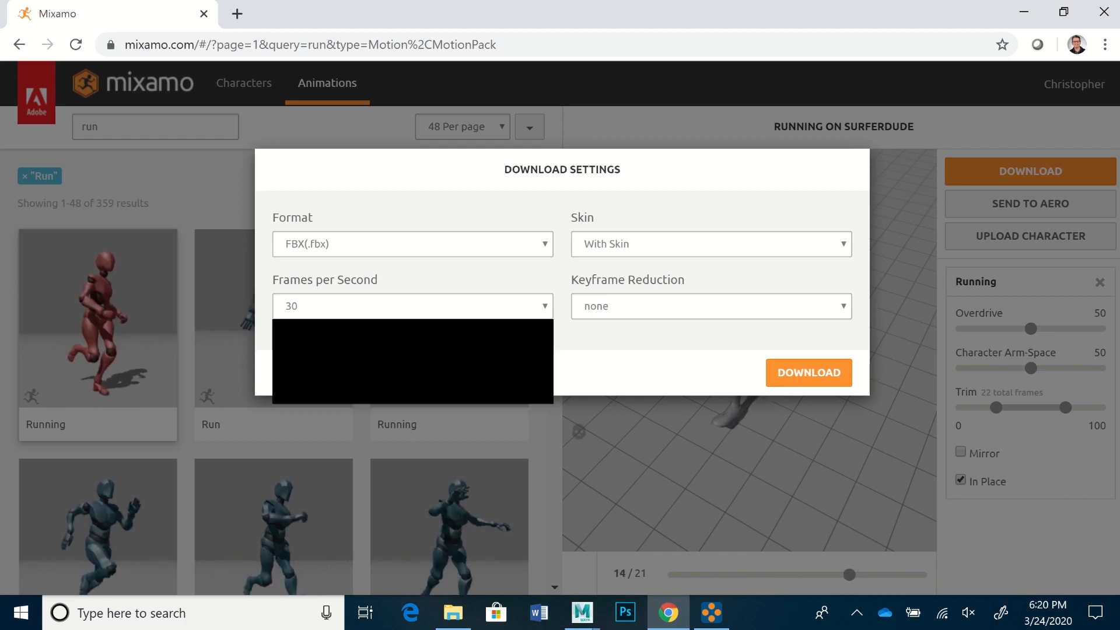
left_click(304, 330)
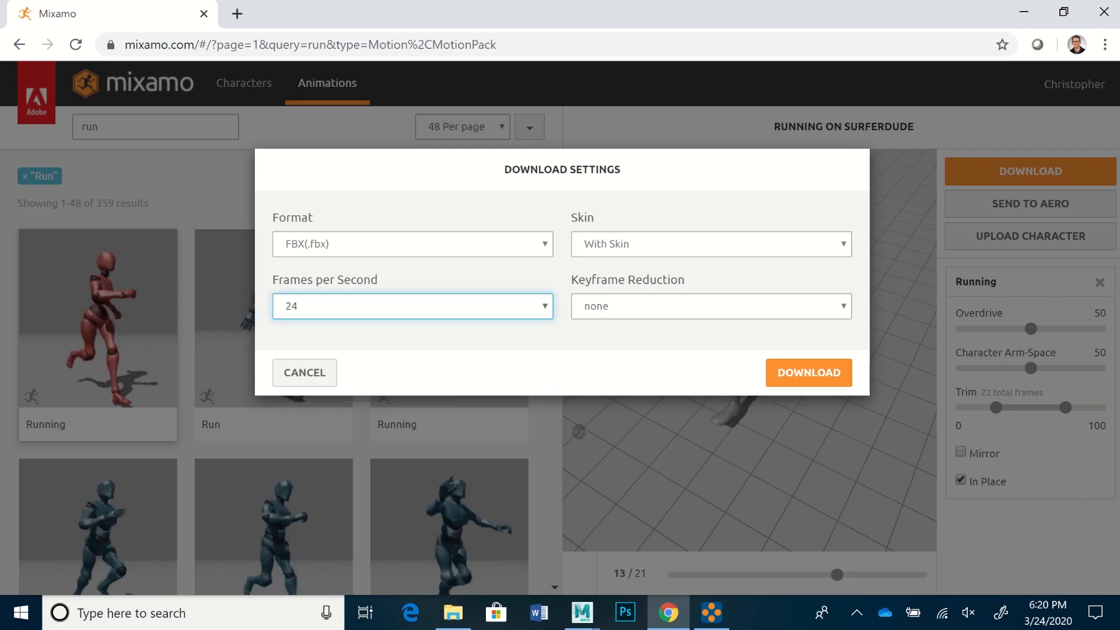
left_click(710, 244)
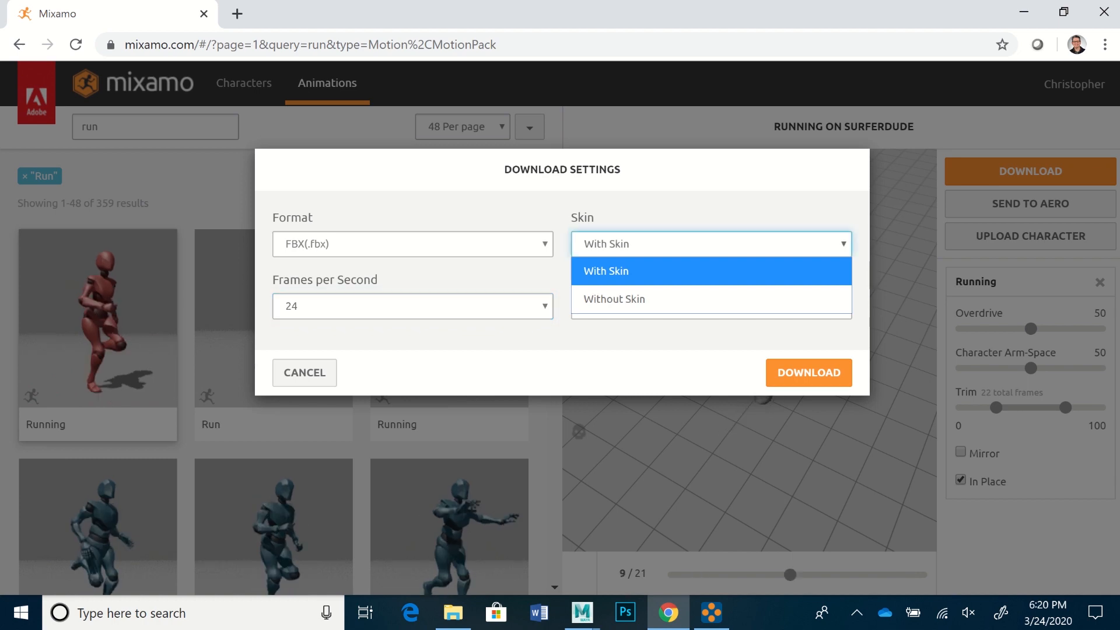
left_click(615, 299)
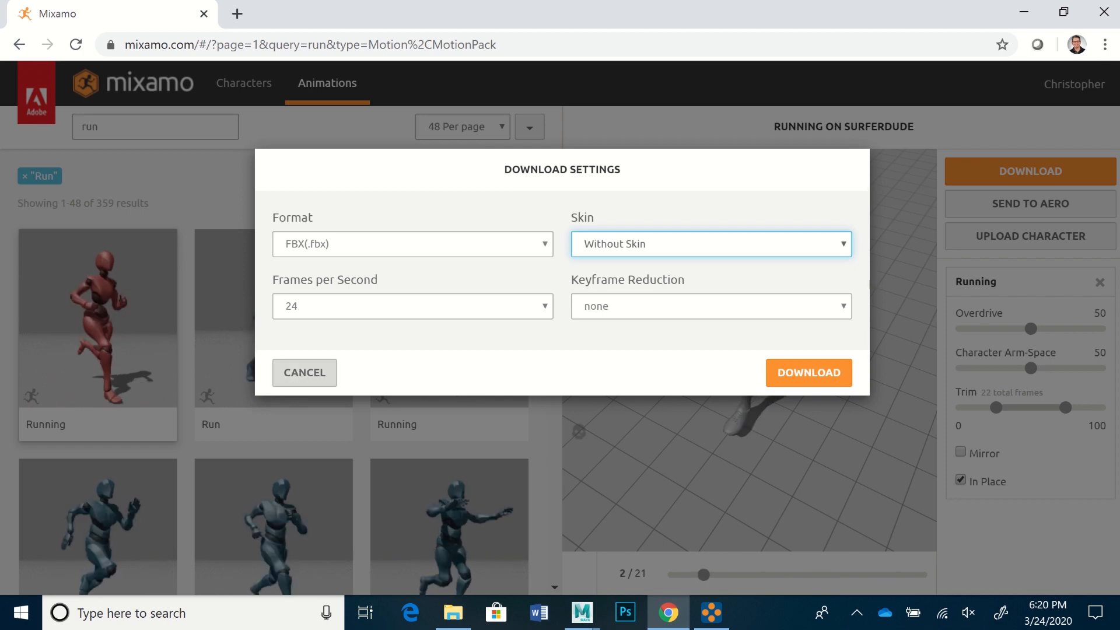
left_click(304, 372)
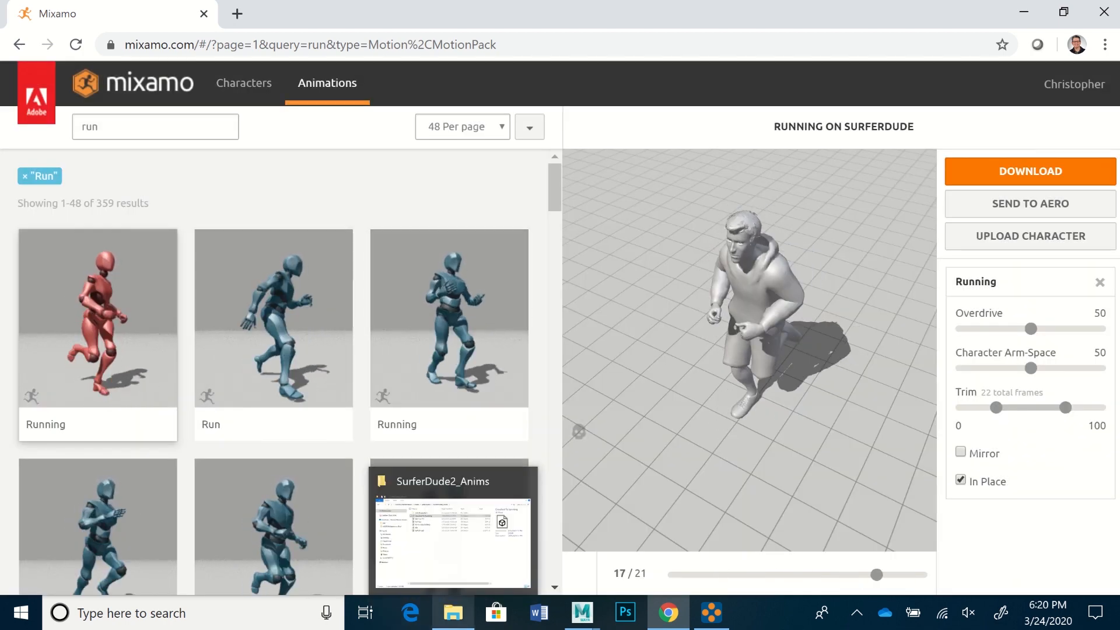
Review the animation files in the SurferDude2_Anims folder and close the browser to return to Maya
left_click(453, 613)
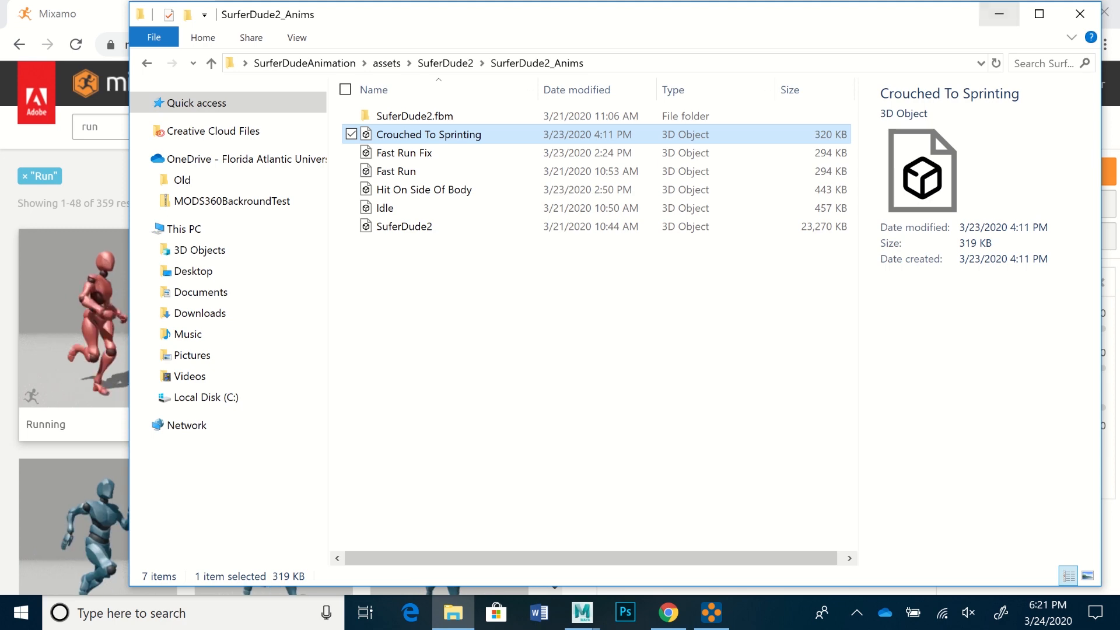
left_click(999, 14)
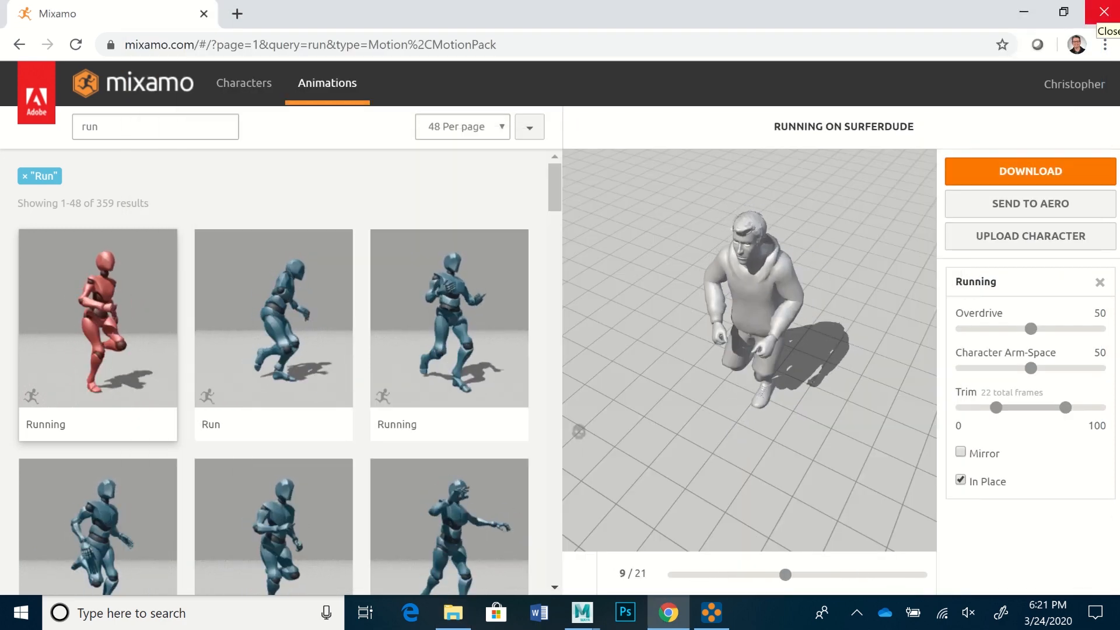
left_click(1103, 12)
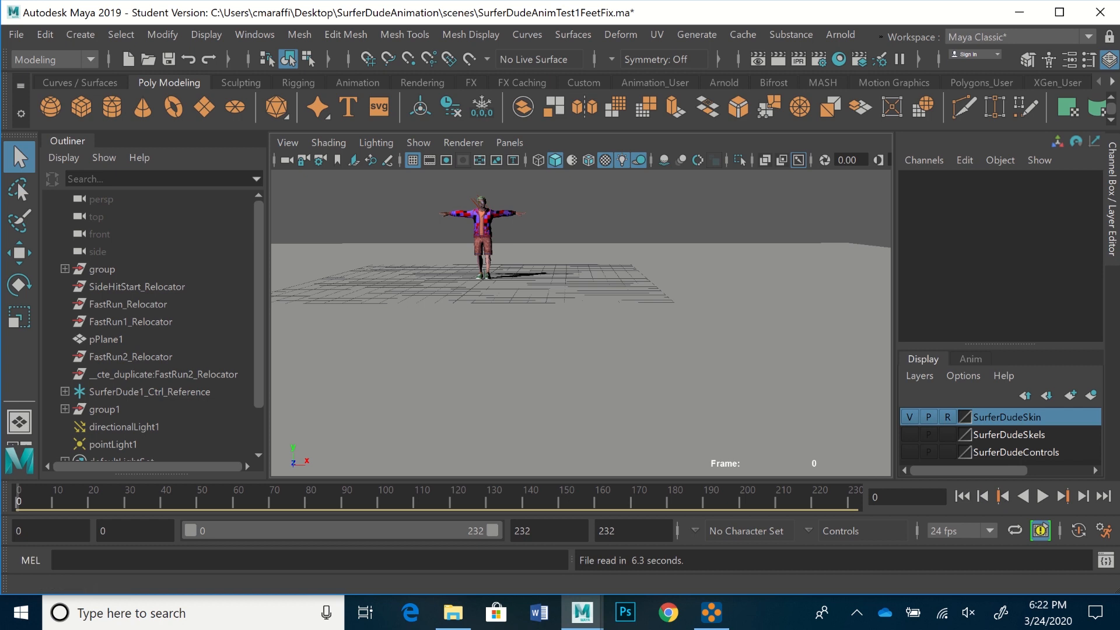
Play back the surfer character's animation in the scene, stop it and move the current time to frame 4
left_click(1042, 496)
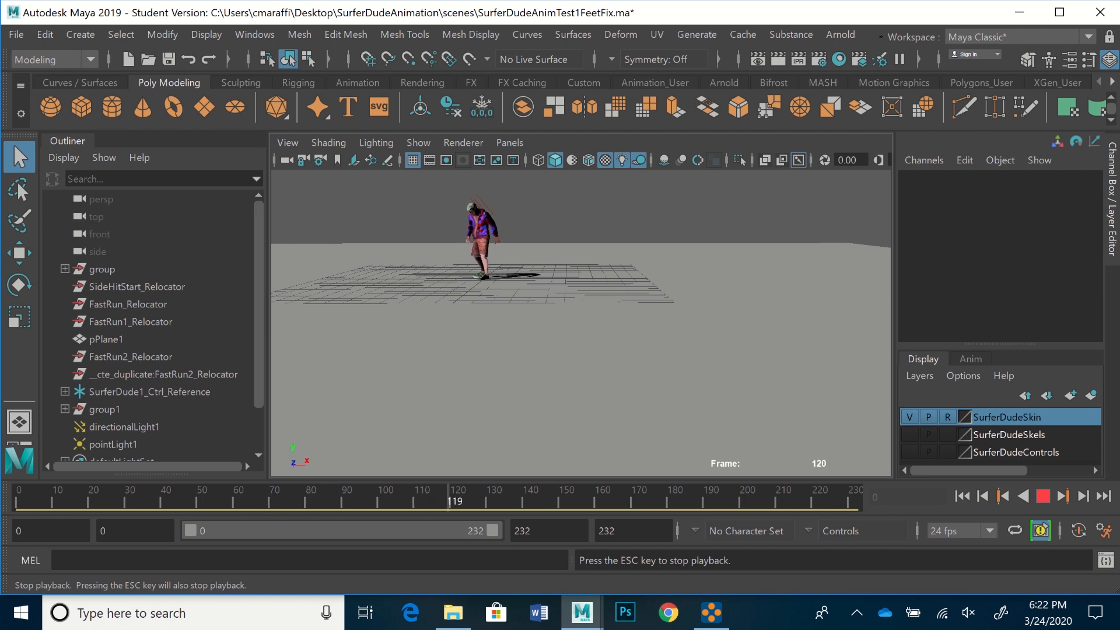
key("Escape")
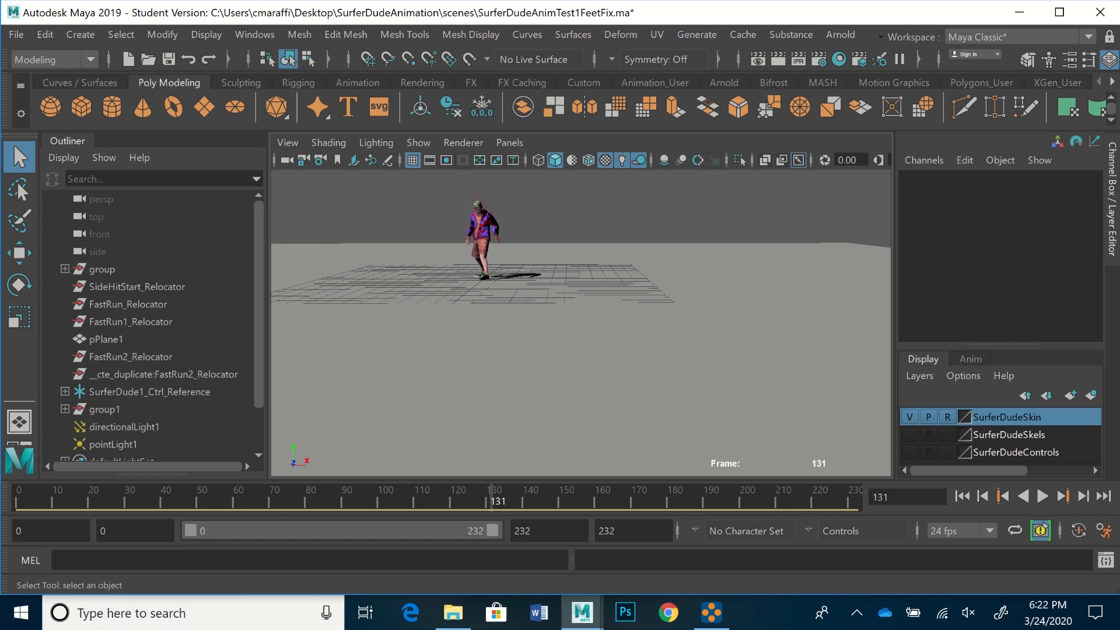
mouse_move(490, 501)
left_mouse_down()
mouse_move(145, 505)
mouse_move(84, 514)
mouse_move(32, 539)
left_mouse_up()
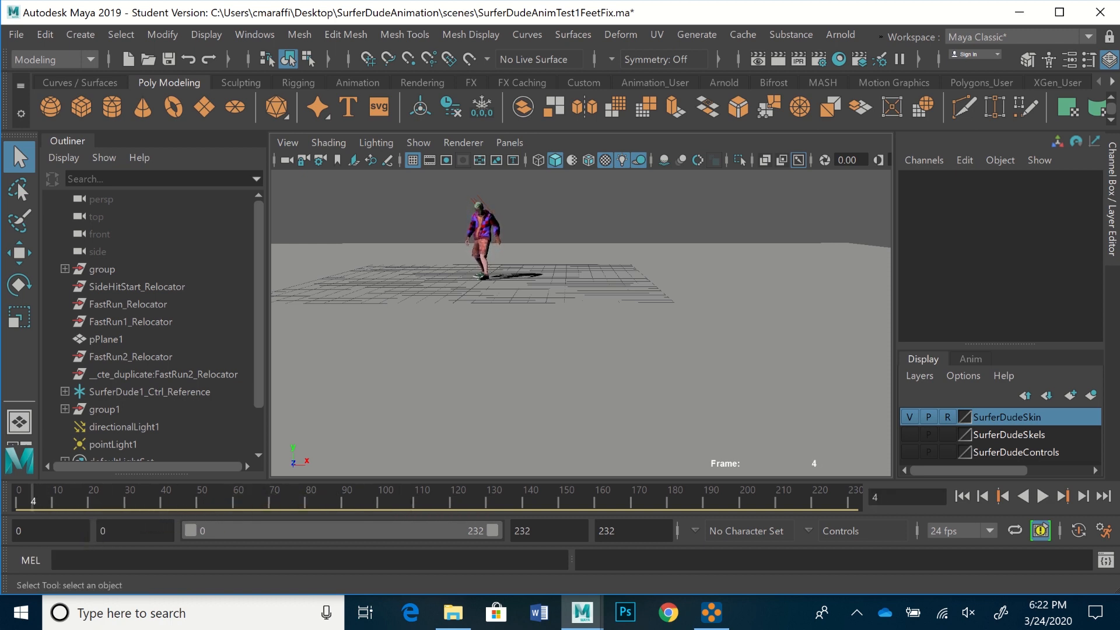
Expand the timeEditor node and its Sources in the Outliner to examine the animation sources in the scene
scroll(152, 327, "down", 1)
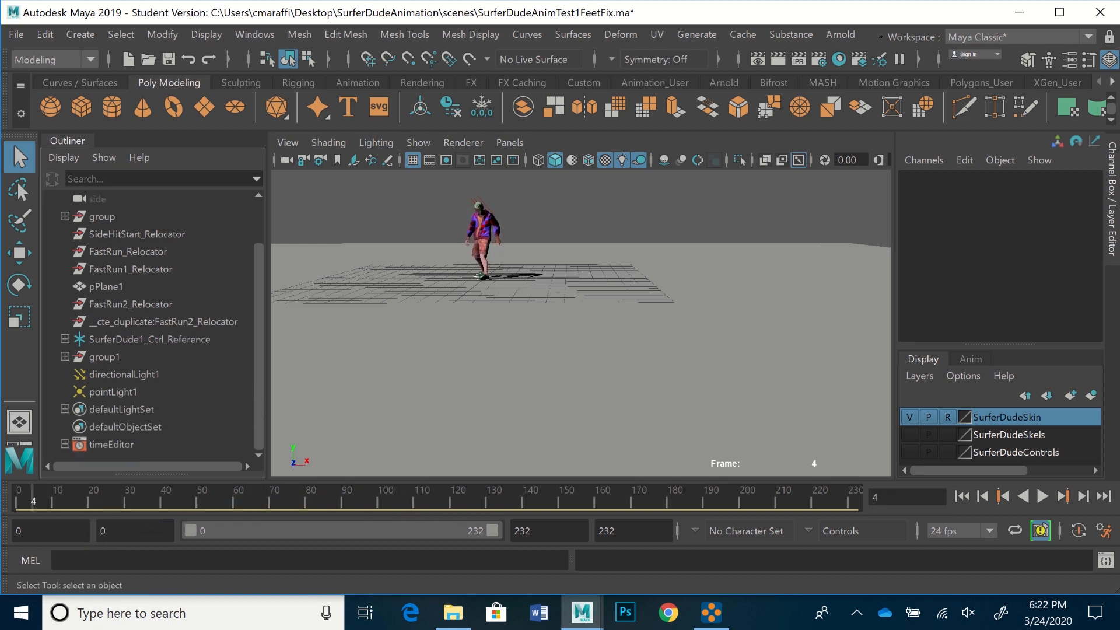
left_click(65, 444)
scroll(162, 327, "down", 1)
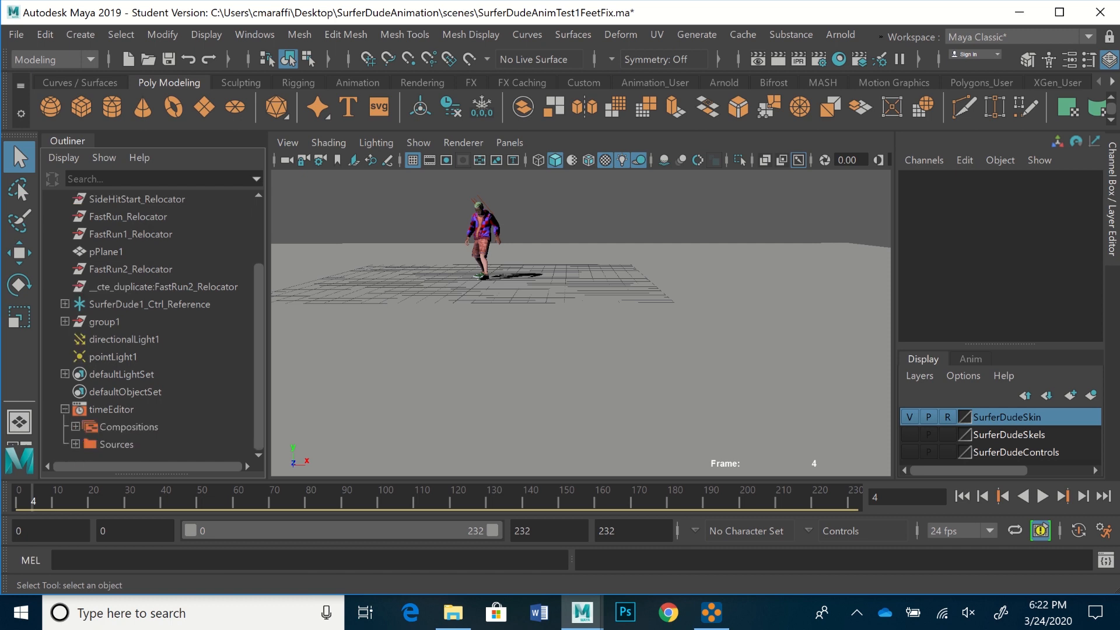
left_click(76, 444)
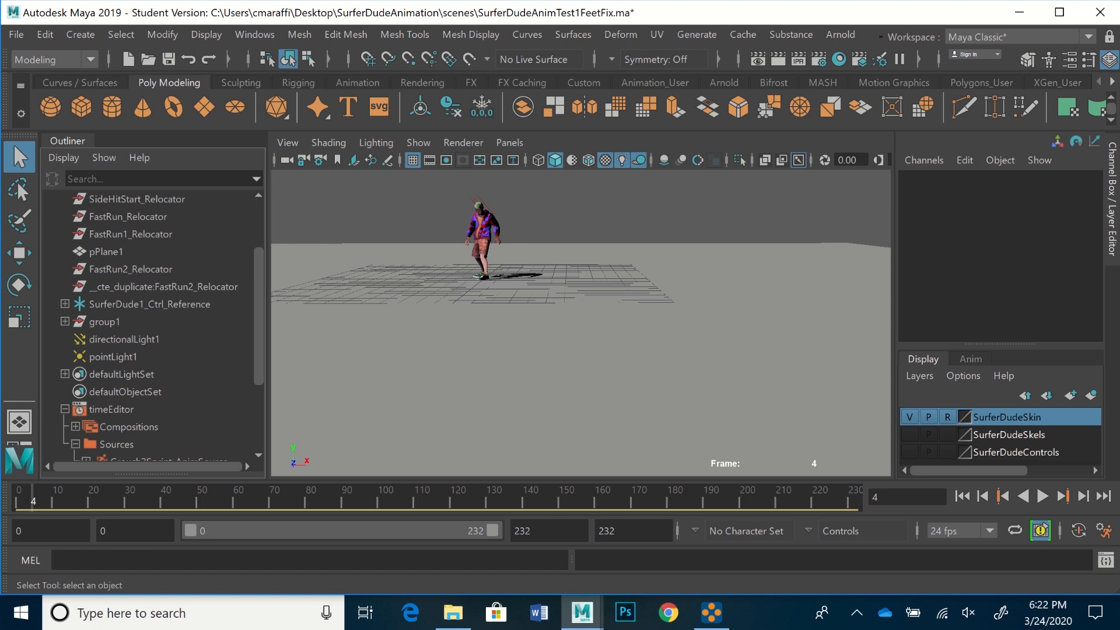
scroll(152, 327, "down", 4)
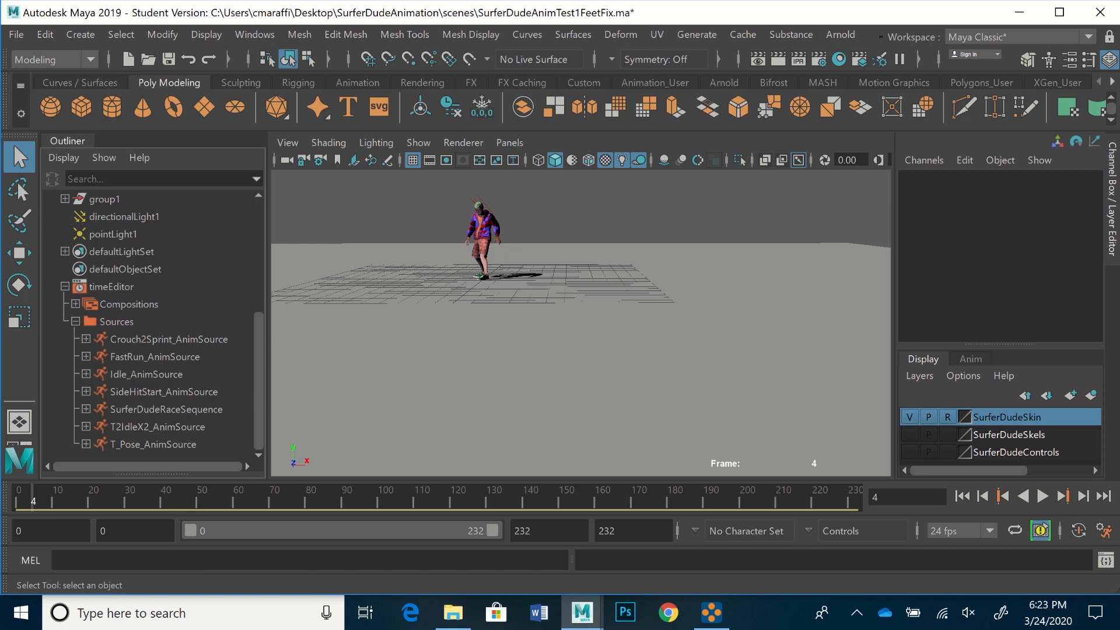
scroll(151, 327, "up", 2)
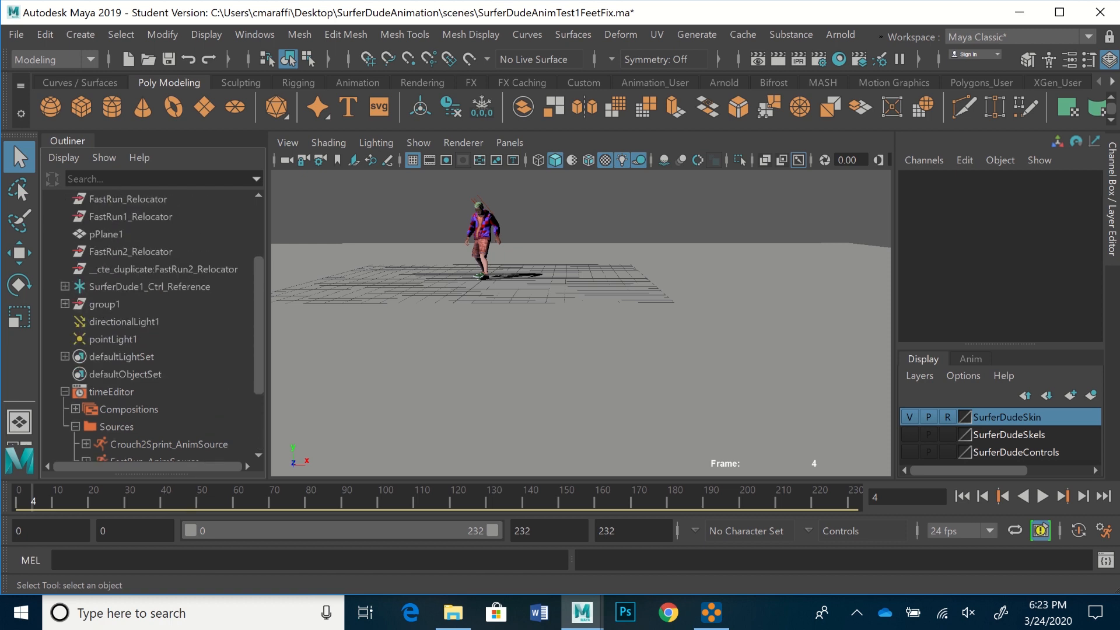
scroll(151, 327, "up", 2)
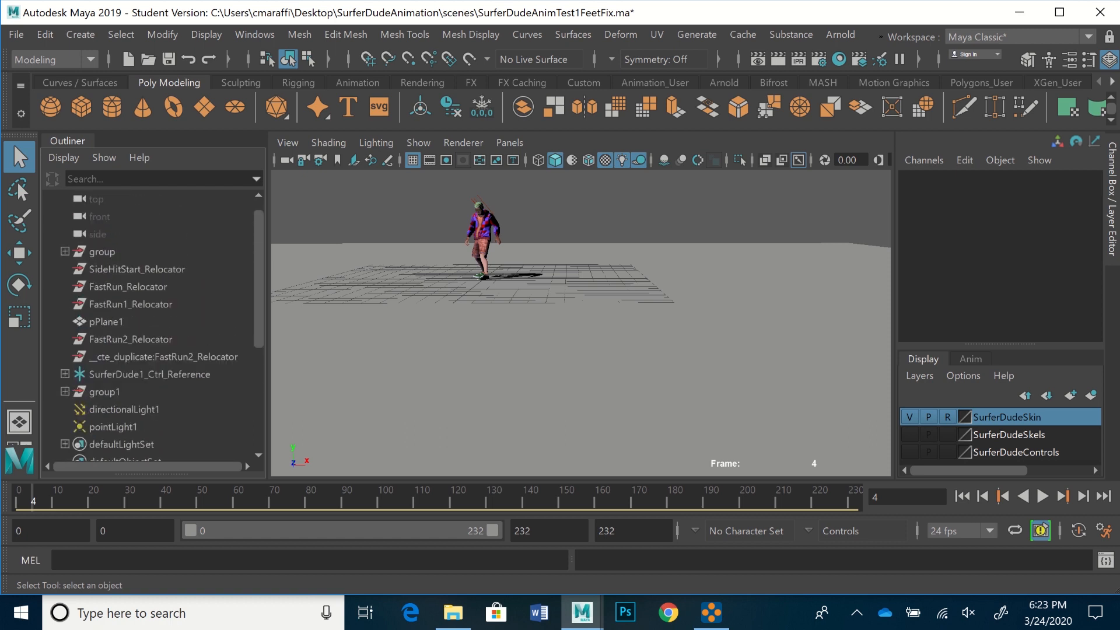
scroll(152, 326, "down", 1)
Start a new empty scene without saving the changes to the current one
left_click(16, 35)
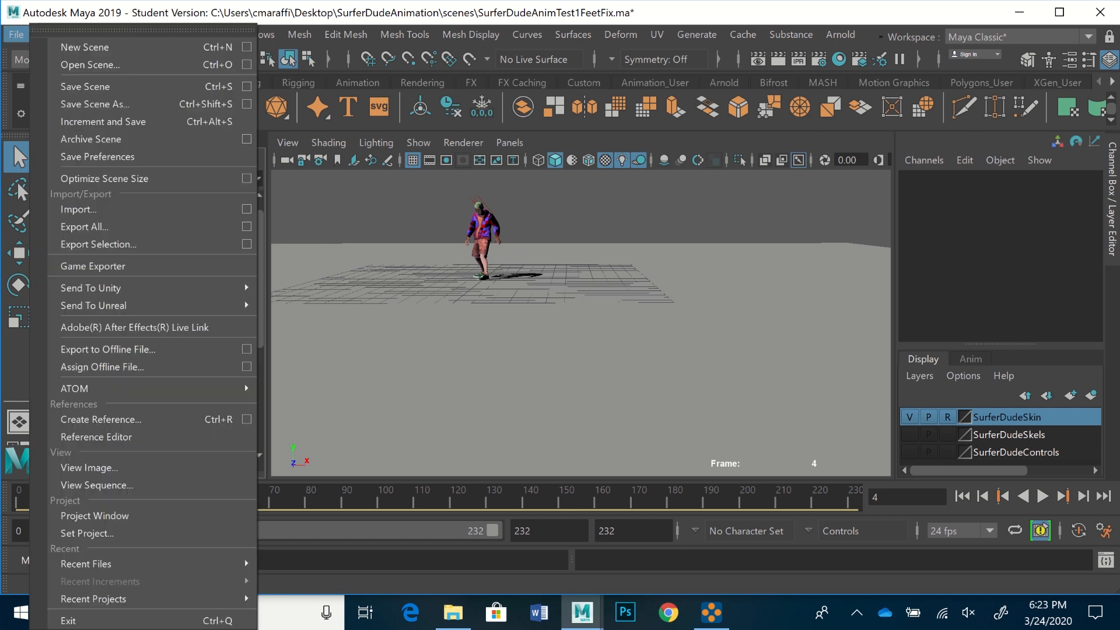
left_click(85, 47)
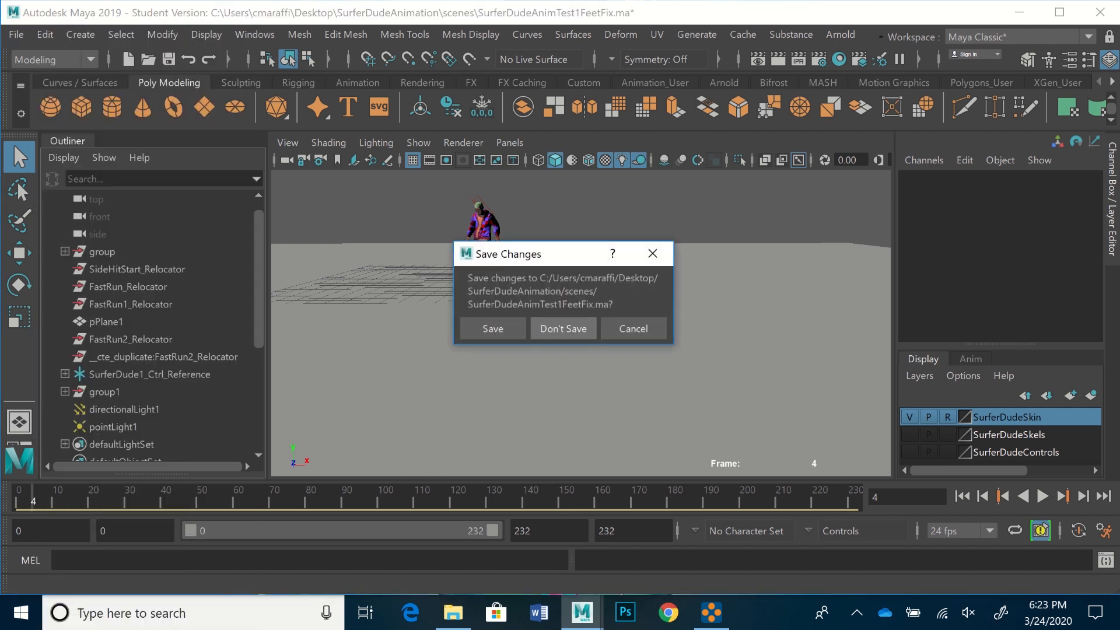
left_click(563, 328)
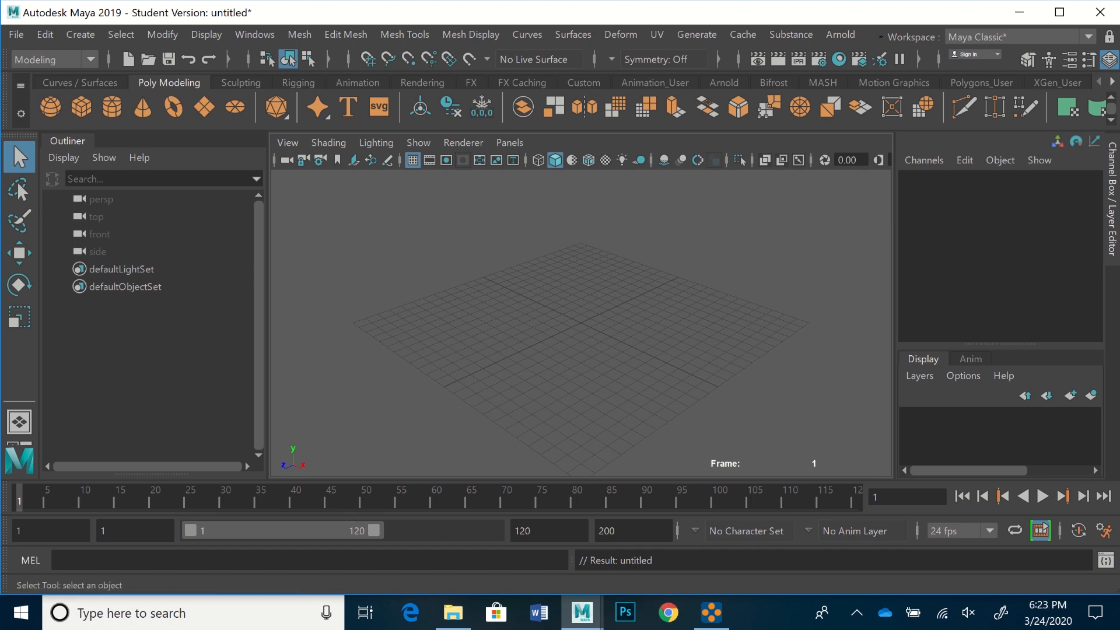
Open the import options and keep FBX as the file type
left_click(16, 34)
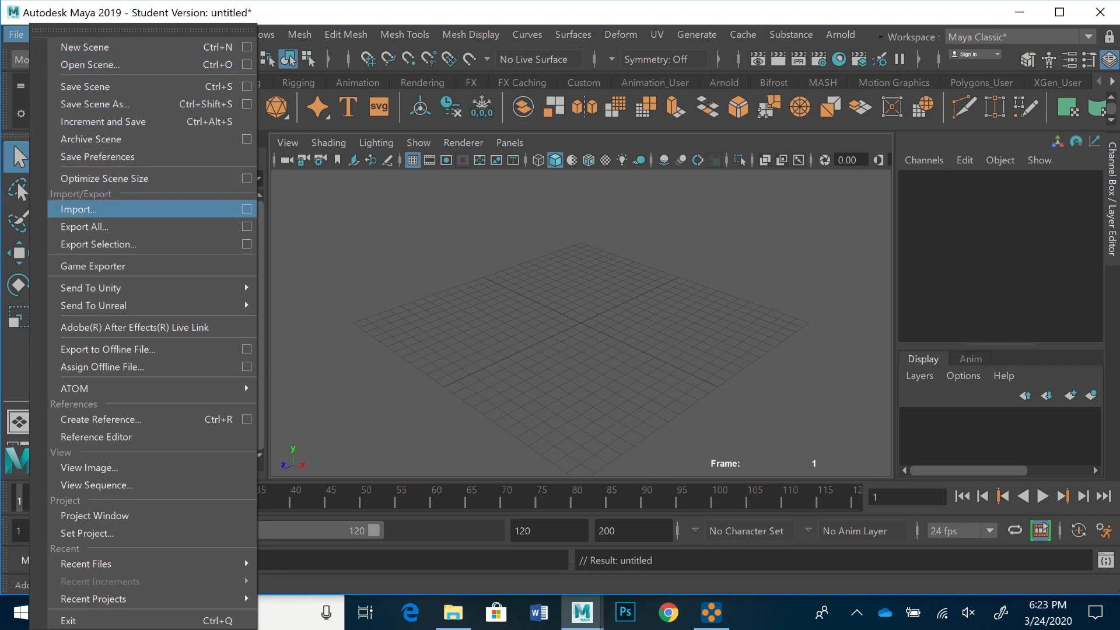
left_click(246, 209)
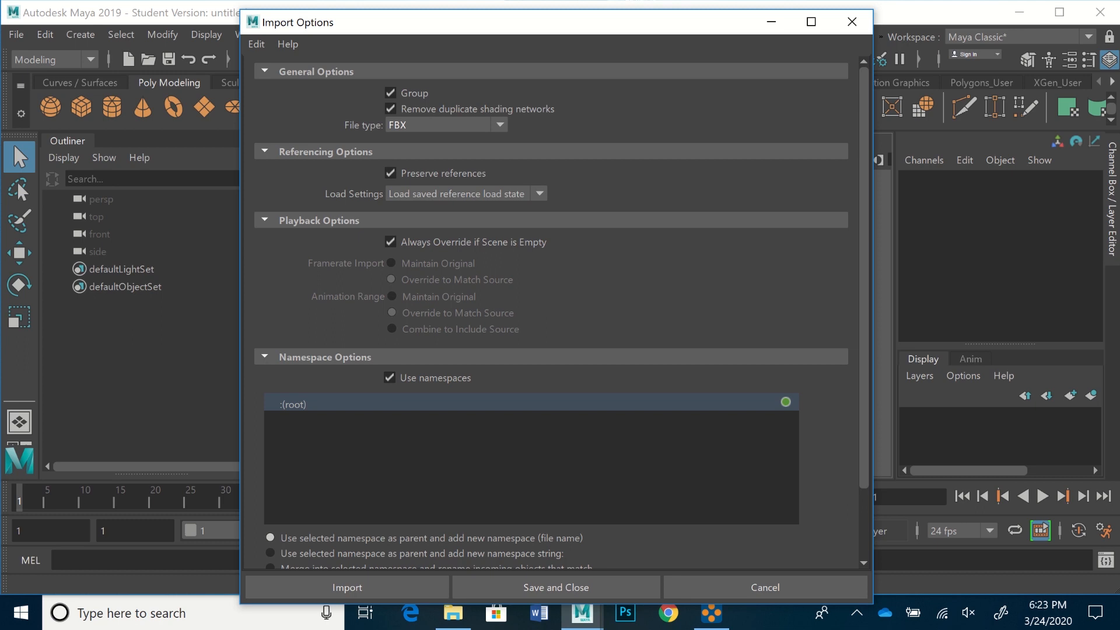
left_click(446, 125)
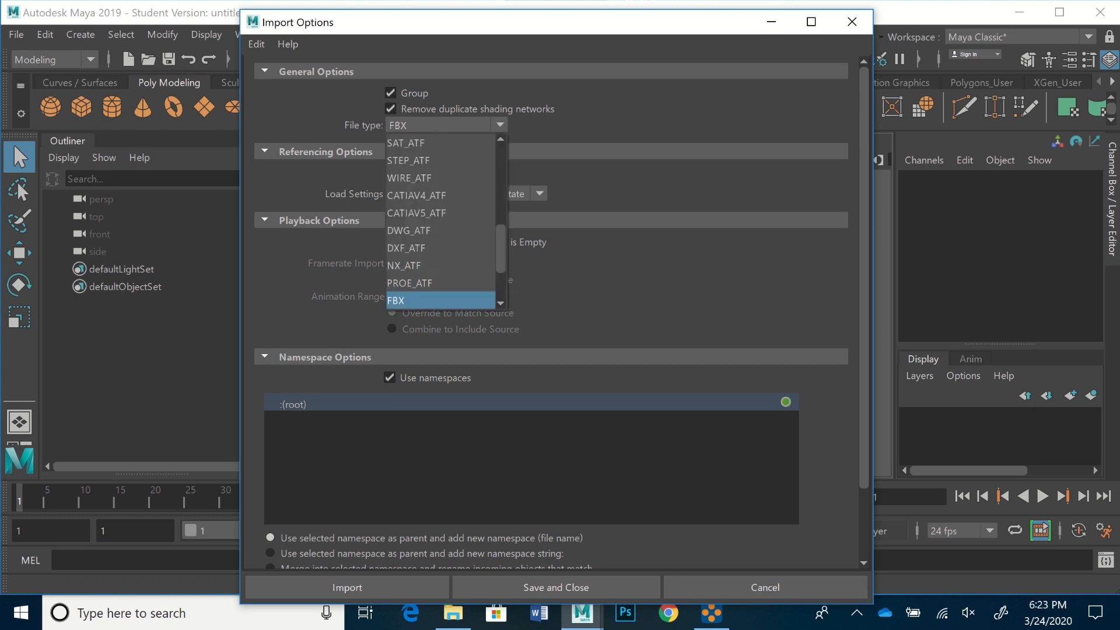
key("Return")
scroll(758, 163, "down", 2)
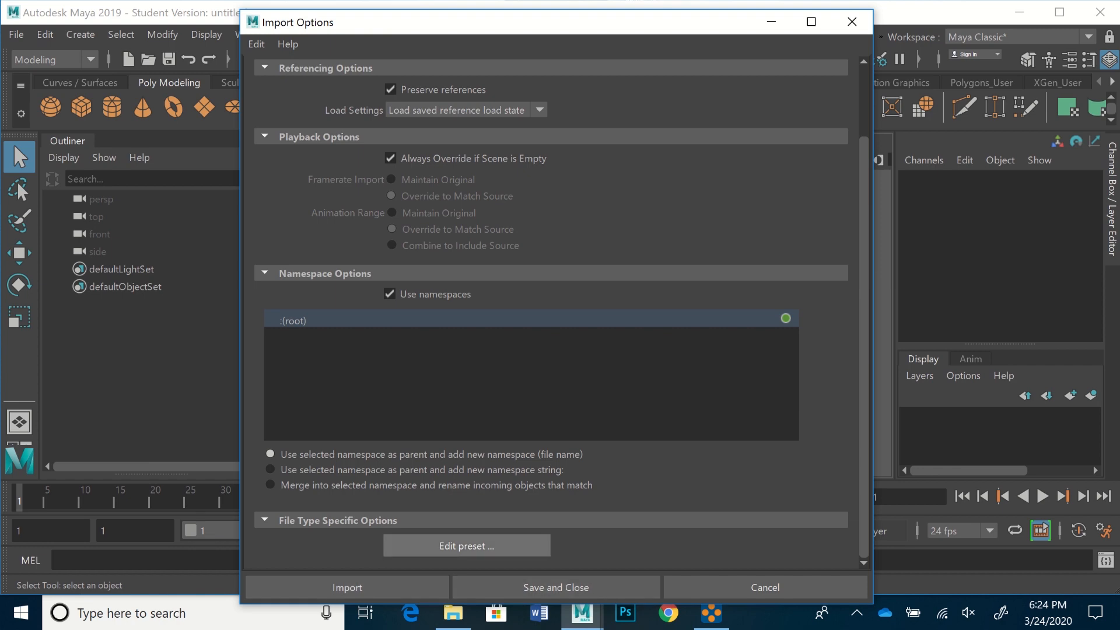
Edit the FBX import preset so the file content is set to Add and update animation
left_click(467, 546)
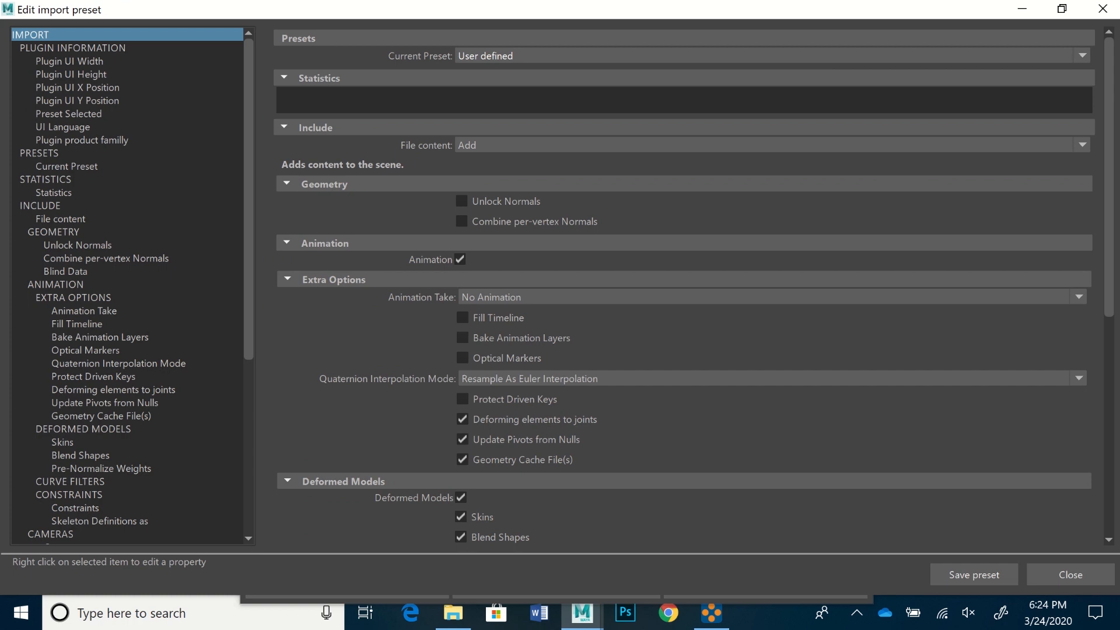
left_click(772, 146)
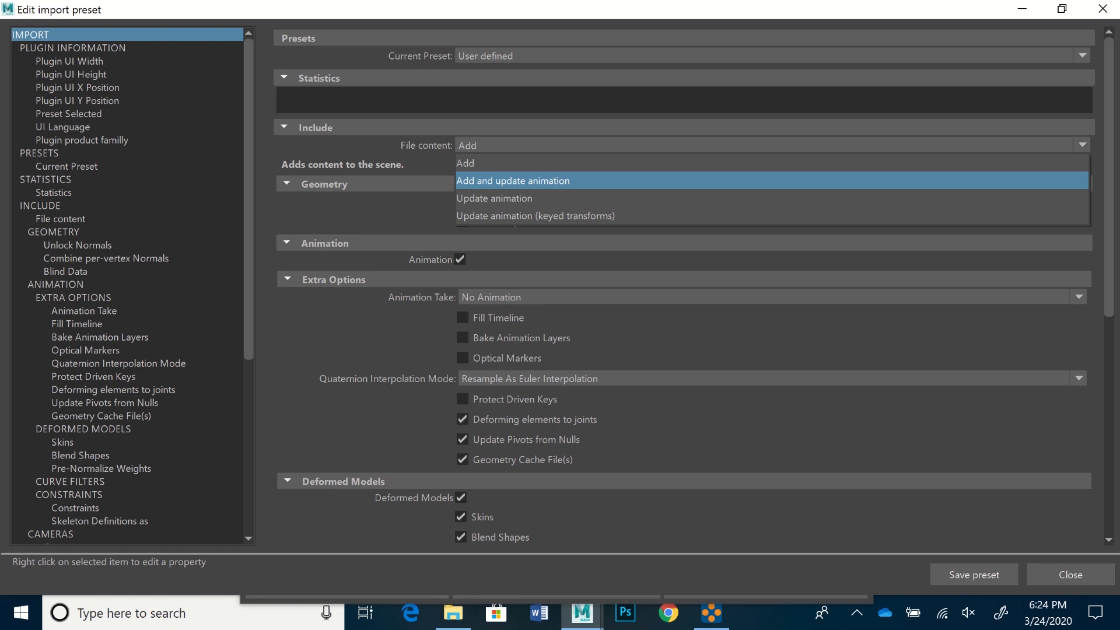
key("Return")
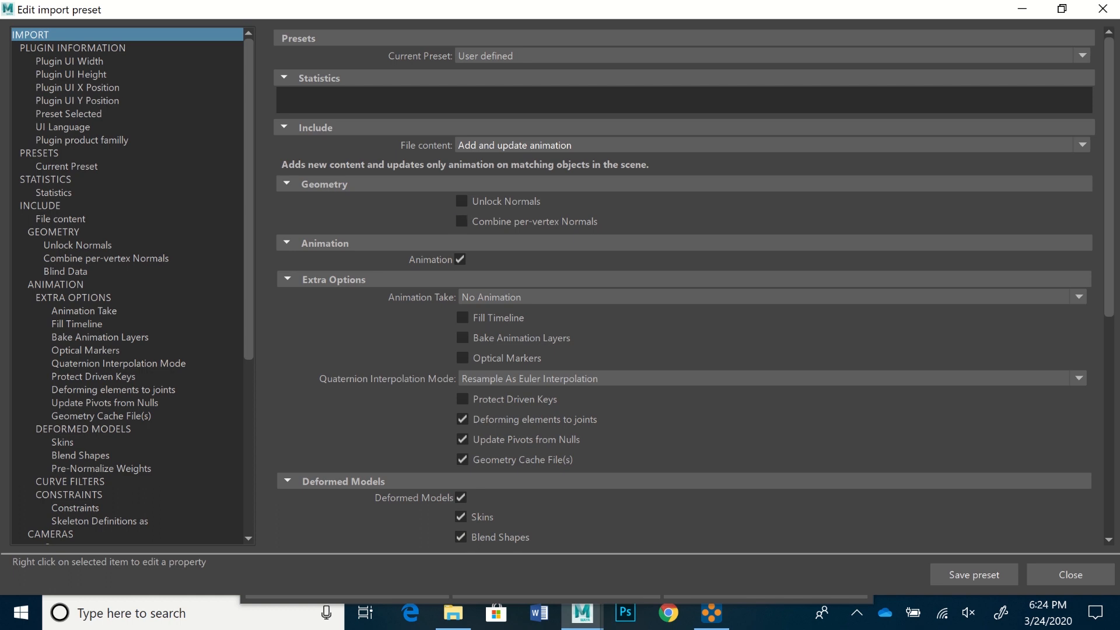
Disable the preset's automatic scale factor, convert file units to Feet, and close the preset
scroll(683, 285, "down", 4)
scroll(683, 286, "up", 4)
scroll(683, 286, "down", 10)
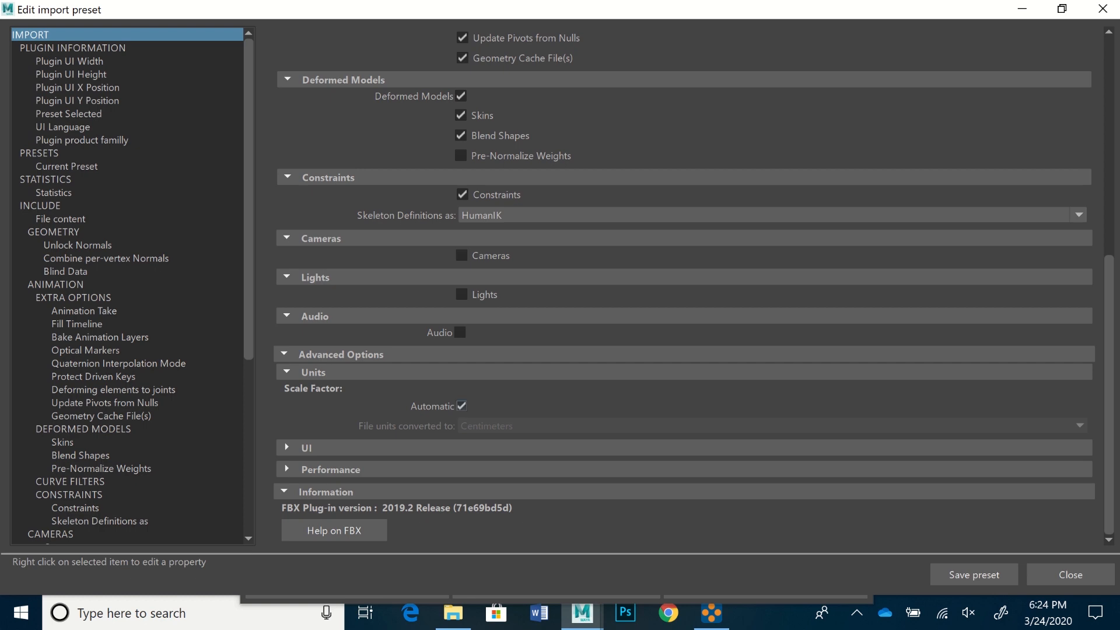
left_click(461, 405)
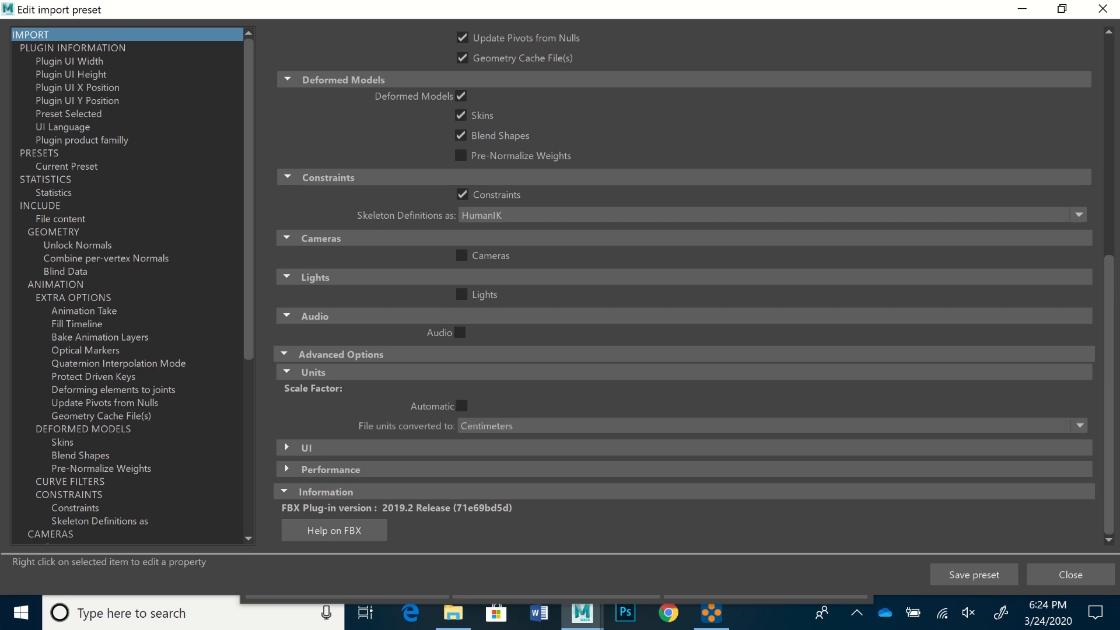
left_click(486, 426)
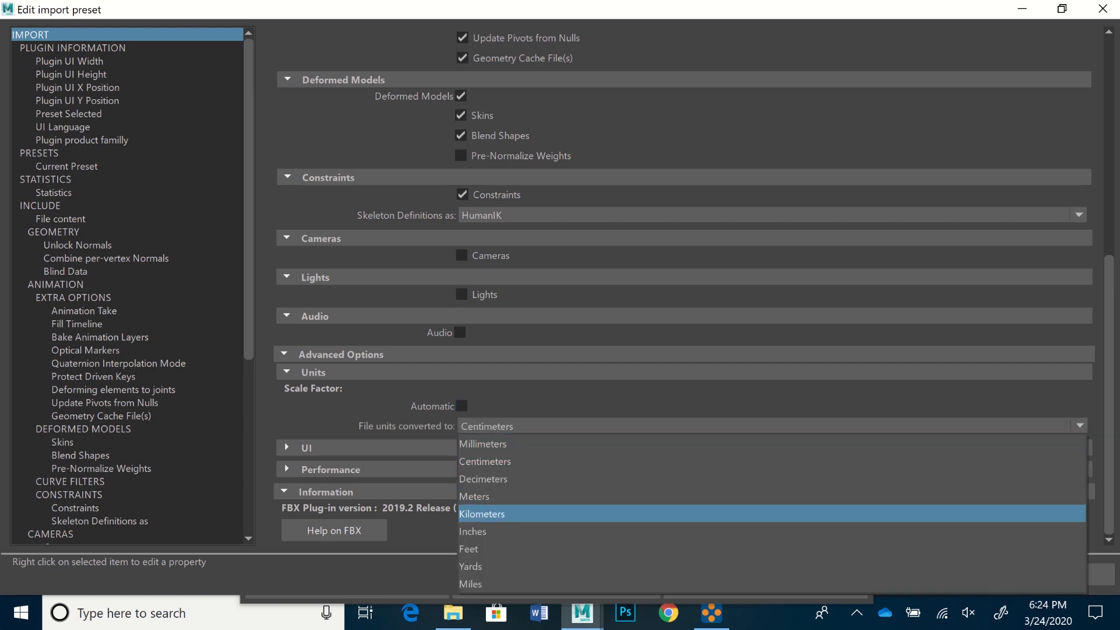
left_click(469, 548)
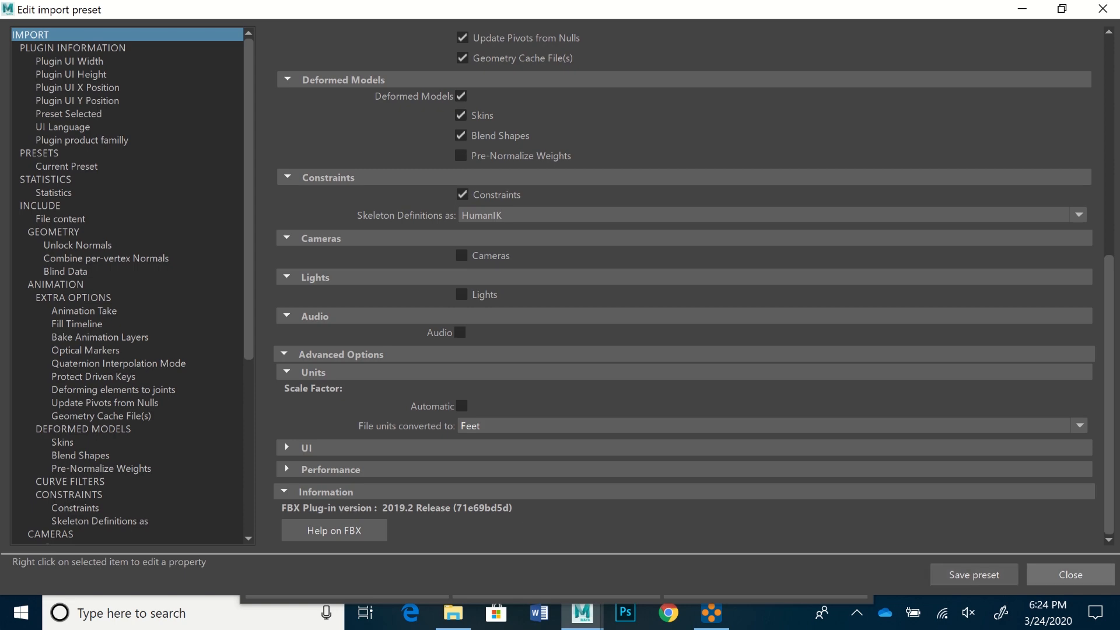
left_click(1070, 574)
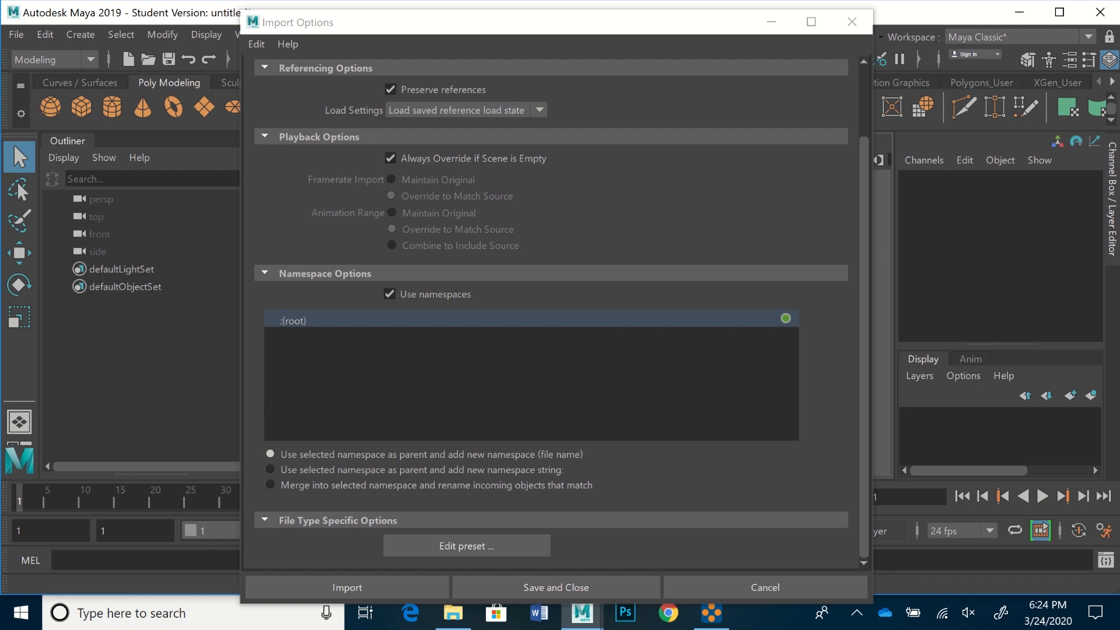
Proceed to the file import and select SuferDude2.fbx in the project's assets\SuferDude2\SurferDude2_Anims folder
left_click(347, 587)
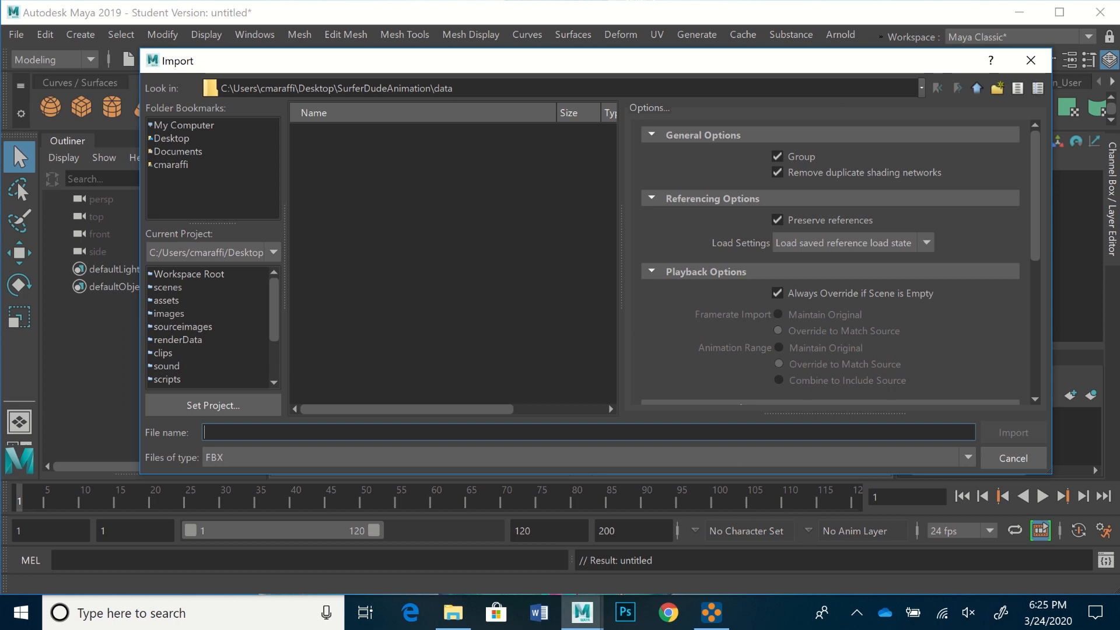
left_click(167, 300)
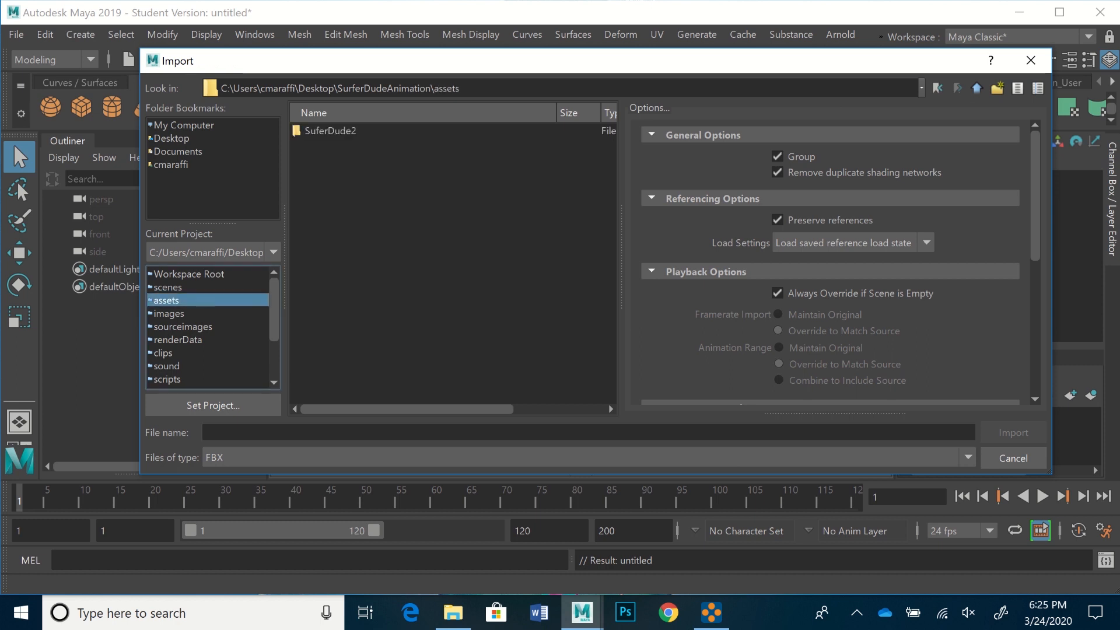
double_click(329, 131)
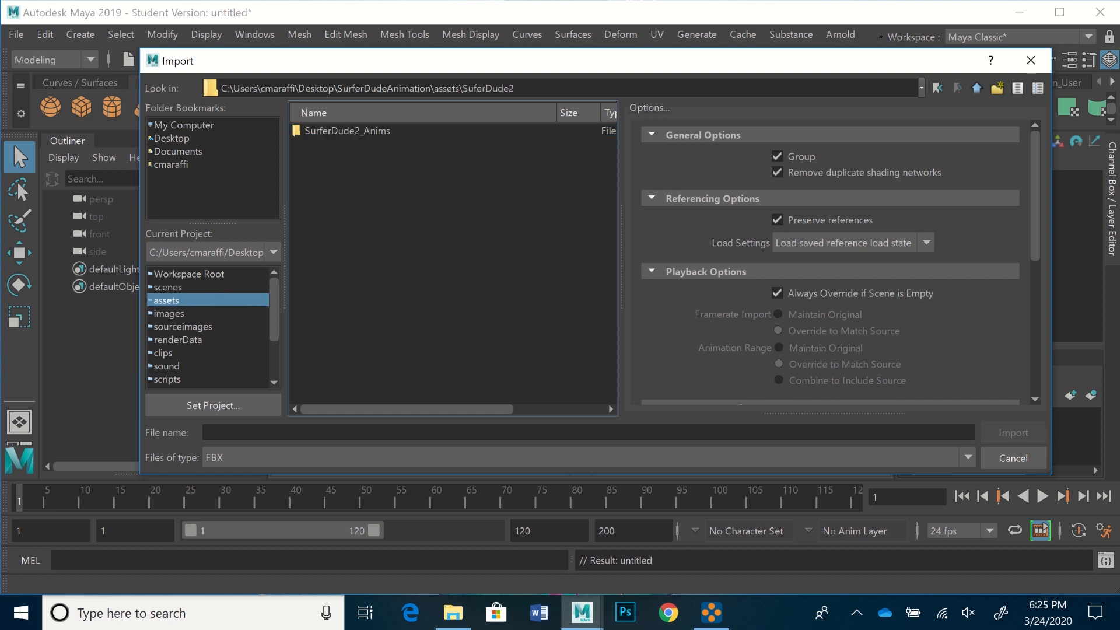
double_click(330, 131)
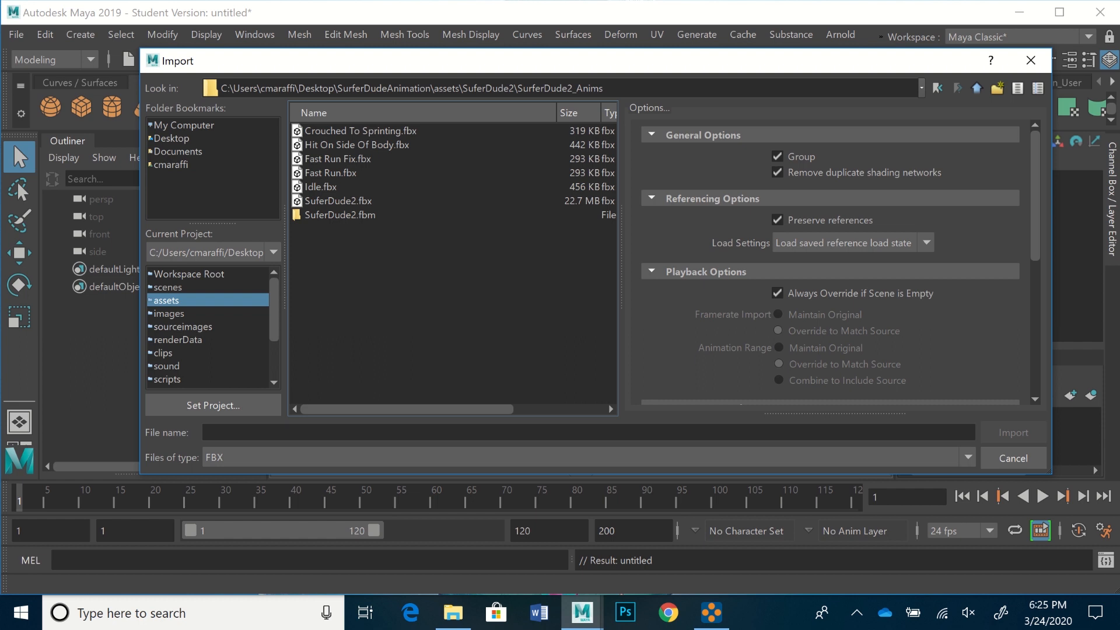
left_click(339, 201)
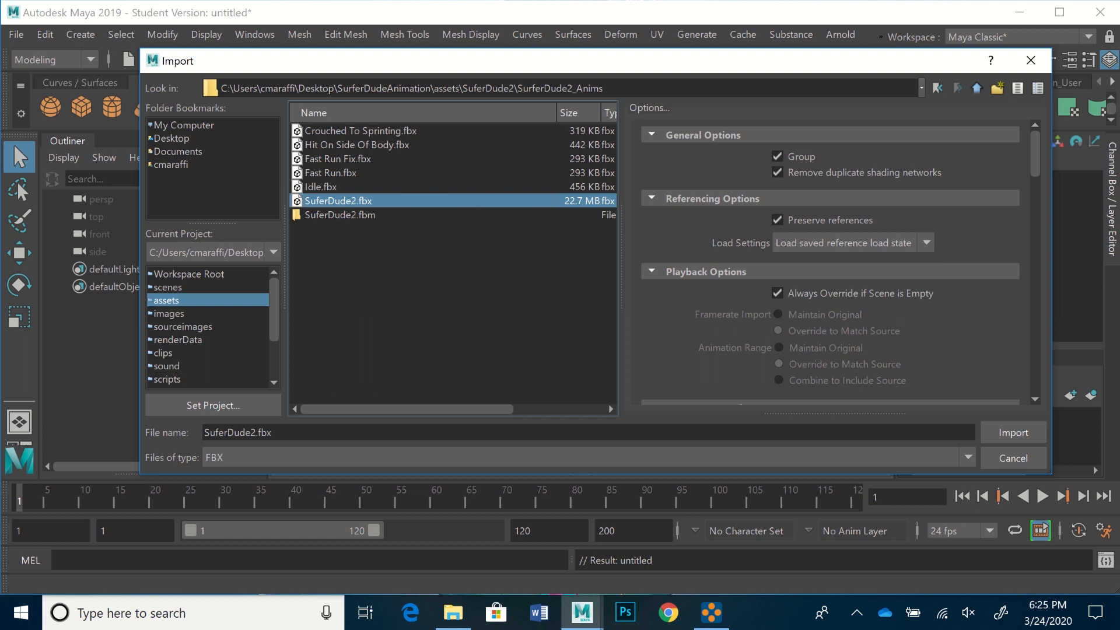
Check the FBX animation and unit options for SuferDude2.fbx, and import the file
scroll(828, 262, "down", 15)
scroll(828, 262, "up", 10)
scroll(828, 262, "down", 6)
scroll(828, 263, "down", 3)
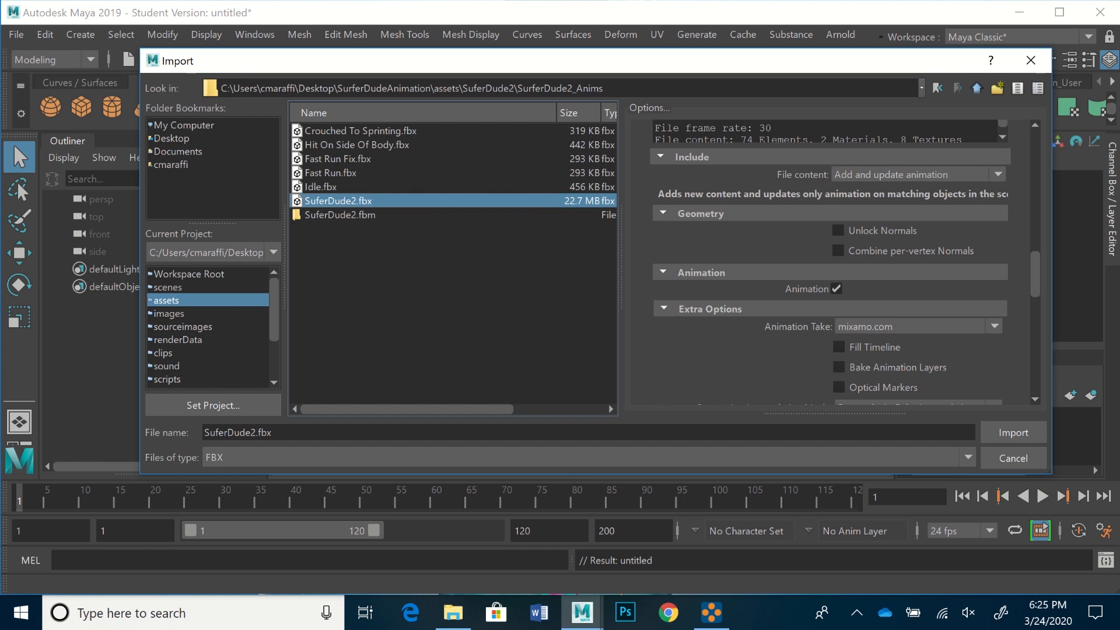
scroll(828, 262, "down", 10)
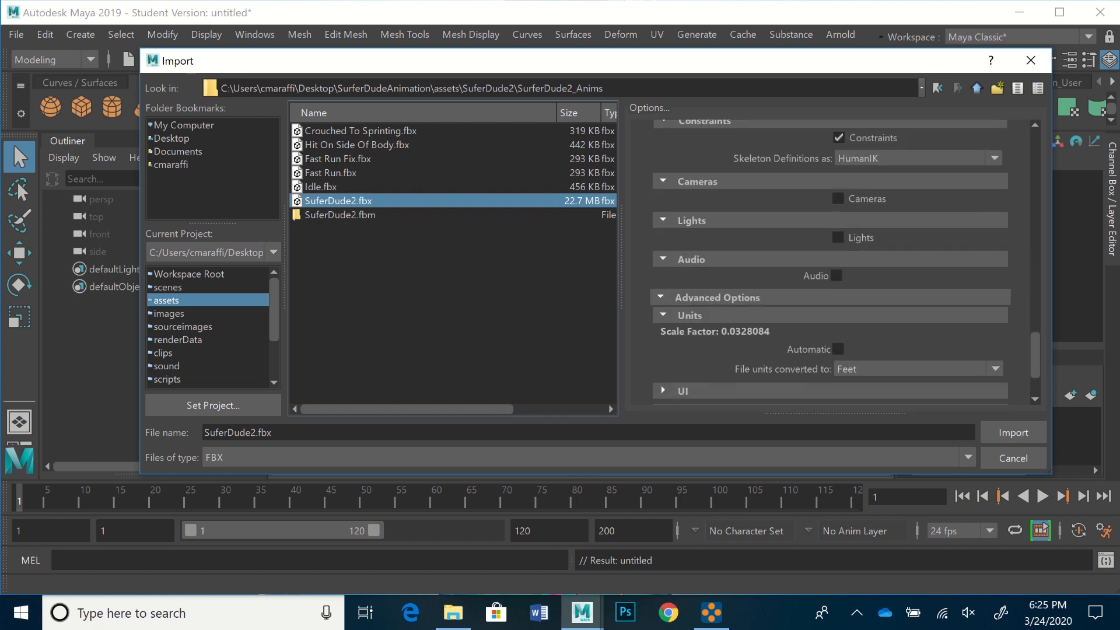
scroll(828, 262, "up", 8)
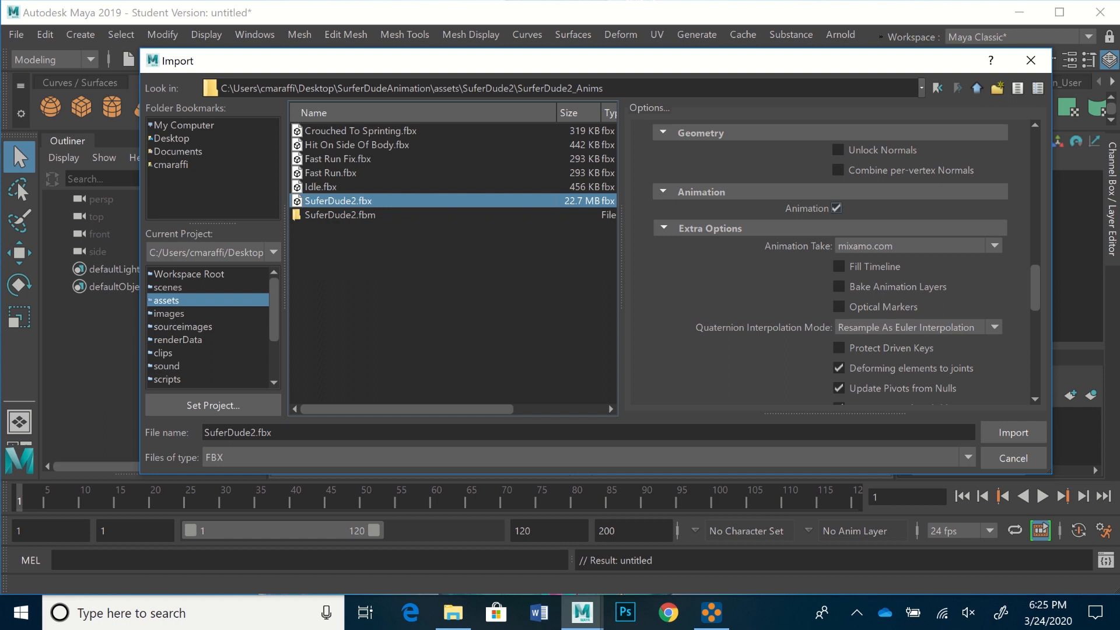
scroll(828, 263, "down", 6)
scroll(828, 263, "down", 3)
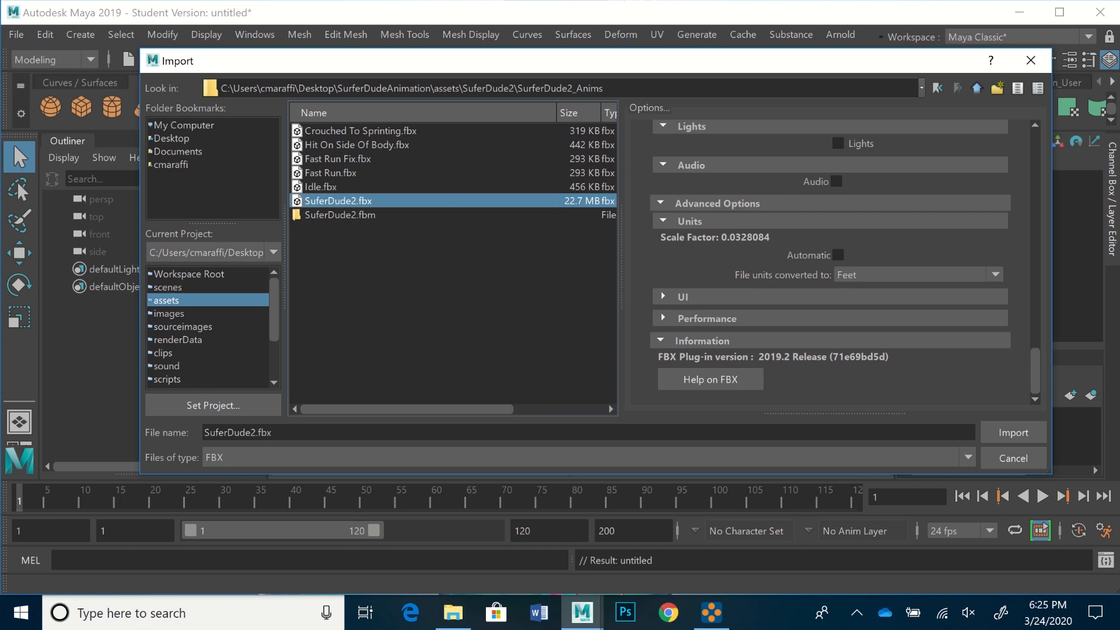
left_click(1013, 432)
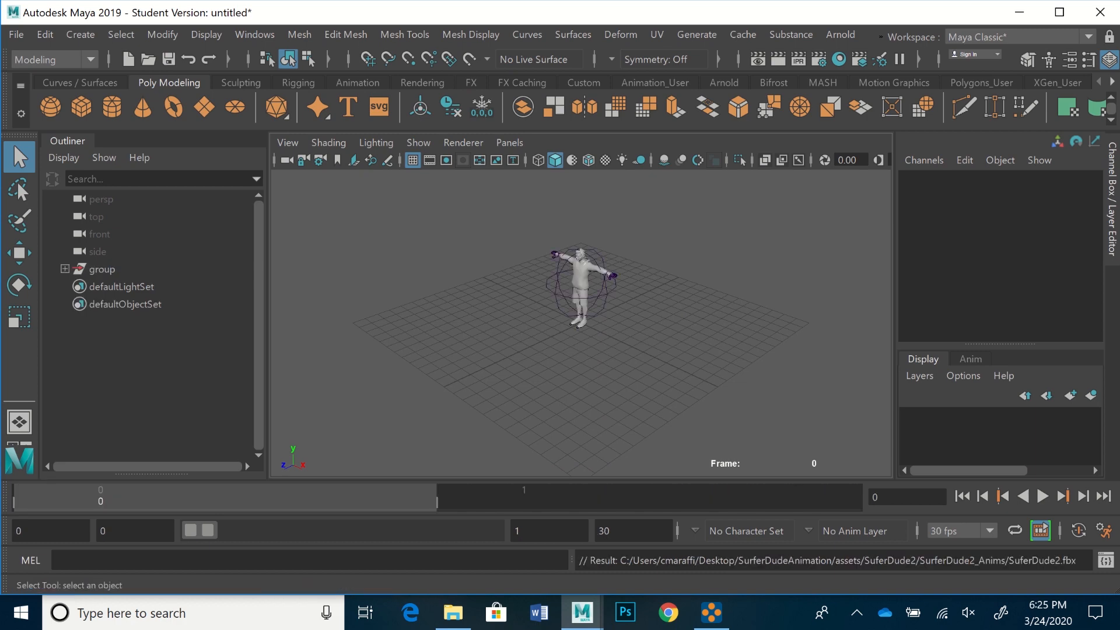
Expand the imported character's group in the Outliner and rename it SurferDude
scroll(580, 322, "up", 6)
left_click_drag(580, 323, 577, 300, "alt")
middle_click_drag(580, 301, 567, 391, "alt")
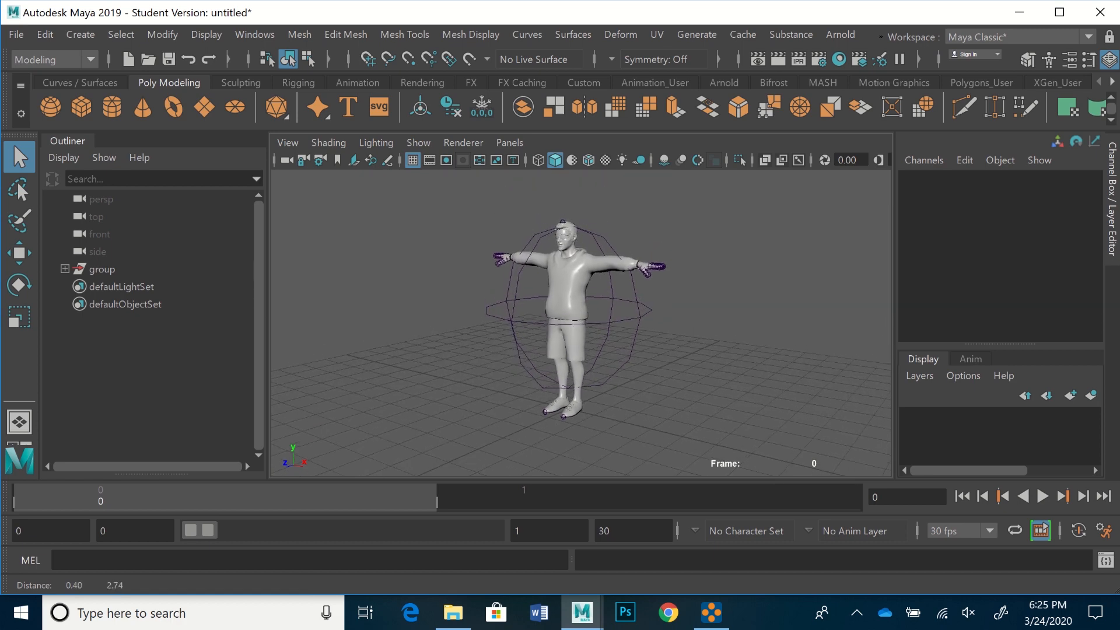
scroll(576, 319, "up", 1)
left_click_drag(519, 323, 569, 319, "alt")
middle_click_drag(569, 319, 559, 317, "alt")
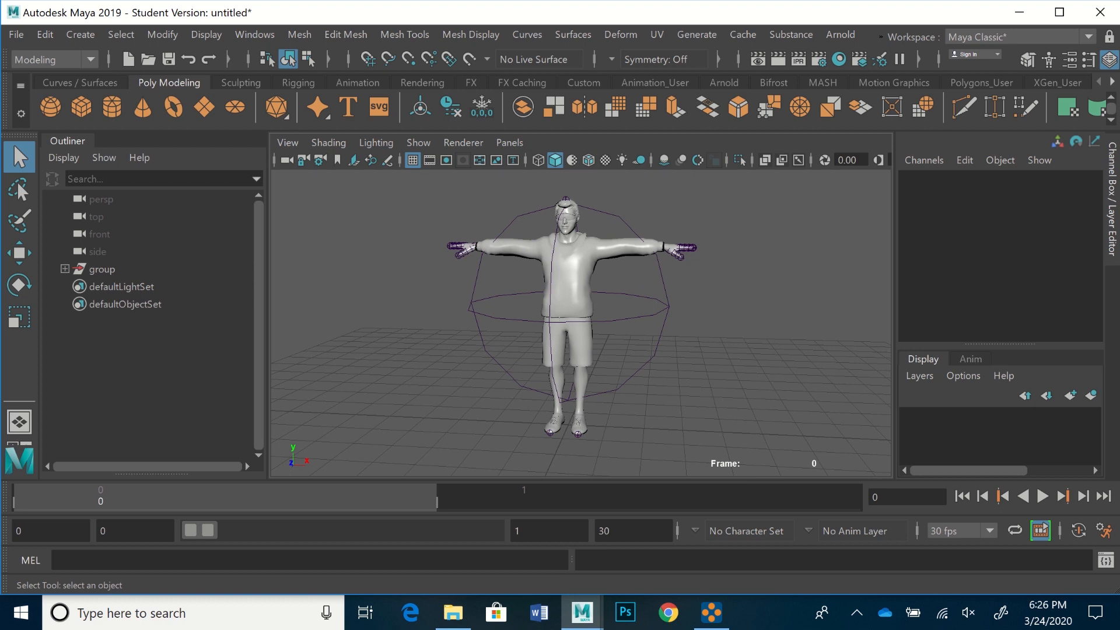
left_click(64, 269)
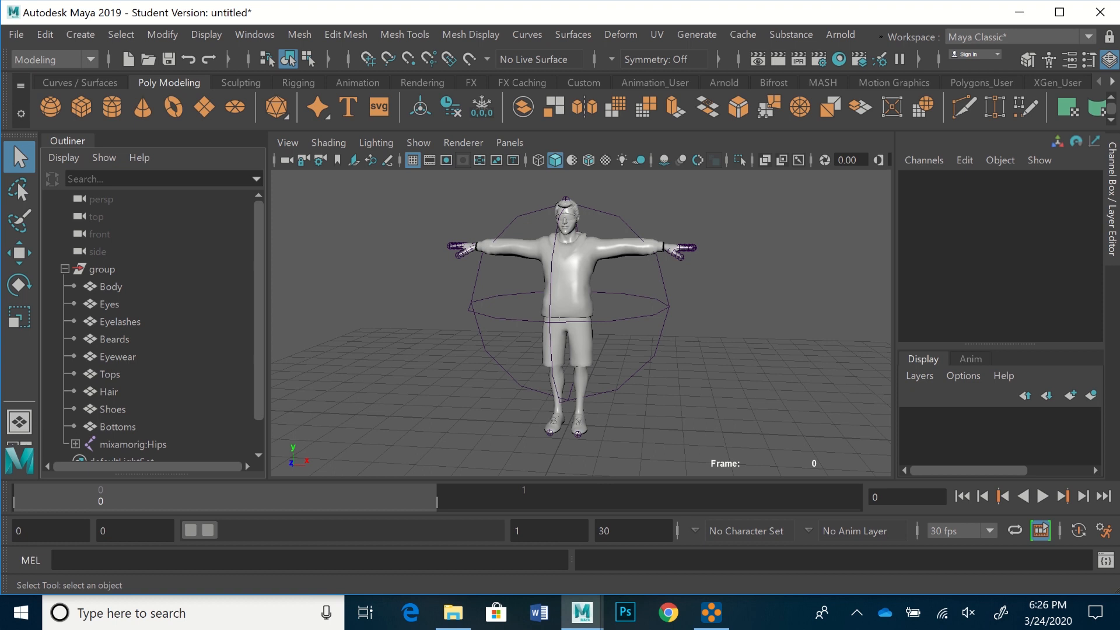
double_click(102, 269)
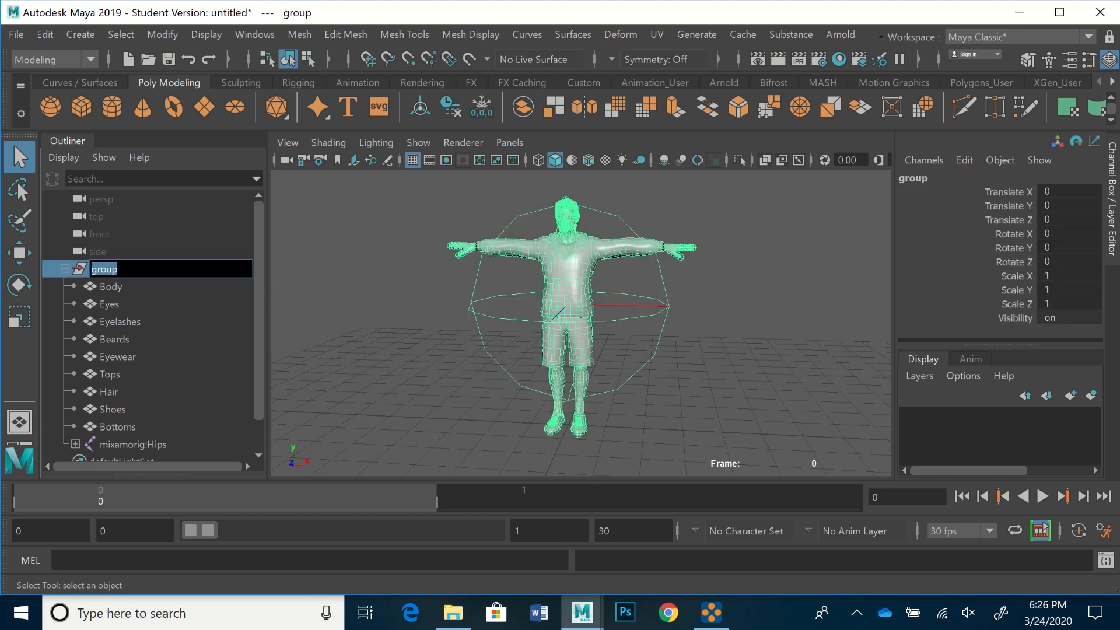
type("Su")
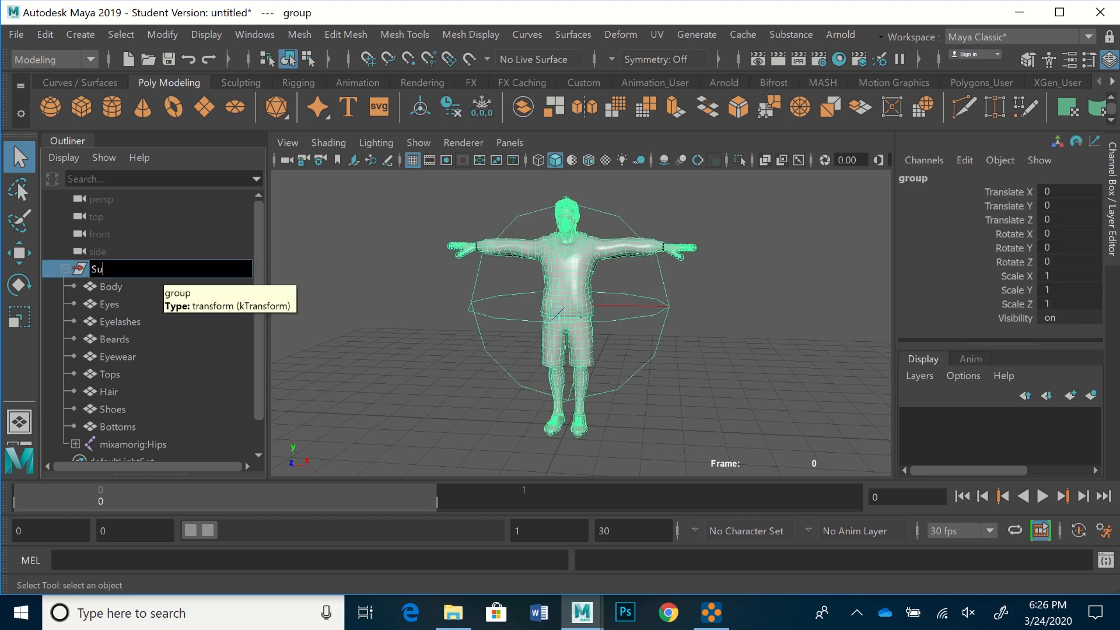
type("rferDude")
key("Return")
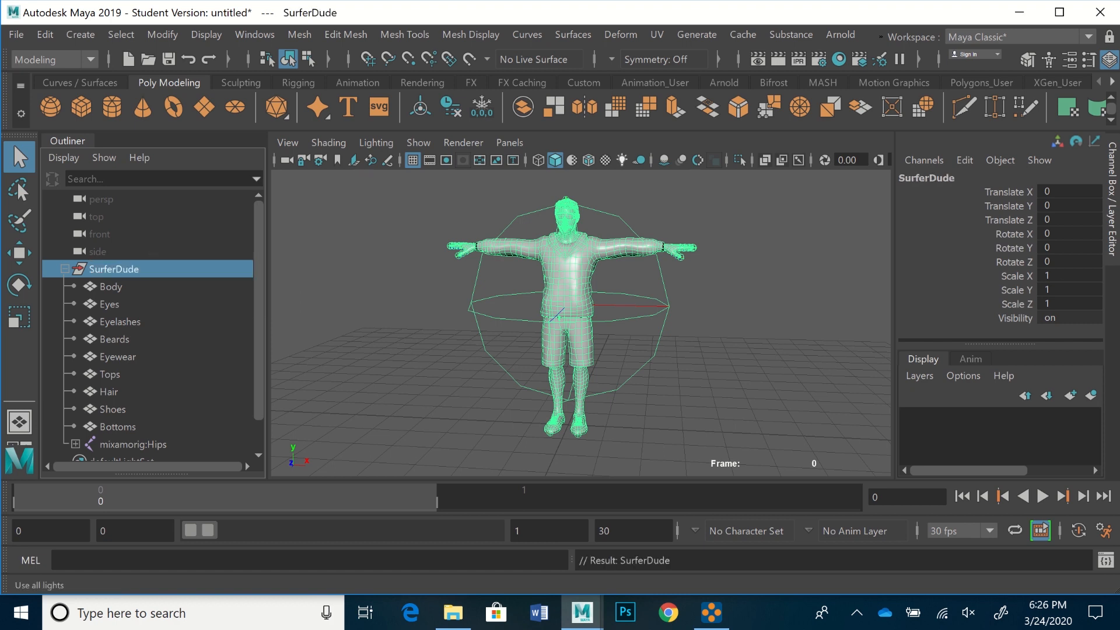
Show textures in the viewport and deselect the character to view its textured model
left_click(605, 160)
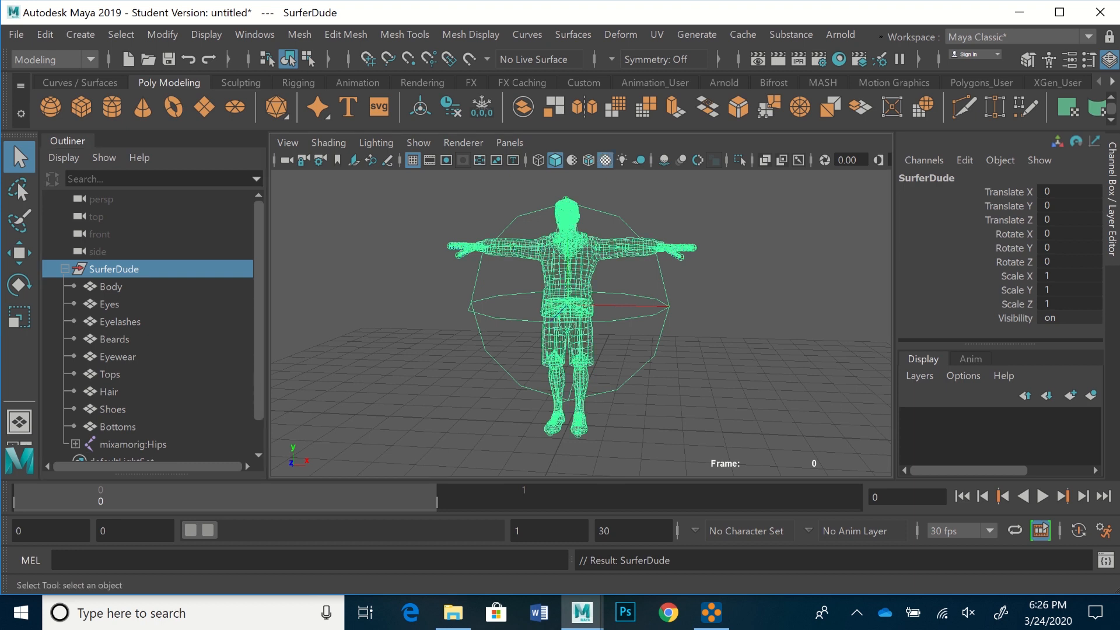
left_click(729, 245)
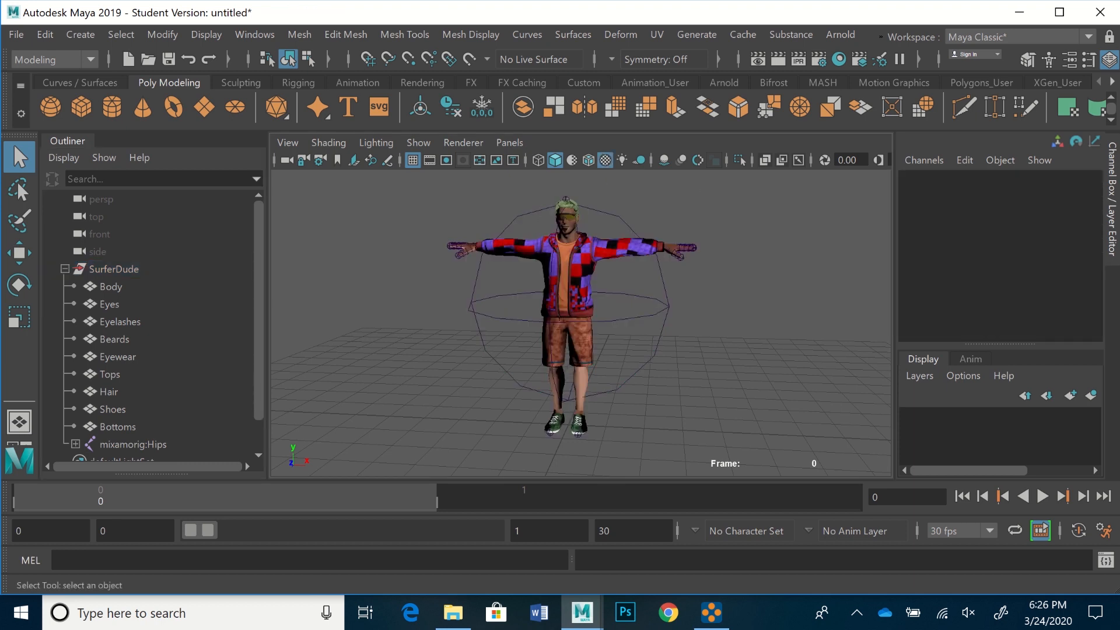
scroll(571, 315, "up", 2)
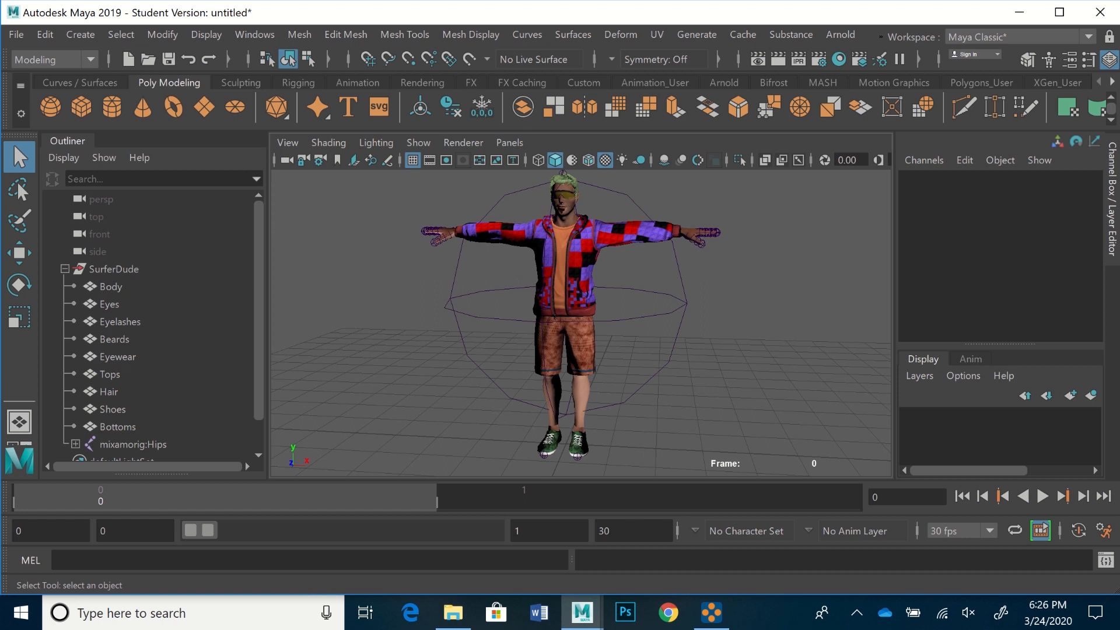
middle_click_drag(570, 315, 566, 325, "alt")
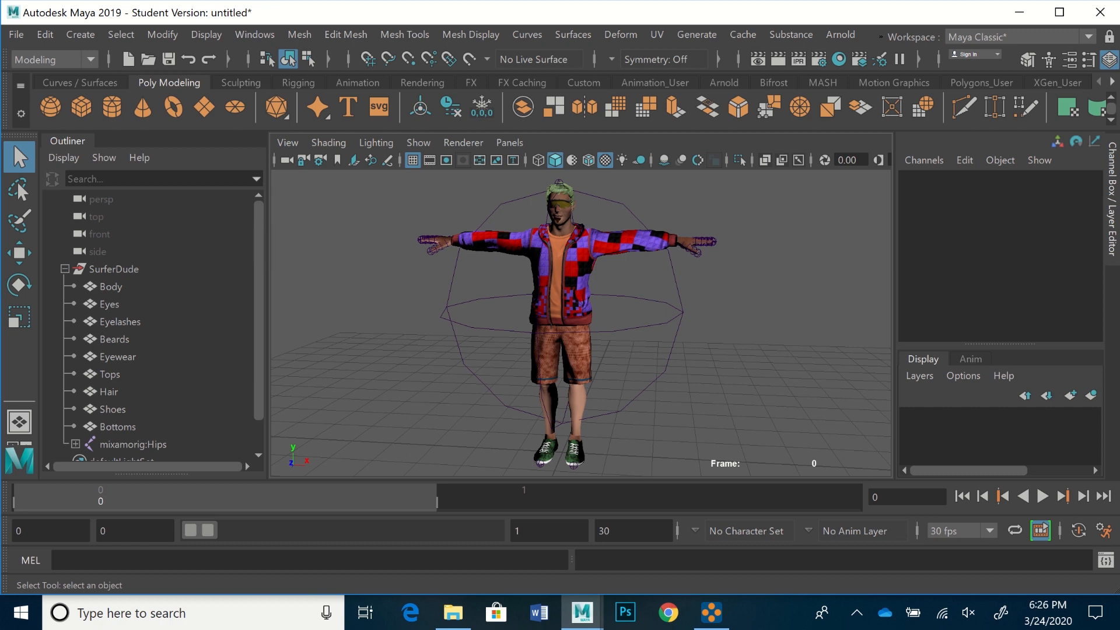
Select the character's root joint mixamorig:Hips and expand its joint hierarchy in the Outliner
left_click(518, 199)
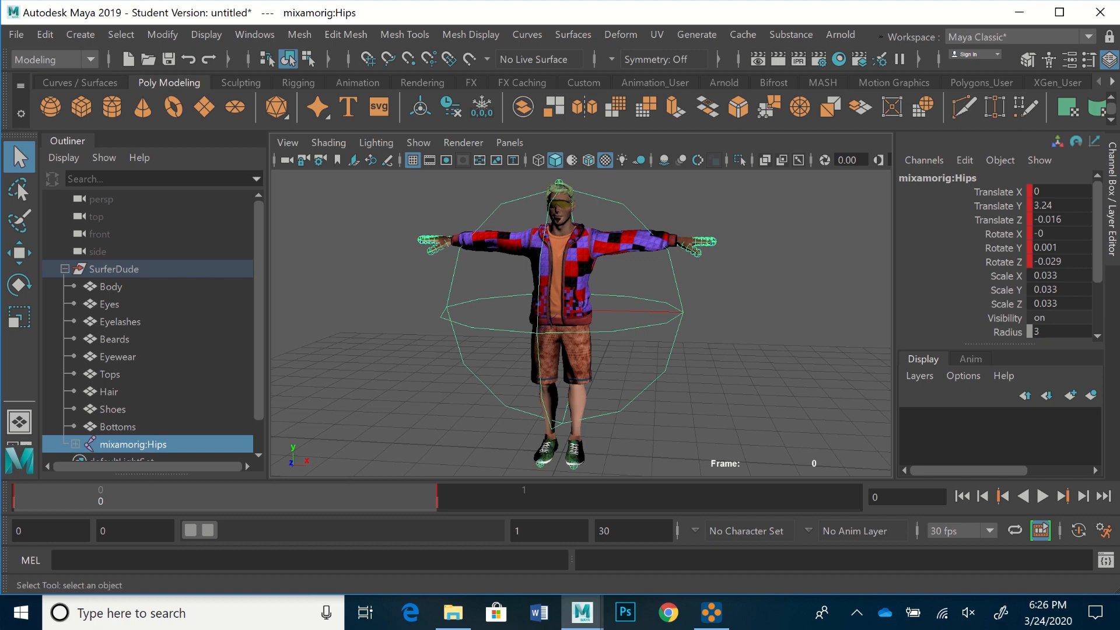
scroll(148, 320, "down", 1)
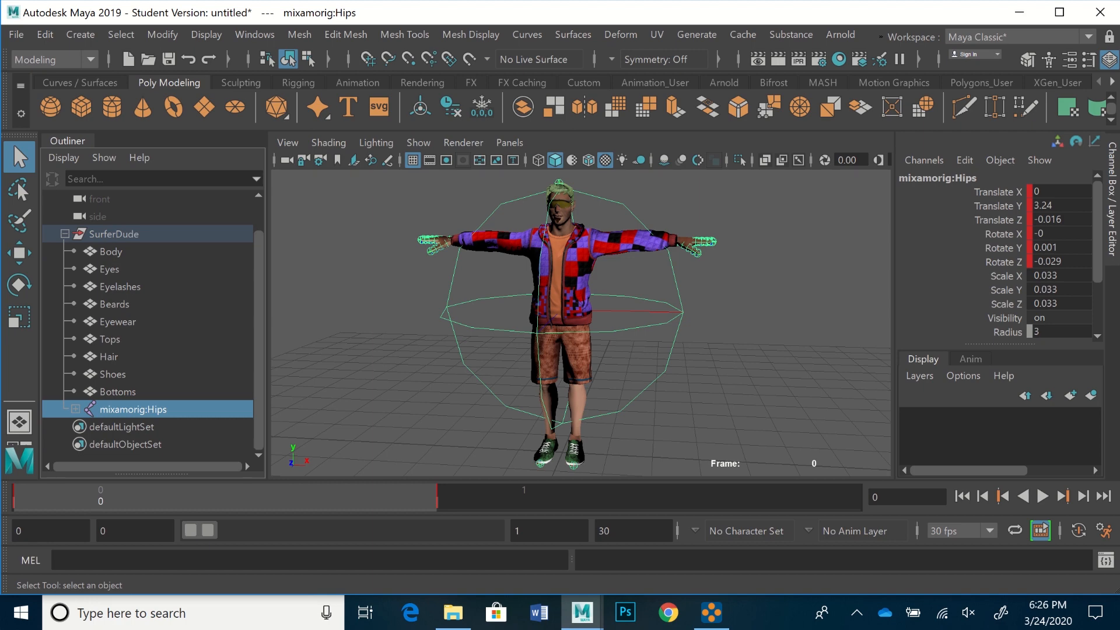
left_click(75, 408)
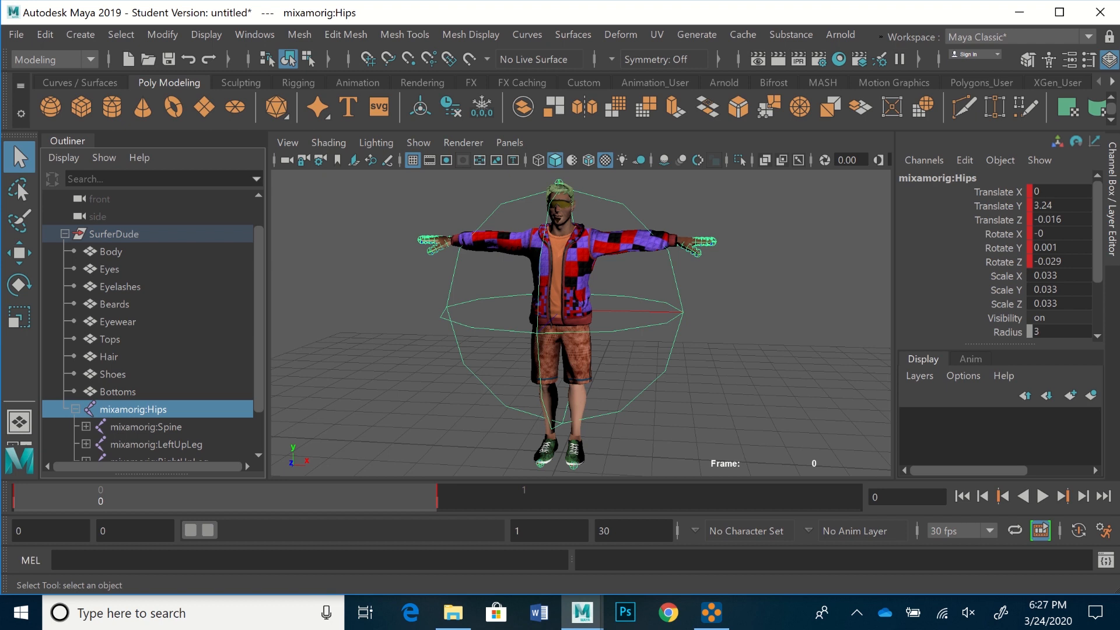
Enable X-Ray Joints shading in the viewport and look through the character's meshes and joints in the Outliner
scroll(153, 325, "down", 1)
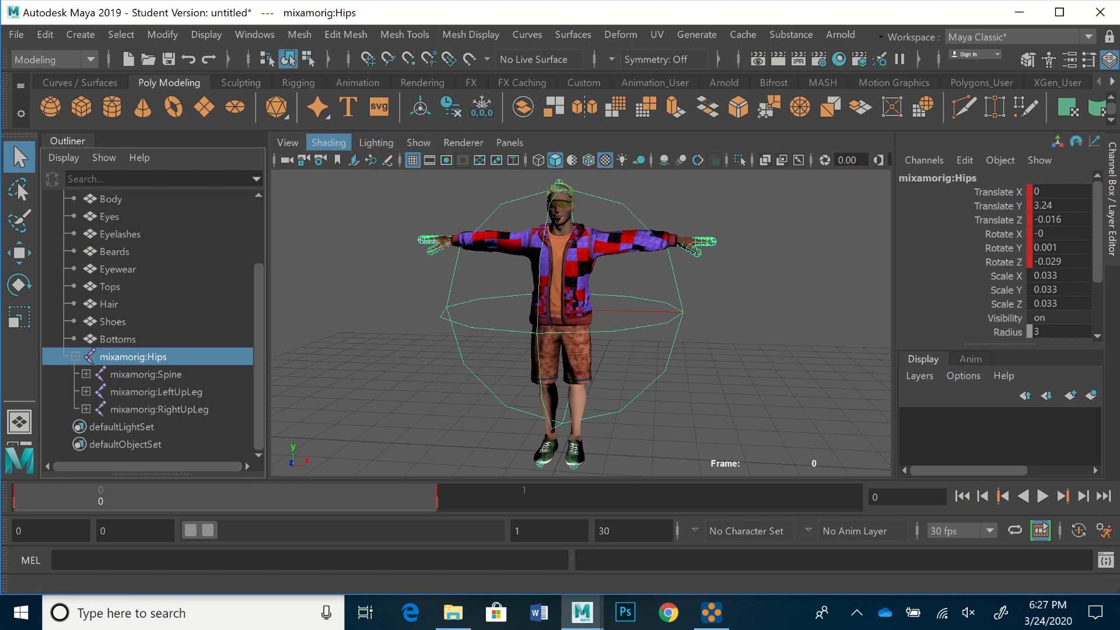
left_click(328, 143)
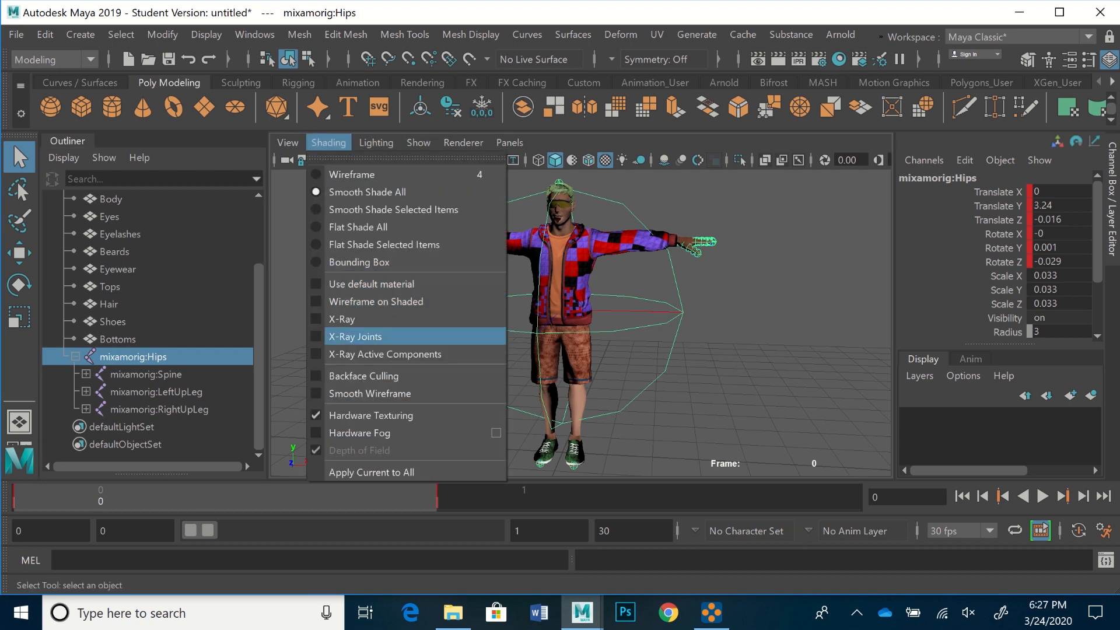
left_click(355, 336)
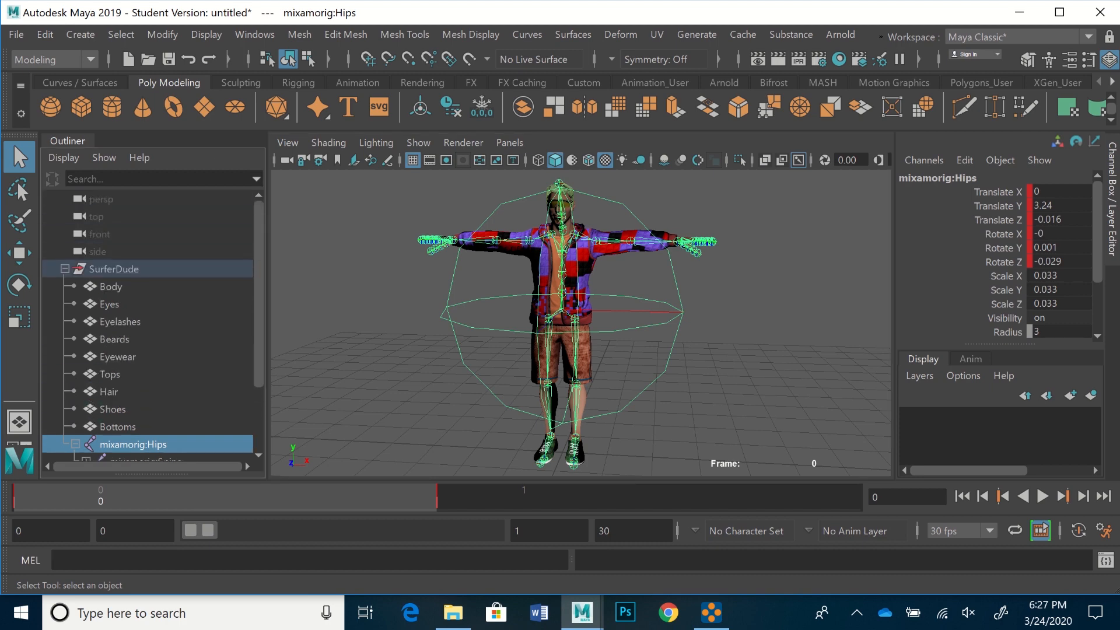
scroll(149, 326, "down", 3)
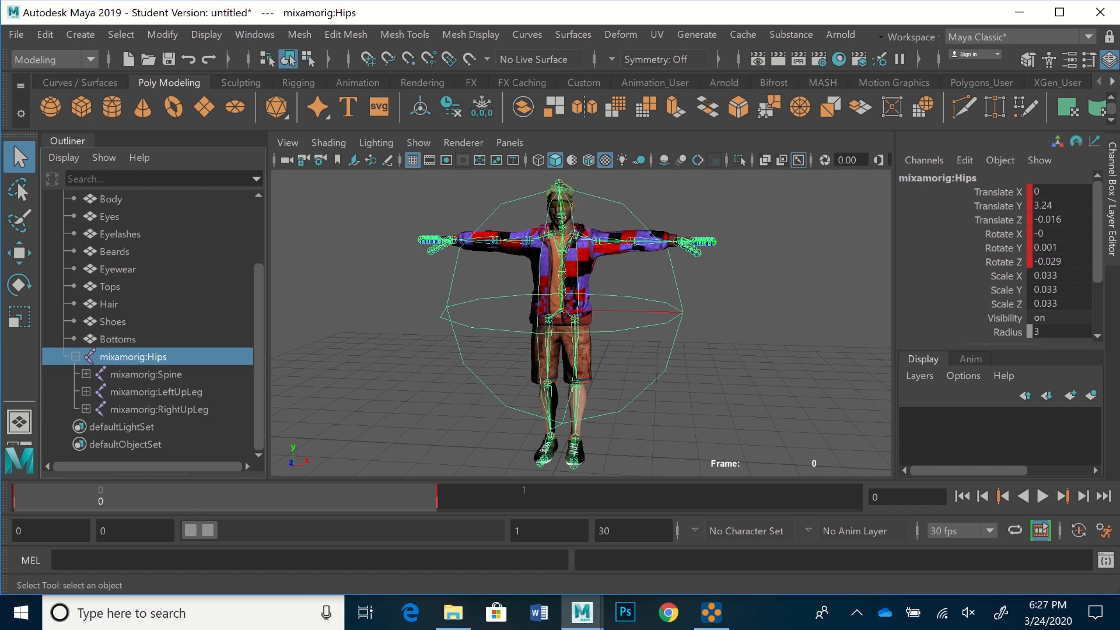
scroll(148, 327, "up", 3)
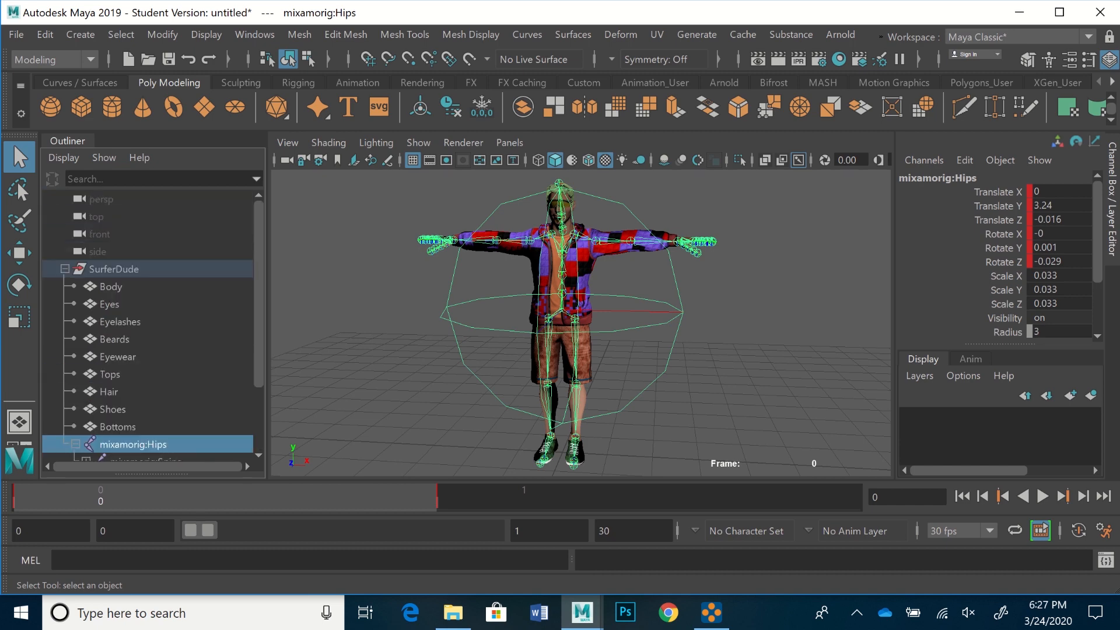
scroll(149, 326, "down", 3)
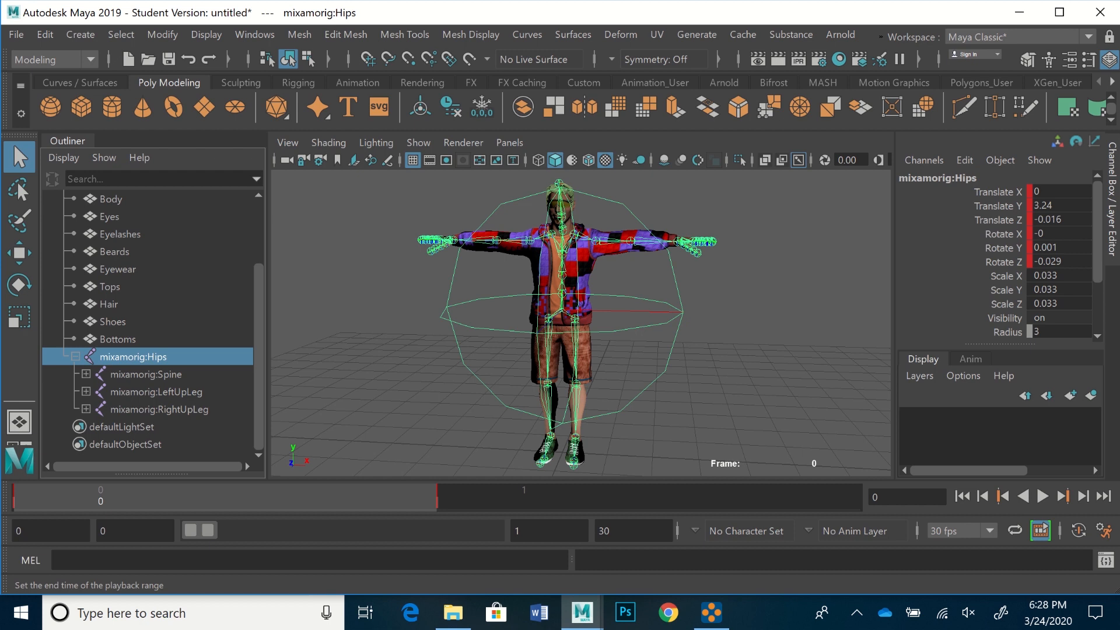
Set the end of the playback range to frame 250
double_click(517, 530)
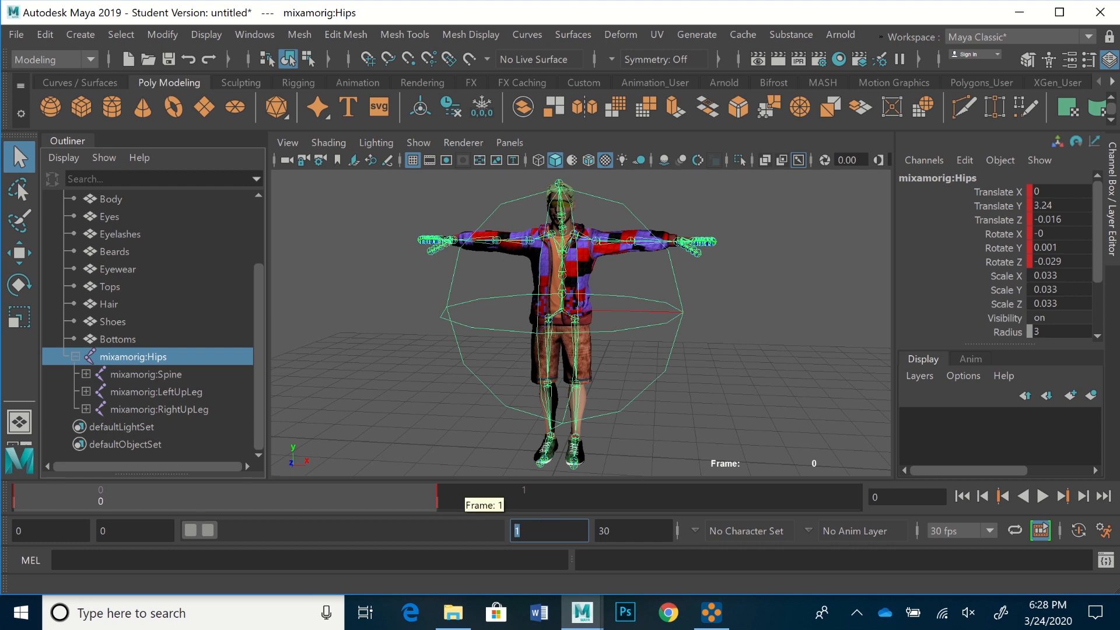
type("250")
key("Return")
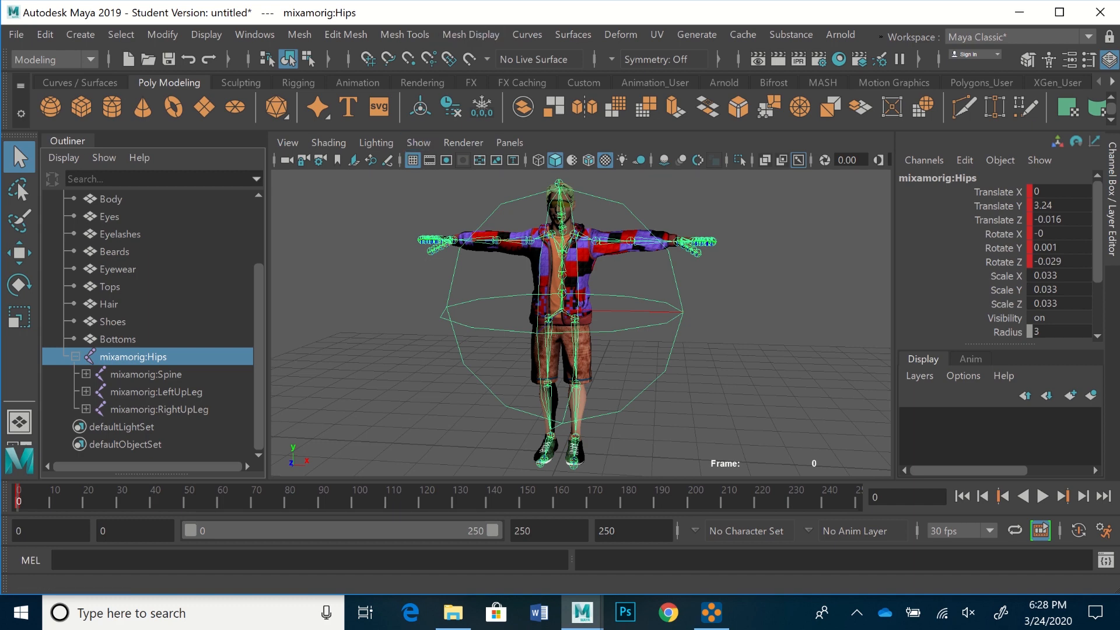
Open the Time Editor and place its window over the character's lower body so the upper body stays in view
left_click(254, 34)
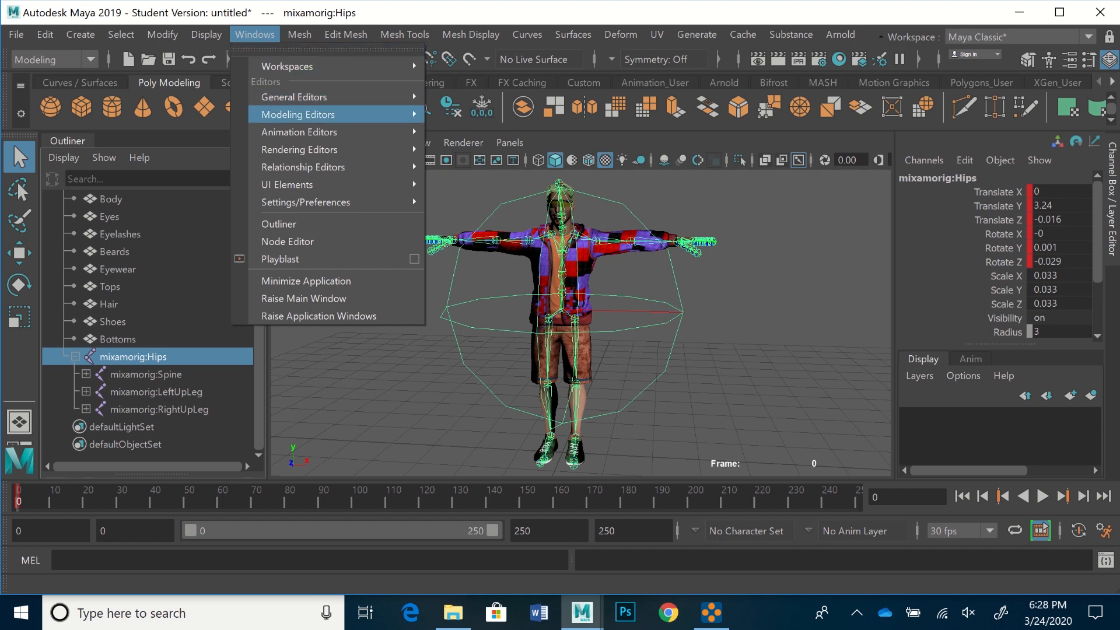
mouse_move(299, 132)
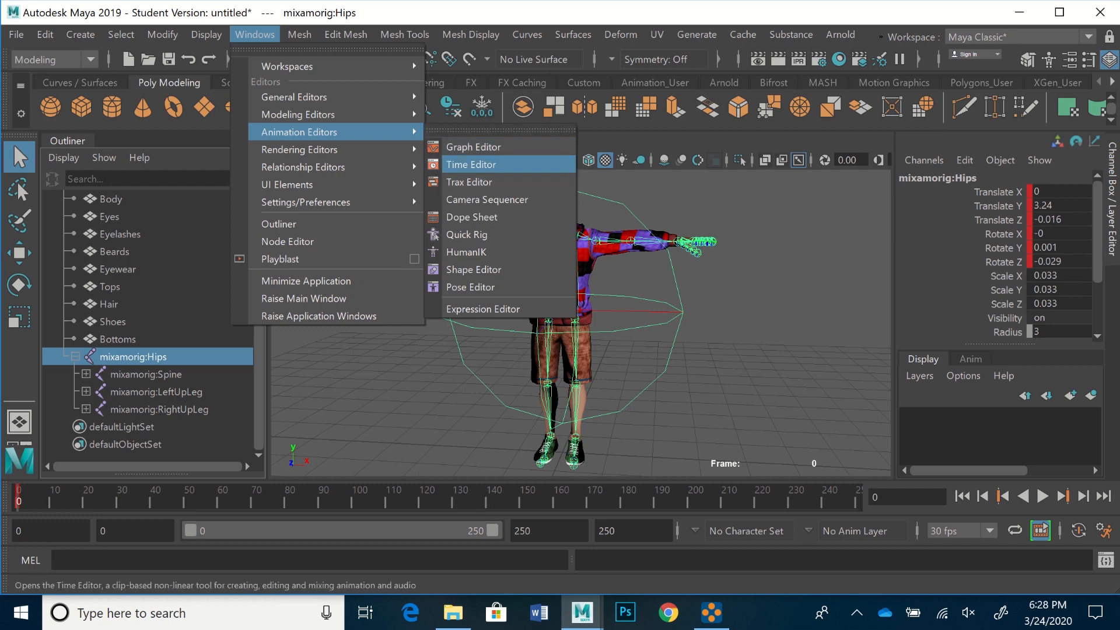
left_click(466, 164)
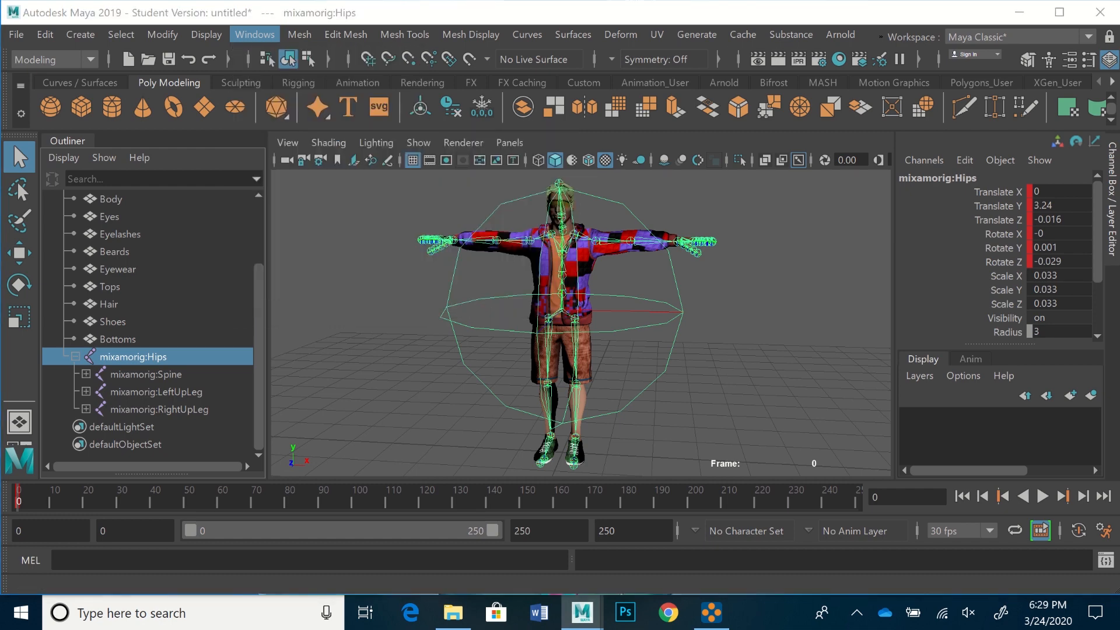
left_click_drag(315, 501, 542, 244)
left_click_drag(761, 410, 883, 410)
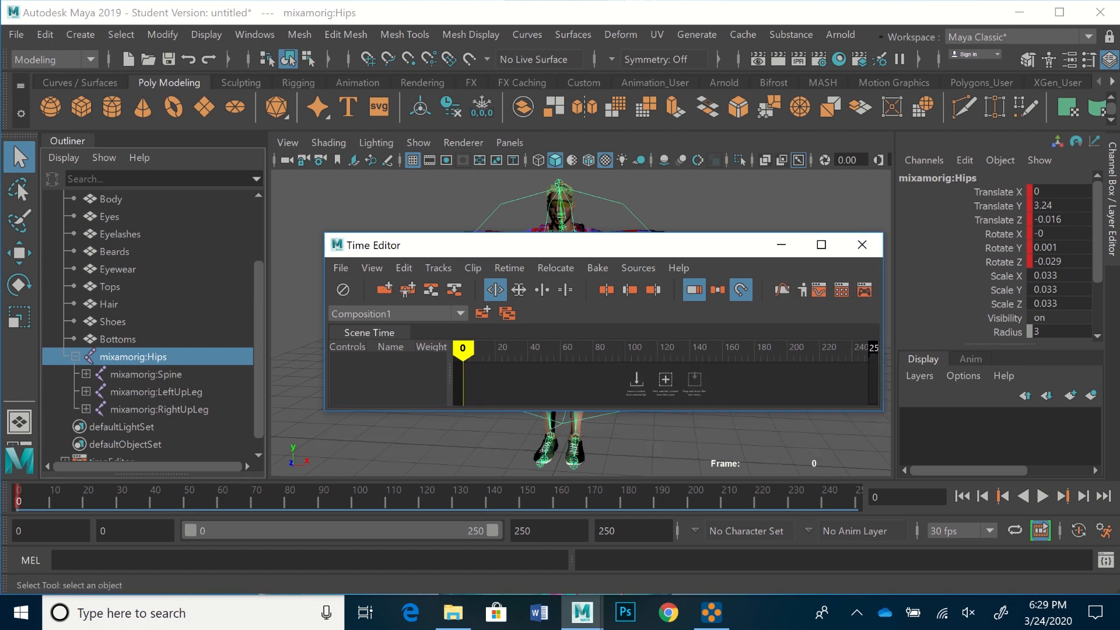
left_click_drag(408, 245, 373, 291)
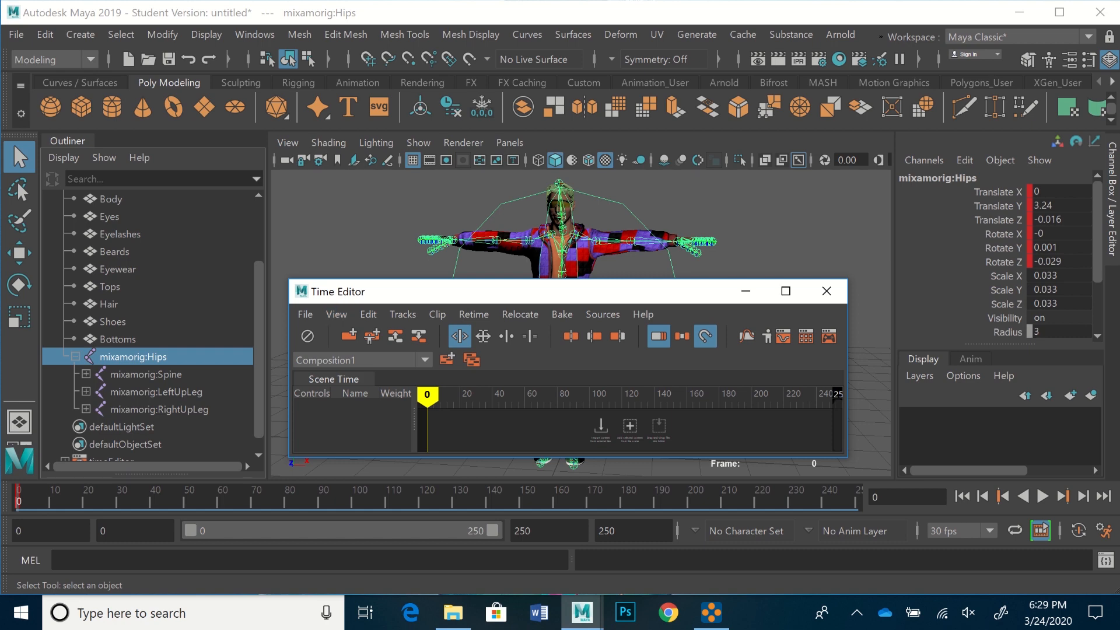
Add the character's current pose from the scene selection to the Time Editor as a clip named Tpose
left_click(305, 314)
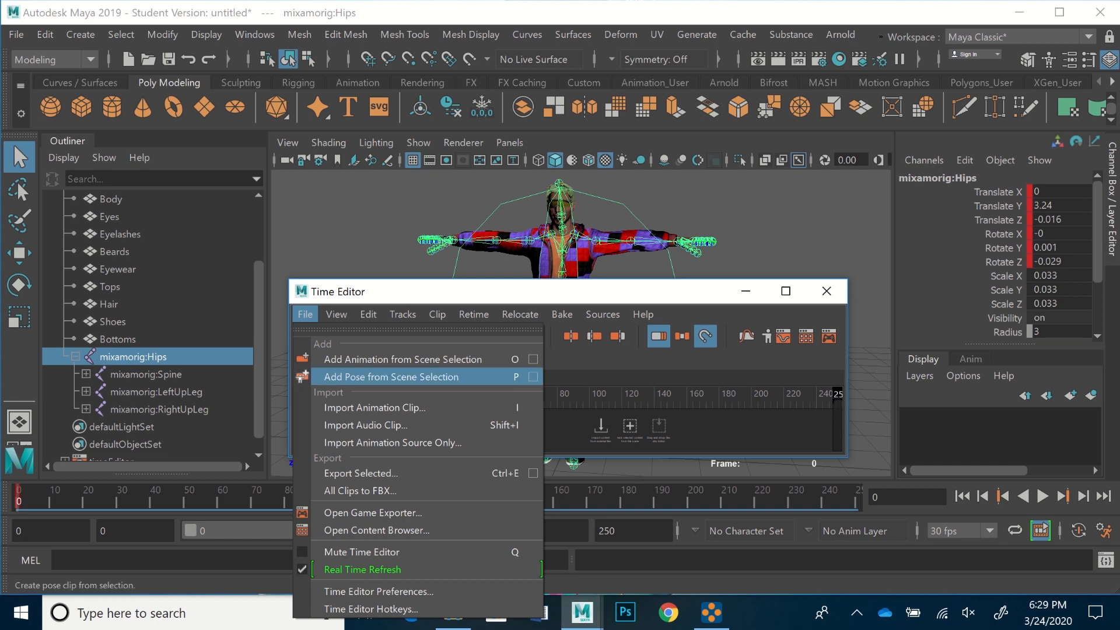
left_click(533, 377)
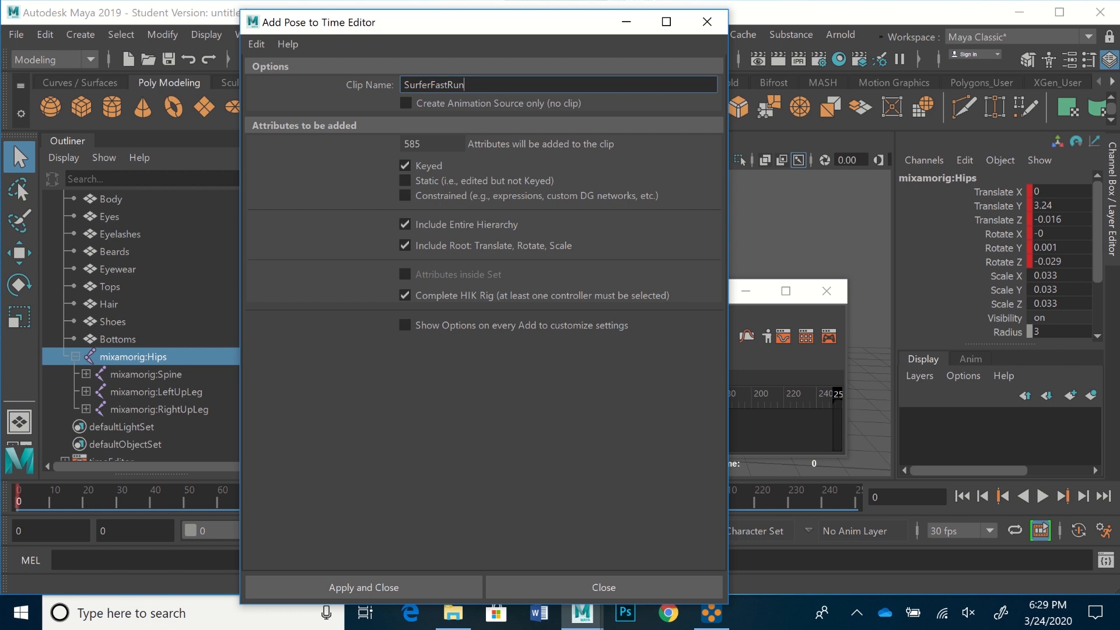
left_click_drag(484, 22, 535, 25)
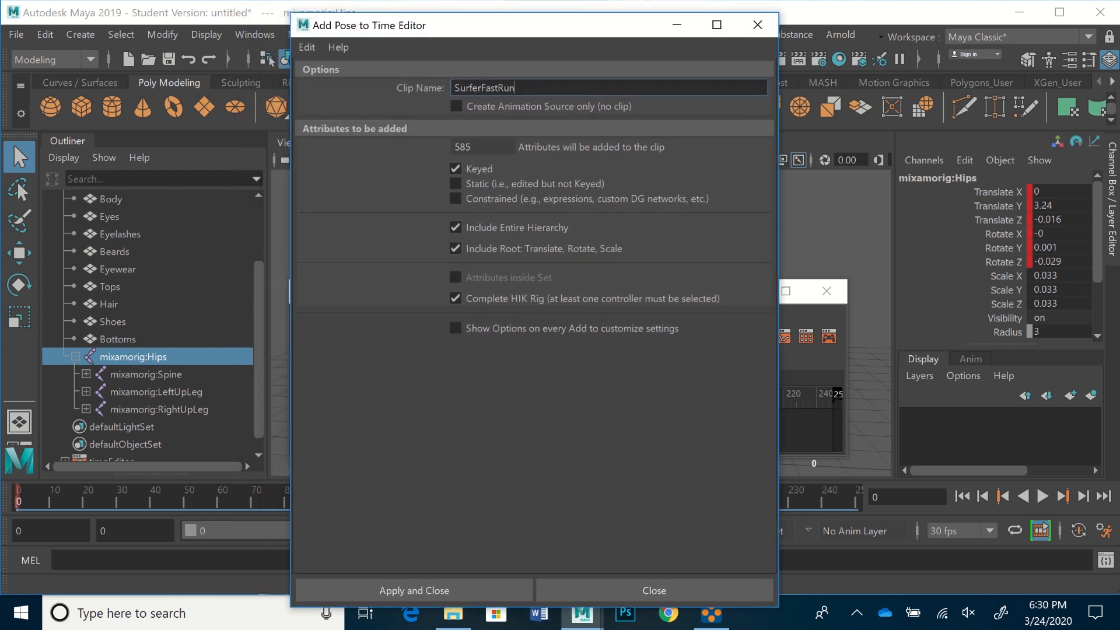
left_click_drag(514, 87, 454, 88)
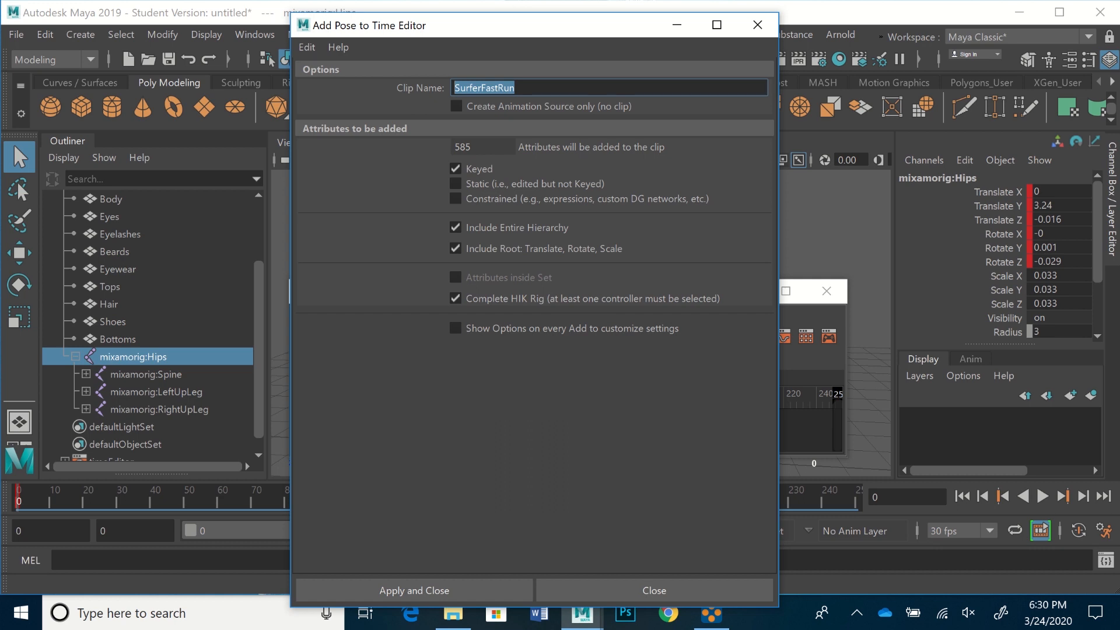
type("Tpose")
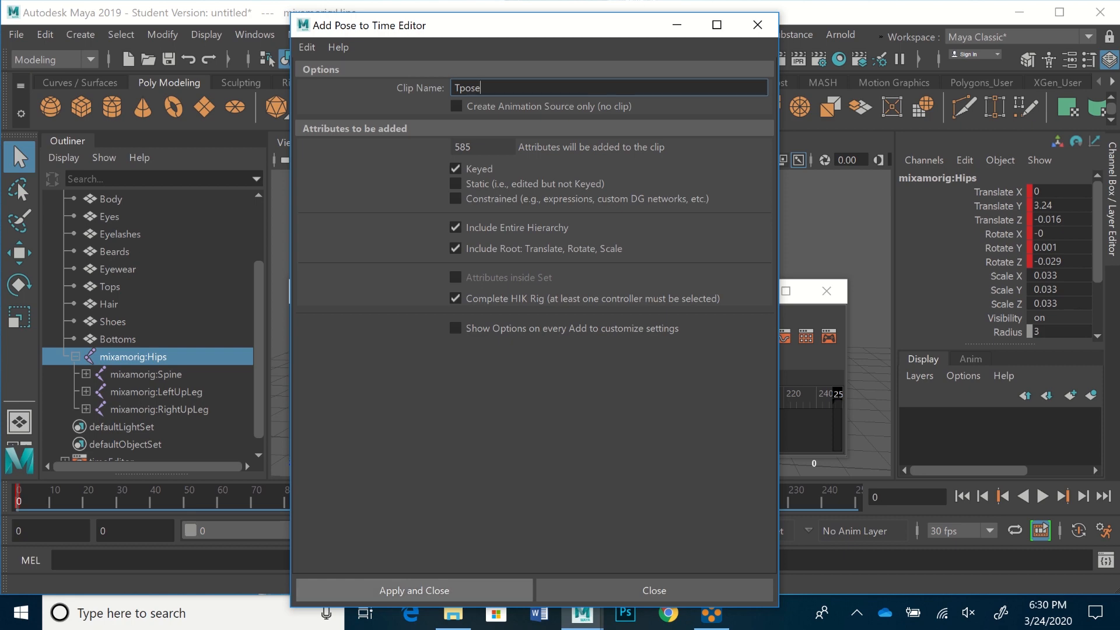
left_click(414, 590)
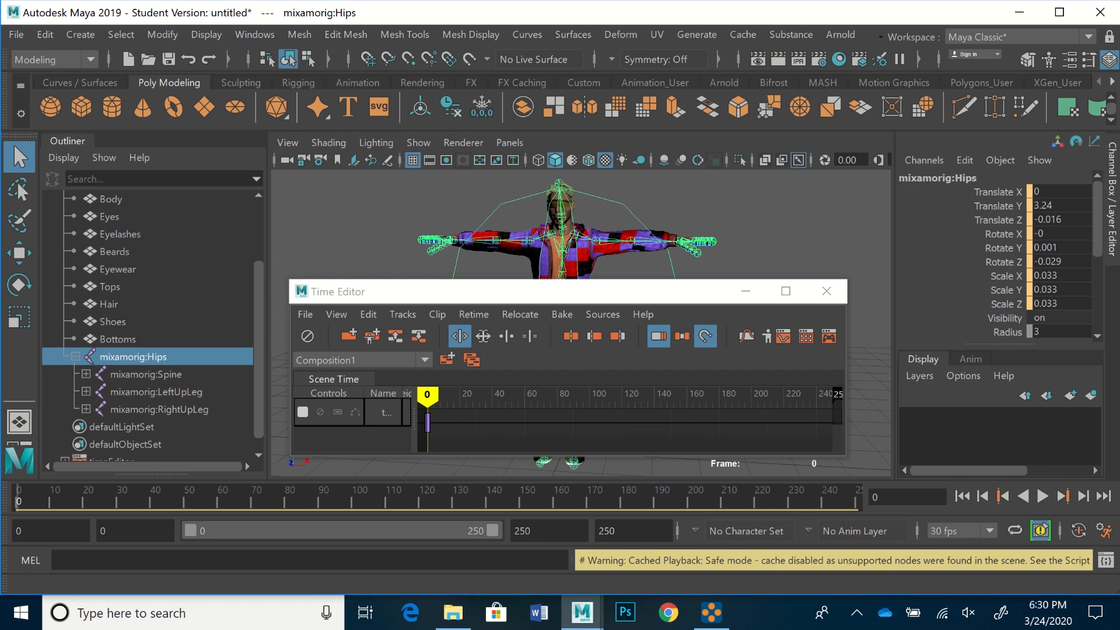
Expand the timeEditor node with its Compositions and Sources in the Outliner to check the pose's animation source
scroll(149, 321, "down", 1)
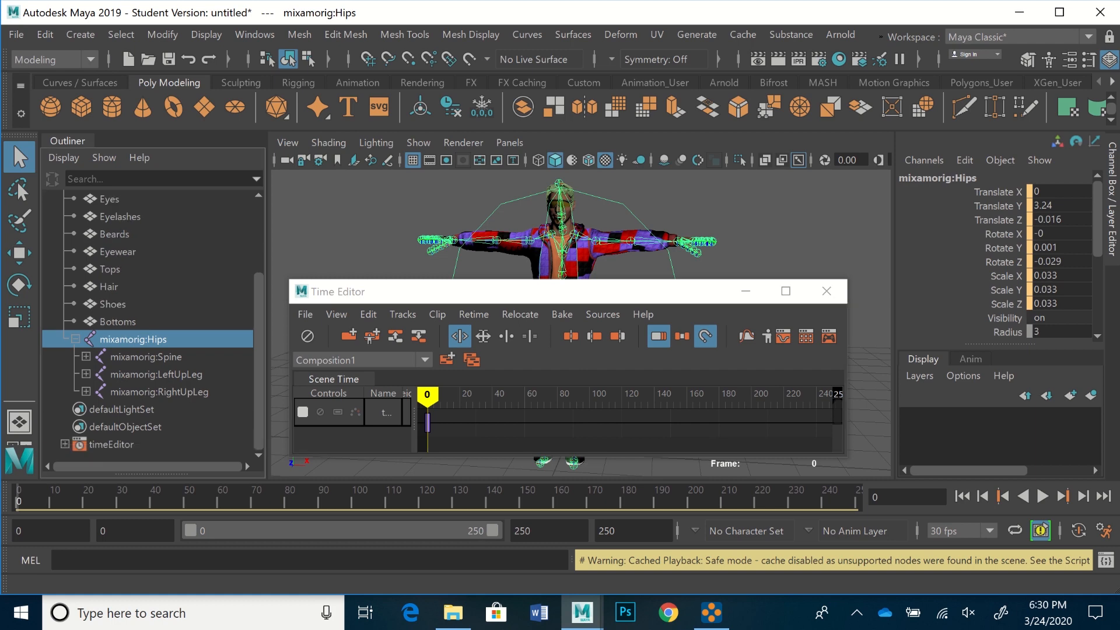
left_click(65, 444)
scroll(153, 327, "down", 2)
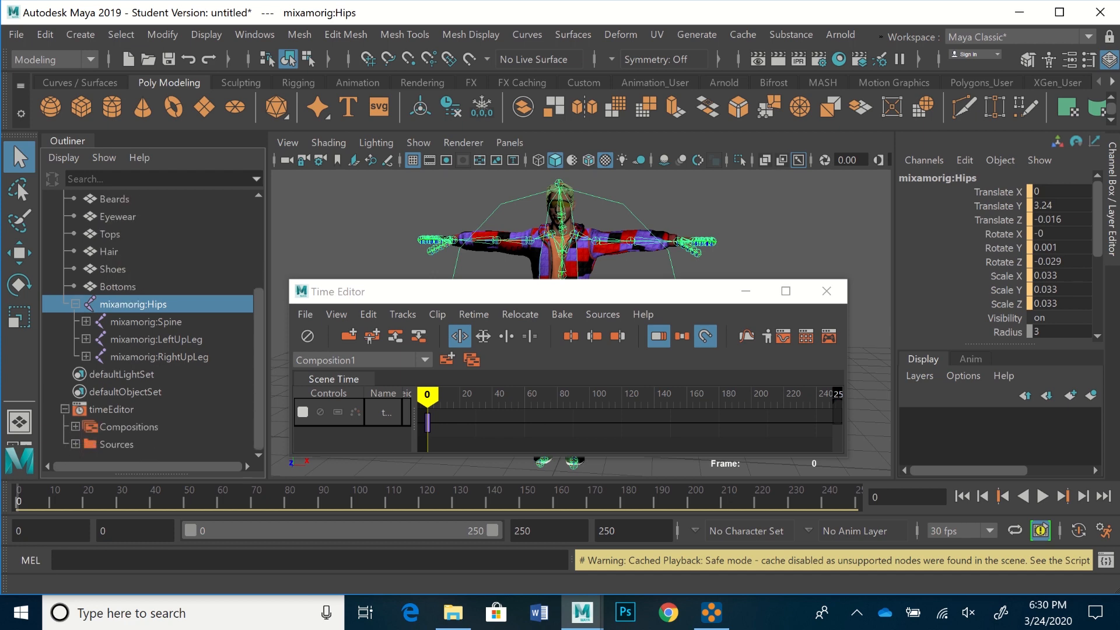
left_click(75, 427)
scroll(152, 327, "down", 1)
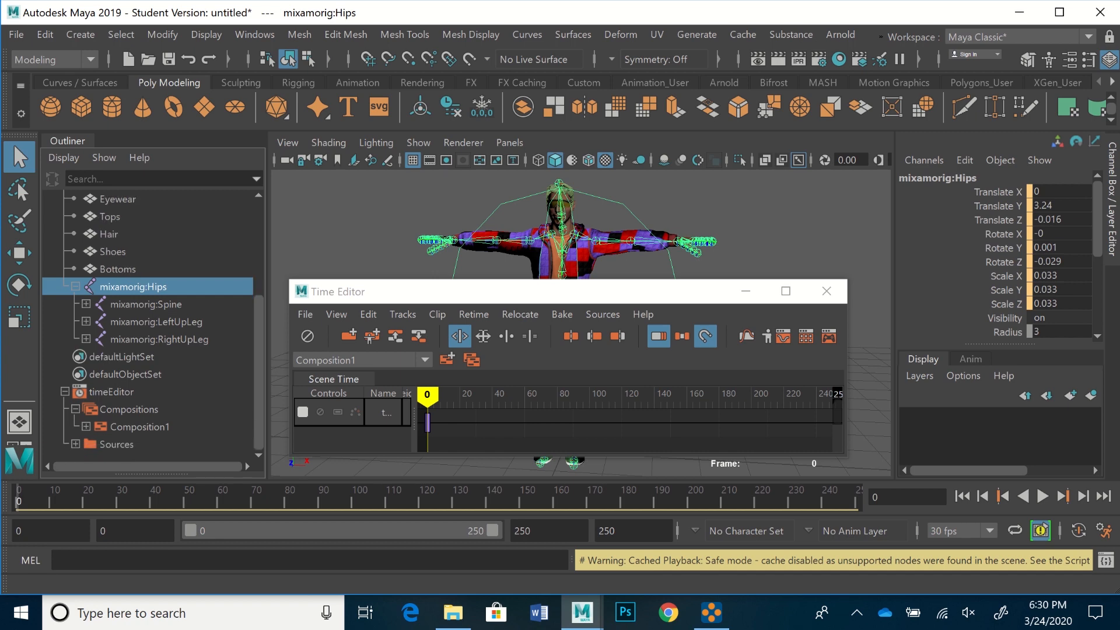
left_click(76, 443)
scroll(153, 327, "down", 1)
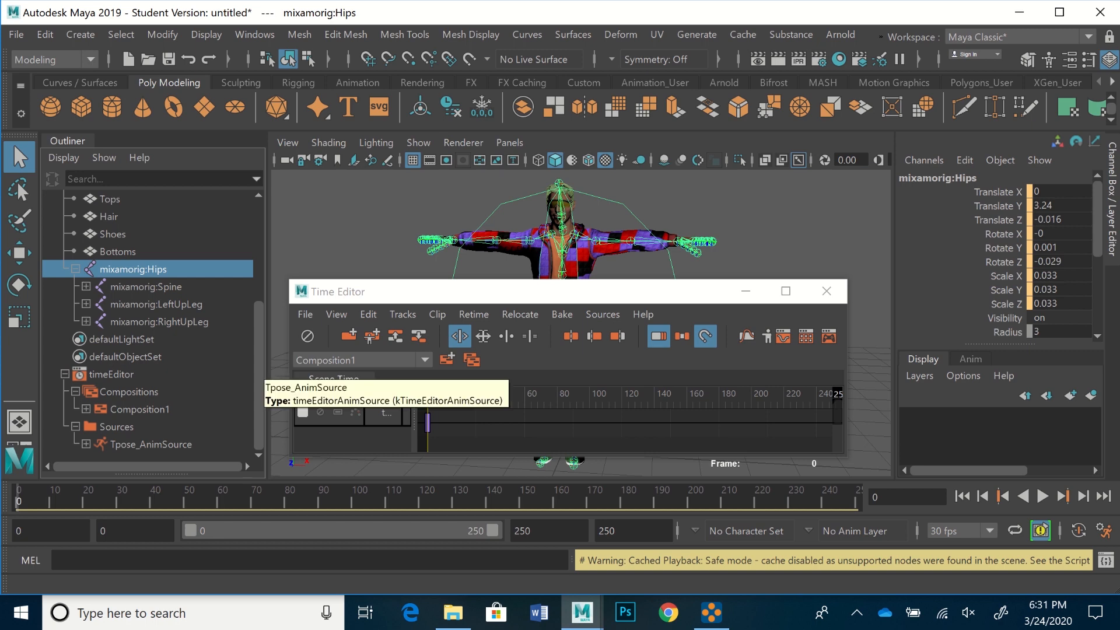
Rename the Time Editor composition Composition1 to SurferDudeComp
left_click(424, 360)
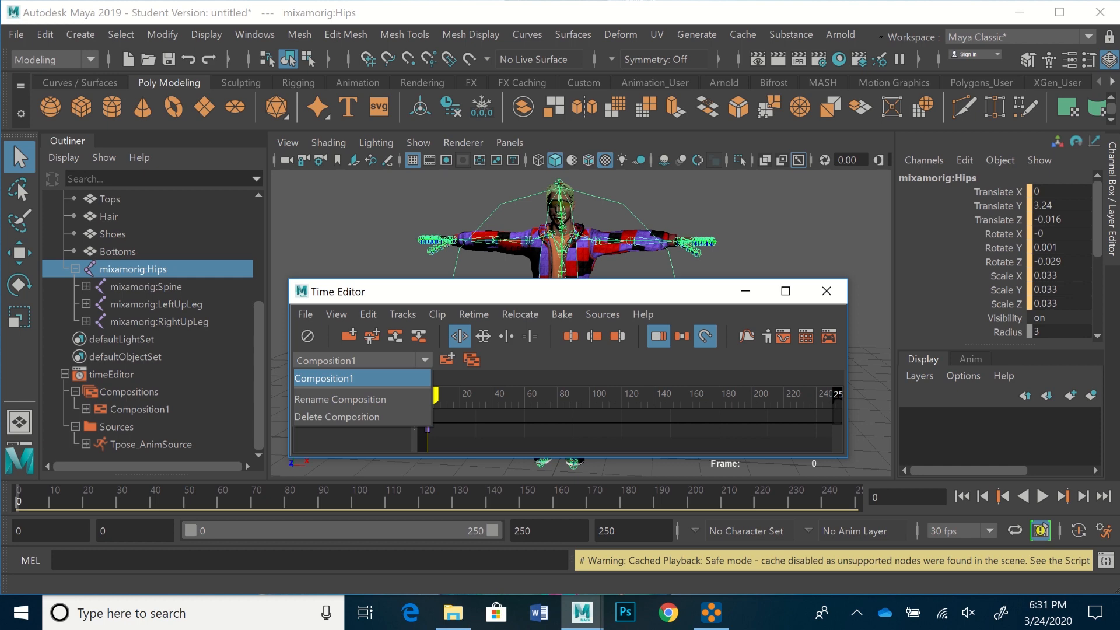
left_click(340, 399)
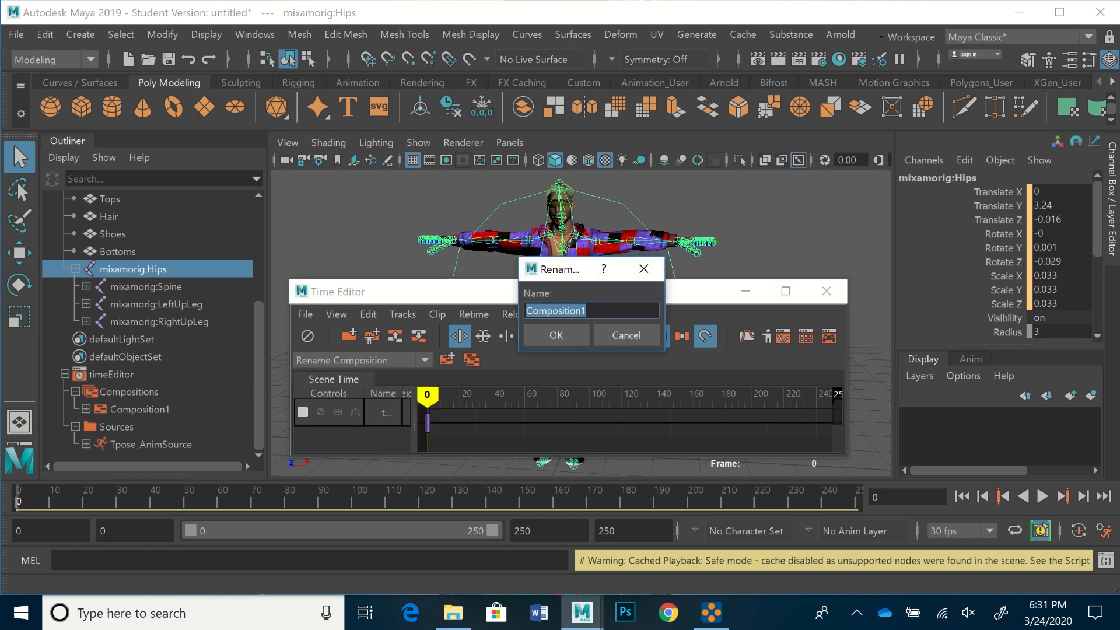
type("r")
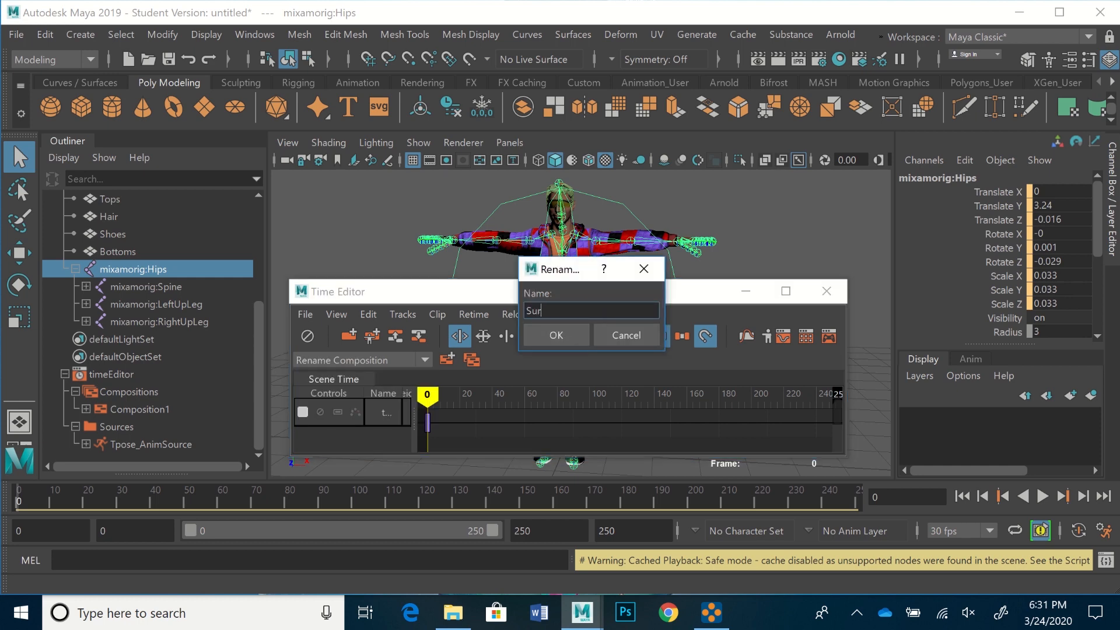
type("ferDude")
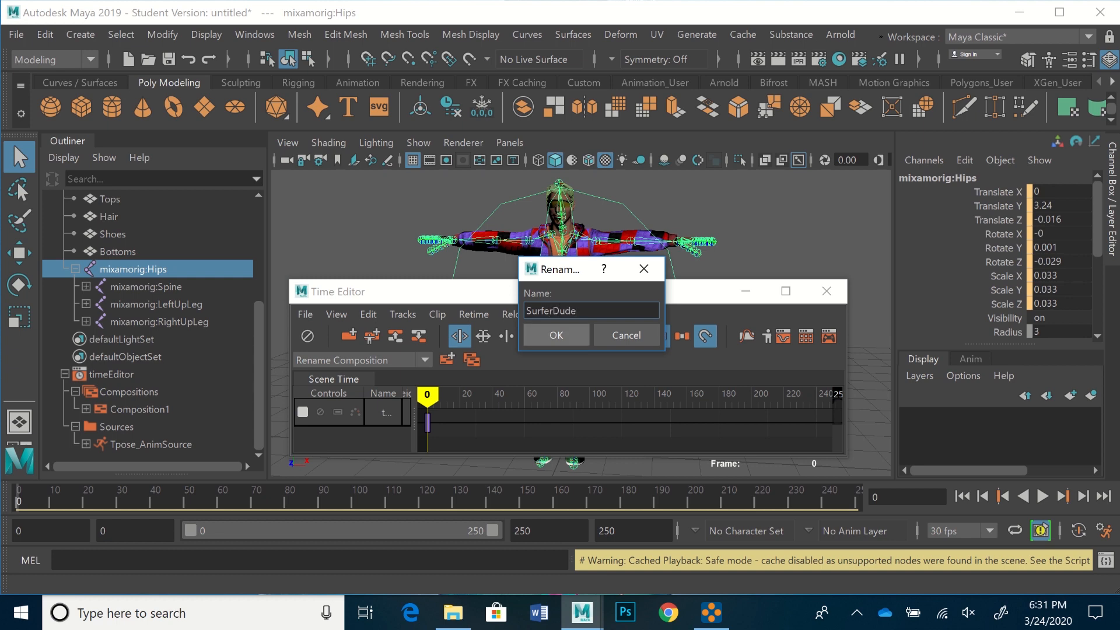
type("Comp")
left_click(534, 334)
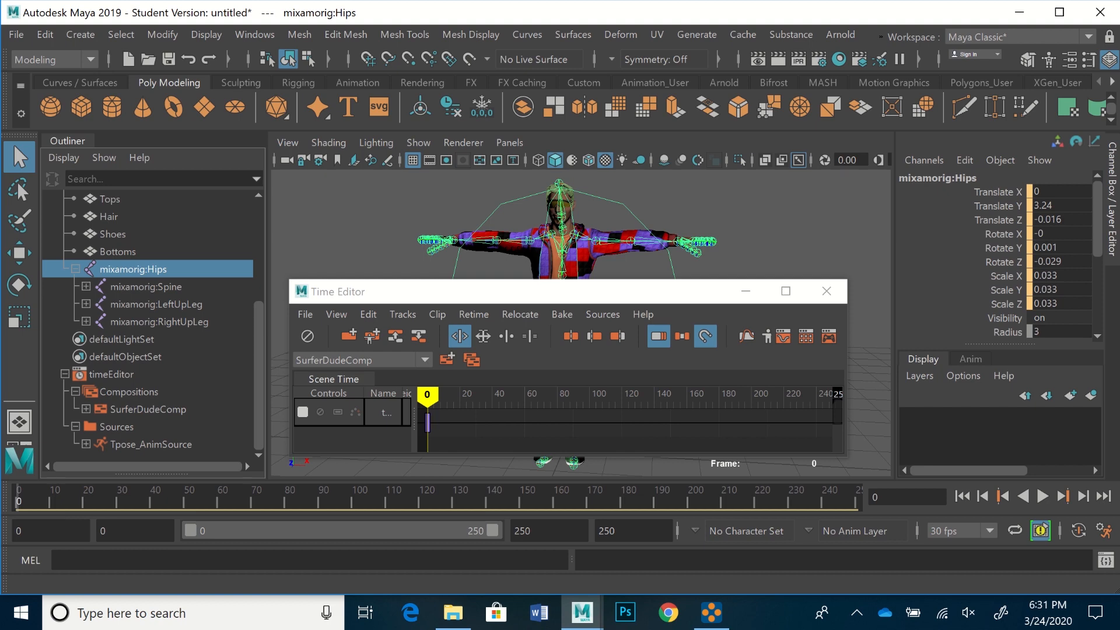
Delete the Tpose clip from its track in the Time Editor, keeping its animation source
left_click(428, 422)
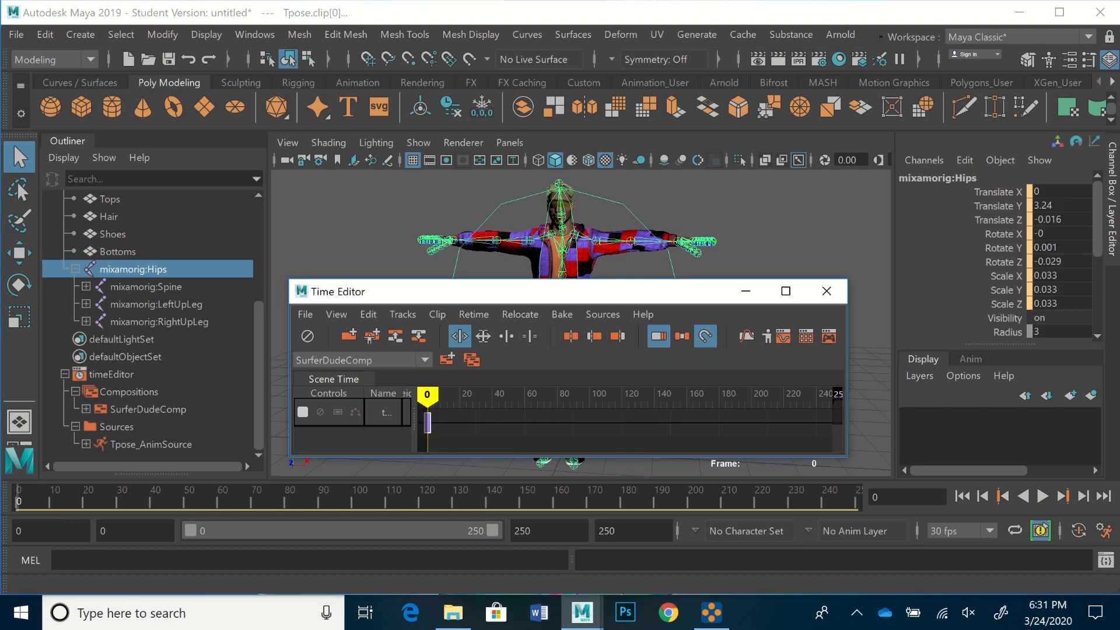
key("Delete")
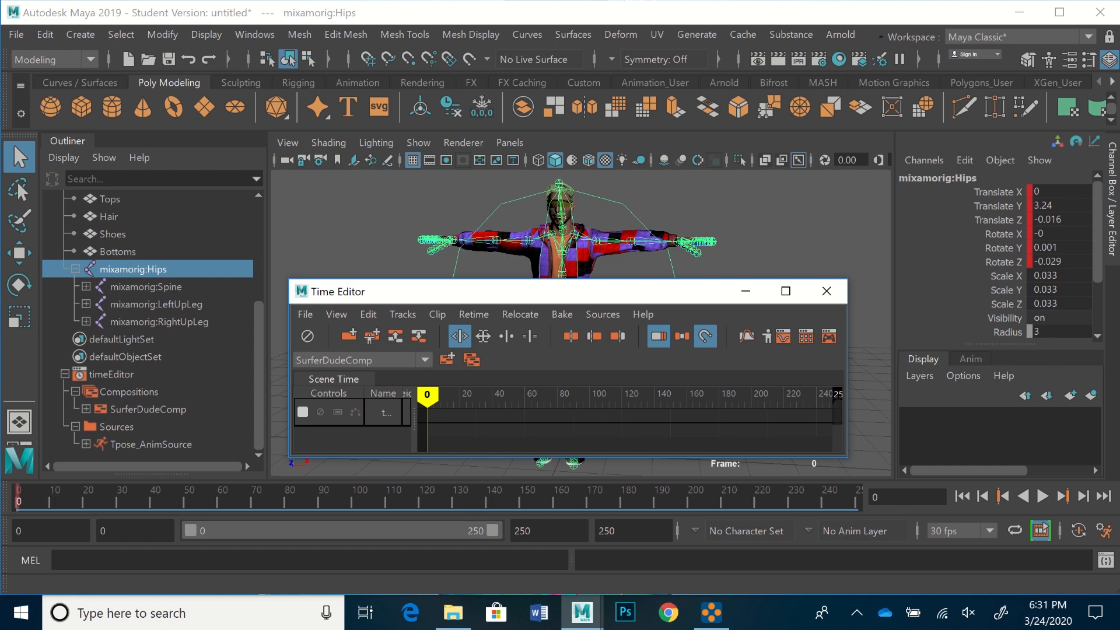
Save the scene in the project's scenes folder as a Maya ASCII file named SuferDudeDemoVideo1, accepting the student version notice
left_click(16, 34)
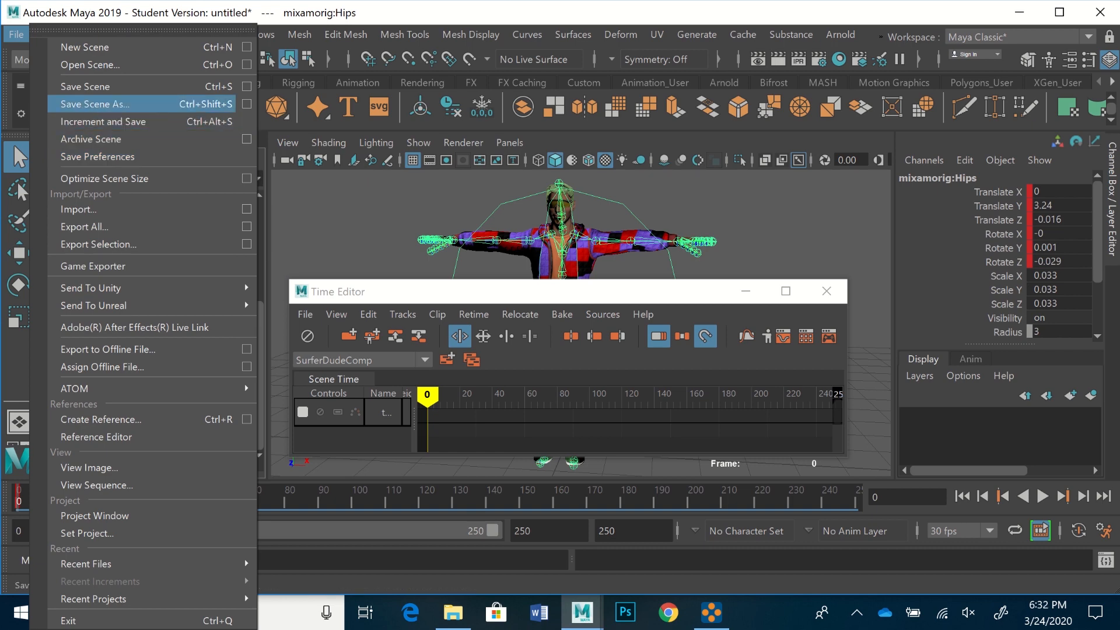
left_click(93, 103)
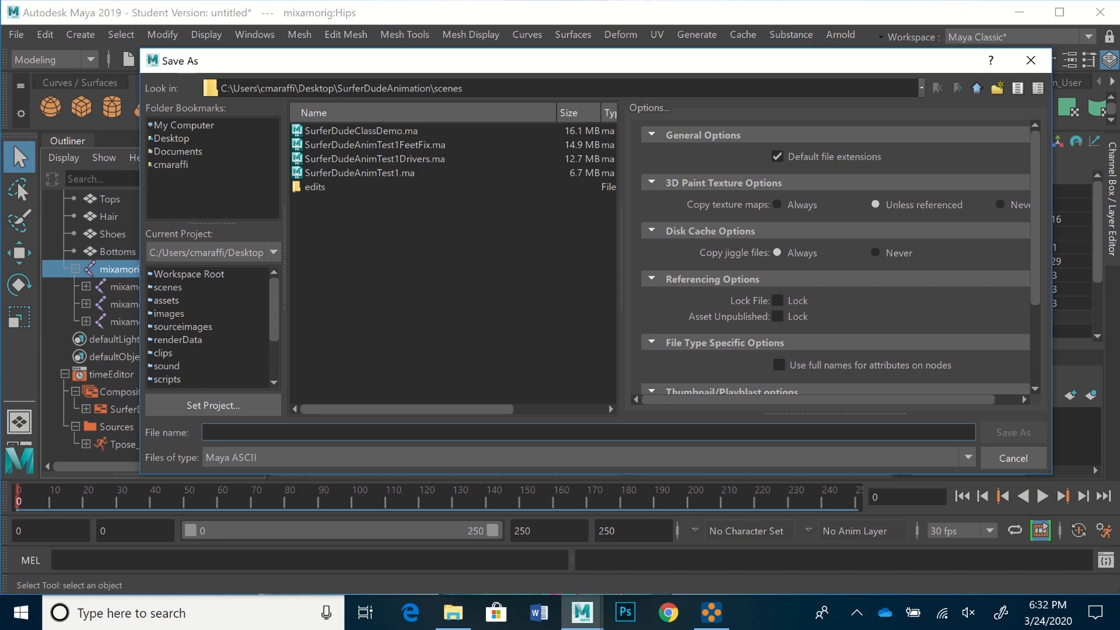
type("Sufer")
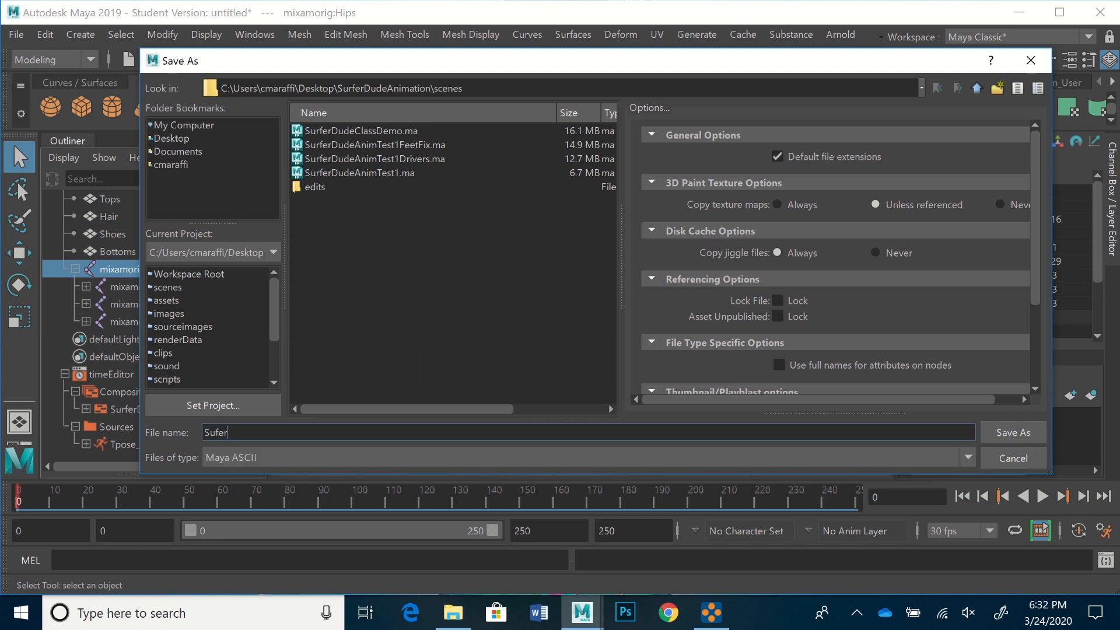
type("DudeD")
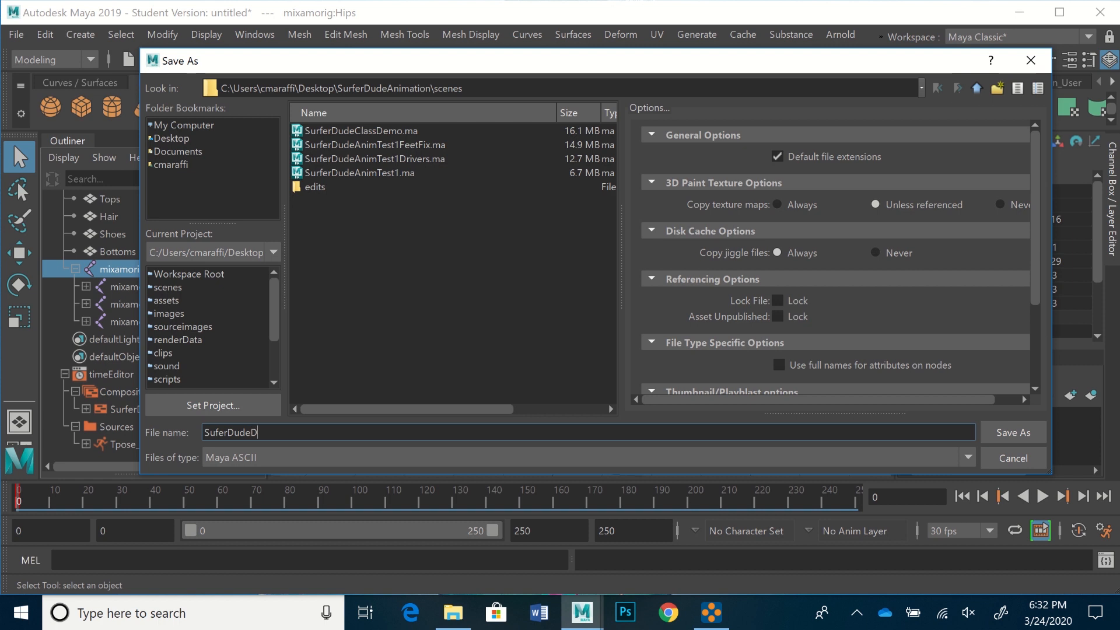
type("emoVideo1")
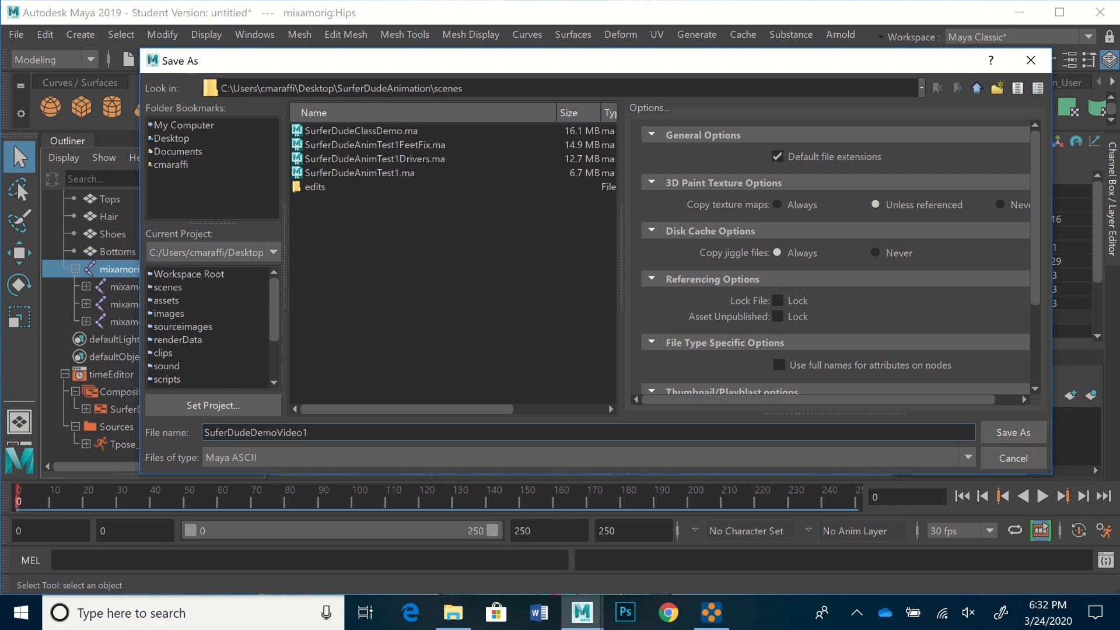
key("Return")
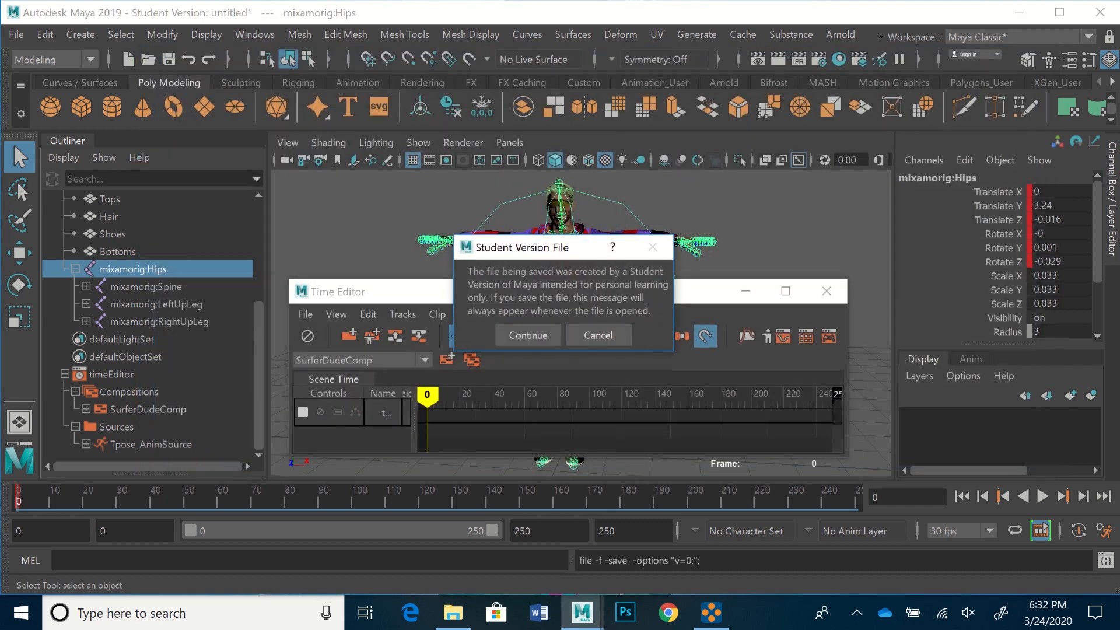
key("Return")
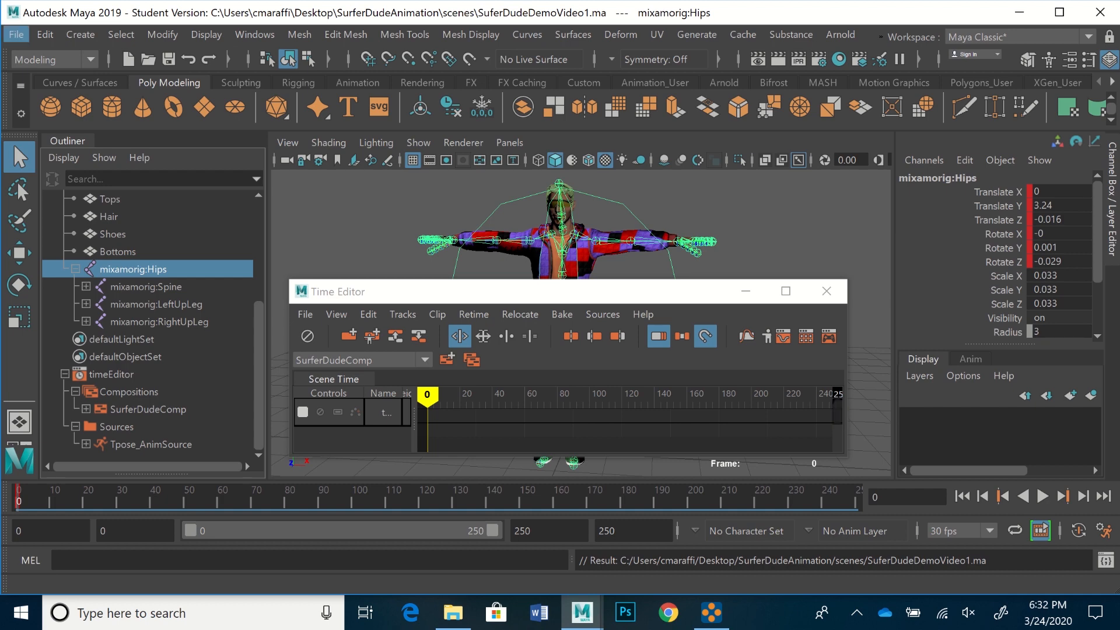
Set the FBX import preset's file content to Update animation and review the remaining import settings
left_click(15, 34)
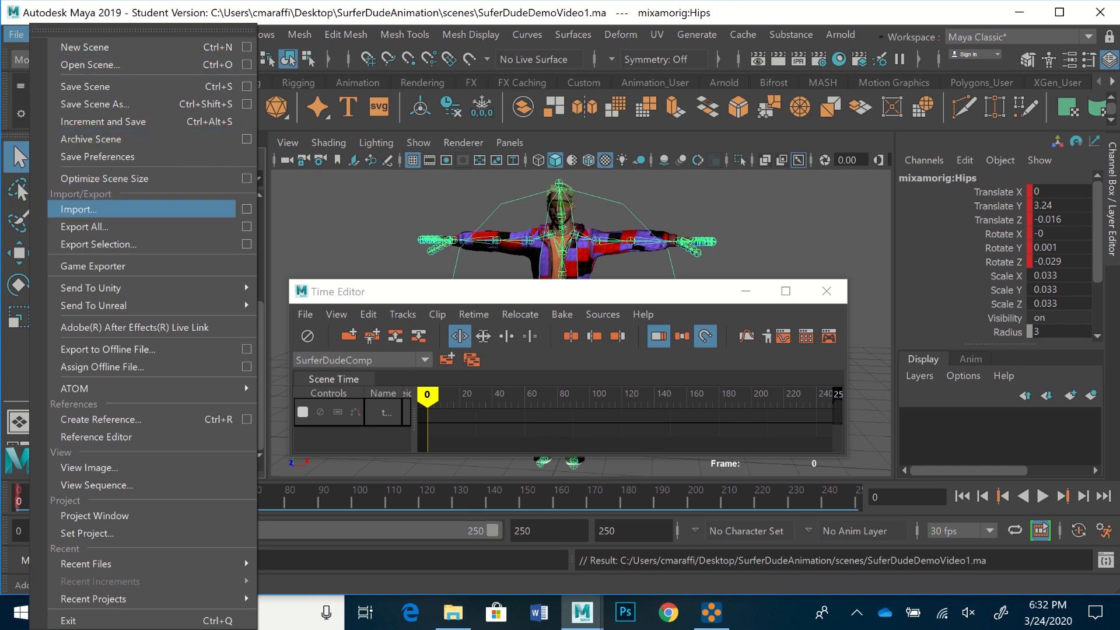
left_click(247, 209)
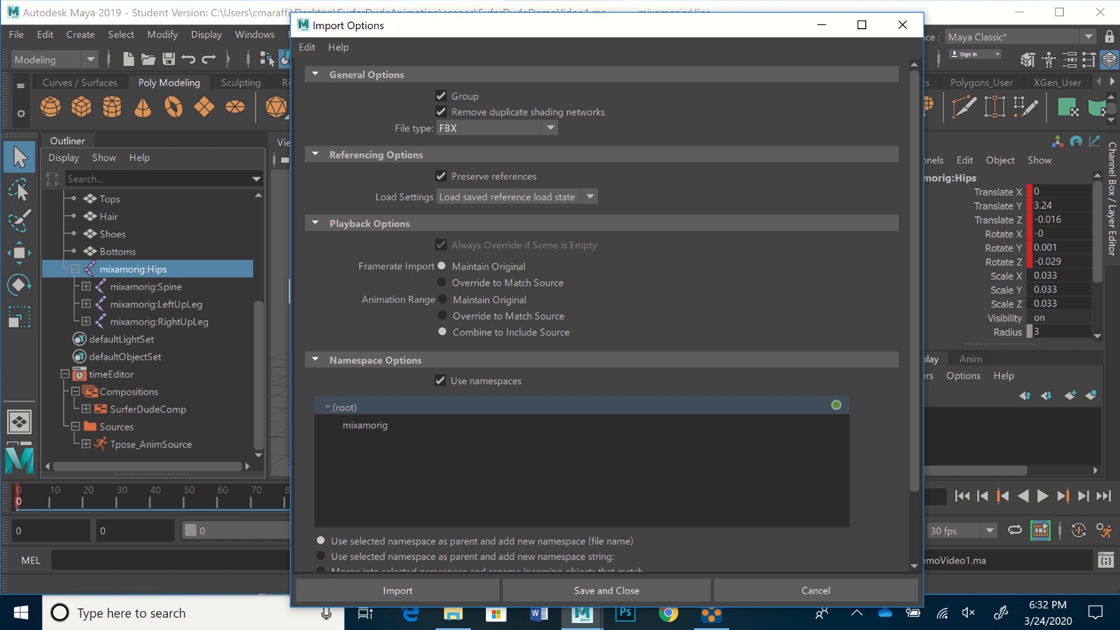
scroll(600, 315, "down", 3)
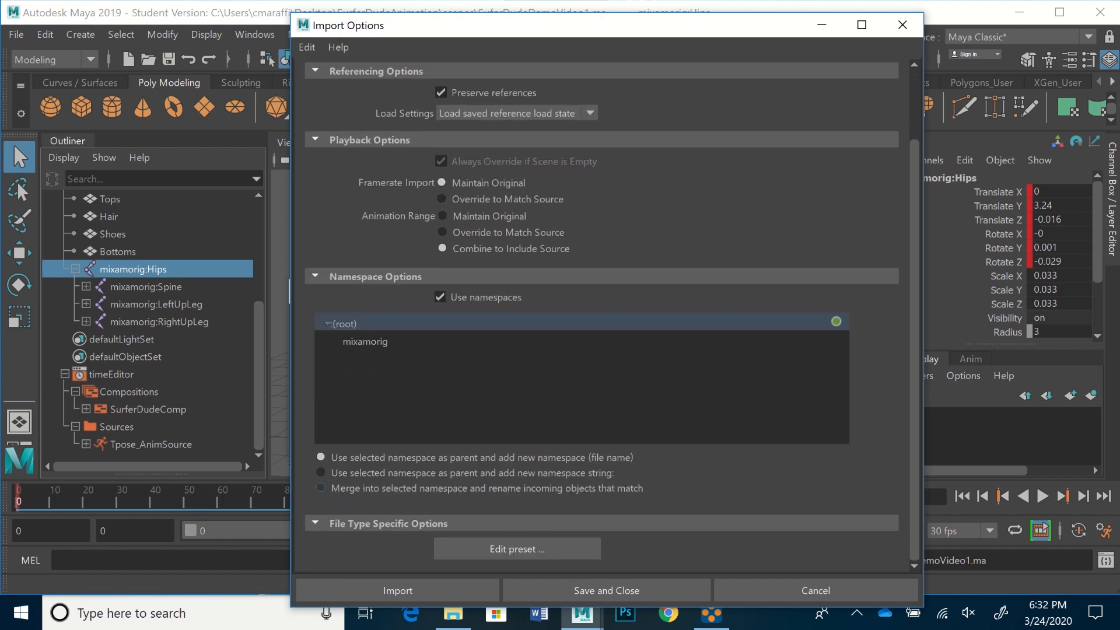
left_click(516, 548)
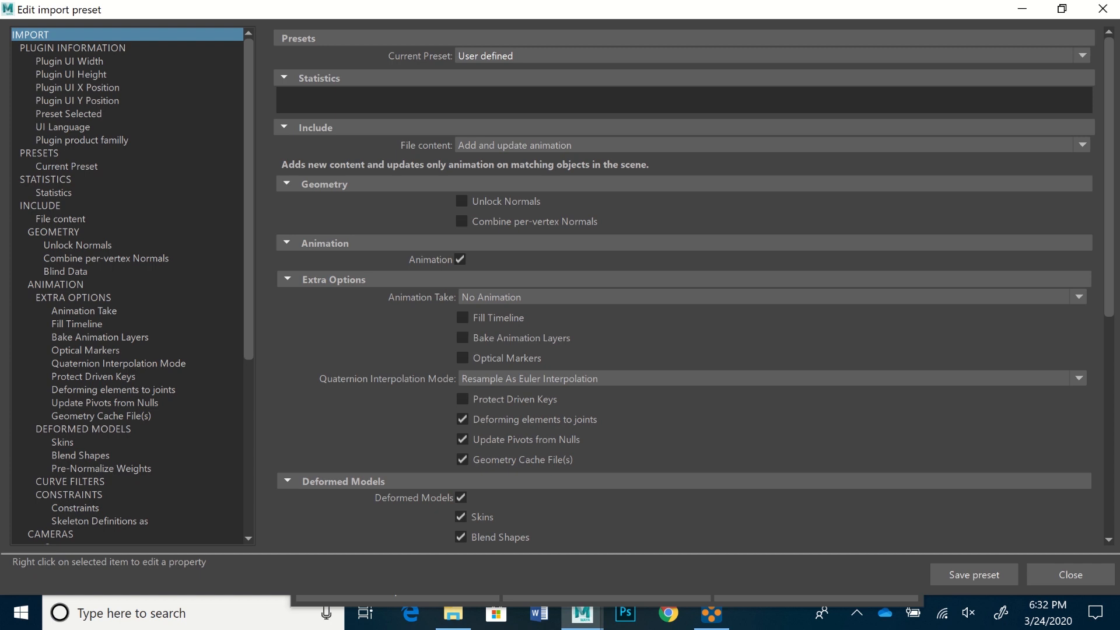
left_click(771, 145)
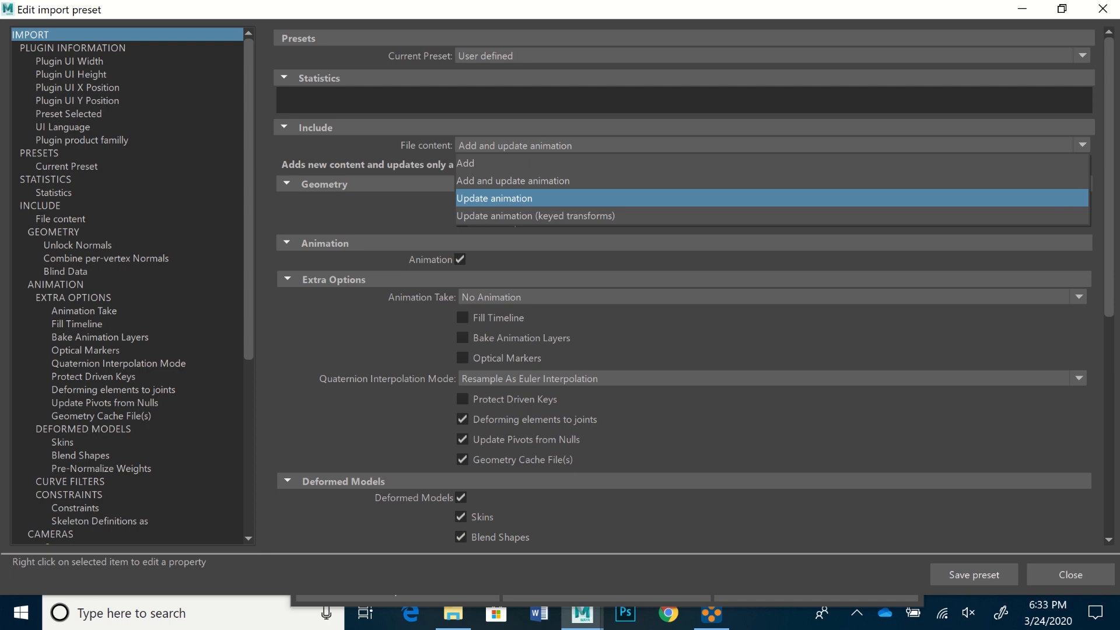
key("Return")
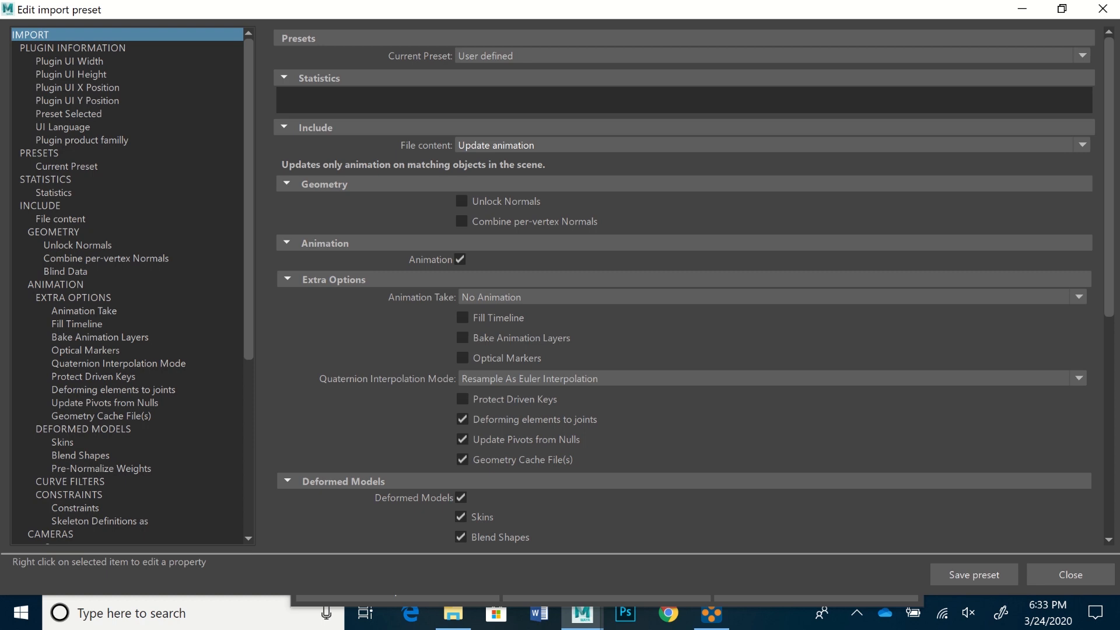
scroll(683, 285, "down", 7)
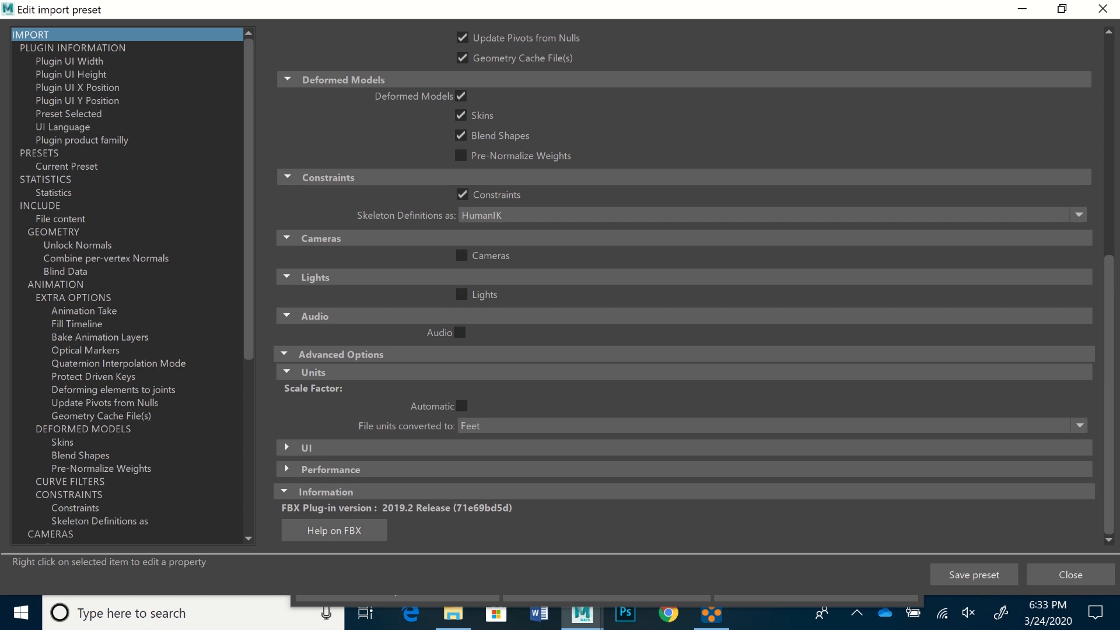
scroll(682, 285, "up", 5)
scroll(682, 286, "down", 5)
scroll(683, 285, "up", 5)
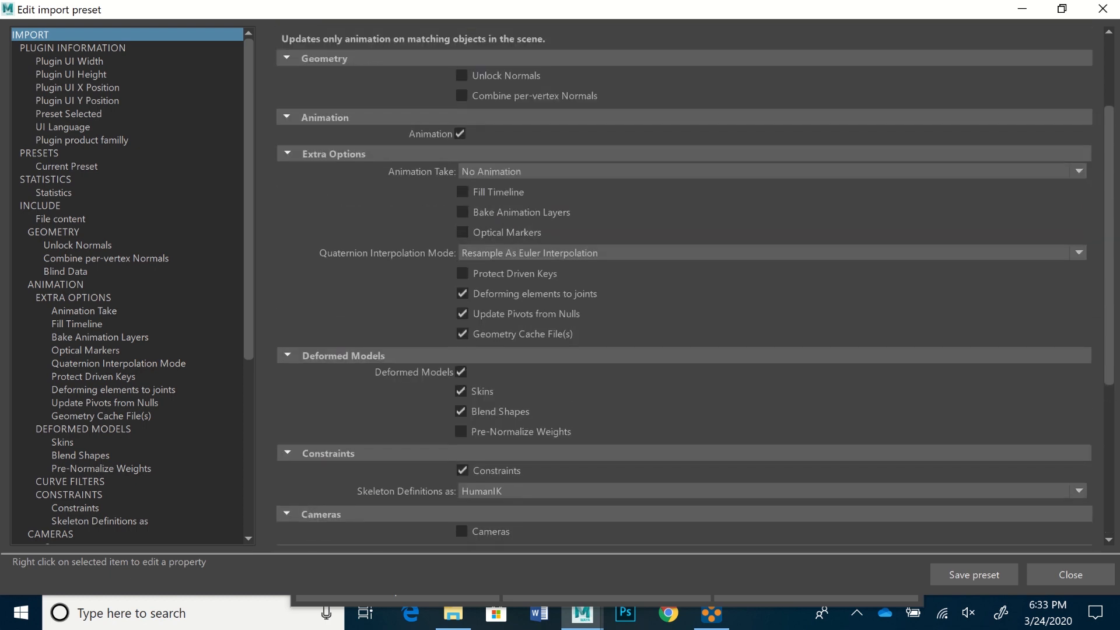
scroll(682, 286, "up", 2)
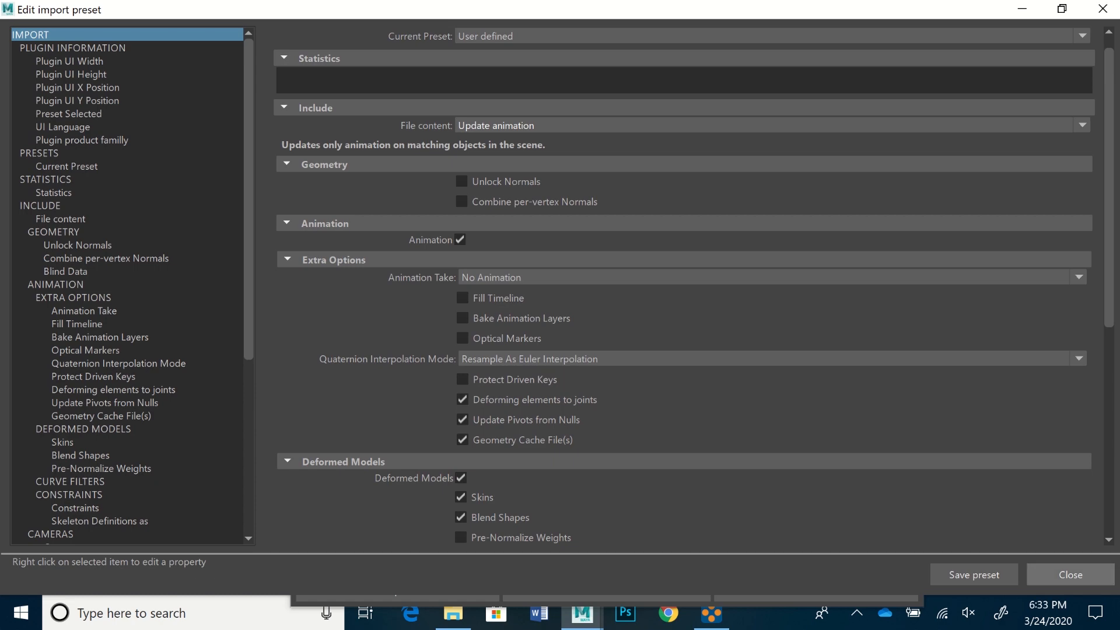
left_click(1070, 574)
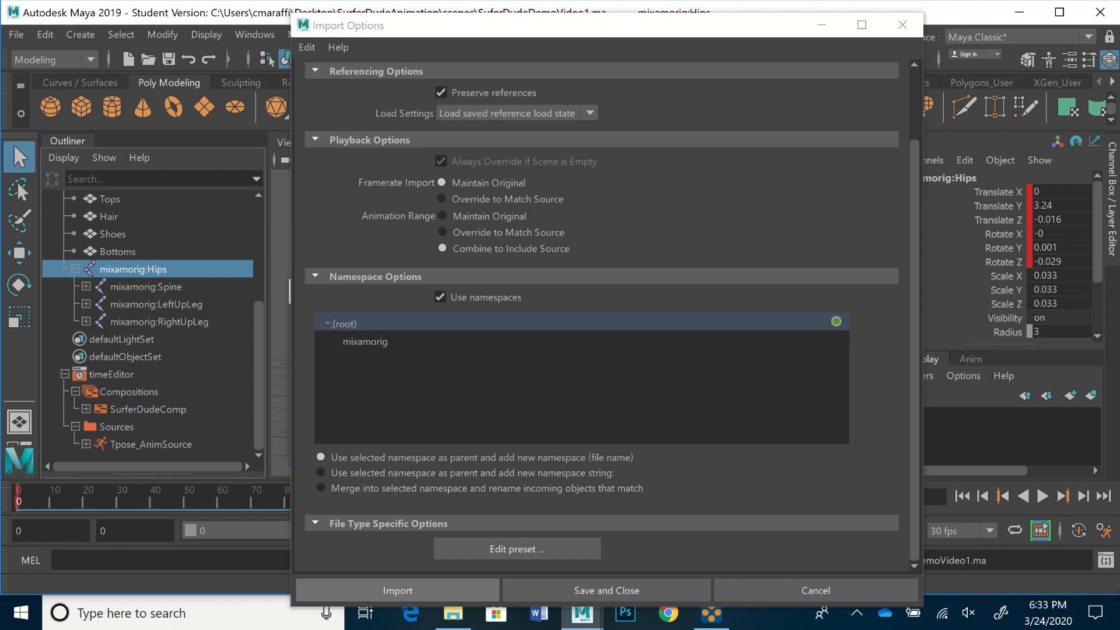
Import Idle.fbx from the SurferDude2_Anims folder onto the character and shift the Time Editor window upward
left_click(397, 590)
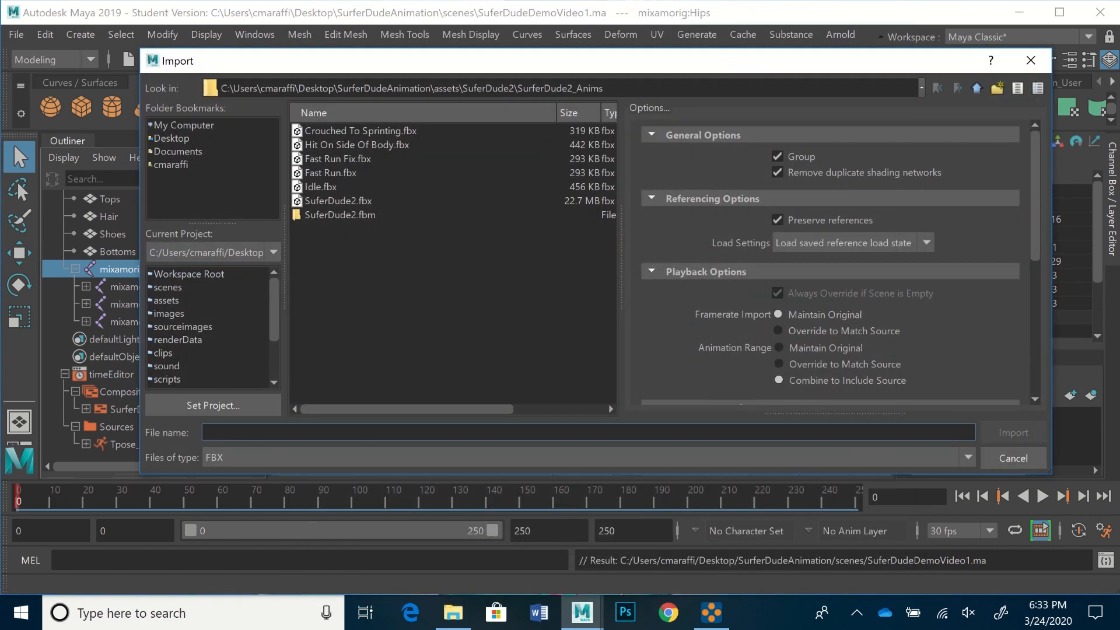
left_click(320, 187)
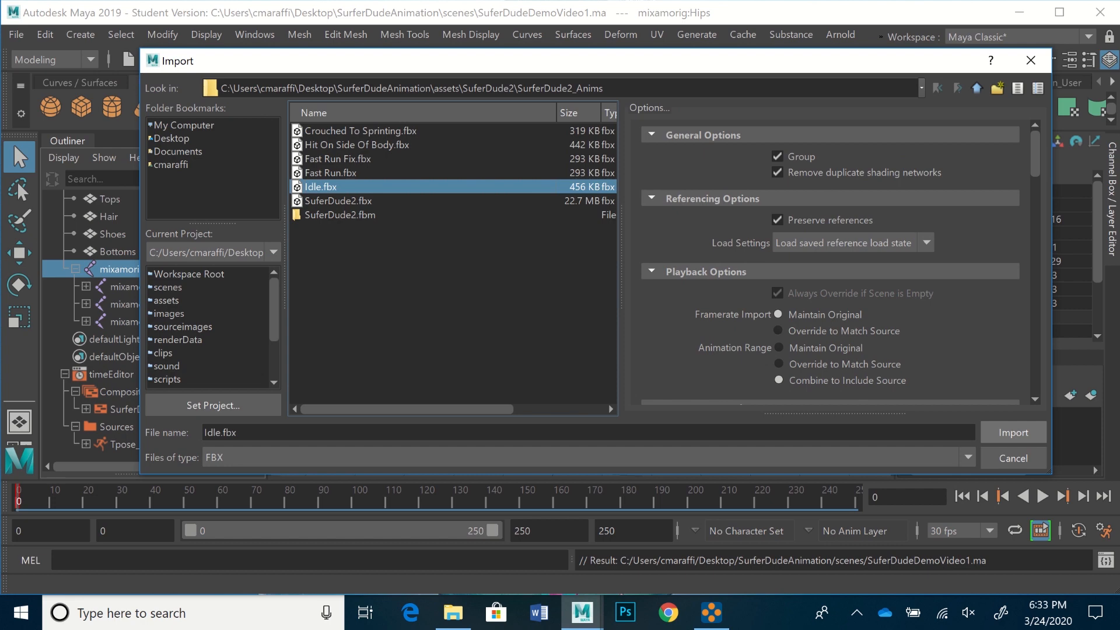
left_click(1013, 432)
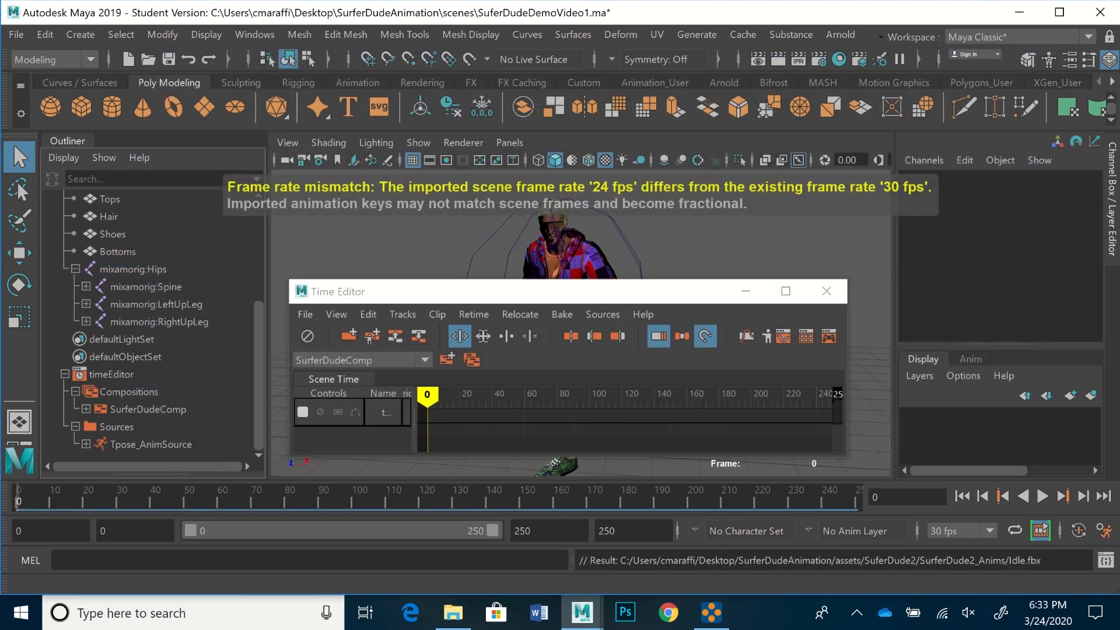
mouse_move(525, 291)
left_mouse_down()
mouse_move(535, 475)
mouse_move(544, 267)
mouse_move(519, 260)
mouse_move(519, 272)
left_mouse_up()
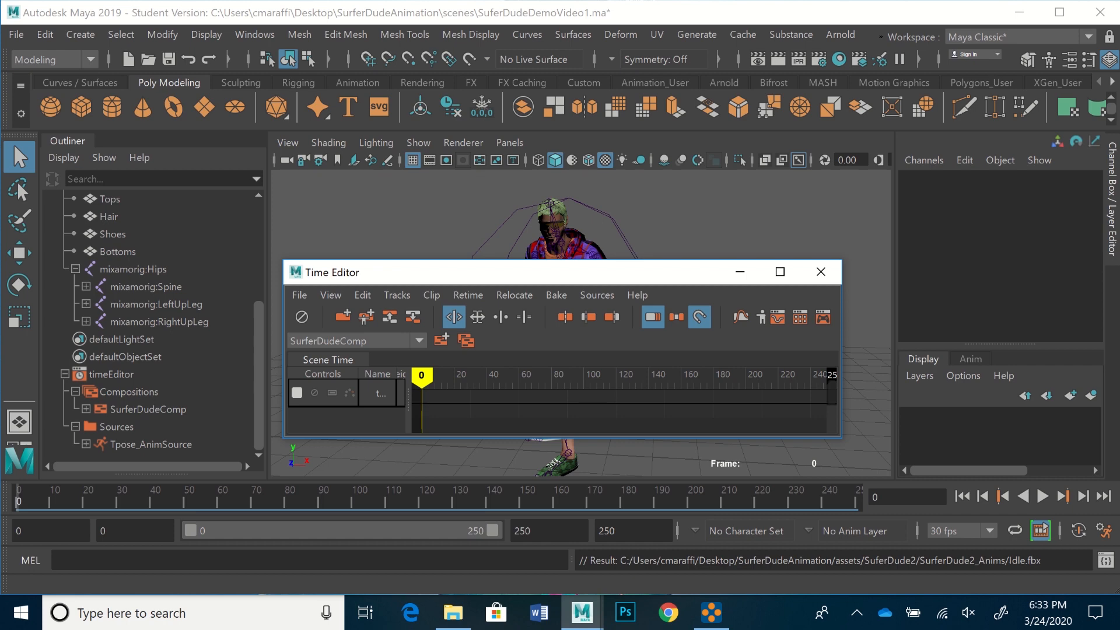
Add the animation of the mixamorig:Hips hierarchy to the Time Editor as a clip named Idle
left_click(132, 269)
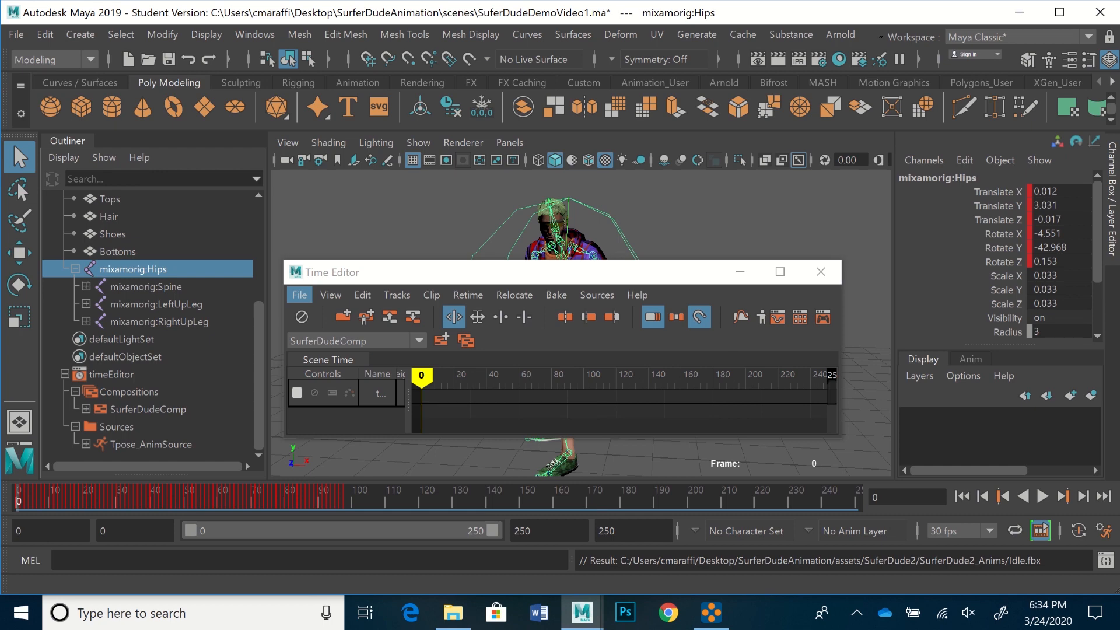
left_click(299, 295)
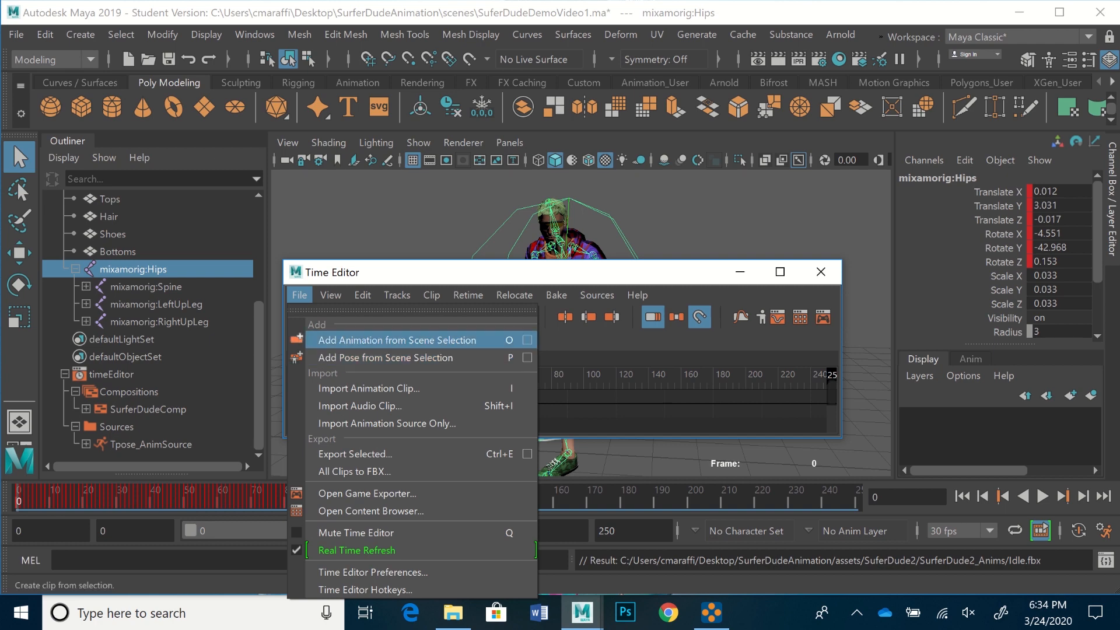
left_click(526, 340)
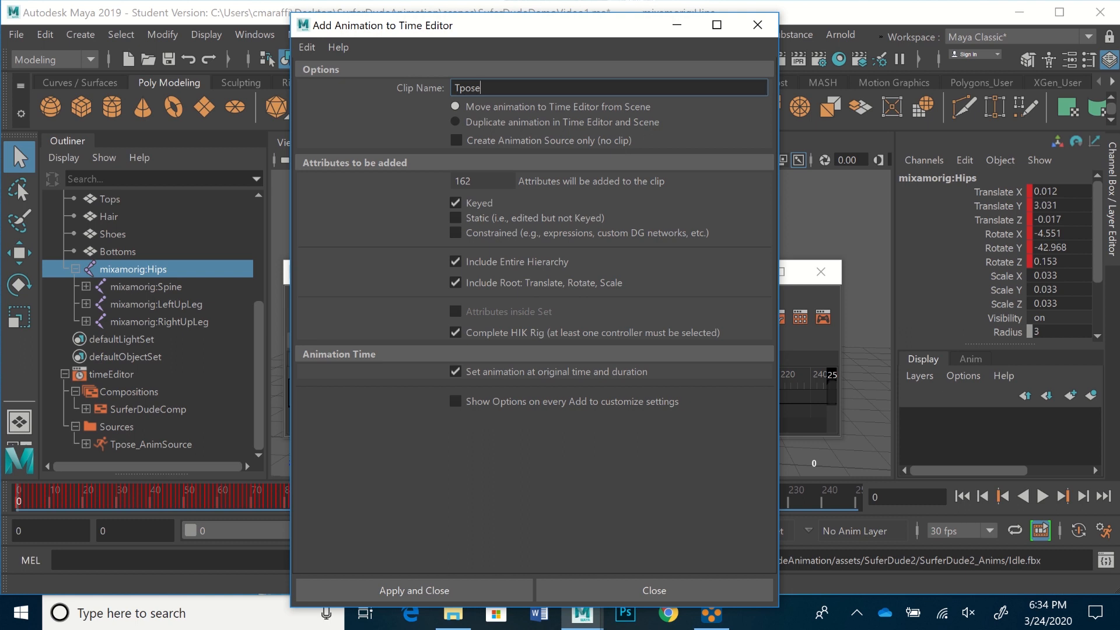
double_click(466, 88)
key("BackSpace")
type("Idle")
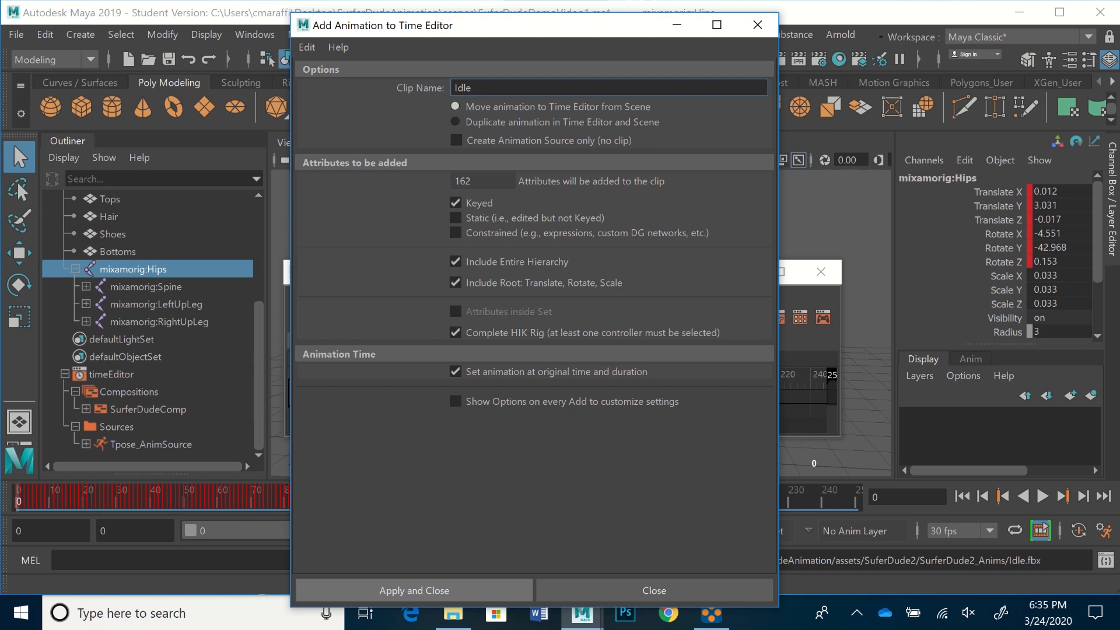
left_click(414, 590)
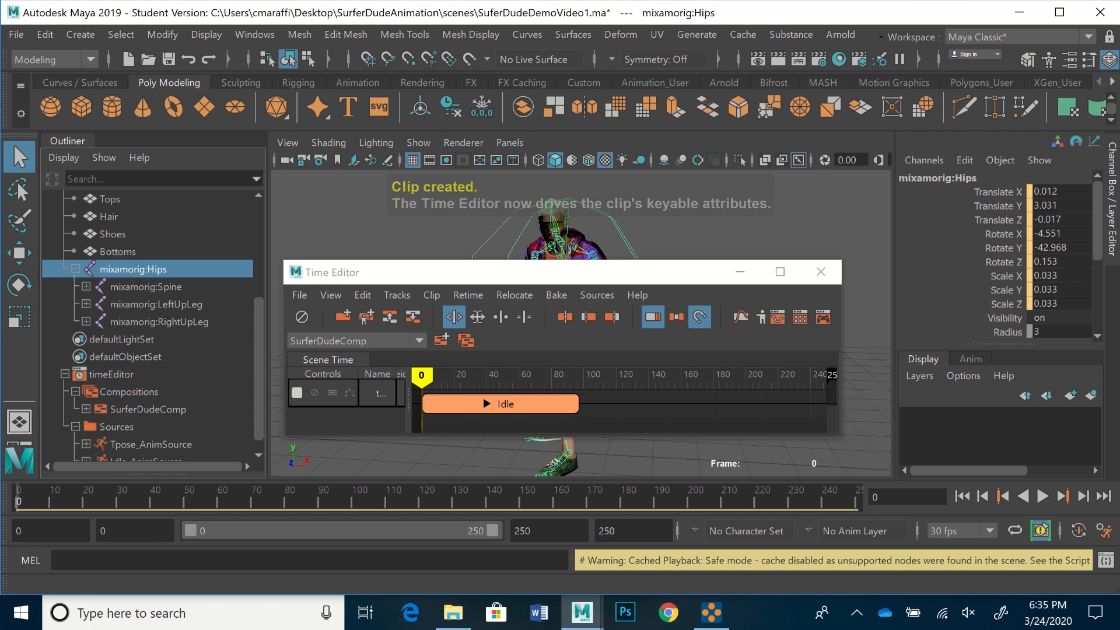
Narrow the Time Editor window and move it clear of the character, then deselect everything and reframe the character in the viewport
left_click_drag(467, 272, 654, 292)
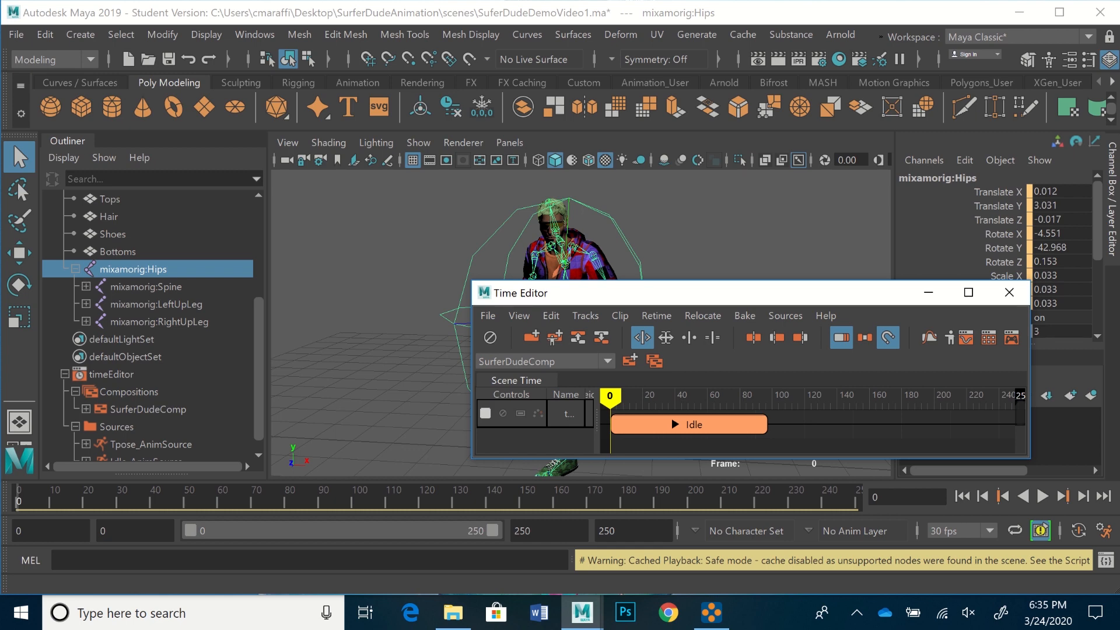
left_click_drag(1029, 408, 935, 408)
left_click_drag(699, 292, 789, 44)
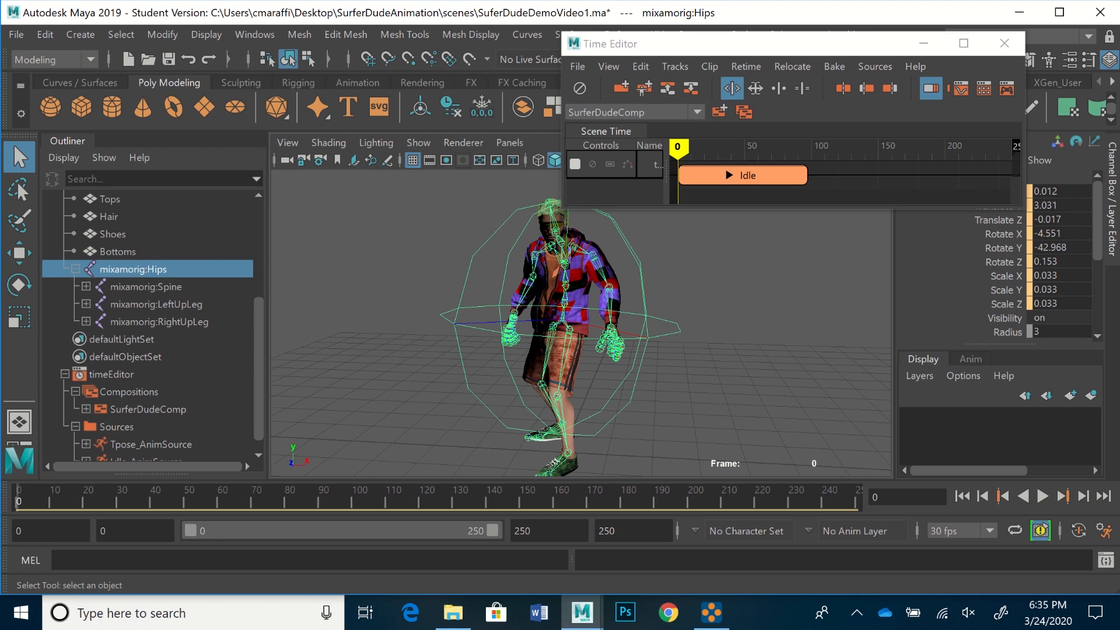
key("alt+d")
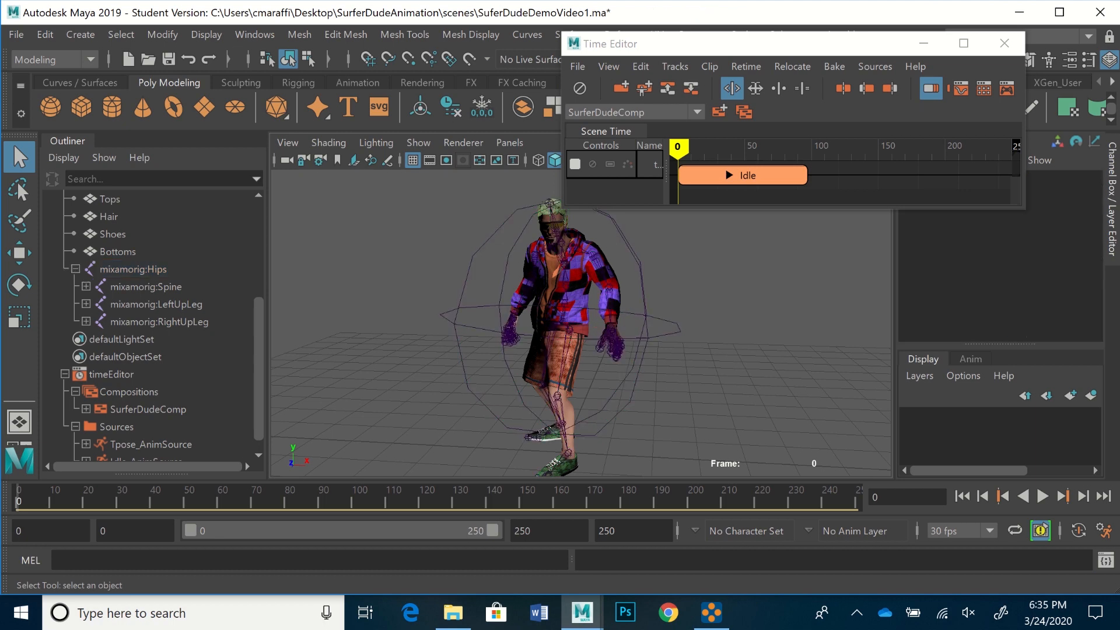
scroll(580, 323, "down", 2)
middle_click_drag(580, 323, 484, 303, "alt")
left_click_drag(484, 303, 527, 301, "alt")
Play and scrub the Idle clip to check the character's motion, ending at frame 11
mouse_move(677, 147)
left_mouse_down()
mouse_move(791, 147)
mouse_move(679, 147)
left_mouse_up()
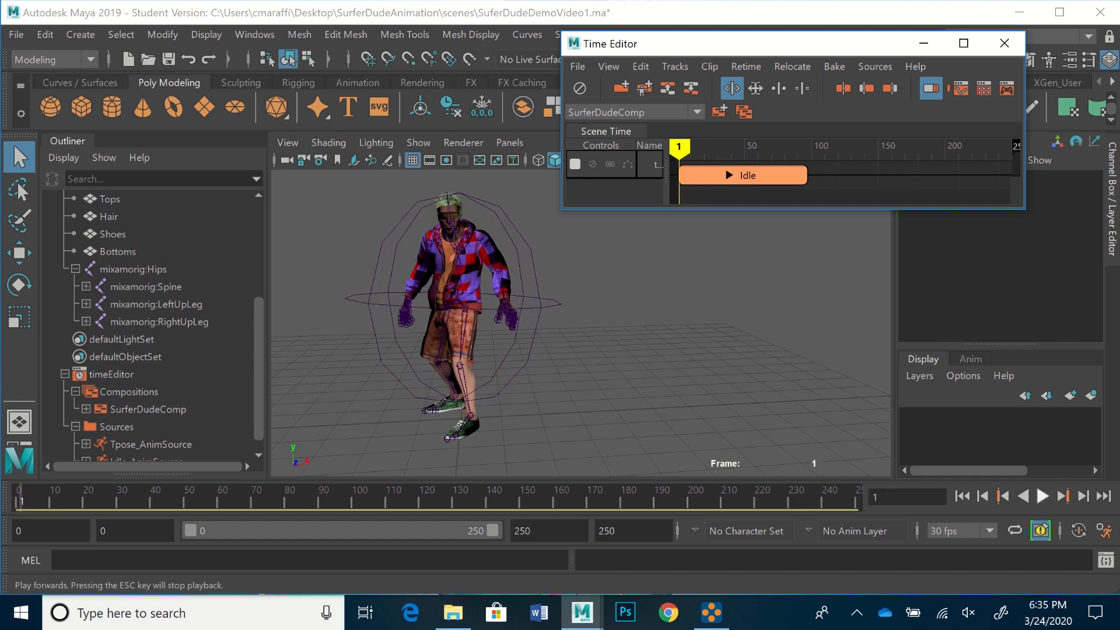
left_click(1042, 496)
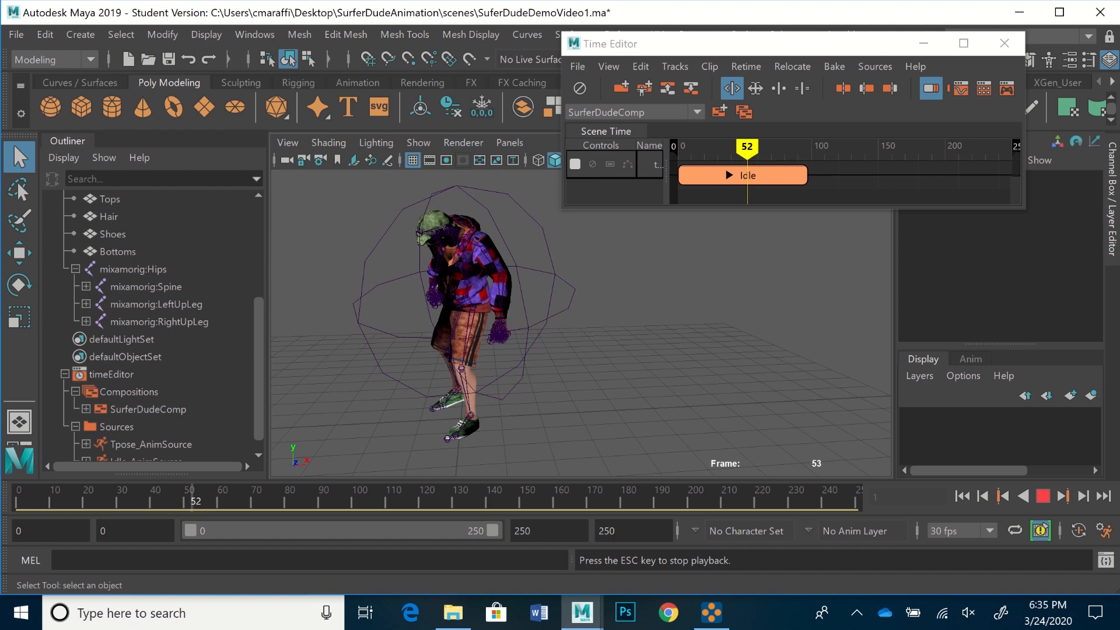
key("Escape")
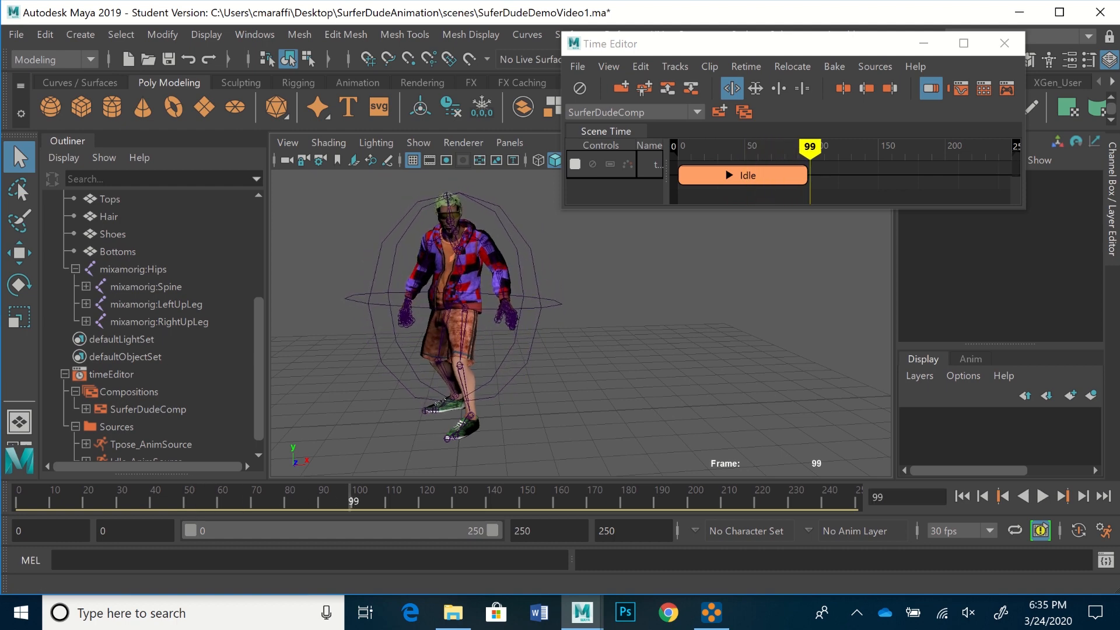
left_click_drag(810, 146, 692, 147)
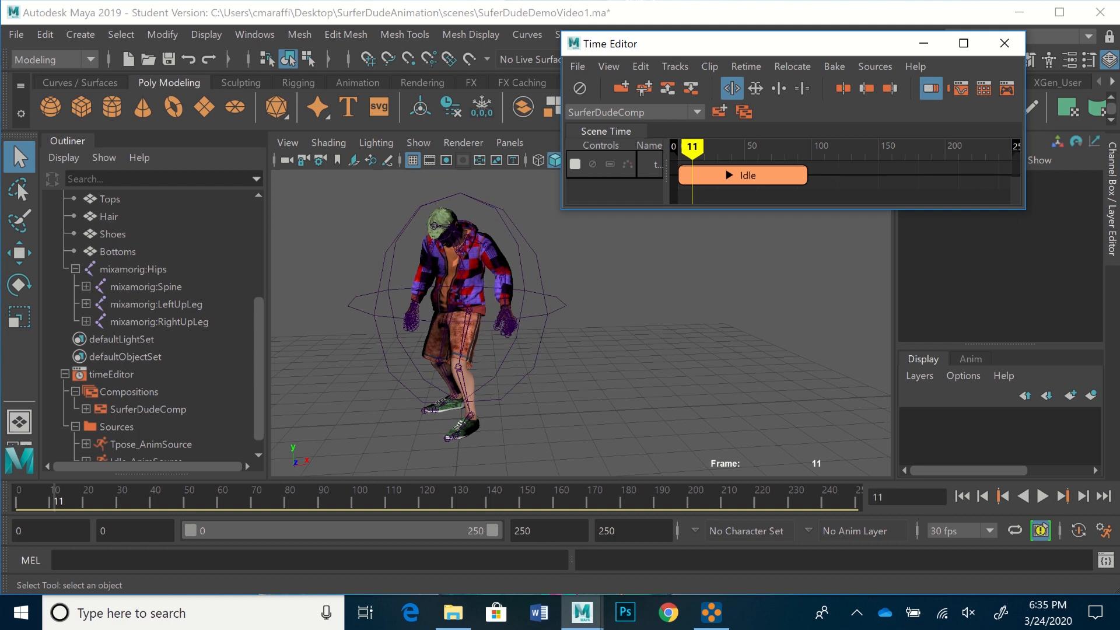
Delete the Idle clip from the SurferDudeComp track in the Time Editor
scroll(153, 326, "down", 1)
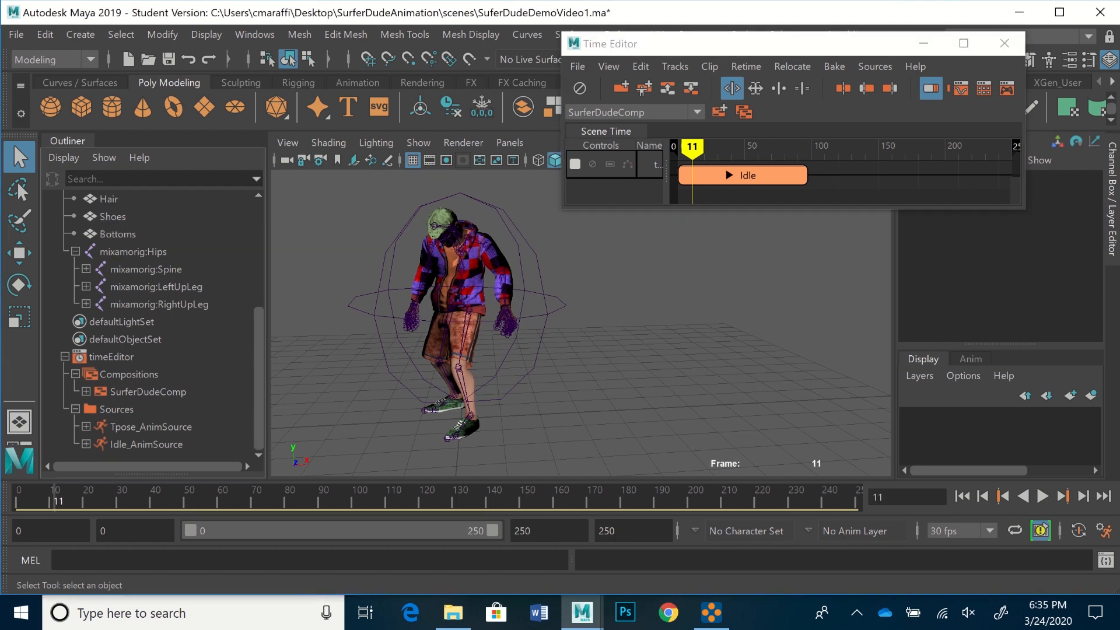
left_click(748, 175)
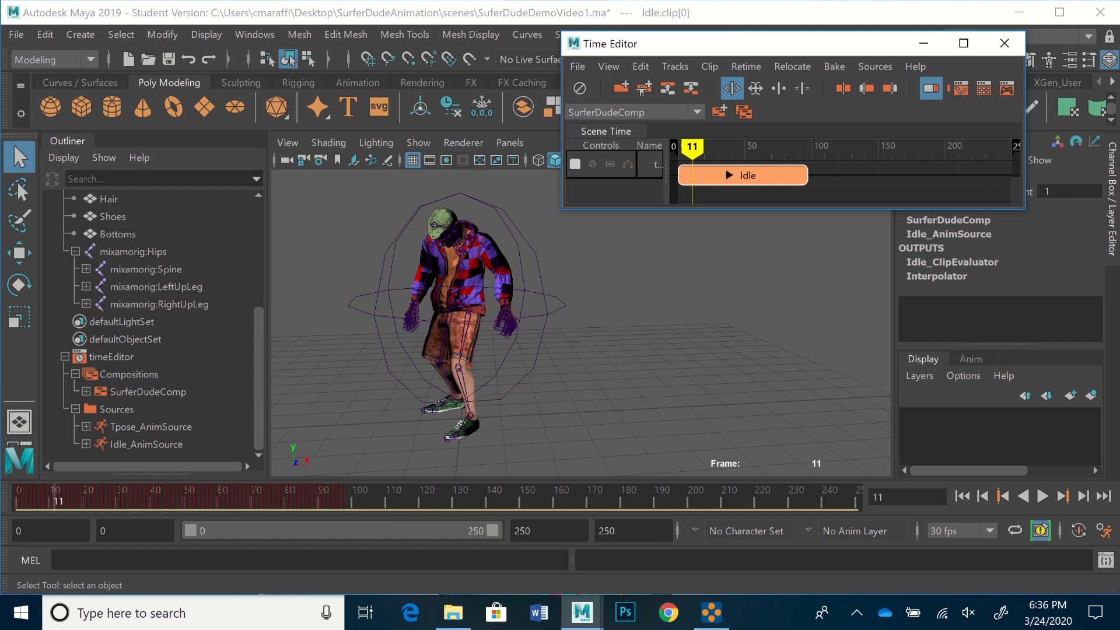
key("Delete")
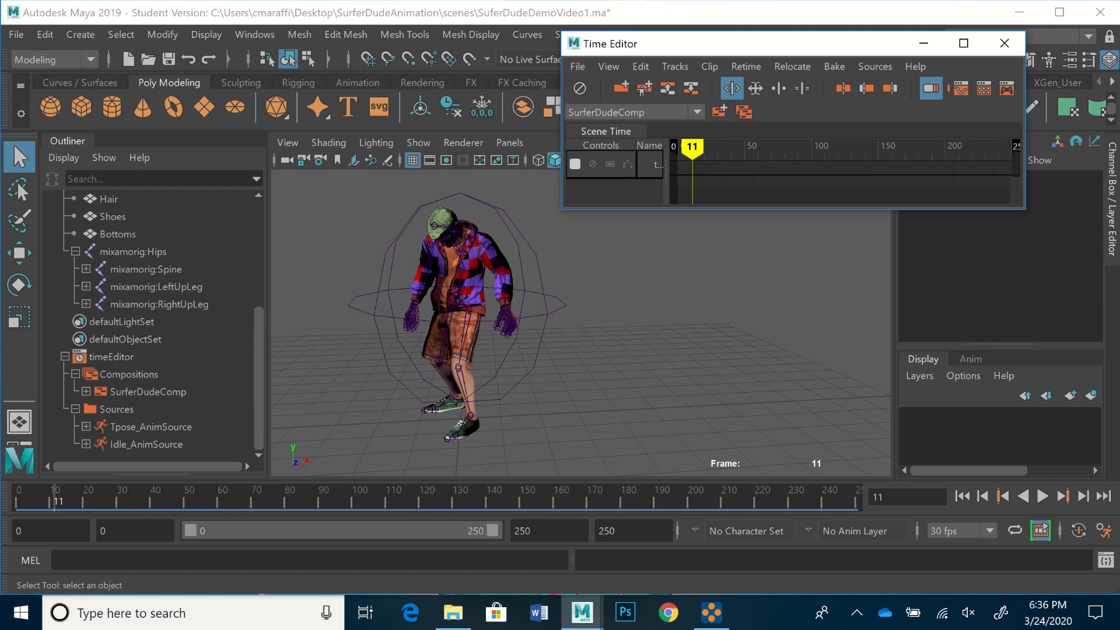
left_click(577, 66)
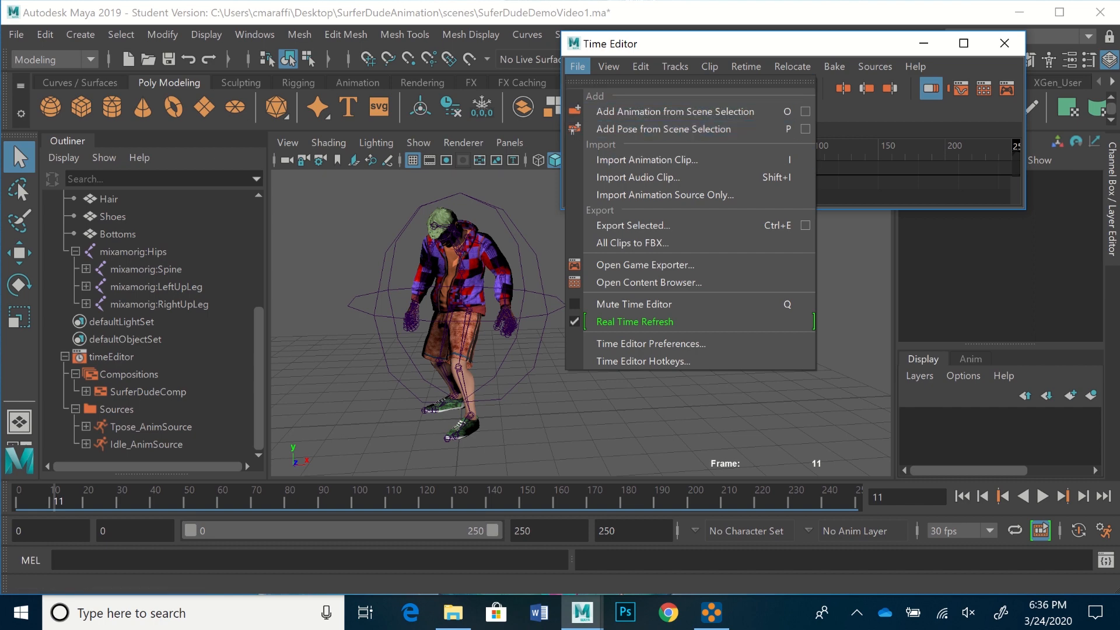
key("Escape")
Check the FBX import preset's Update animation setting and import Crouched To Sprinting.fbx from the SurferDude2_Anims folder onto the character
left_click(16, 35)
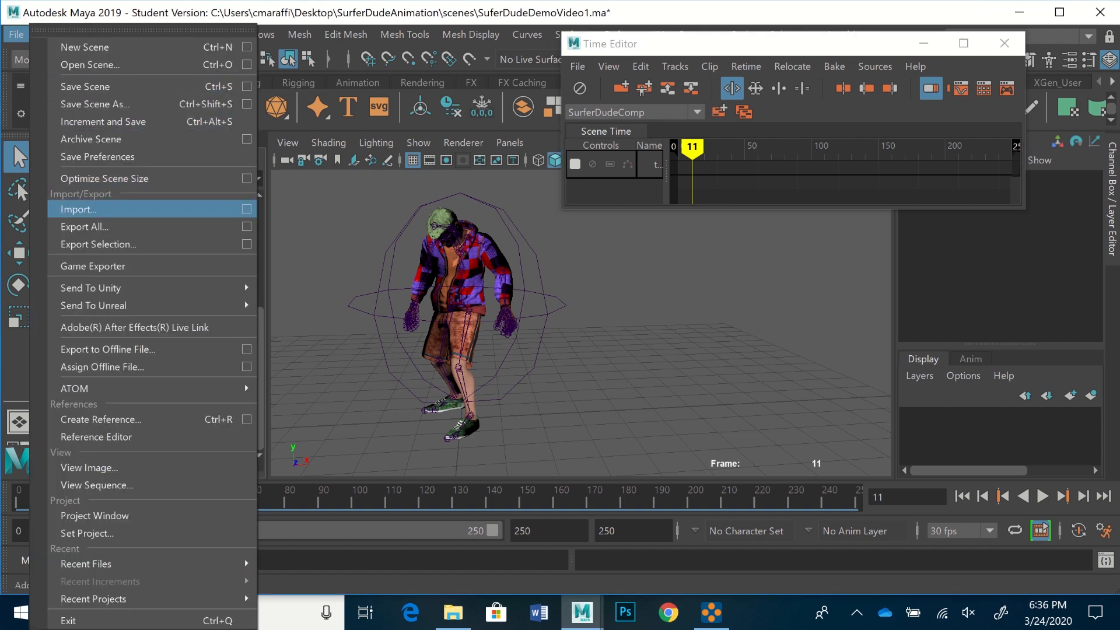
left_click(246, 209)
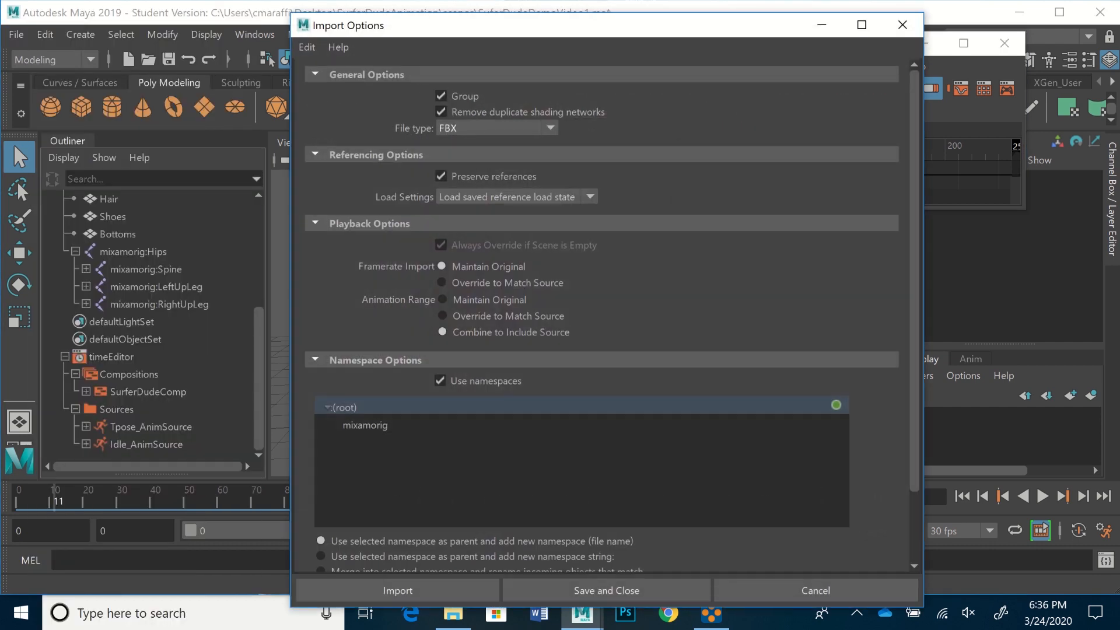
scroll(600, 315, "down", 3)
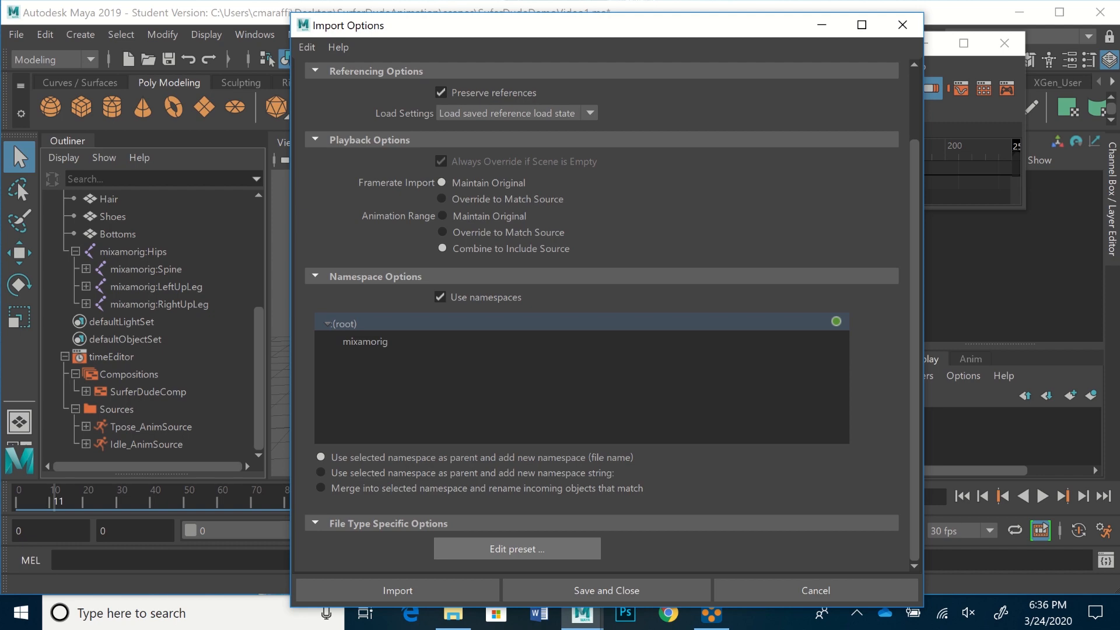
left_click(516, 548)
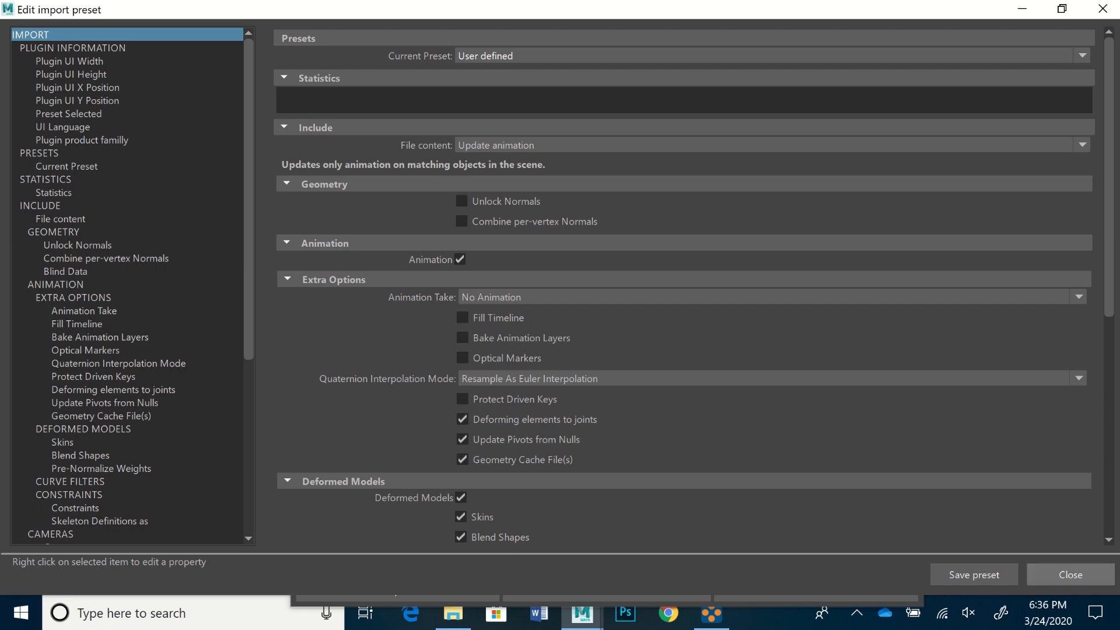
left_click(1070, 574)
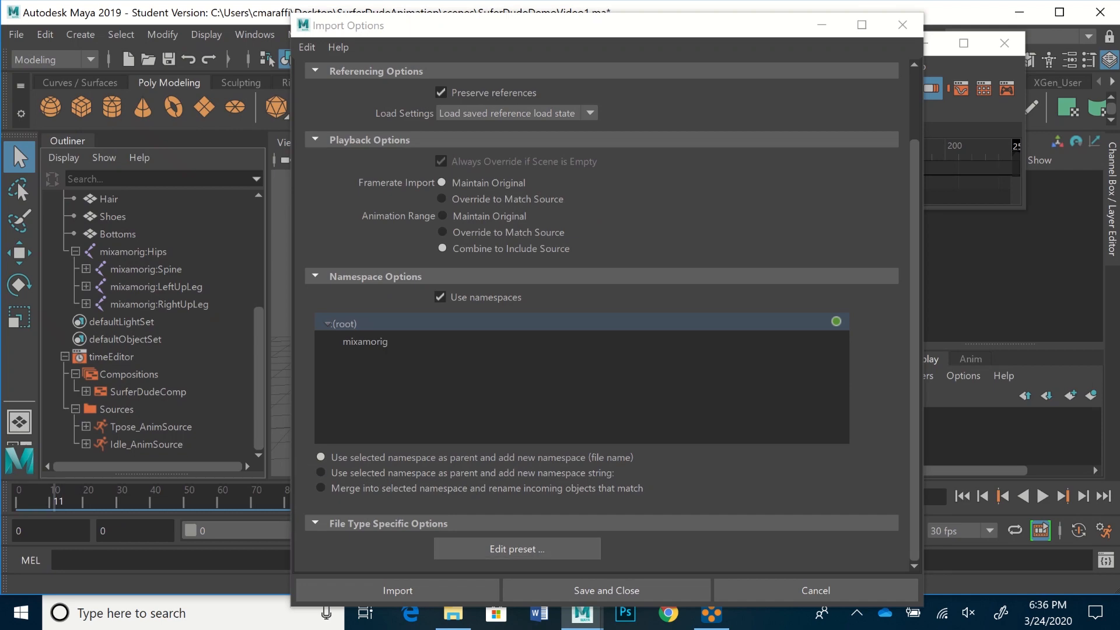
left_click(397, 590)
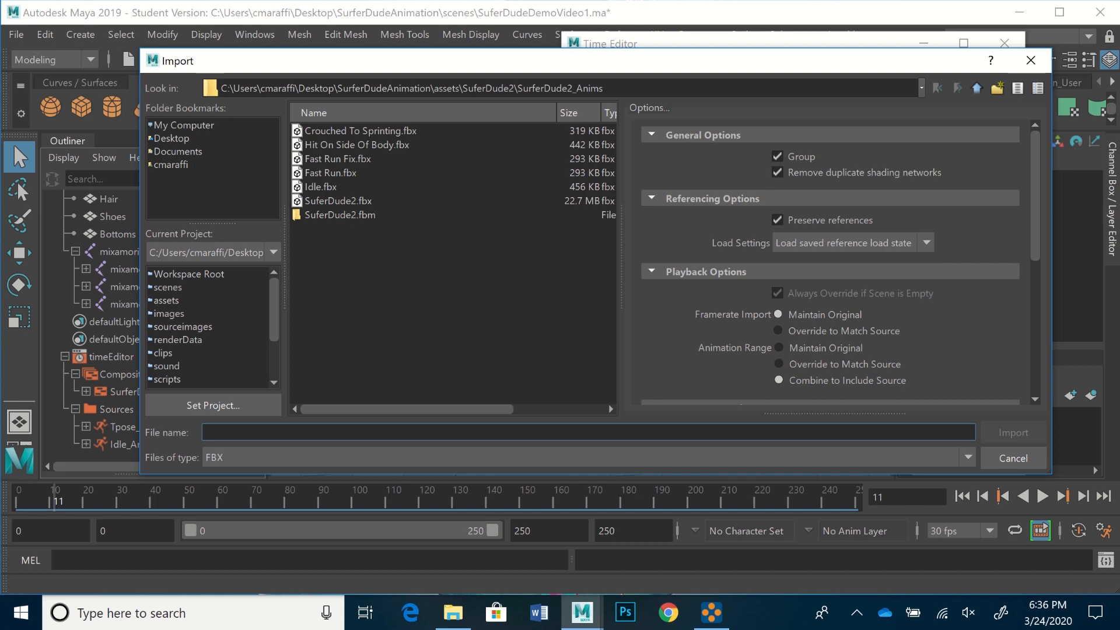
left_click(360, 131)
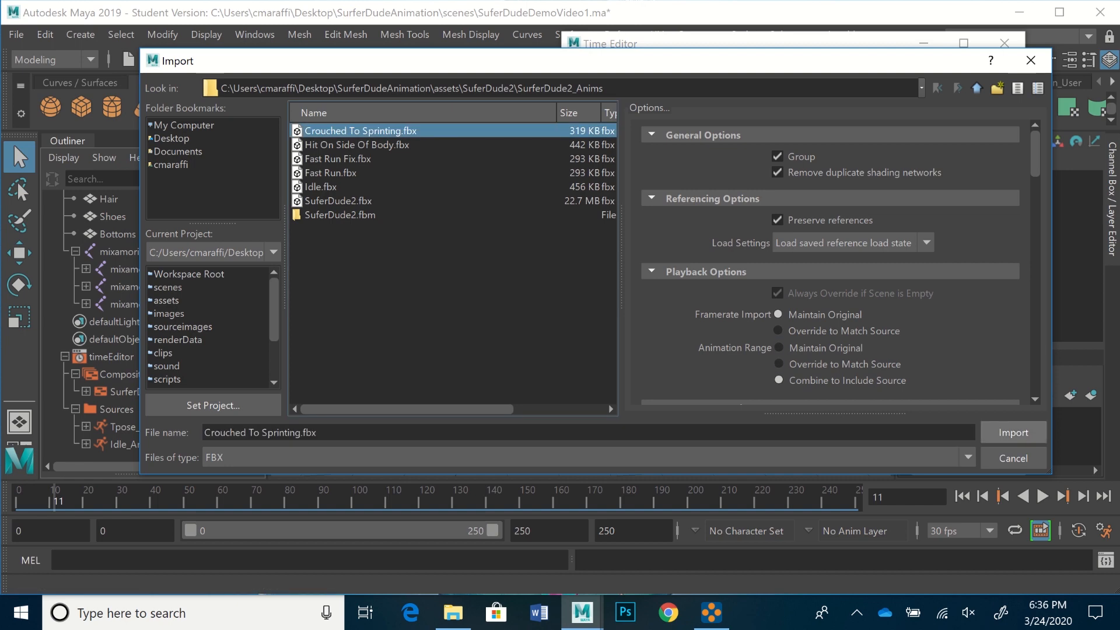
left_click(1013, 432)
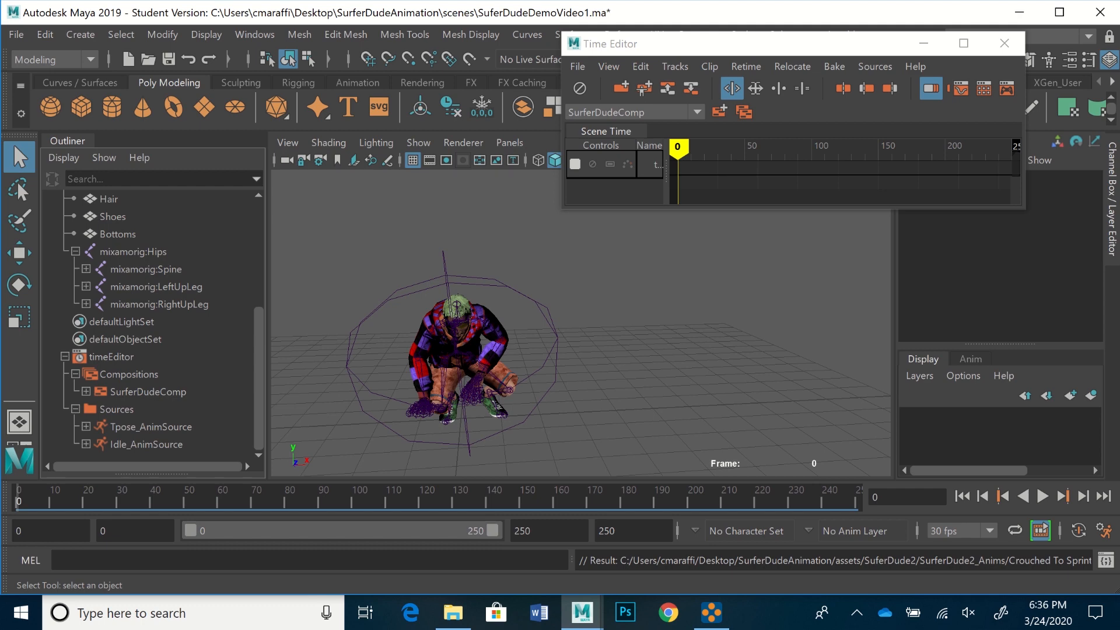
Add the crouch-to-sprint animation of the mixamorig:Hips hierarchy to the Time Editor as a clip and briefly play it
mouse_move(758, 44)
left_mouse_down()
mouse_move(744, 49)
mouse_move(753, 57)
mouse_move(758, 44)
left_mouse_up()
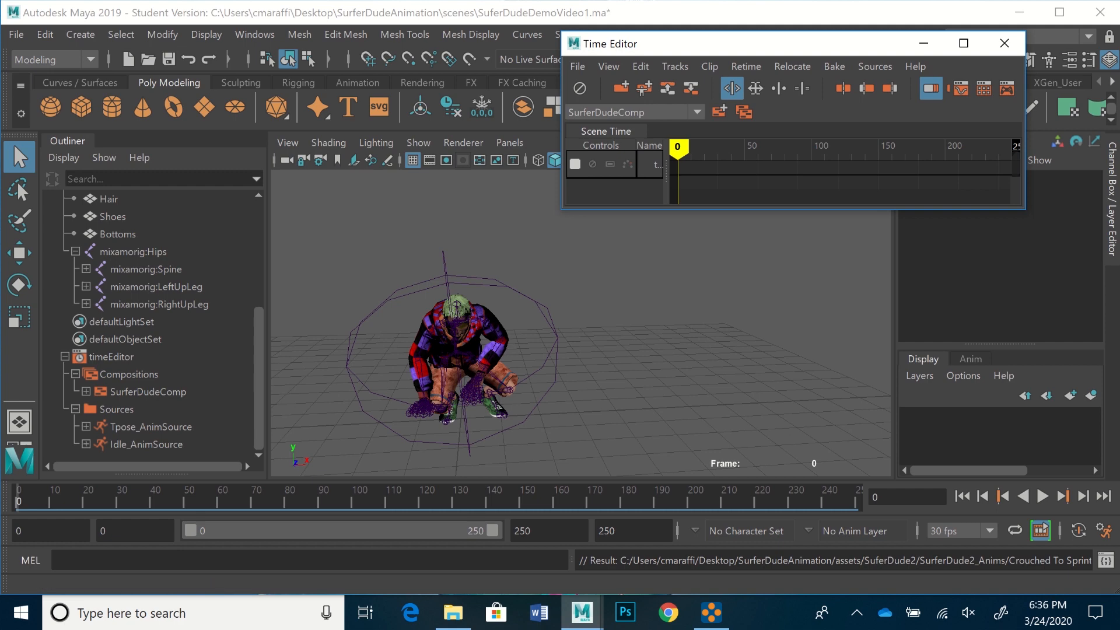
left_click(133, 252)
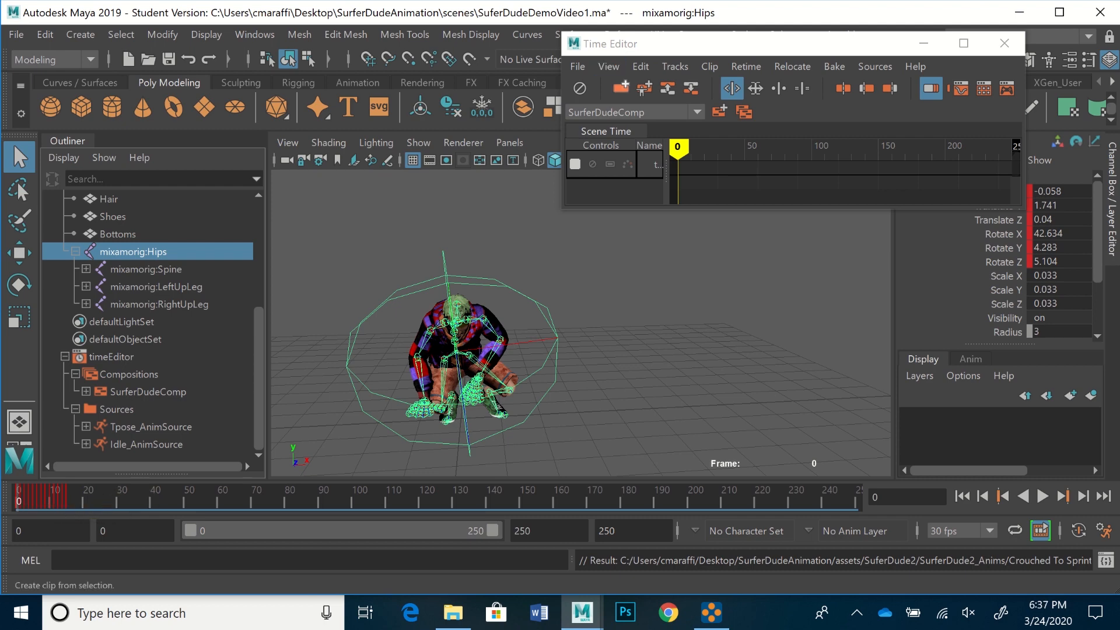
left_click(577, 66)
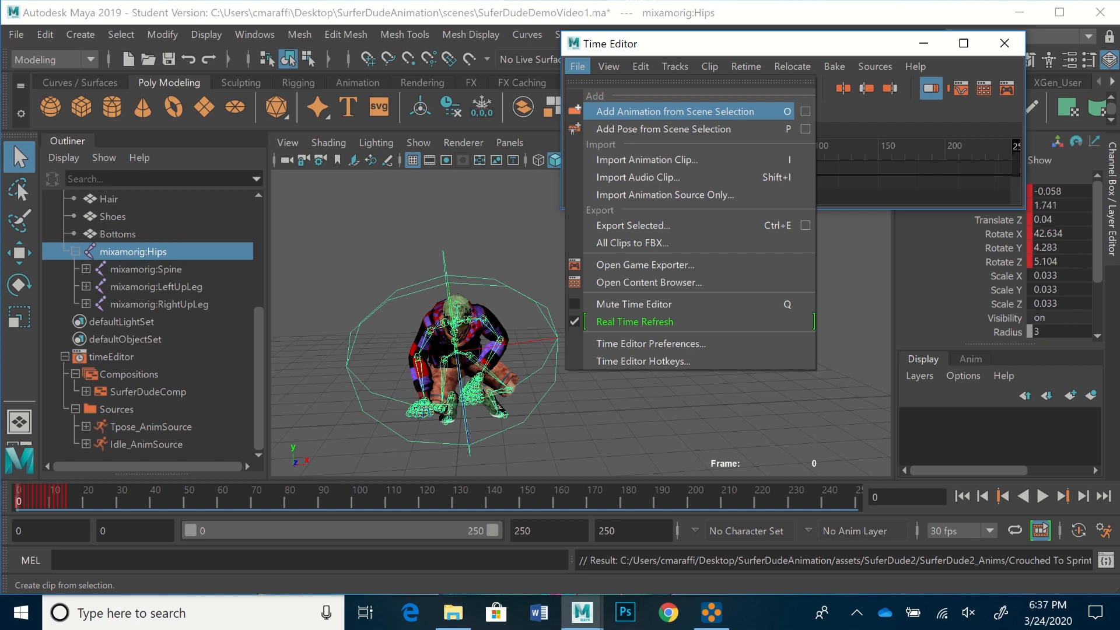
key("Return")
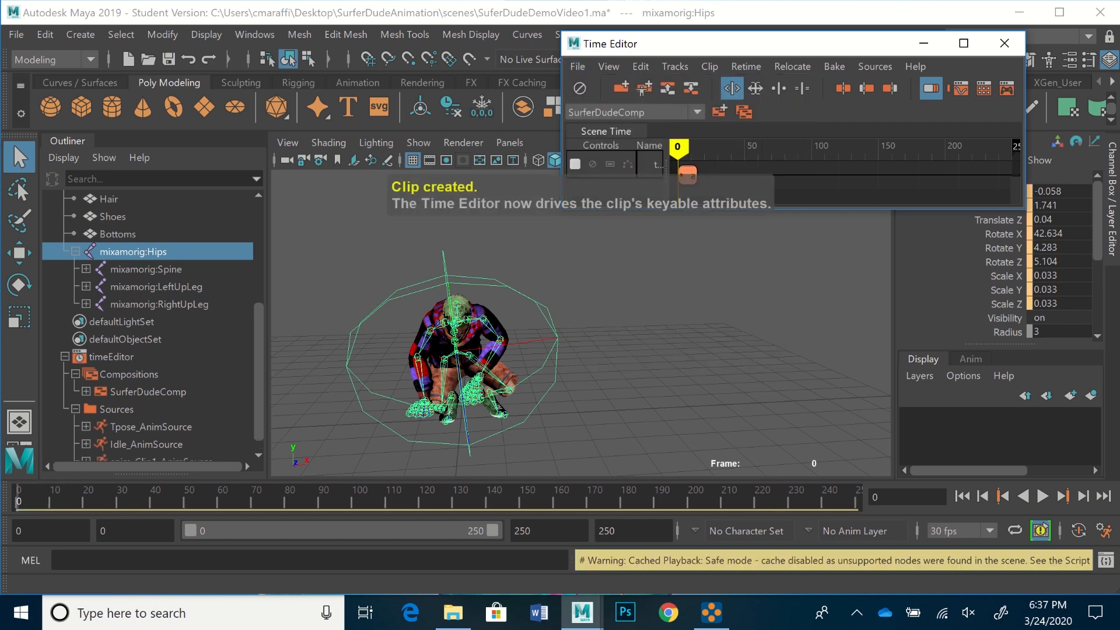
key("alt+v")
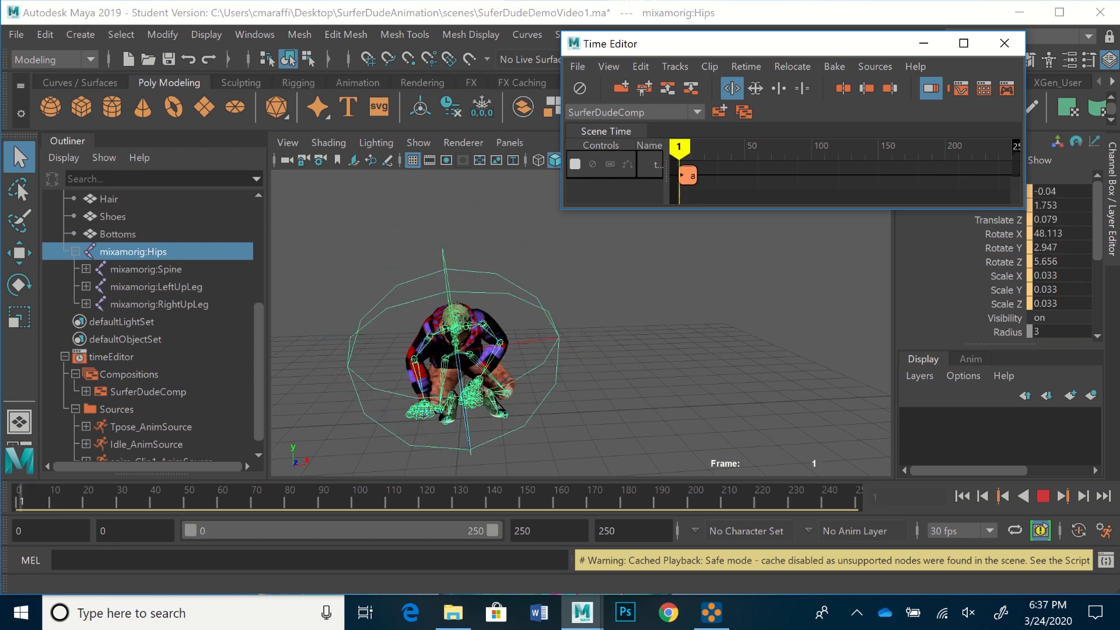
key("Escape")
Rename the new animation source anim_Clip1_AnimSource to Crouch2run_AnimSource
scroll(151, 320, "down", 1)
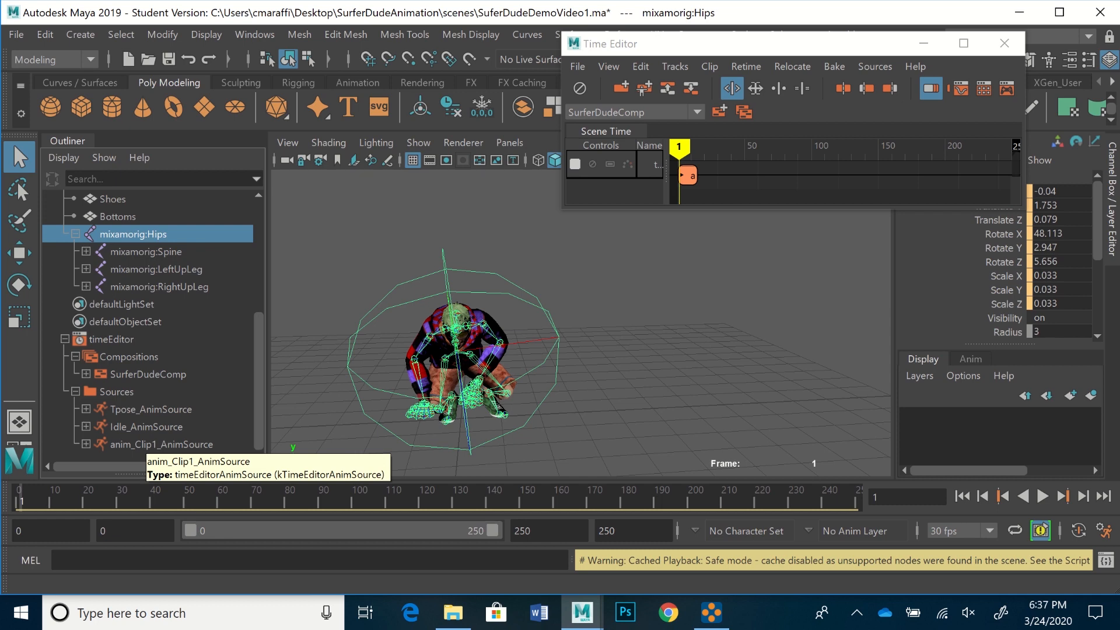
left_click(145, 445)
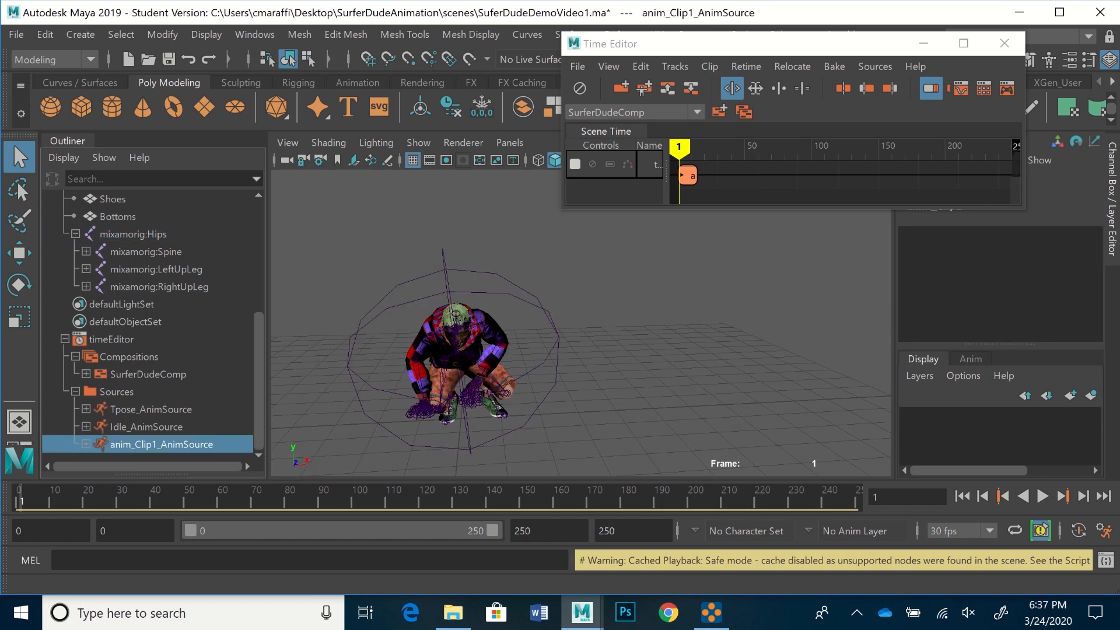
double_click(146, 444)
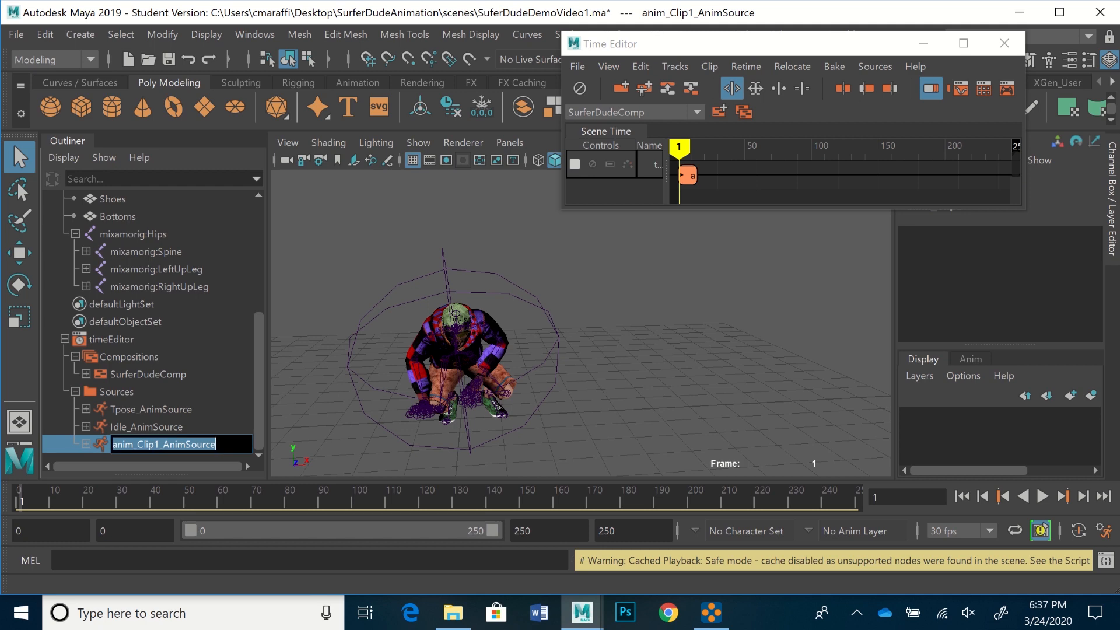
left_click_drag(159, 444, 112, 445)
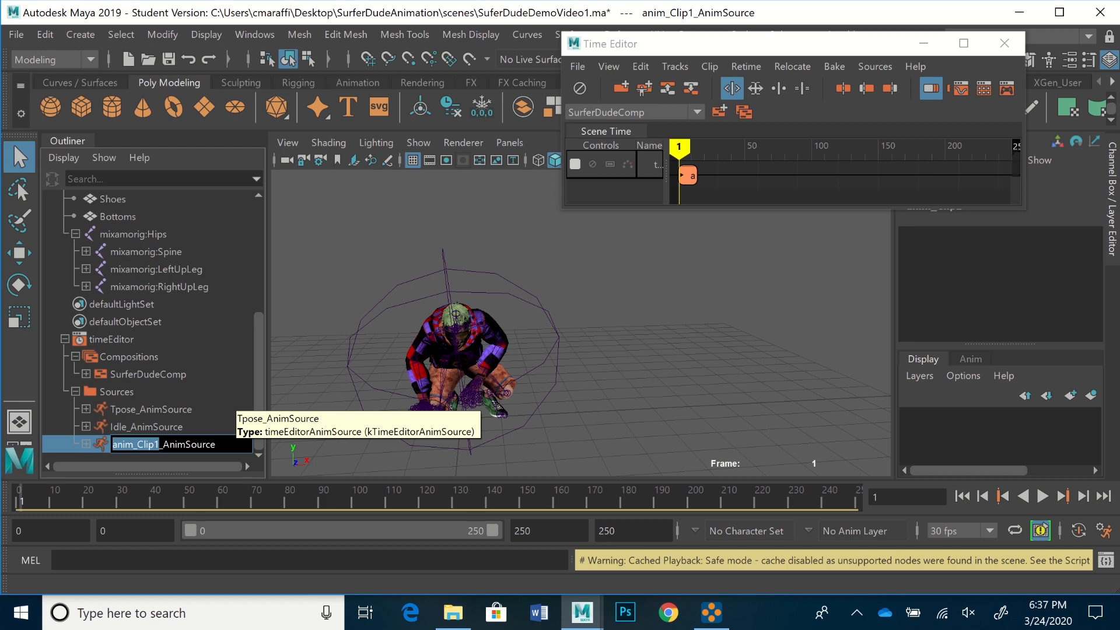
type("Cro")
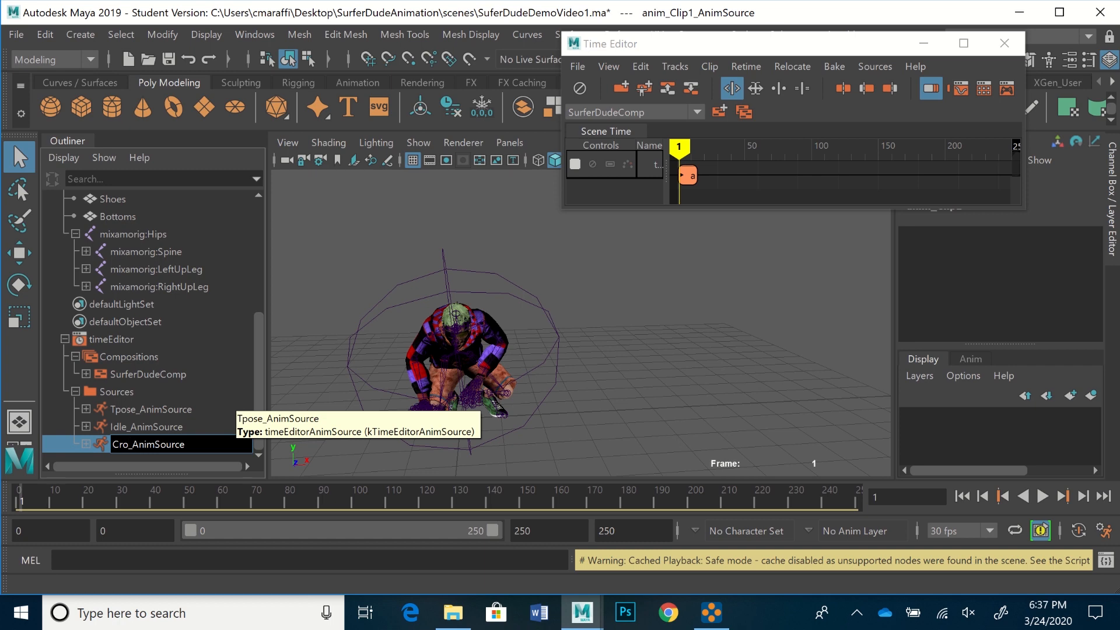
type("uch")
type("2r")
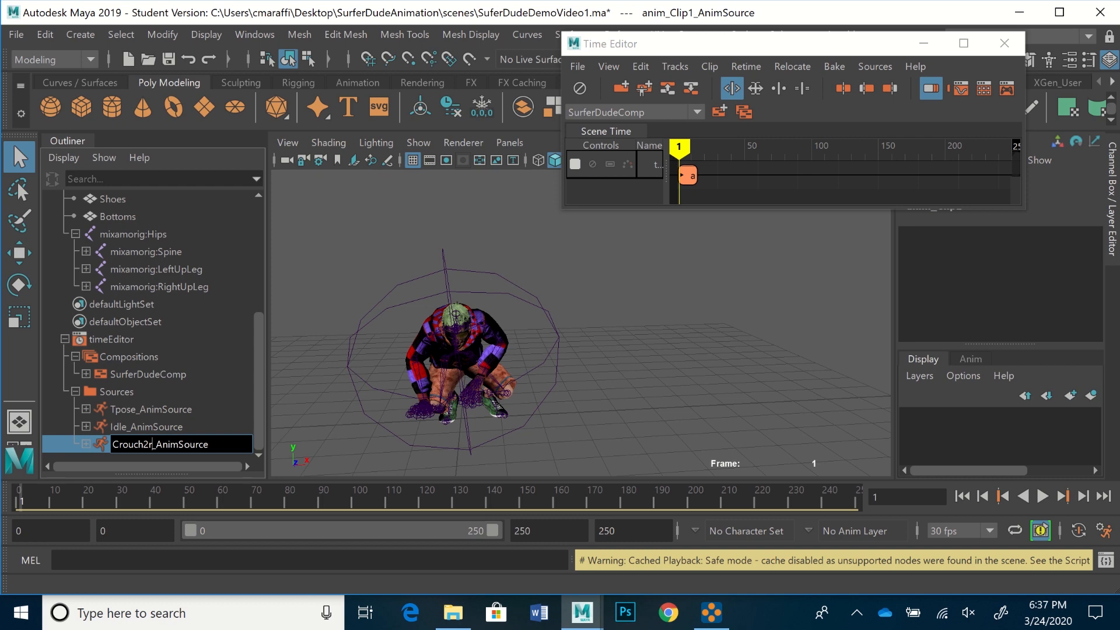
type("un")
key("Return")
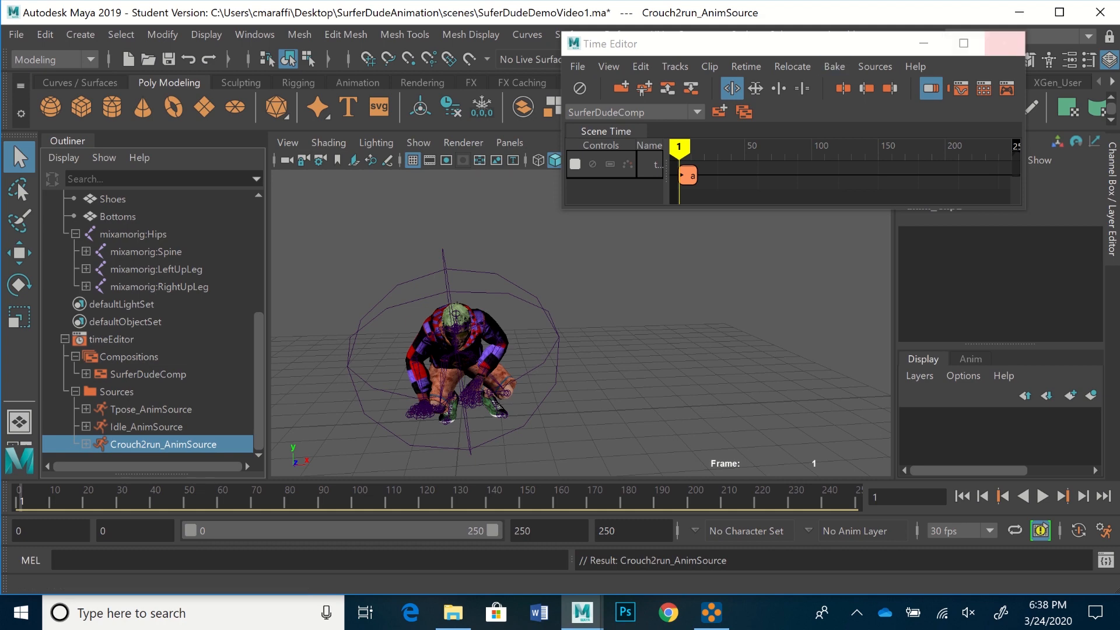
Delete the crouch-to-run clip from the Time Editor track and move the current time to frame 0
left_click(688, 175)
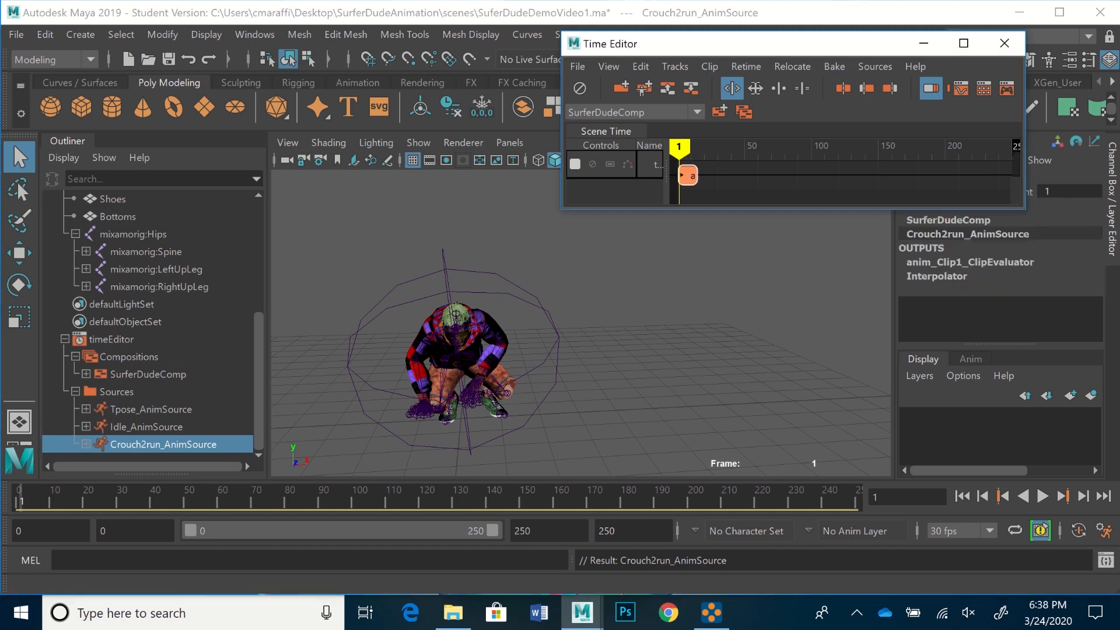
key("Delete")
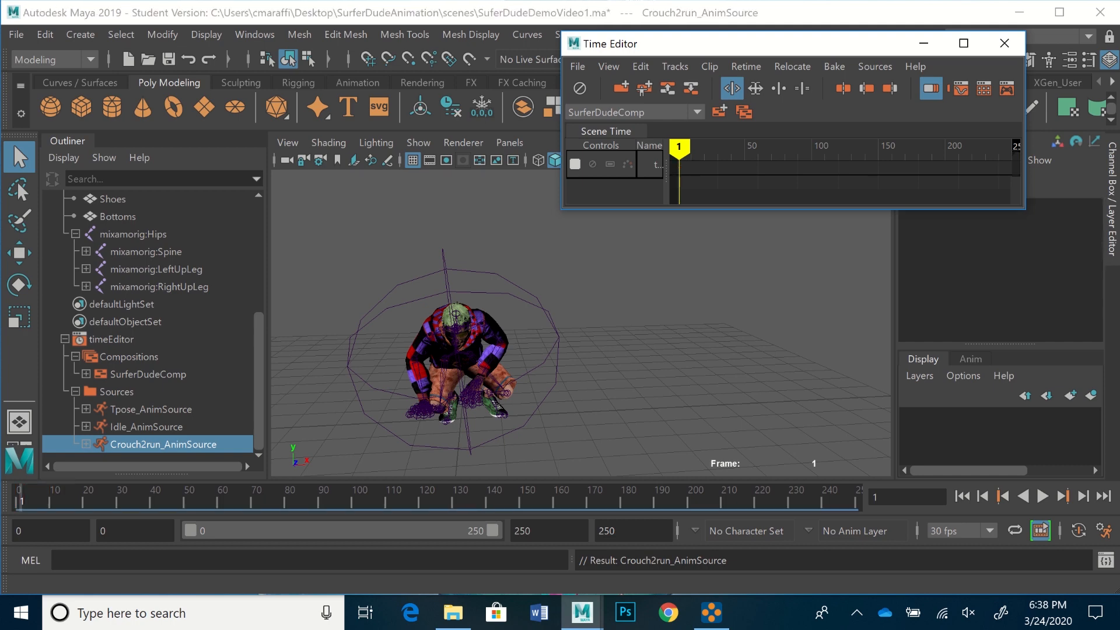
left_click_drag(679, 147, 677, 147)
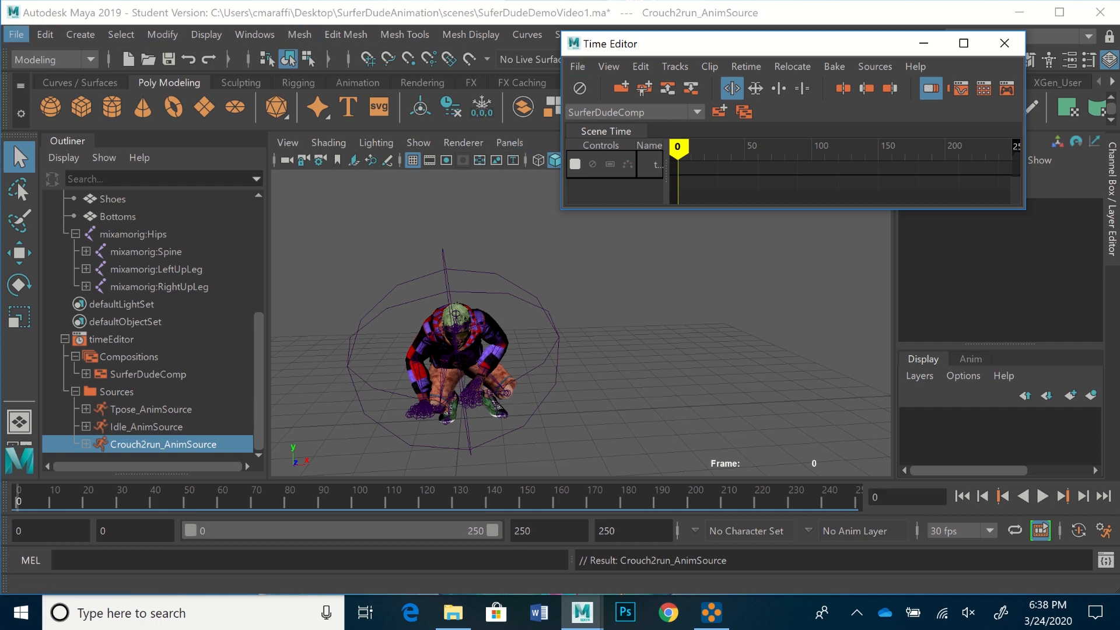
Import Hit On Side Of Body.fbx from the SurferDude2_Anims folder onto the character
left_click(16, 35)
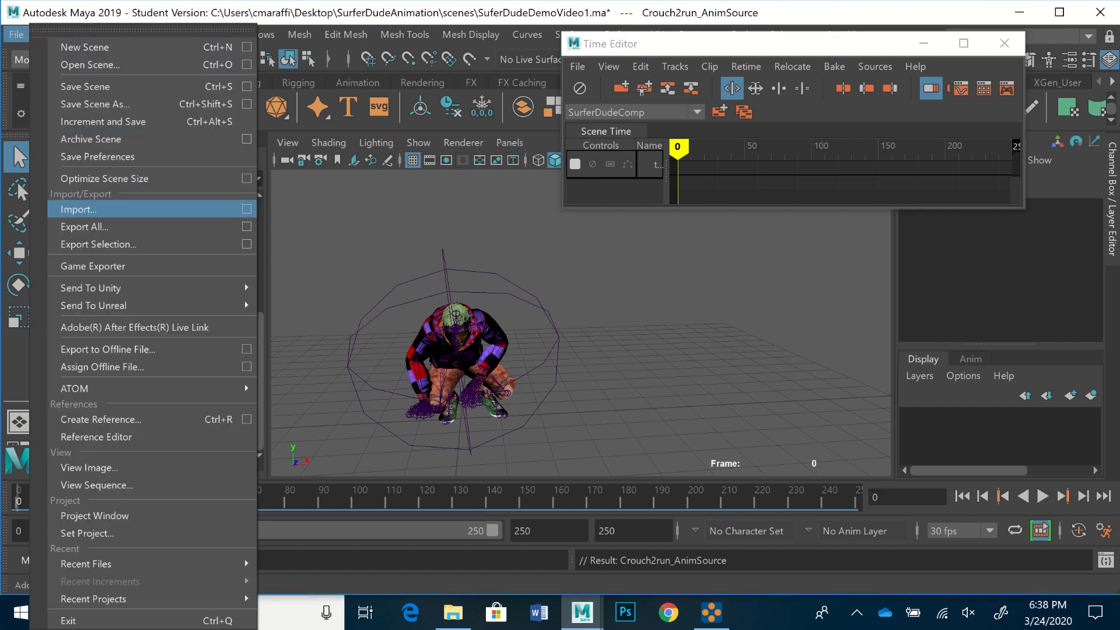
left_click(247, 209)
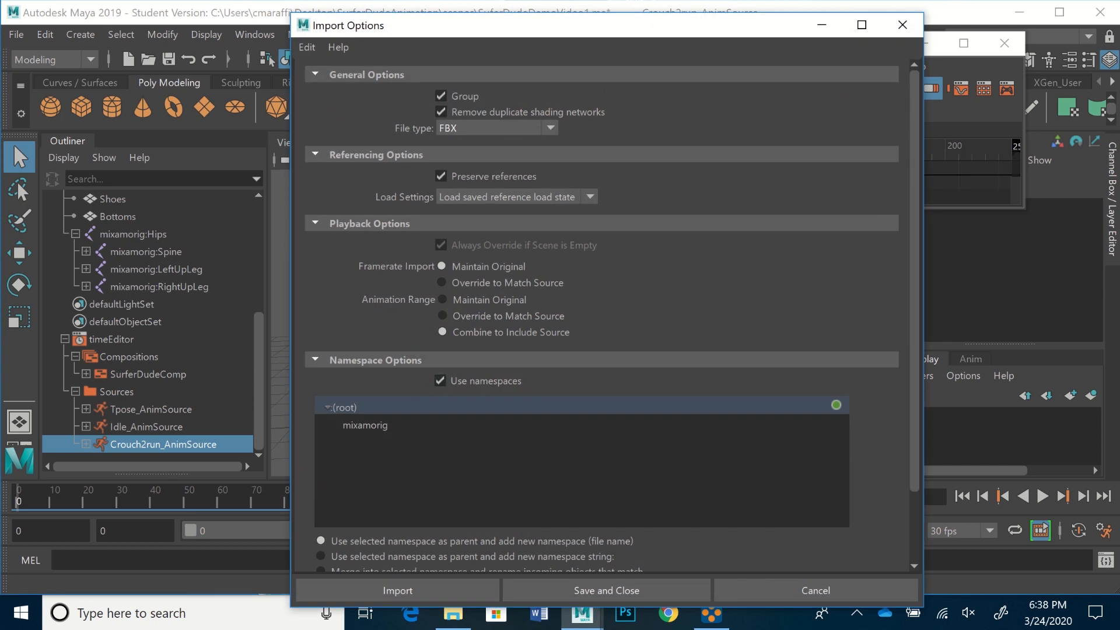
left_click(397, 590)
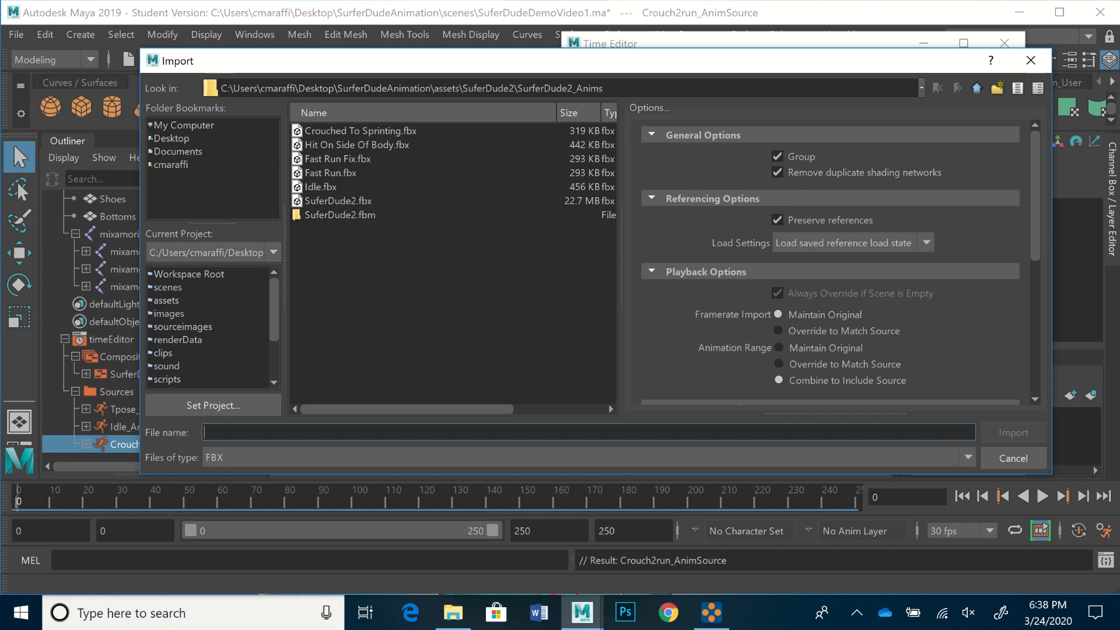
left_click(357, 144)
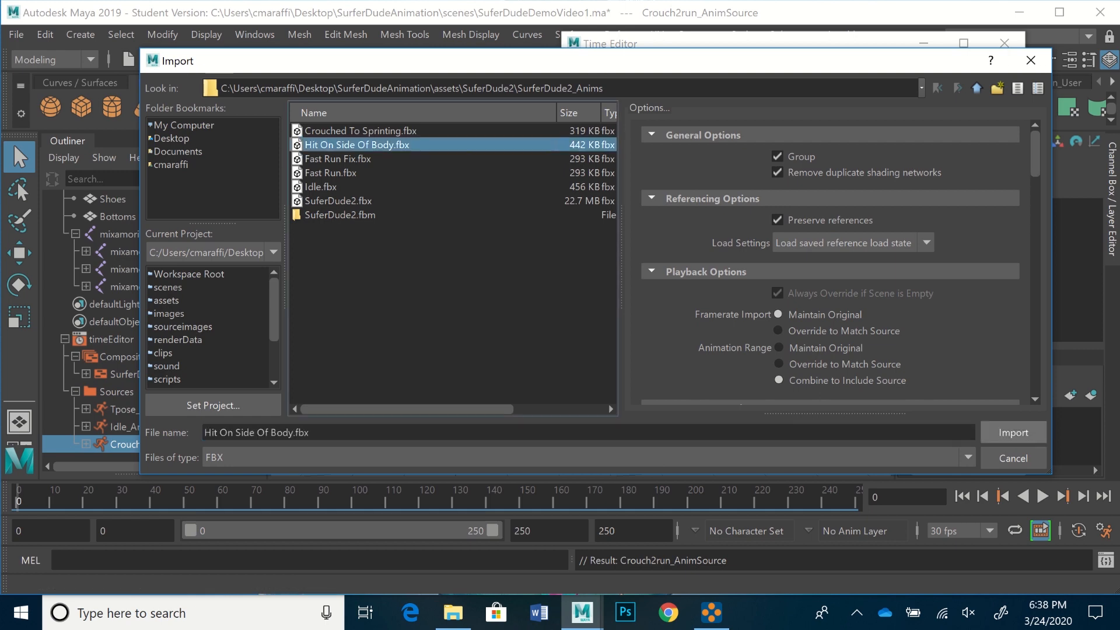
left_click(1013, 432)
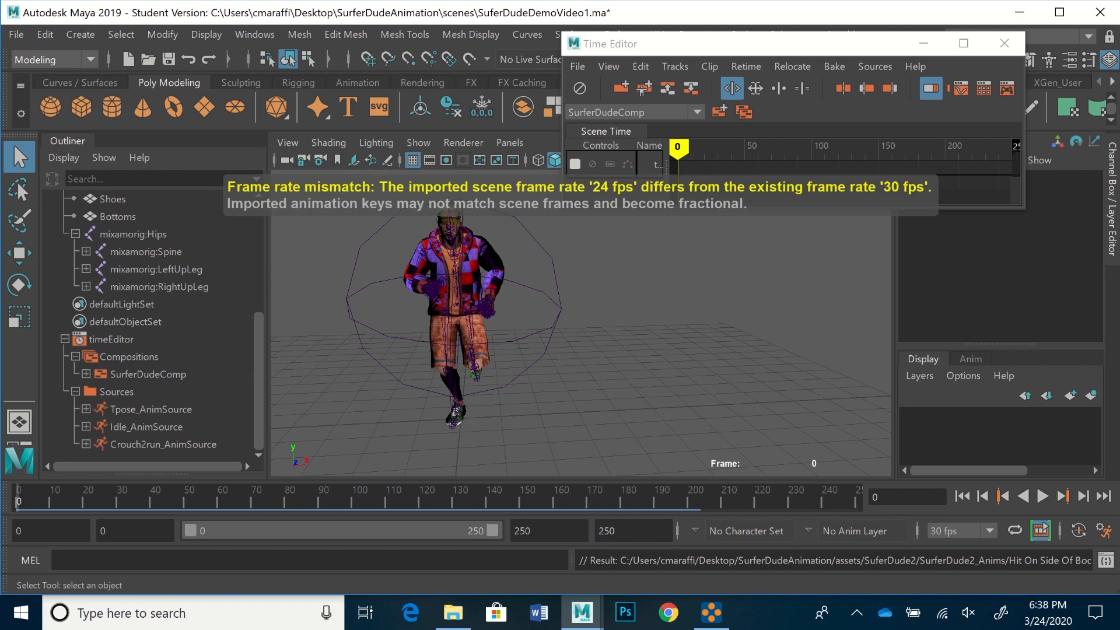
Add the side-hit animation of the mixamorig:Hips hierarchy to the Time Editor as a clip
left_click(133, 233)
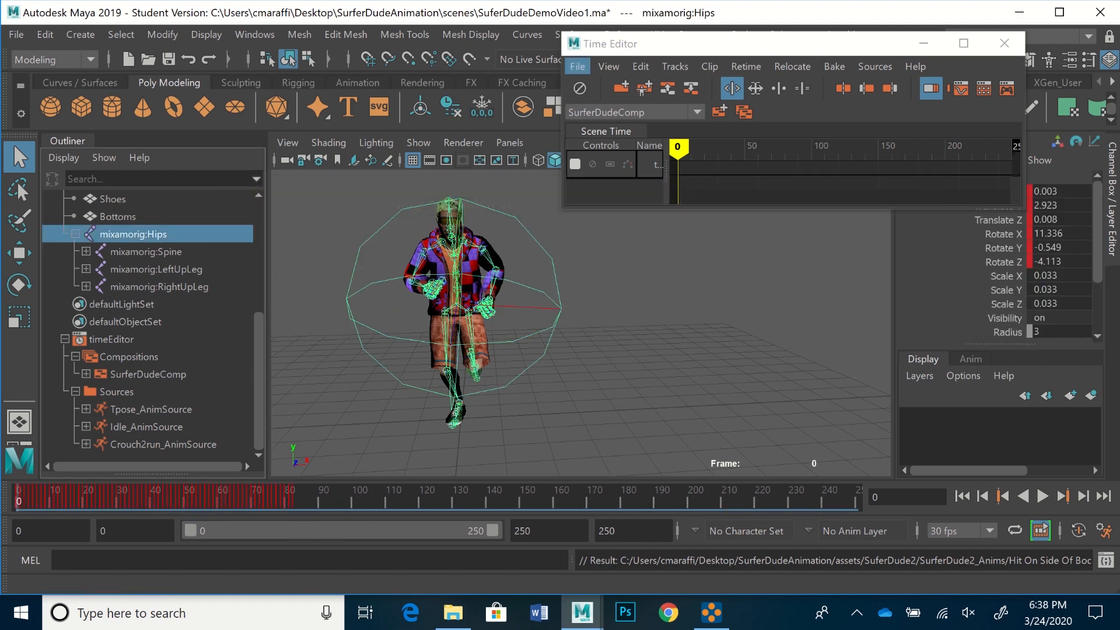
left_click(577, 66)
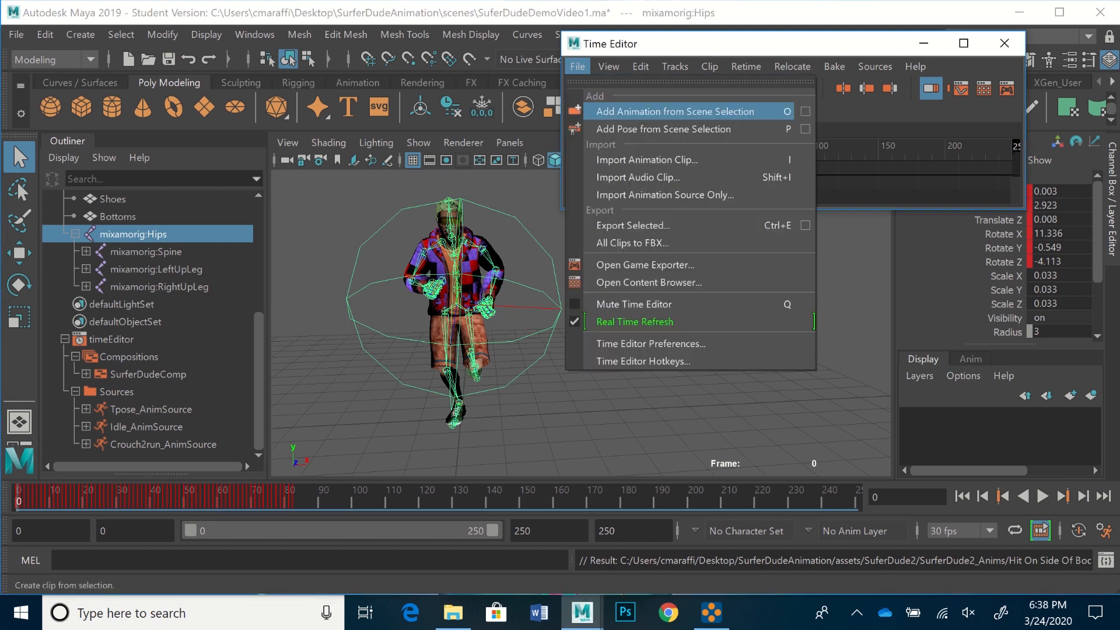
left_click(675, 110)
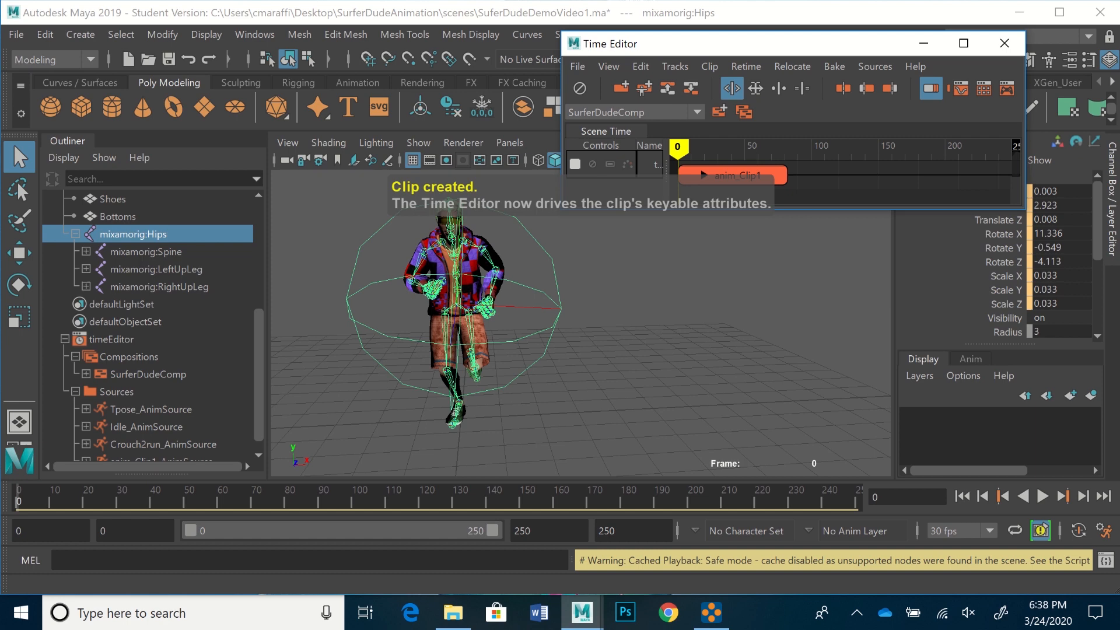
Rename the side-hit animation source anim_Clip1_AnimSource to GetHit_AnimSource
scroll(153, 327, "down", 1)
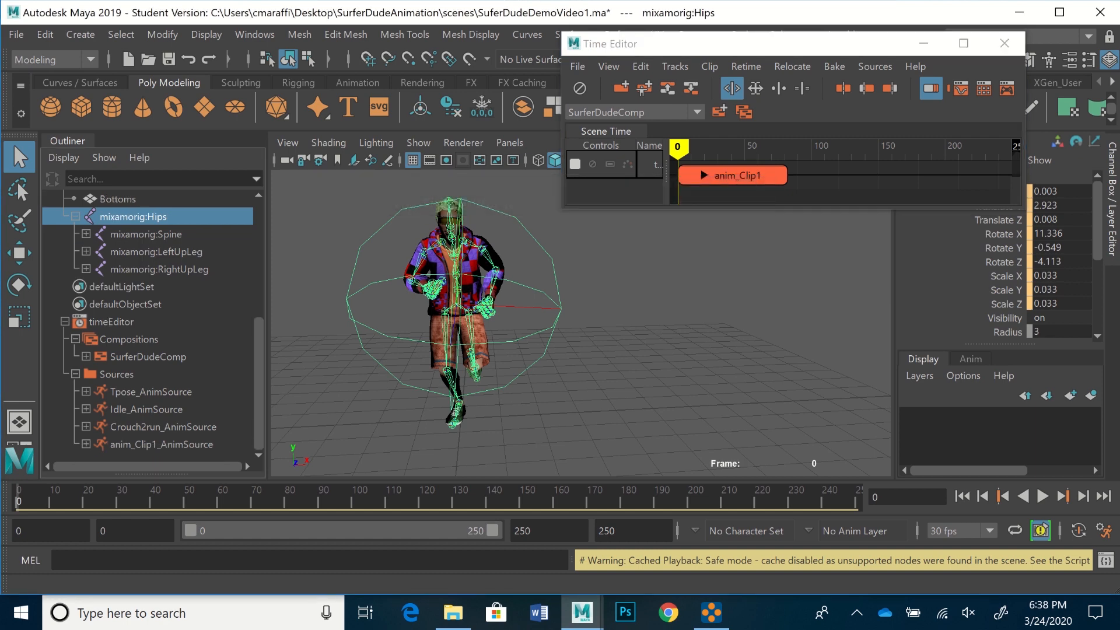
double_click(152, 444)
left_click_drag(159, 444, 112, 444)
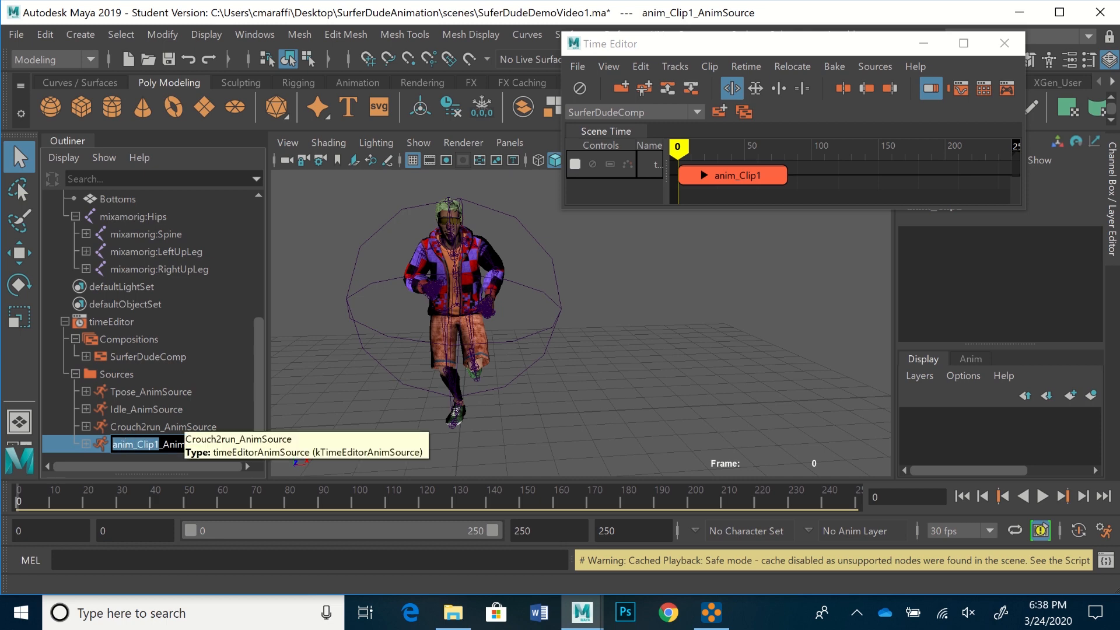
type("Get")
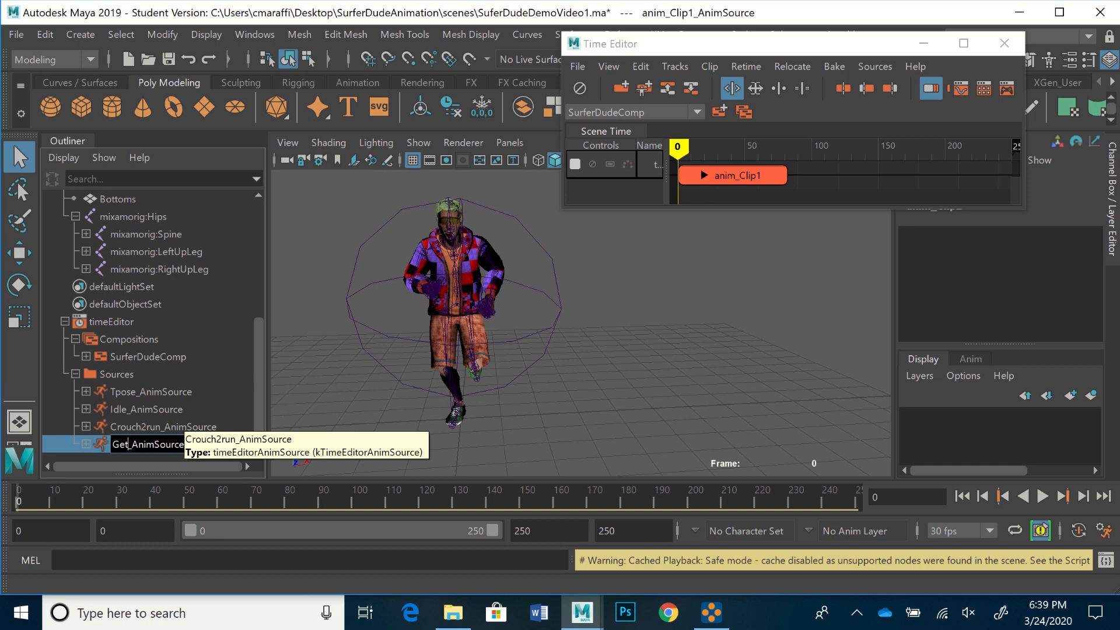
type("Hit")
key("Return")
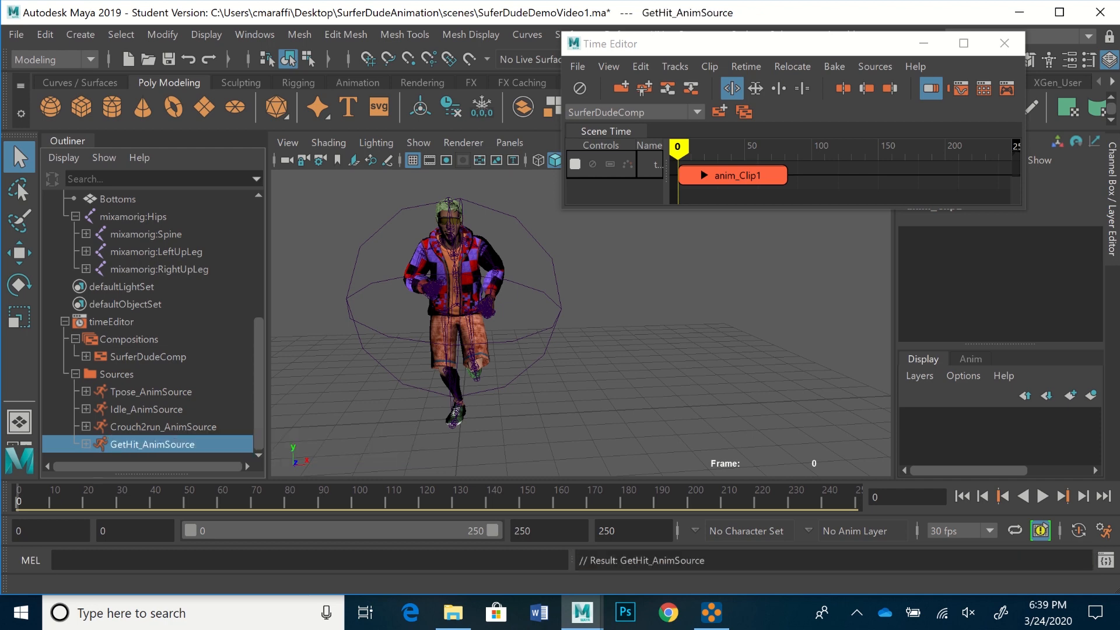
Preview the side-hit clip by scrubbing to frame 13 and playing it back with the whole character in view
mouse_move(677, 147)
left_mouse_down()
mouse_move(764, 147)
mouse_move(695, 147)
left_mouse_up()
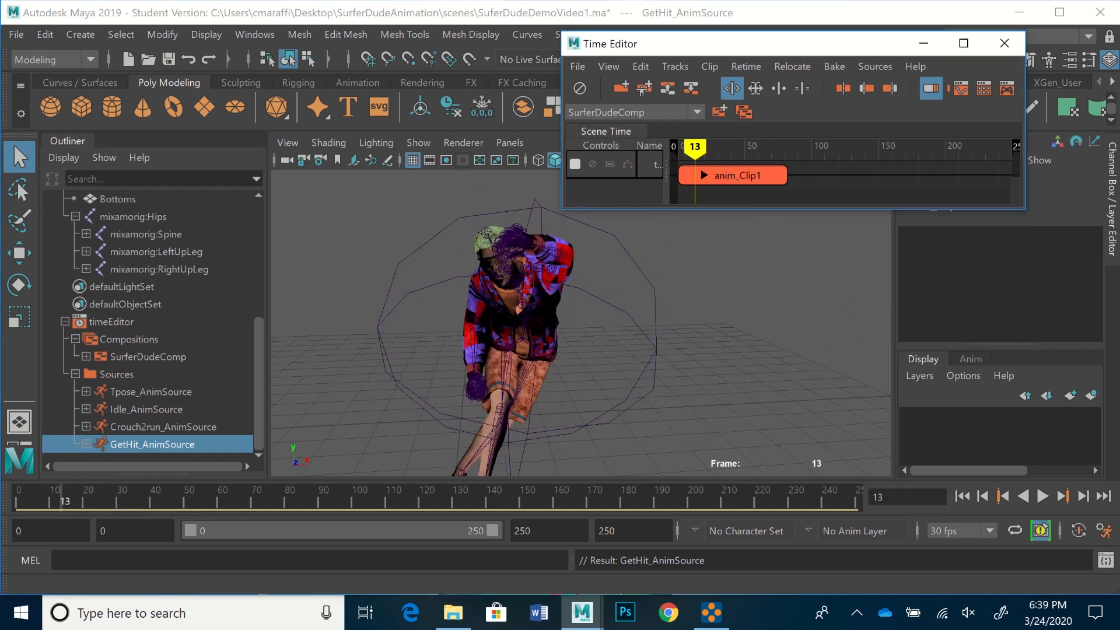
scroll(581, 323, "down", 2)
scroll(548, 338, "down", 2)
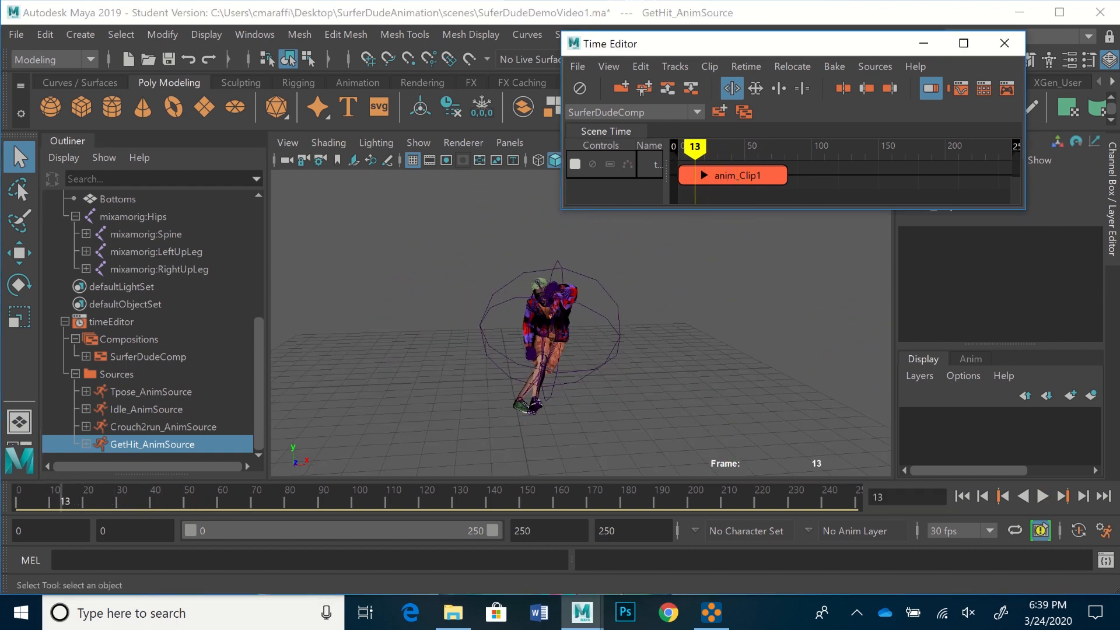
key("alt+v")
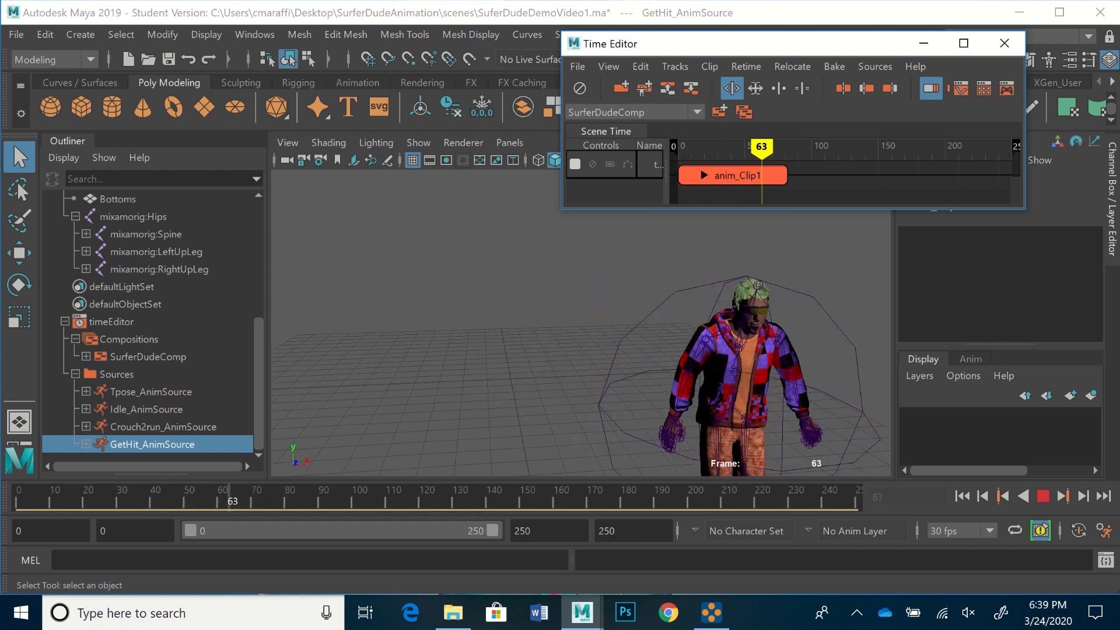
Delete the side-hit clip from the Time Editor track and move the current time to frame 0
left_click_drag(755, 147, 753, 146)
left_click(737, 174)
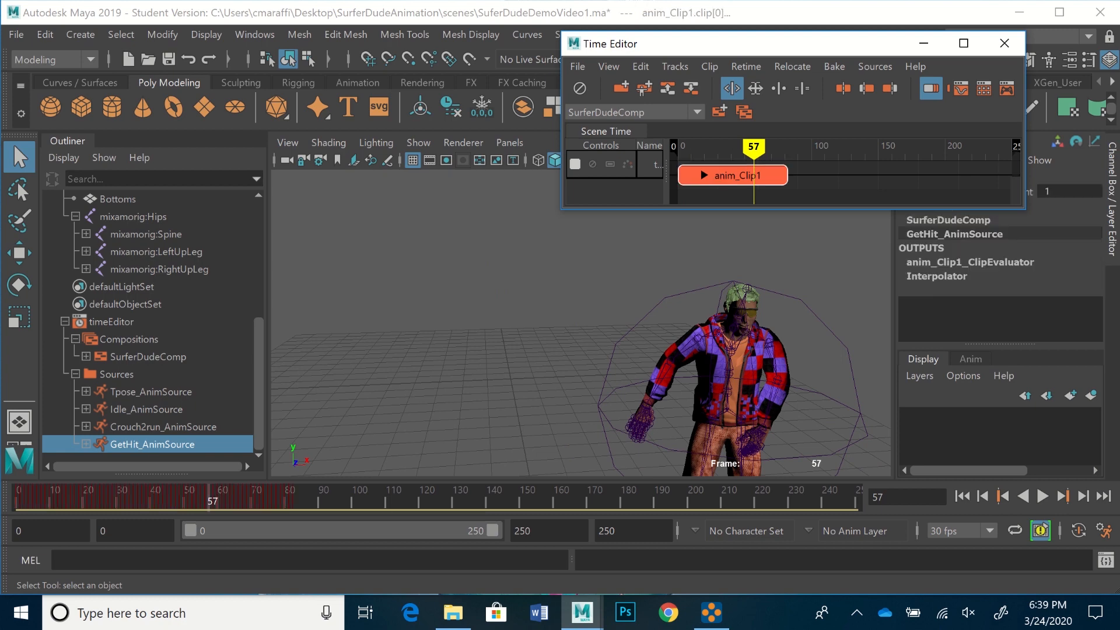
key("Delete")
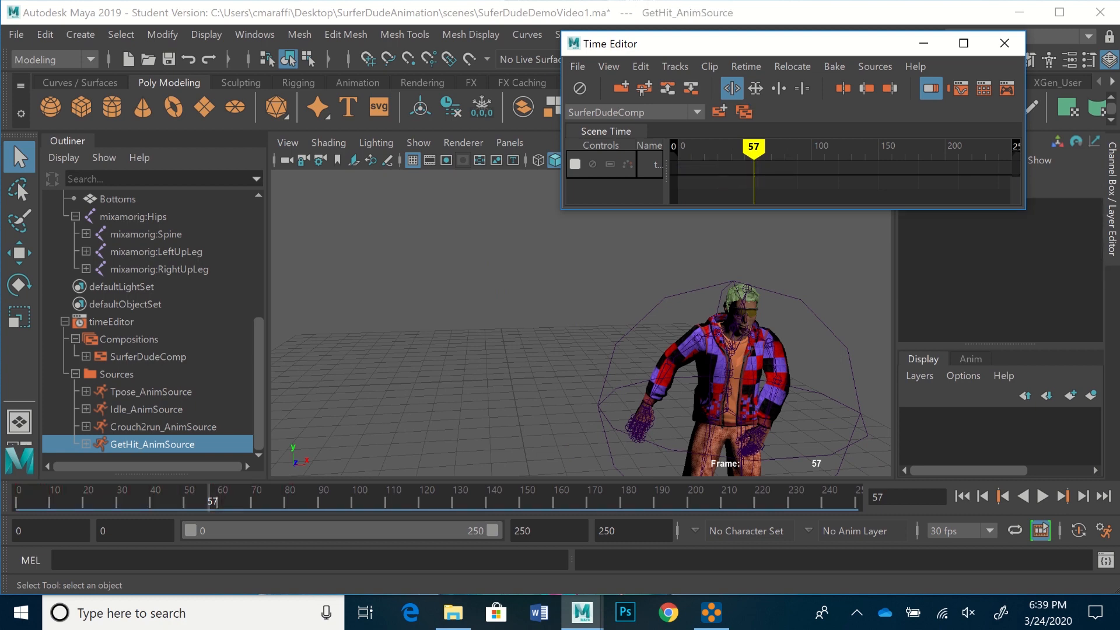
left_click_drag(753, 147, 677, 147)
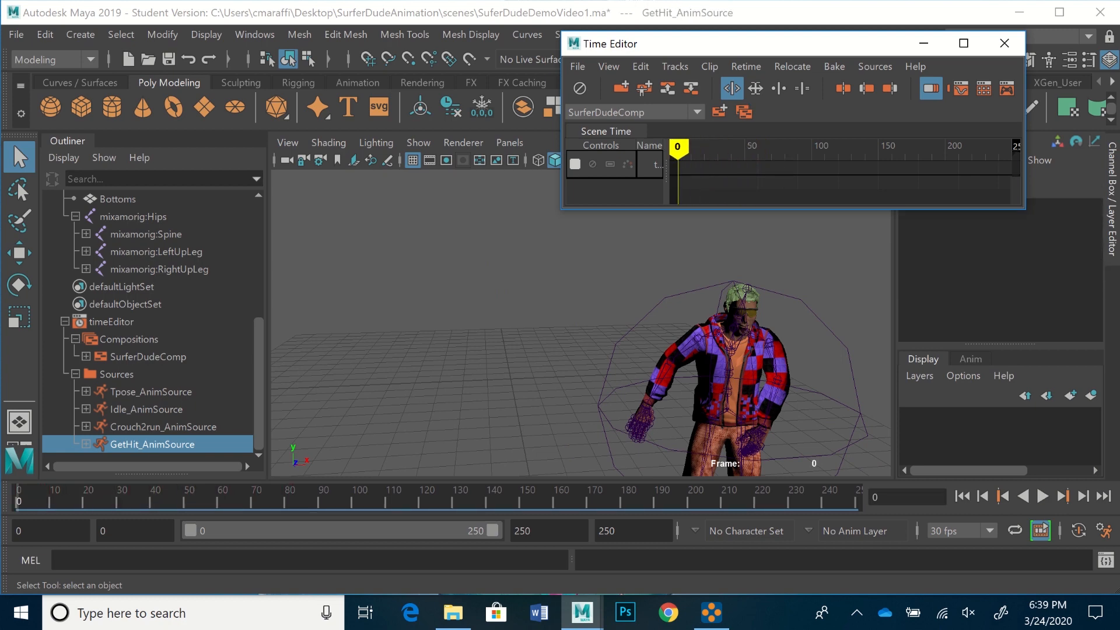
Import Fast Run Fix.fbx from the SurferDude2_Anims folder as FBX onto the character
left_click(16, 34)
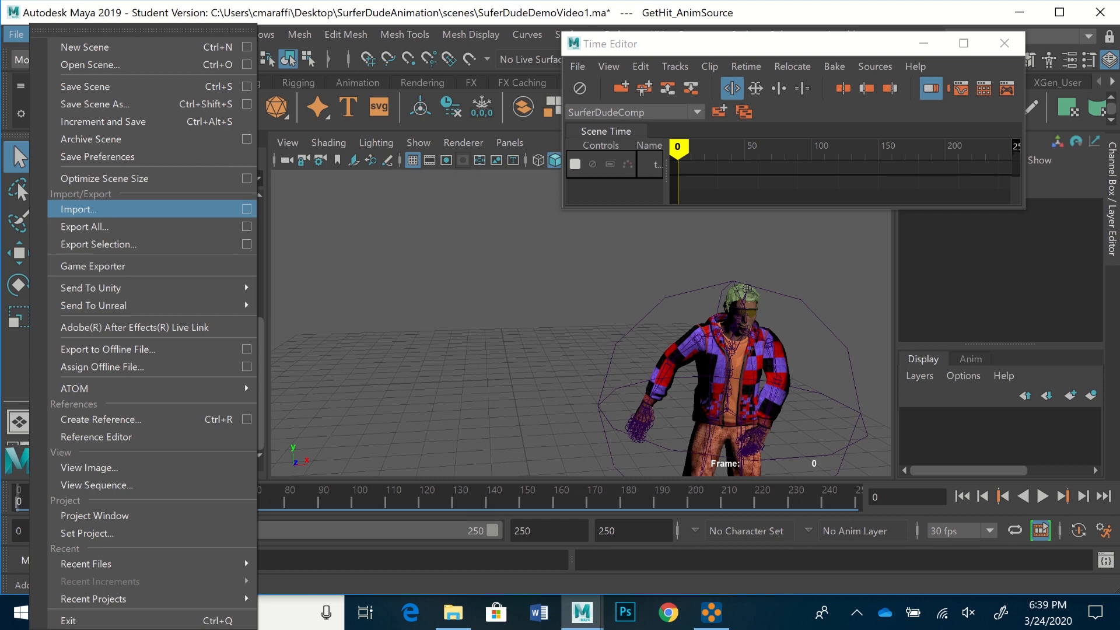
left_click(247, 208)
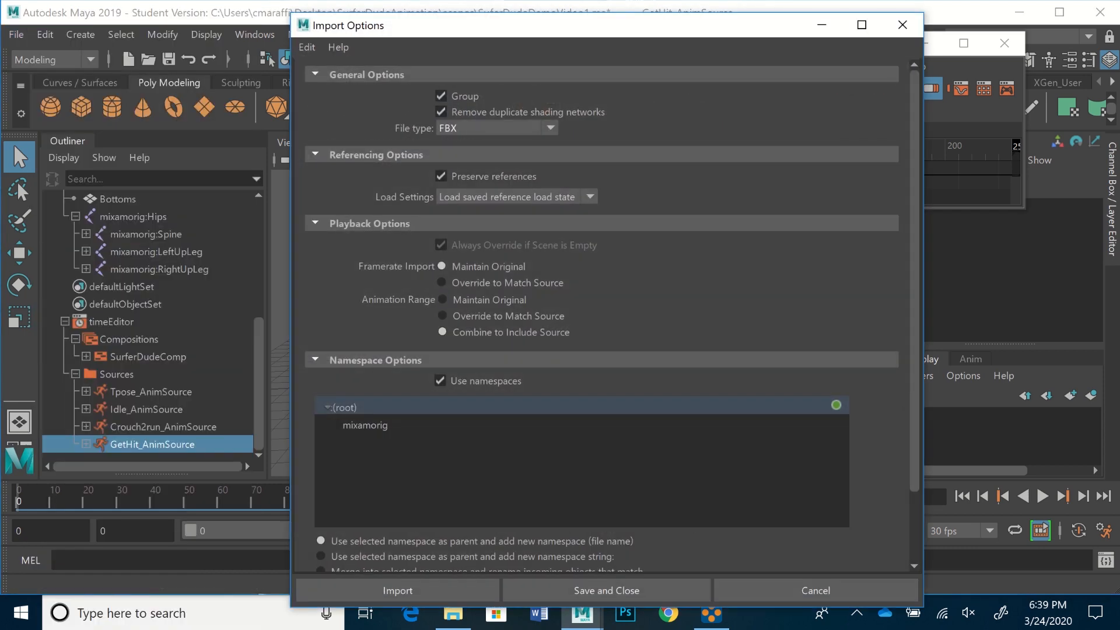
left_click(397, 590)
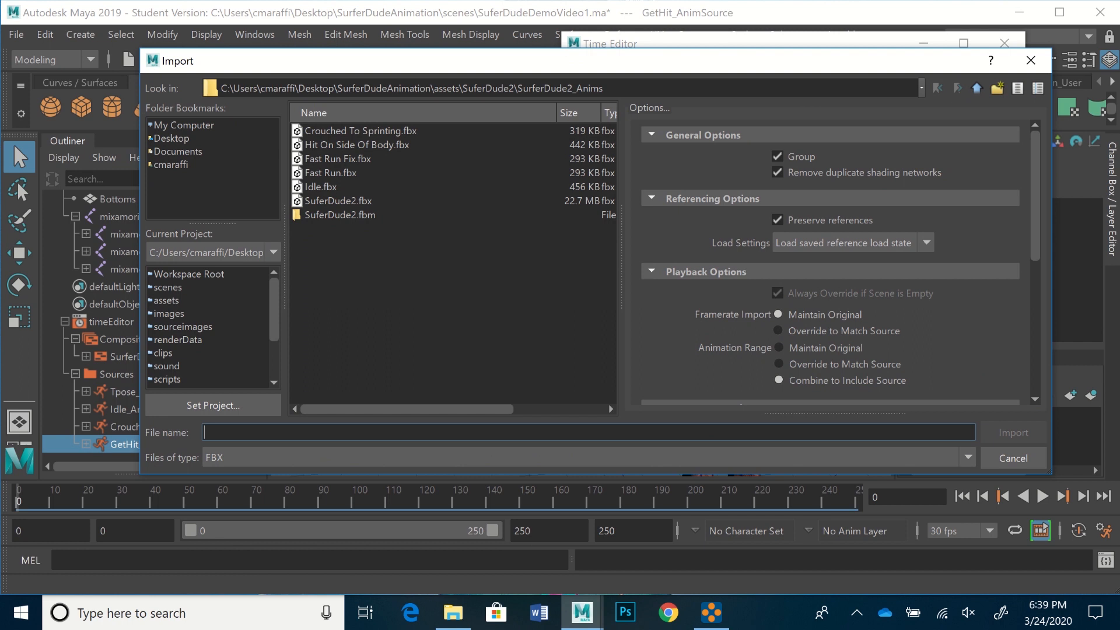
left_click(337, 159)
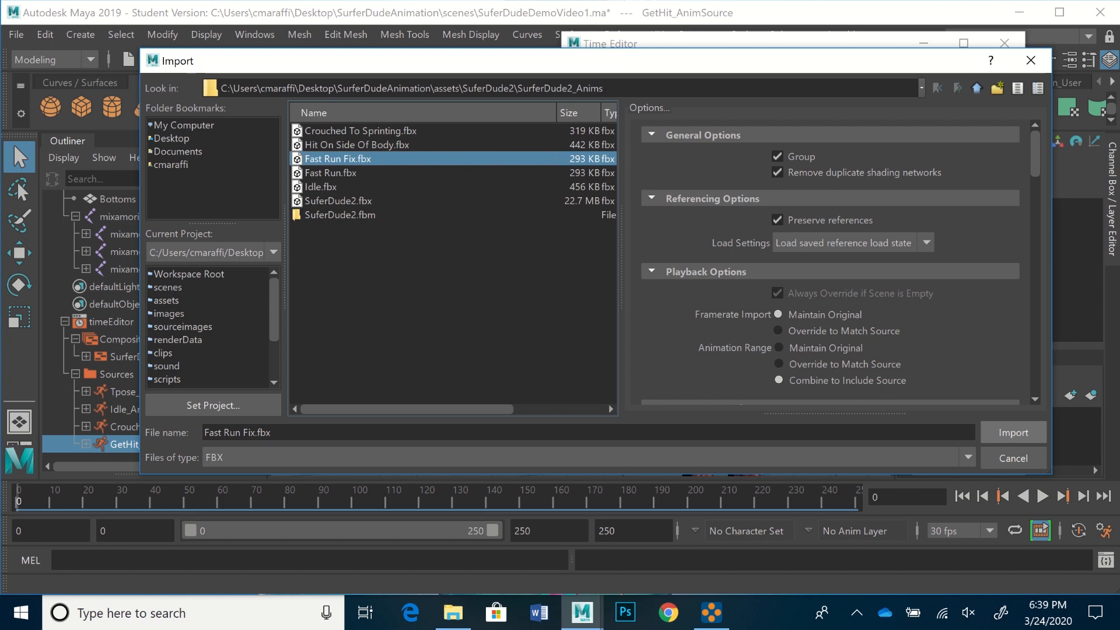
left_click(1013, 432)
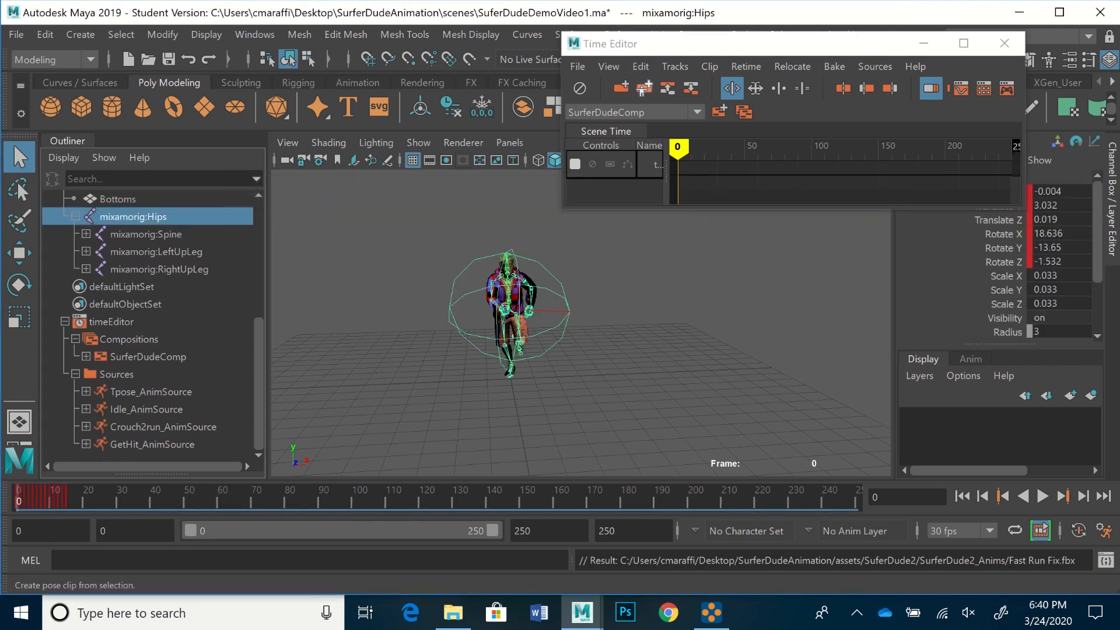
Add the fast-run animation of the mixamorig:Hips hierarchy to the Time Editor as a clip, preview it, and return to frame 0
left_click(577, 66)
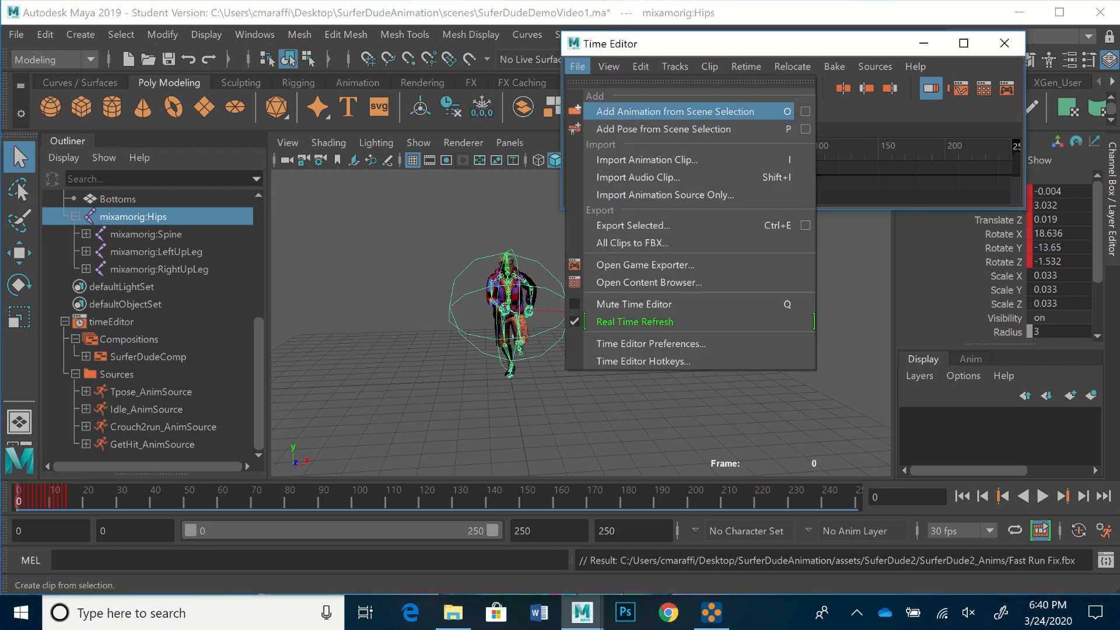
left_click(675, 110)
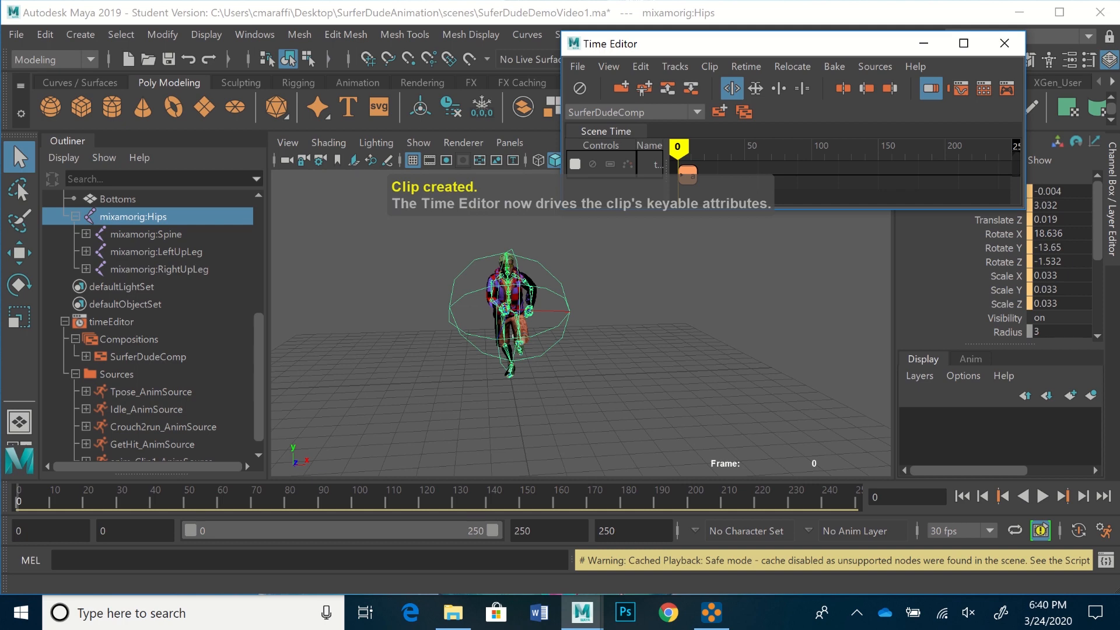
key("alt+v")
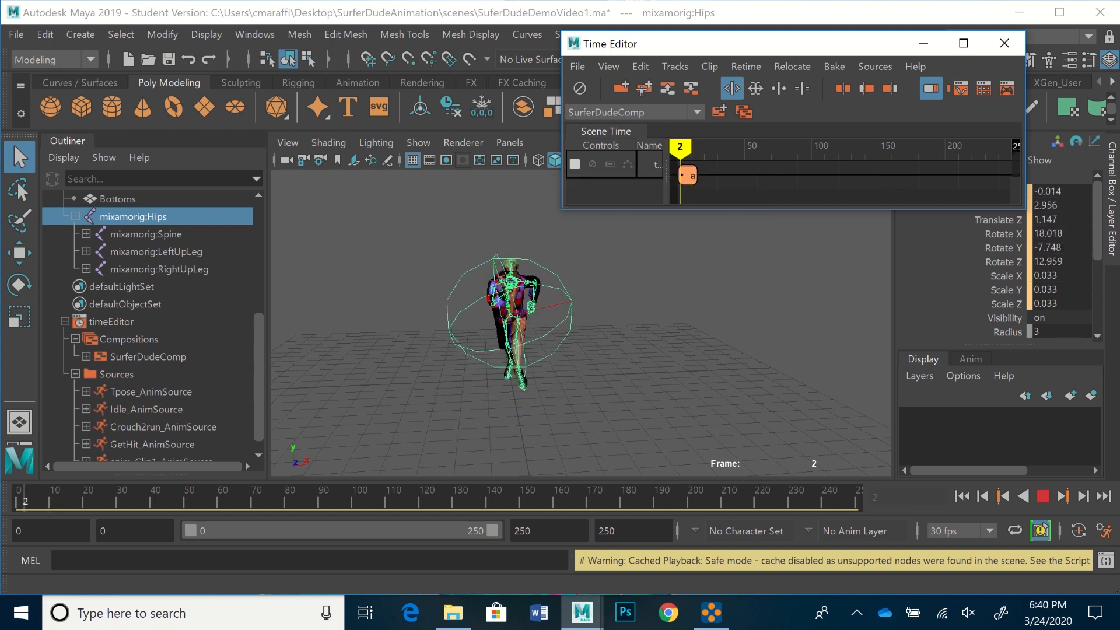
left_click_drag(685, 147, 677, 147)
Rename the fast-run animation source anim_Clip1_AnimSource to FastRunClip1_AnimSource
scroll(153, 326, "down", 1)
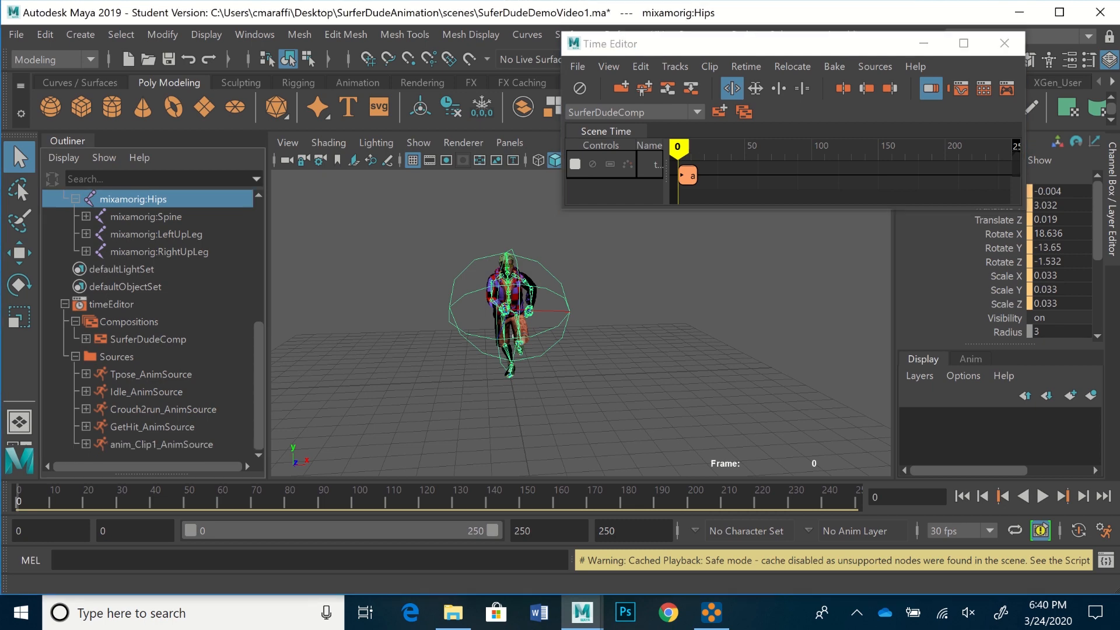
double_click(164, 444)
left_click_drag(137, 444, 112, 444)
type("FastRe")
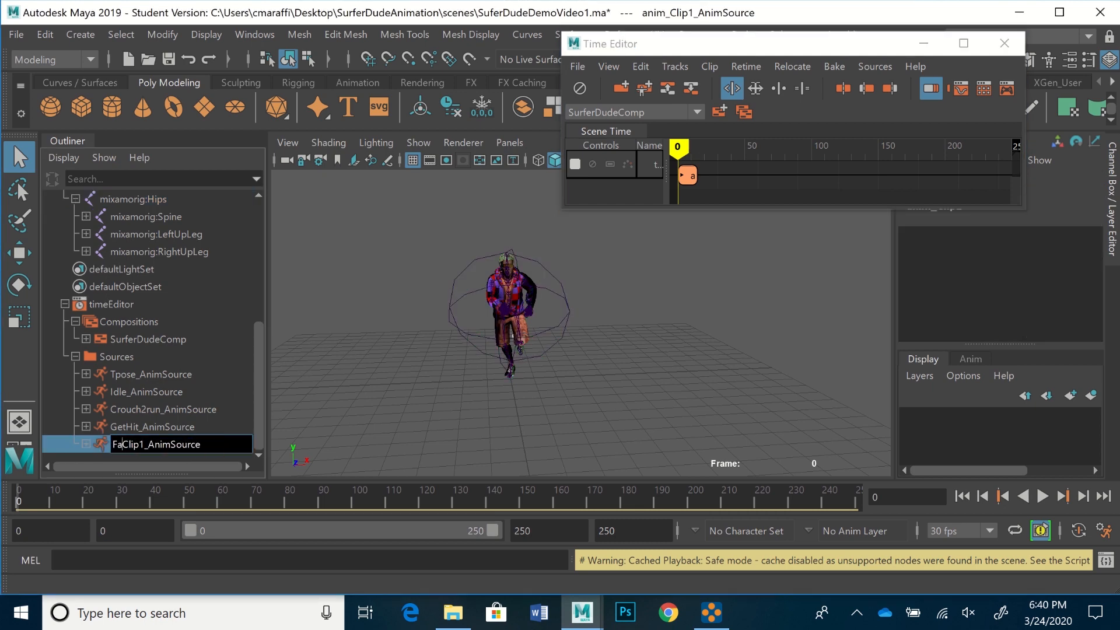
key("BackSpace")
type("un")
key("Return")
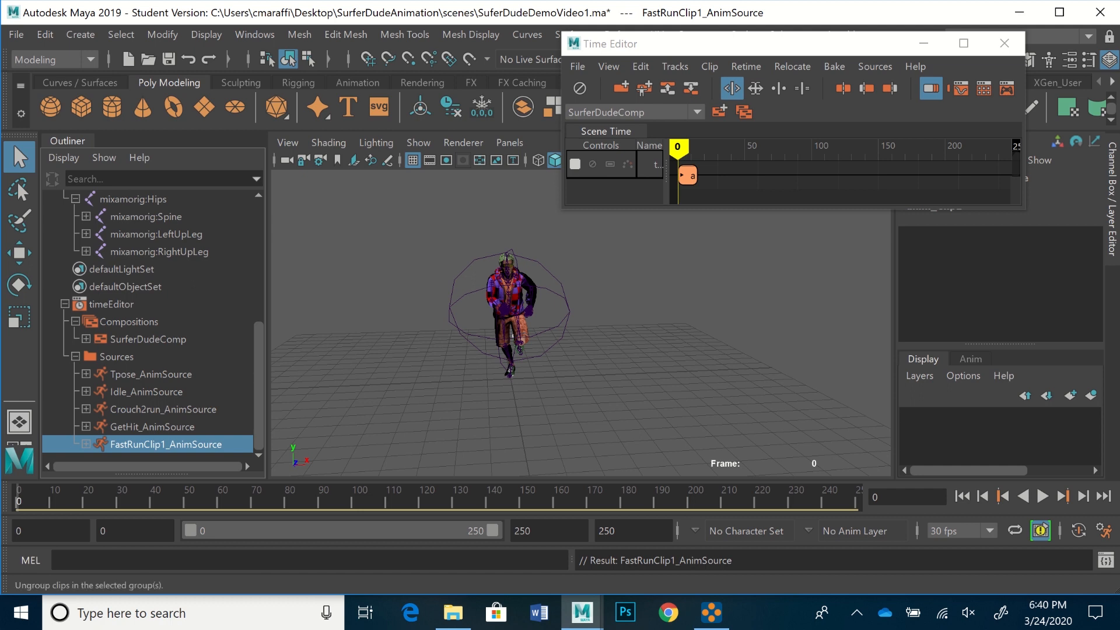
Enlarge the Time Editor window and move the fast-run clip to the far end of the track, near frame 240
left_click_drag(670, 44, 629, 59)
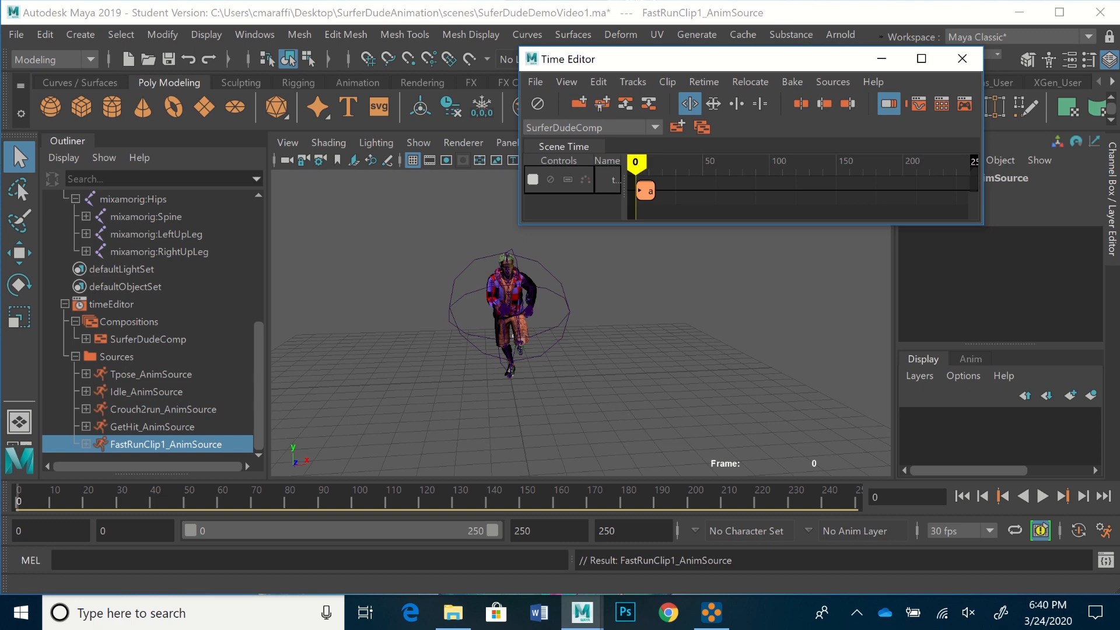
middle_click_drag(525, 292, 411, 250, "alt")
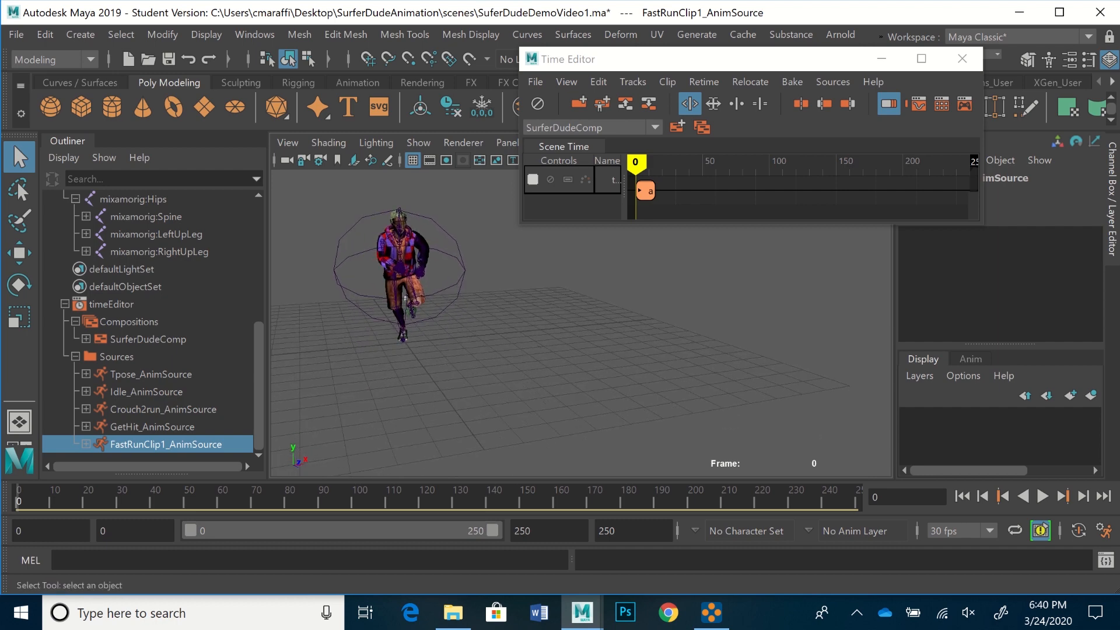
scroll(580, 323, "down", 2)
middle_click_drag(434, 305, 403, 291, "alt")
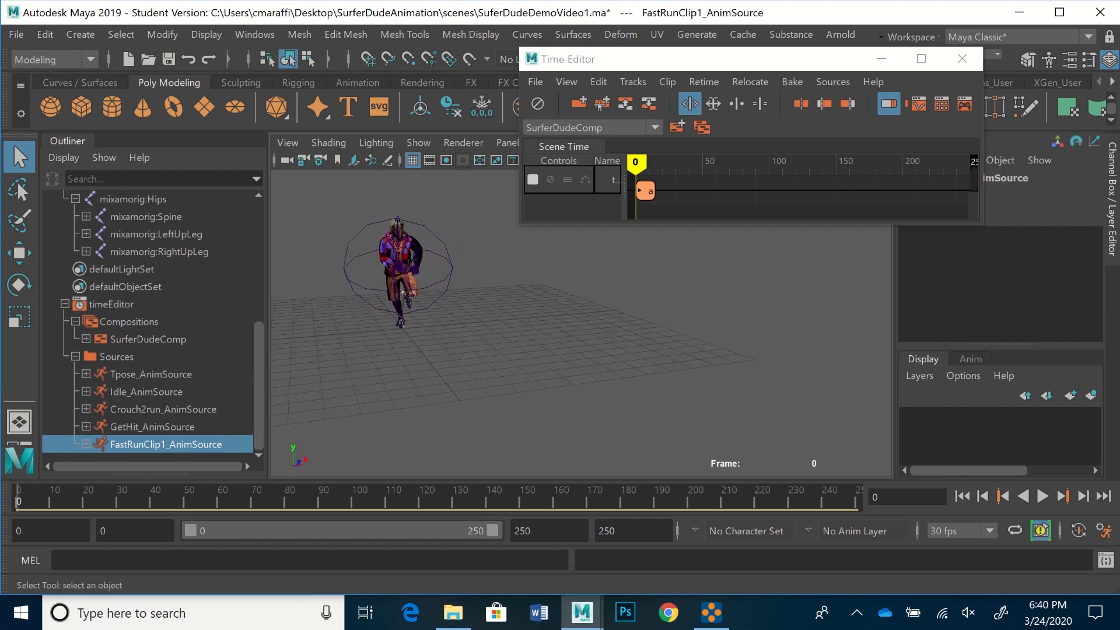
left_click(645, 190)
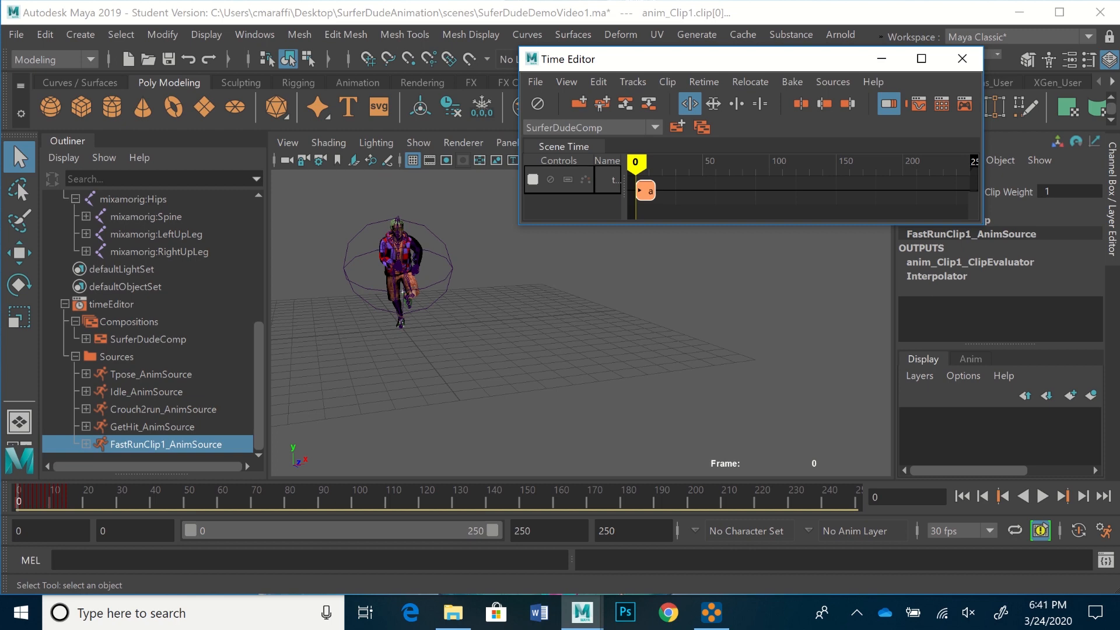
left_click_drag(982, 224, 1103, 251)
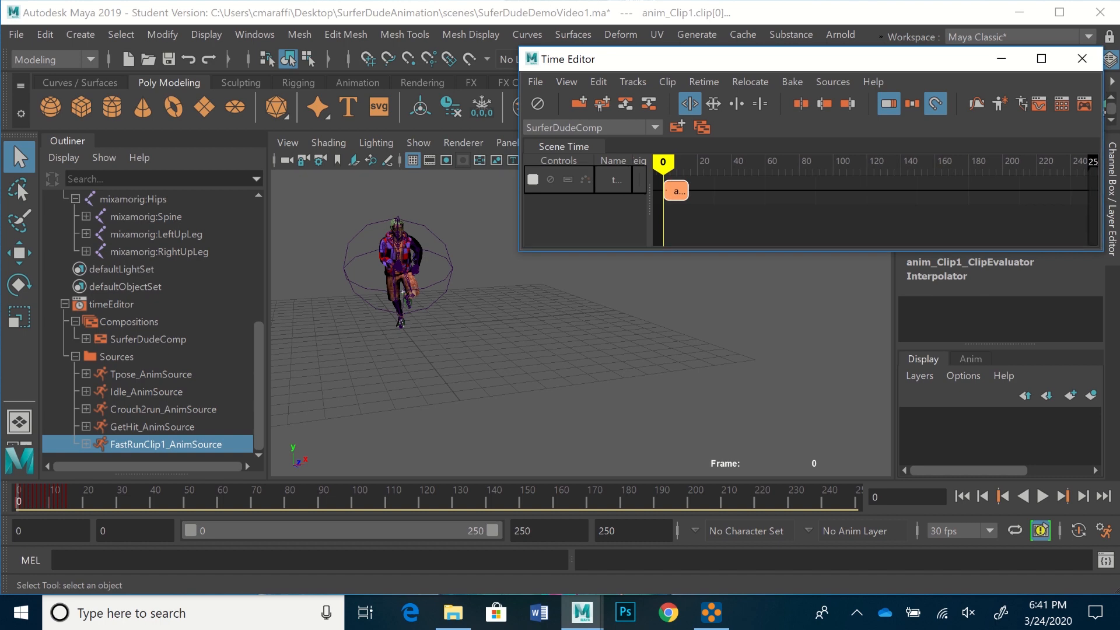
left_click_drag(676, 193, 1070, 207)
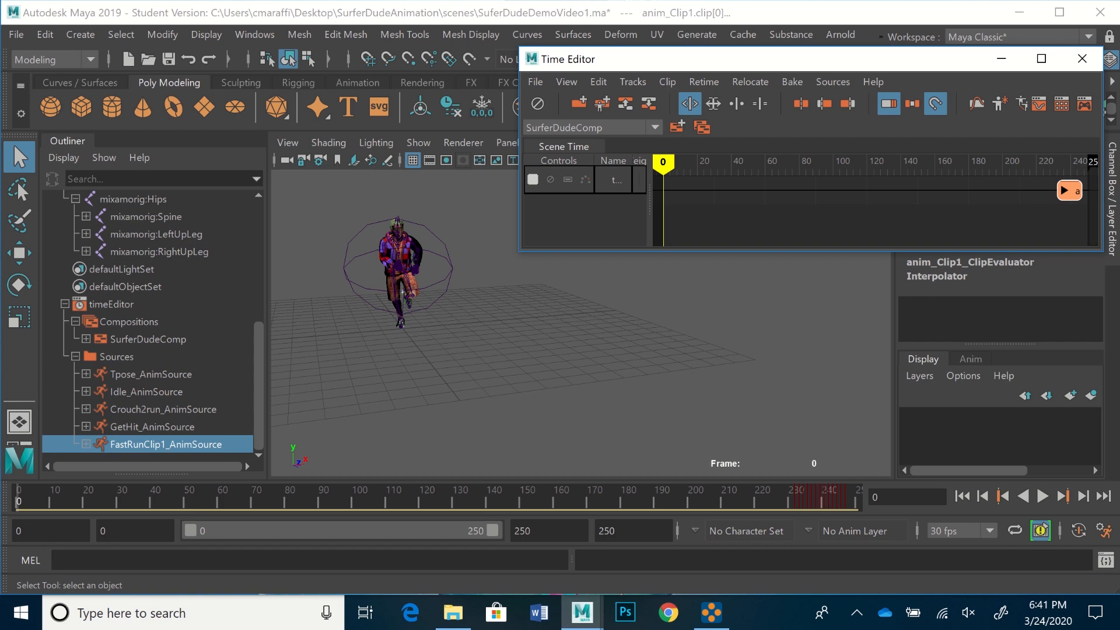
Place Tpose_AnimSource on the Time Editor track as a clip starting at frame 0
left_click(151, 374)
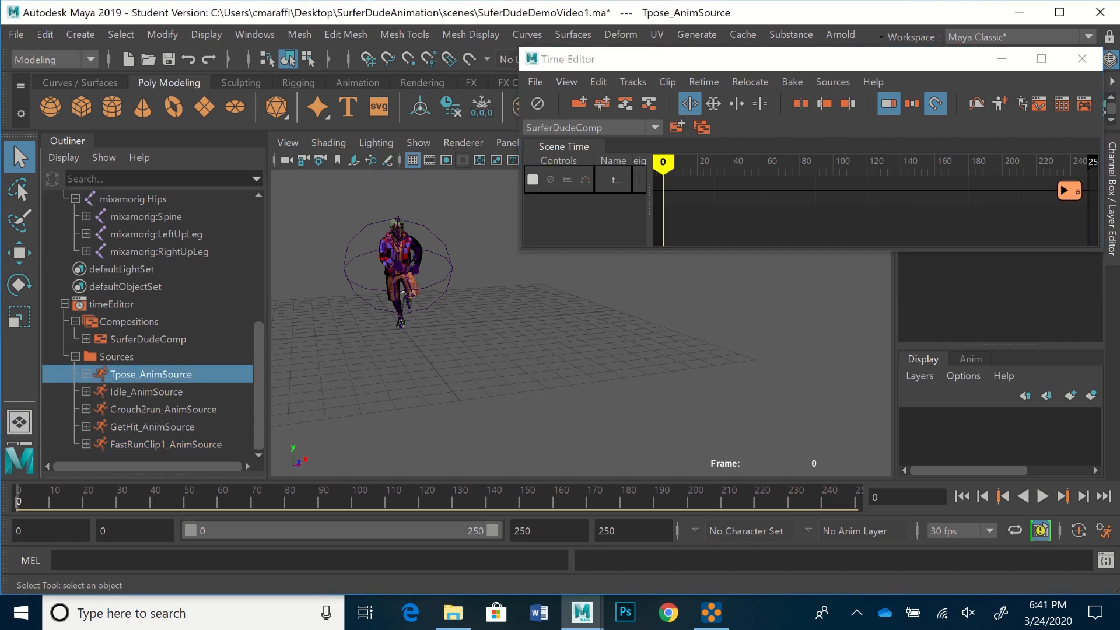
middle_click_drag(150, 374, 663, 190)
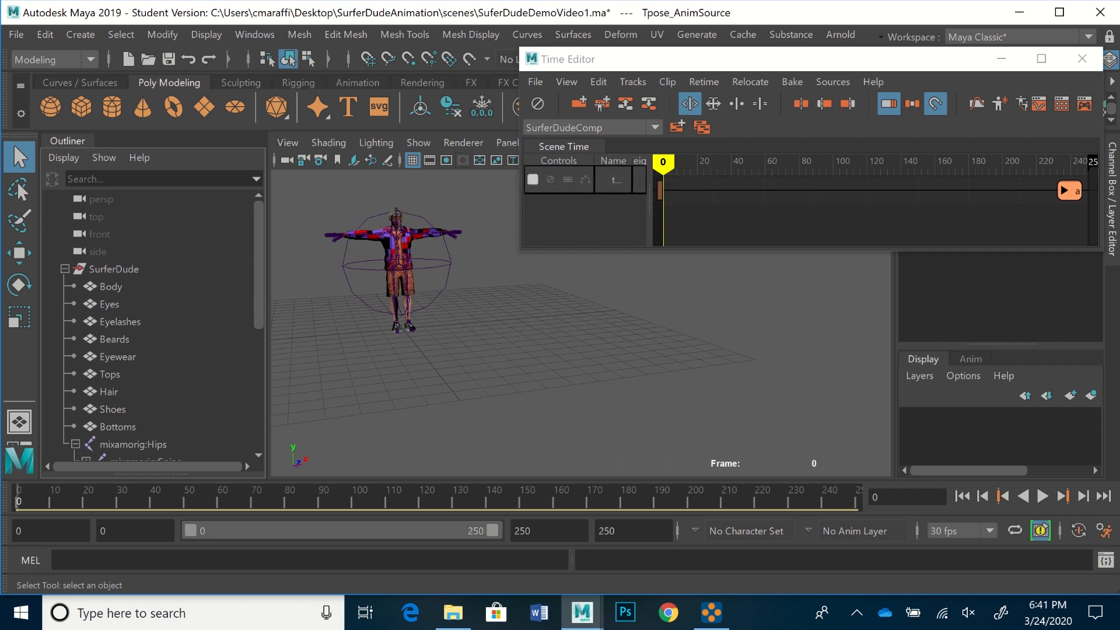
left_click_drag(660, 190, 663, 190)
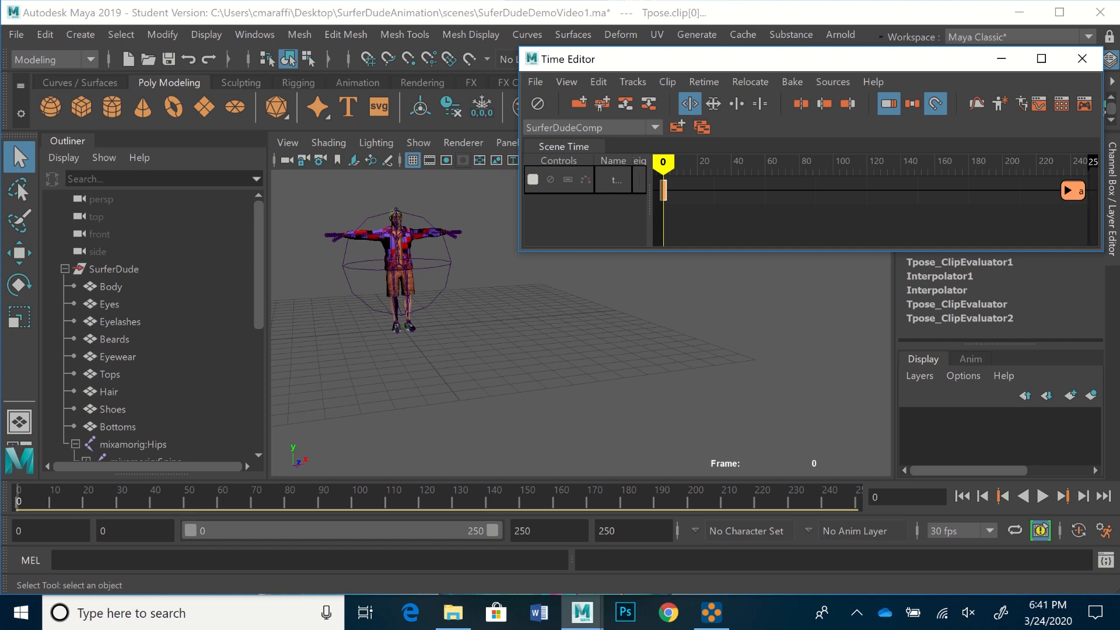
Try to add Idle_AnimSource to the track at the T-pose clip, then close the Roster Mapper
left_click_drag(259, 265, 259, 386)
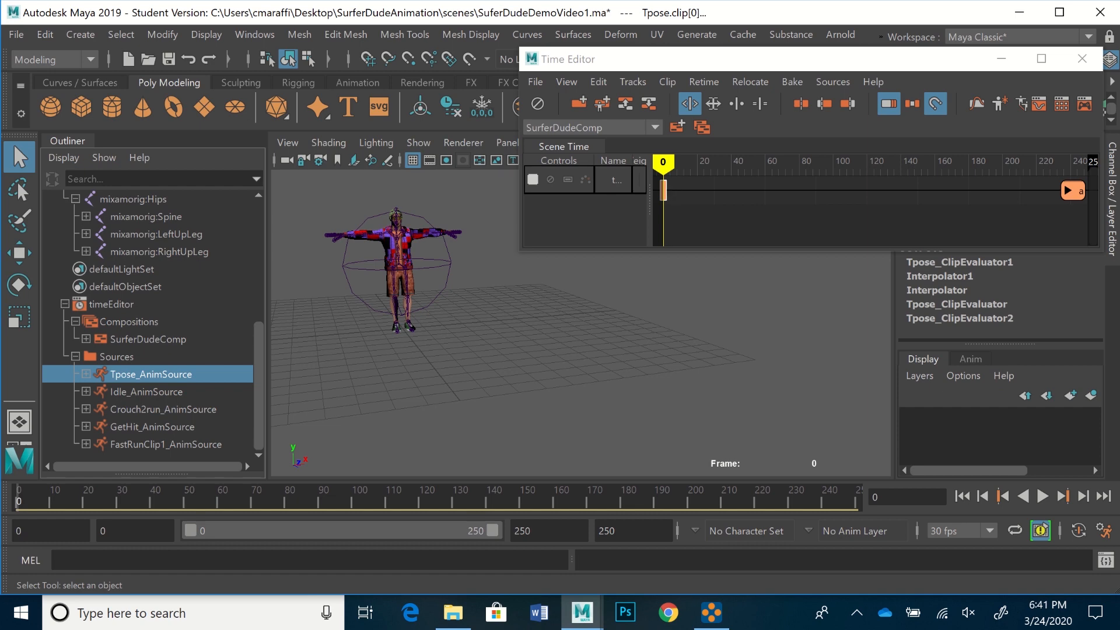
left_click_drag(663, 163, 666, 163)
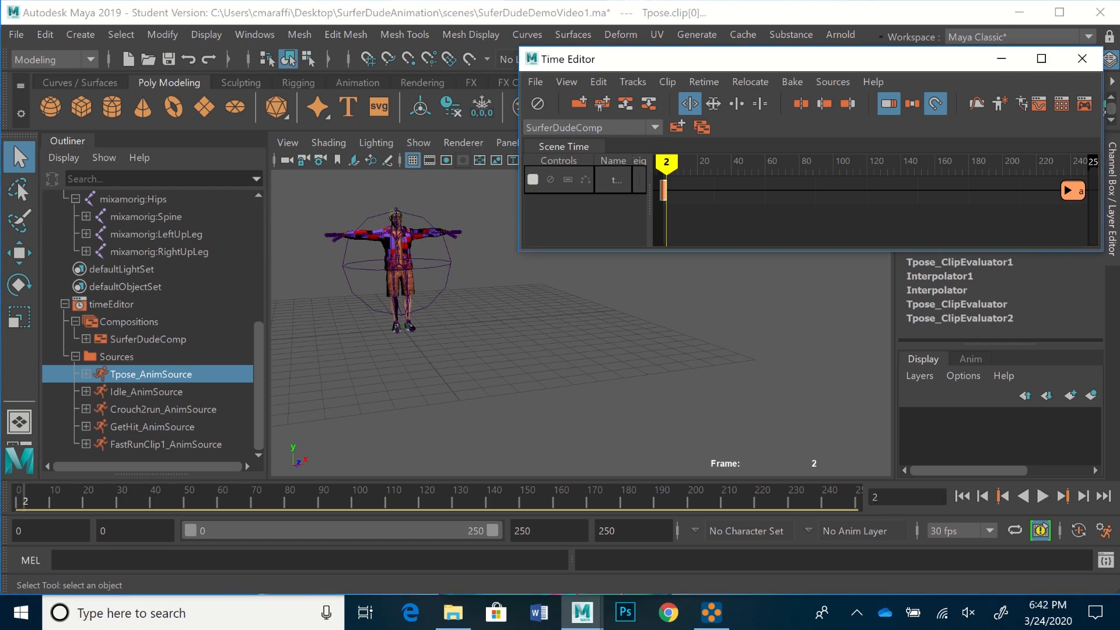
key("alt+v")
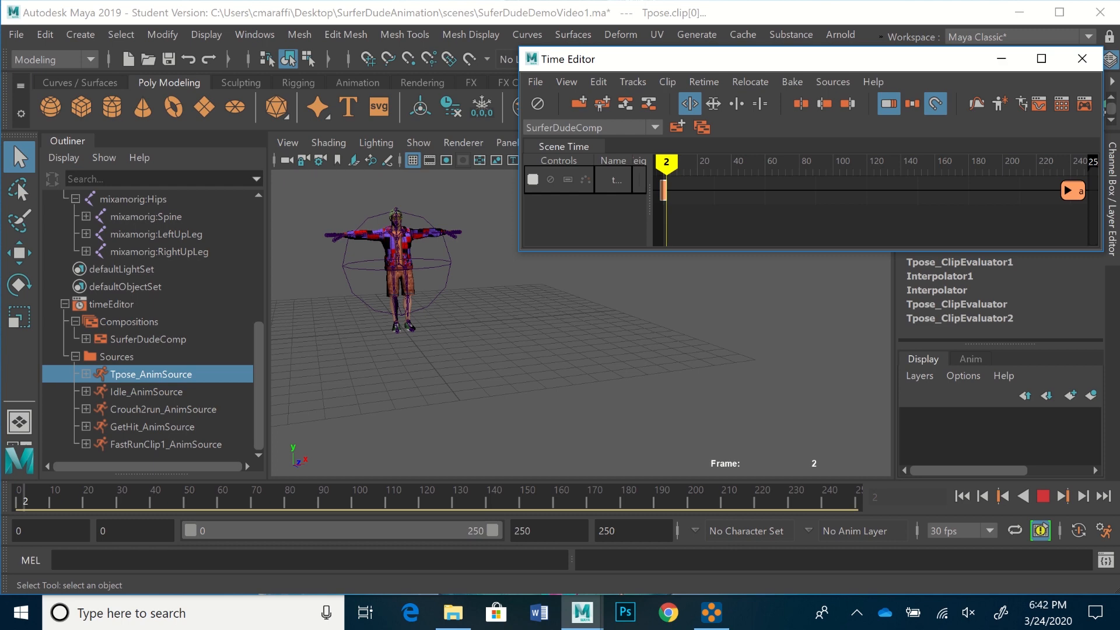
key("alt+v")
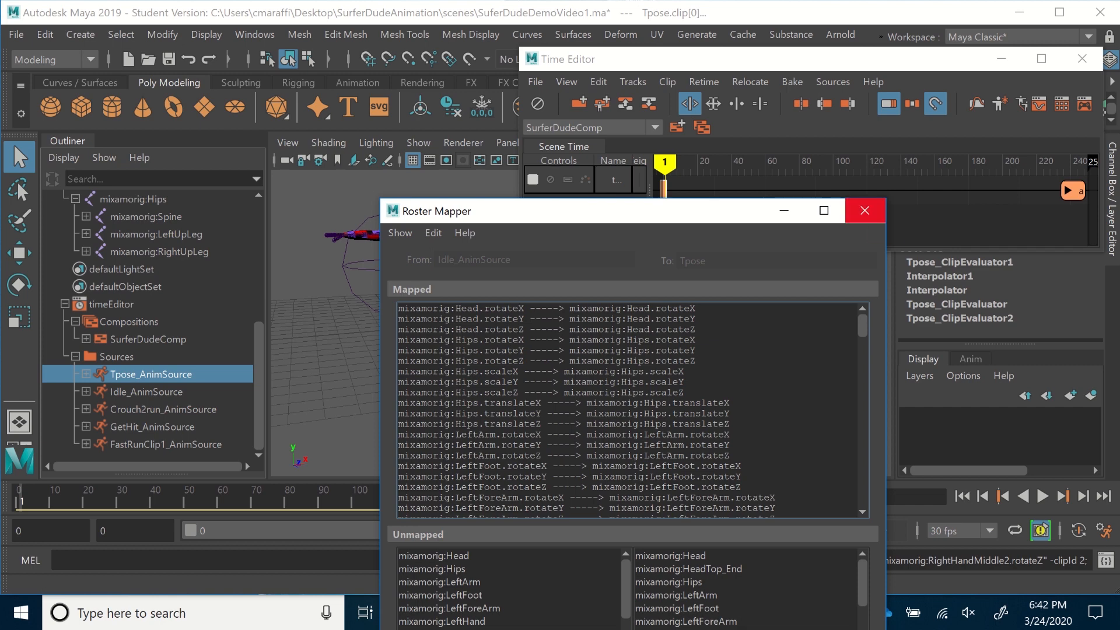
left_click(865, 211)
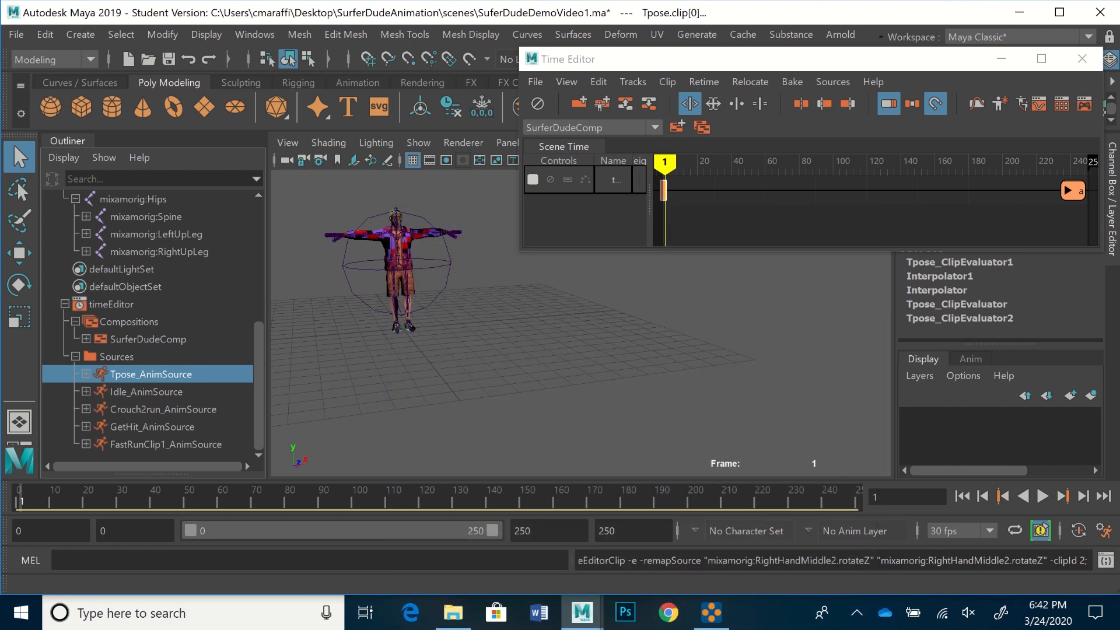
Place Idle_AnimSource on the Time Editor track as a clip just after the T-pose clip, around frame 5
left_click(146, 391)
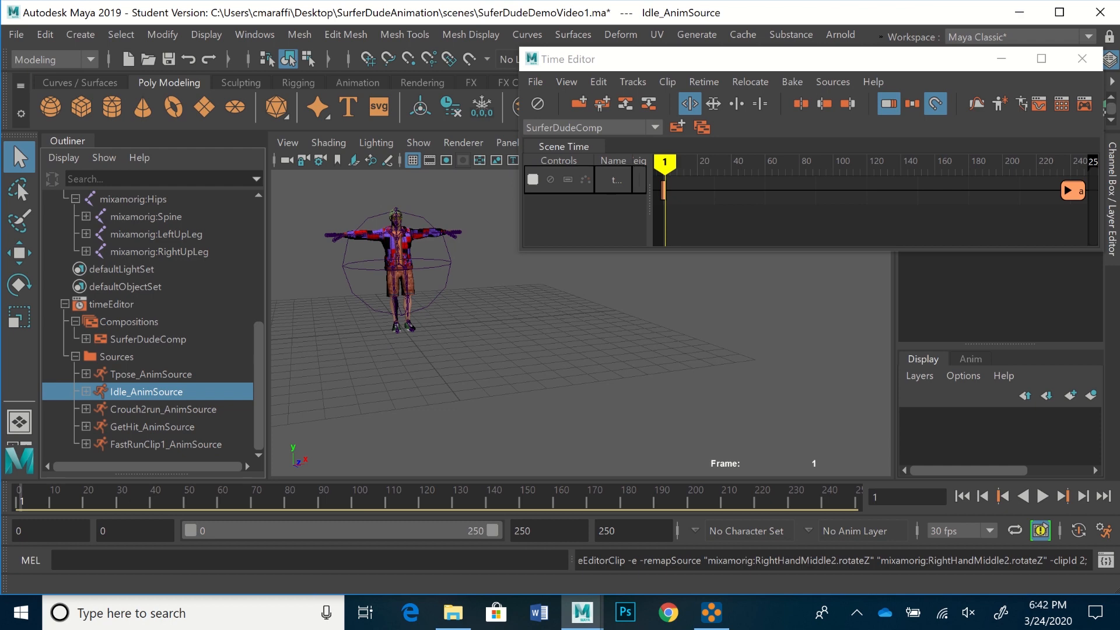
middle_click_drag(146, 391, 672, 175)
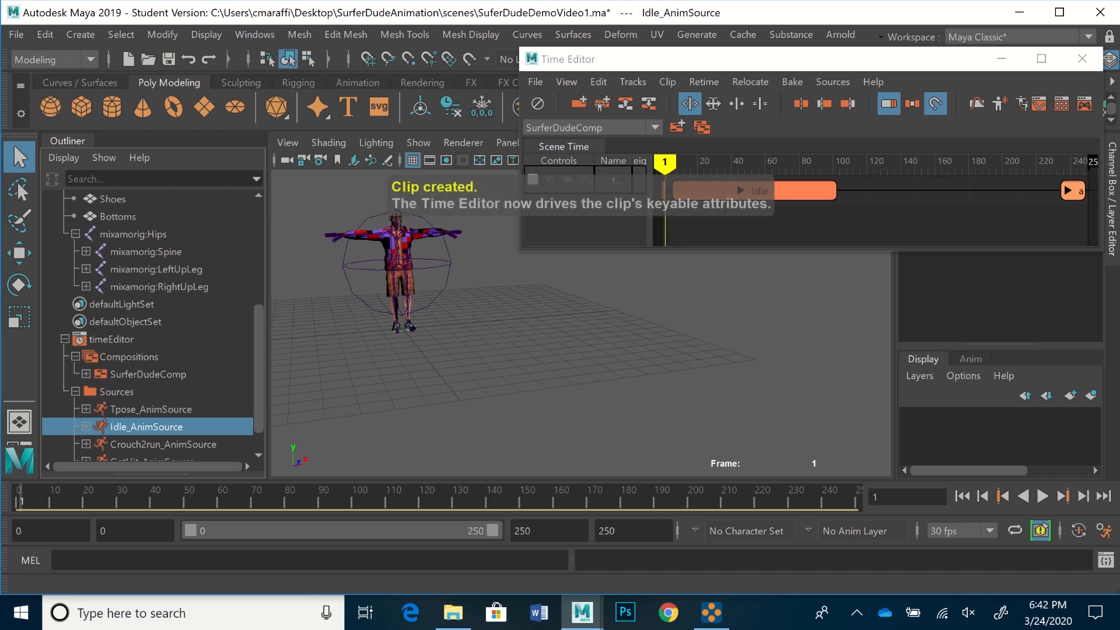
key("alt+v")
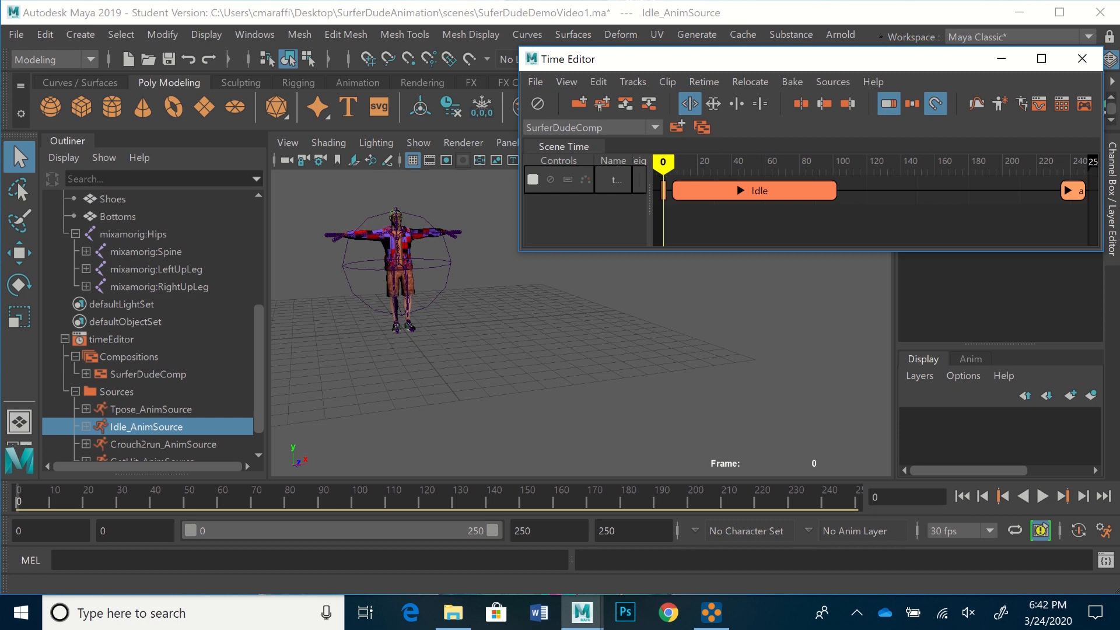
Move the Idle clip earlier so it starts near frame 1, right against the T-pose clip, and play it back
left_click_drag(711, 191, 712, 187)
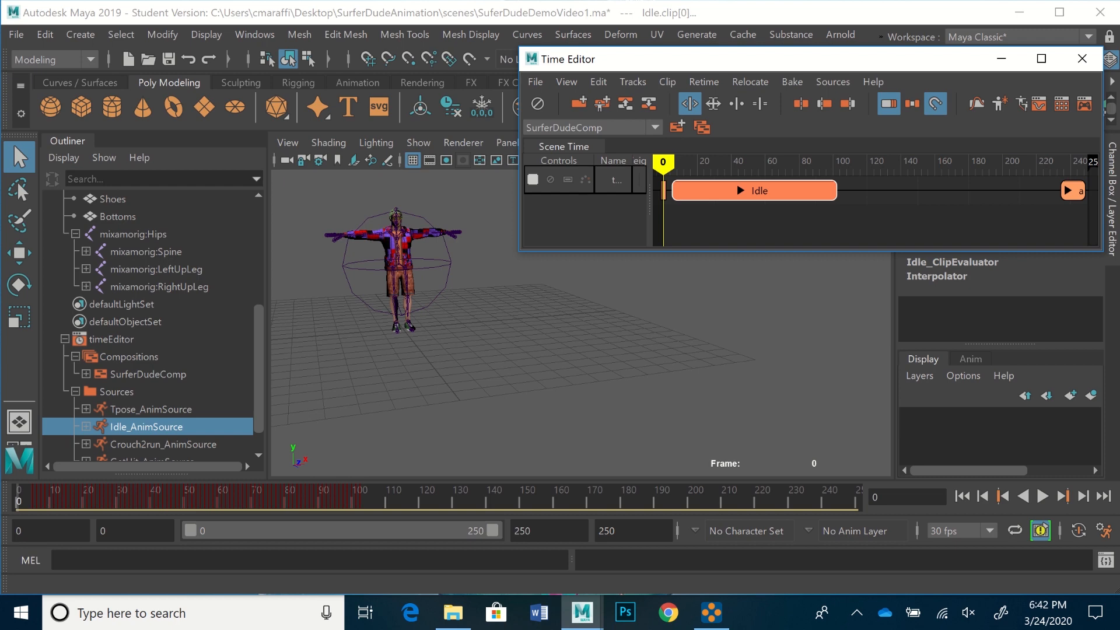
scroll(749, 190, "up", 6)
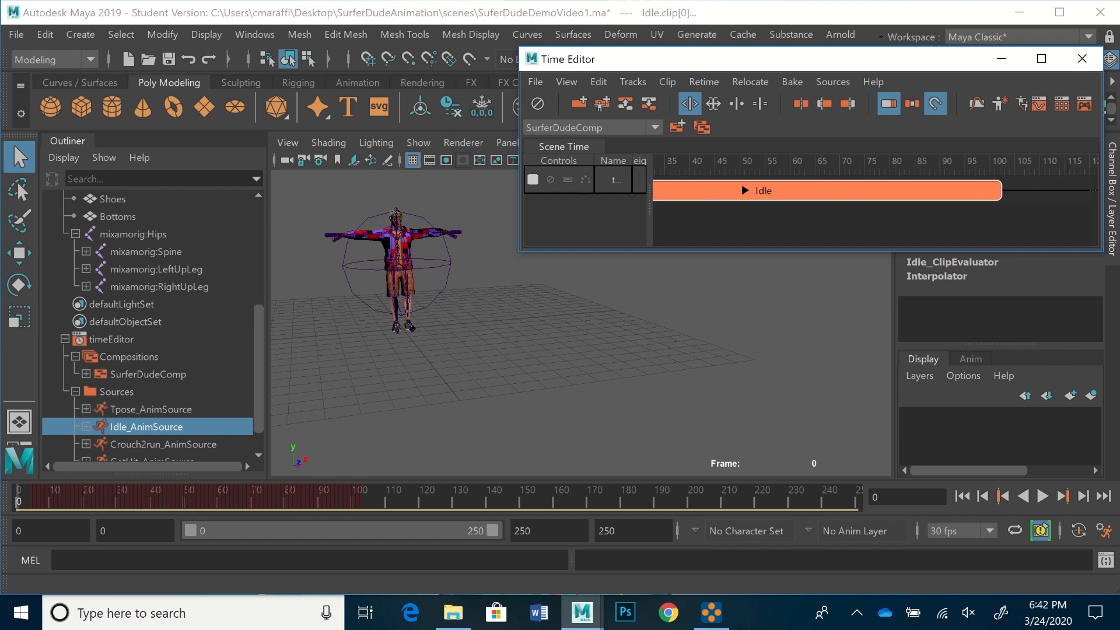
middle_click_drag(750, 190, 966, 190, "alt")
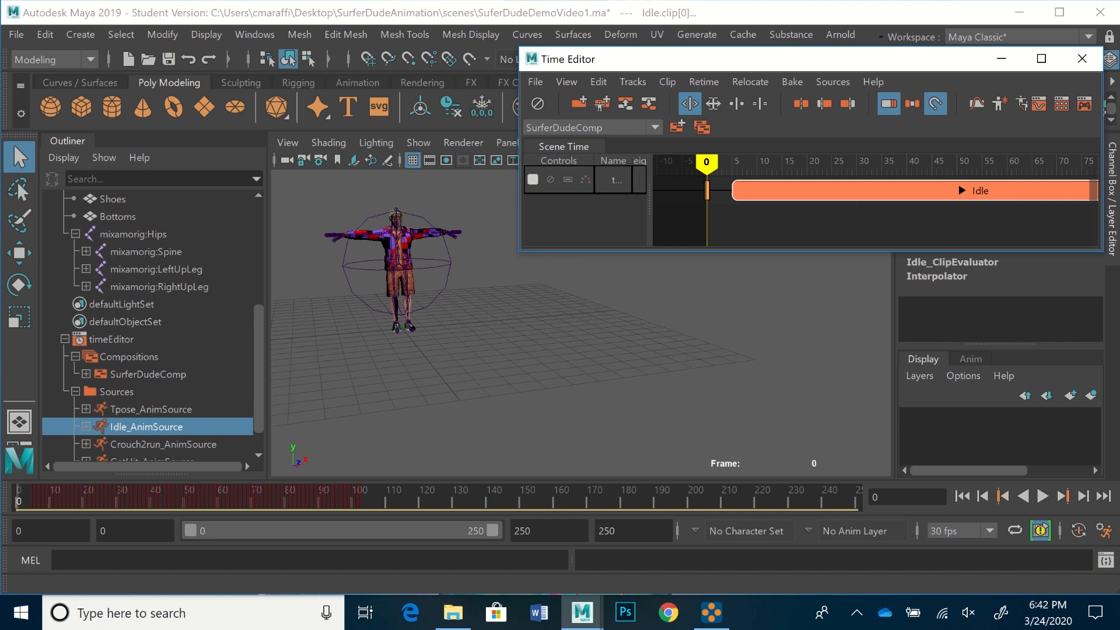
left_click_drag(880, 190, 860, 189)
key("alt+v")
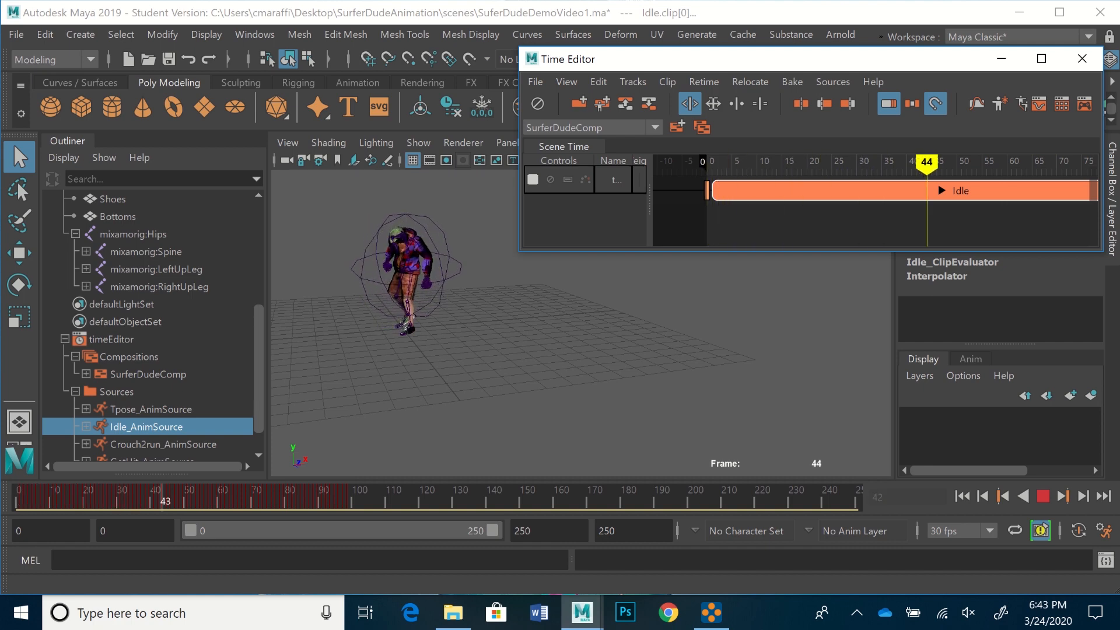
key("Escape")
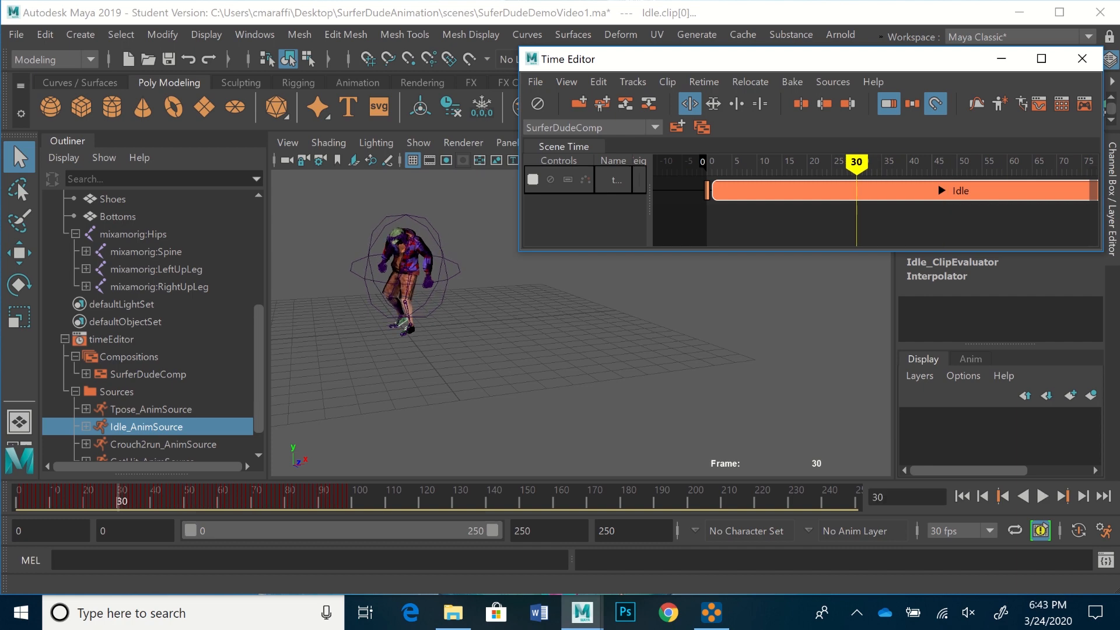
Play the idle animation, stop at frame 64 and trim the end of the Idle clip there
scroll(876, 199, "down", 2)
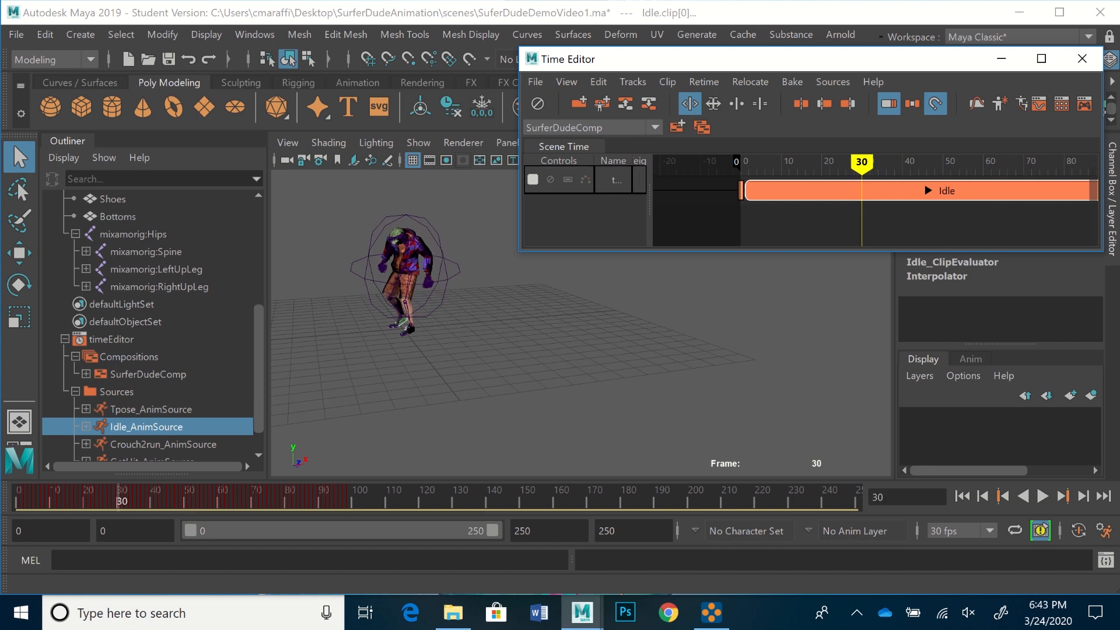
scroll(875, 199, "down", 2)
middle_click_drag(875, 210, 748, 210, "alt")
key("alt+v")
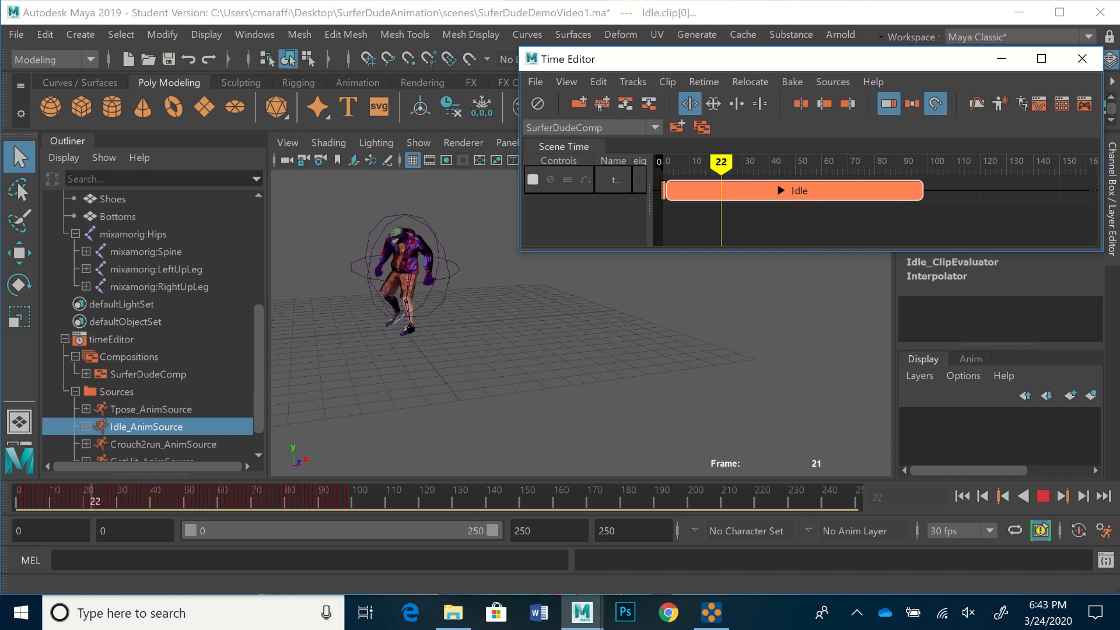
key("alt+v")
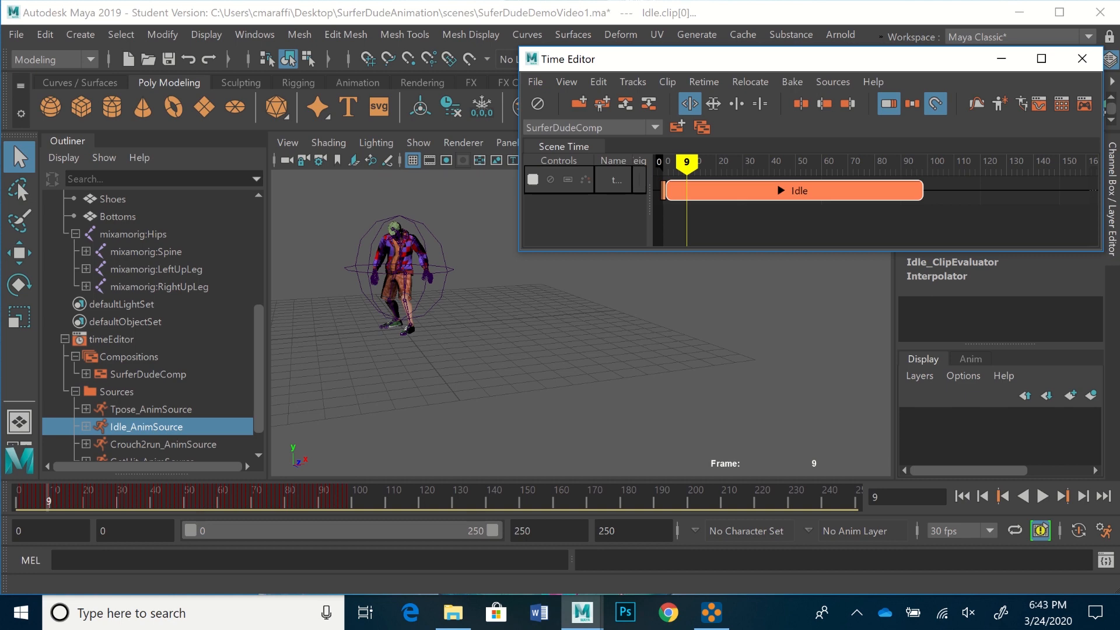
key("alt+v")
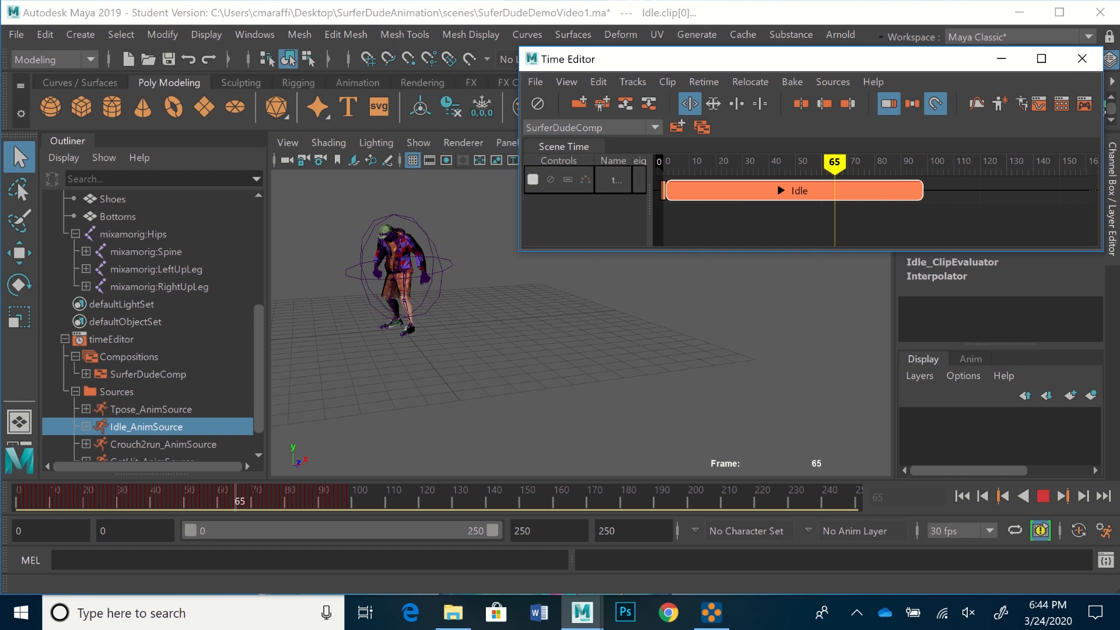
key("Escape")
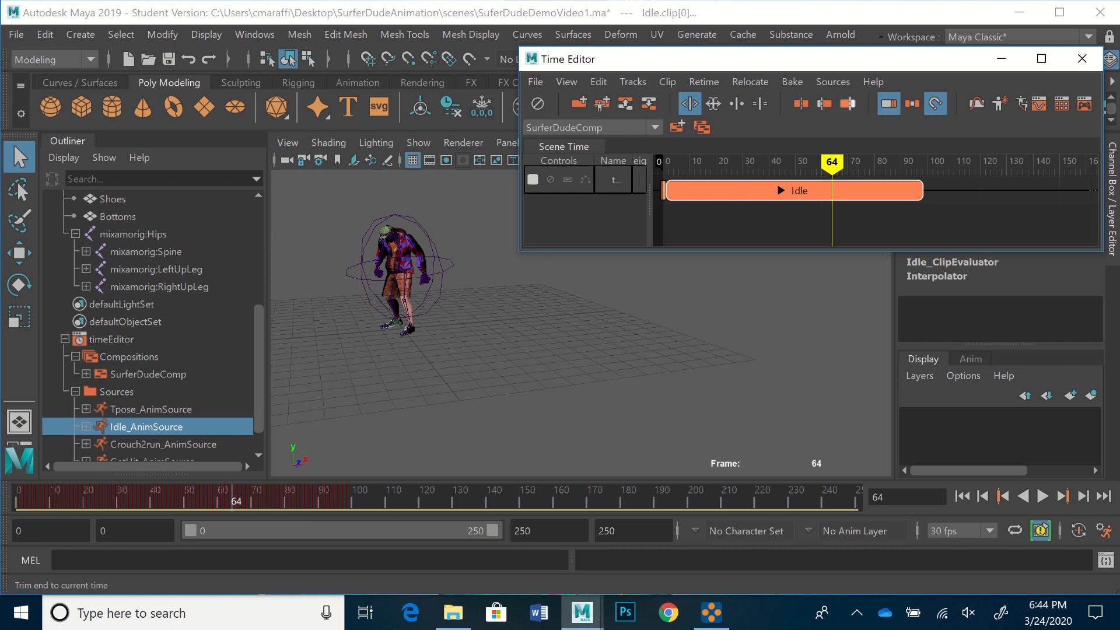
left_click(847, 103)
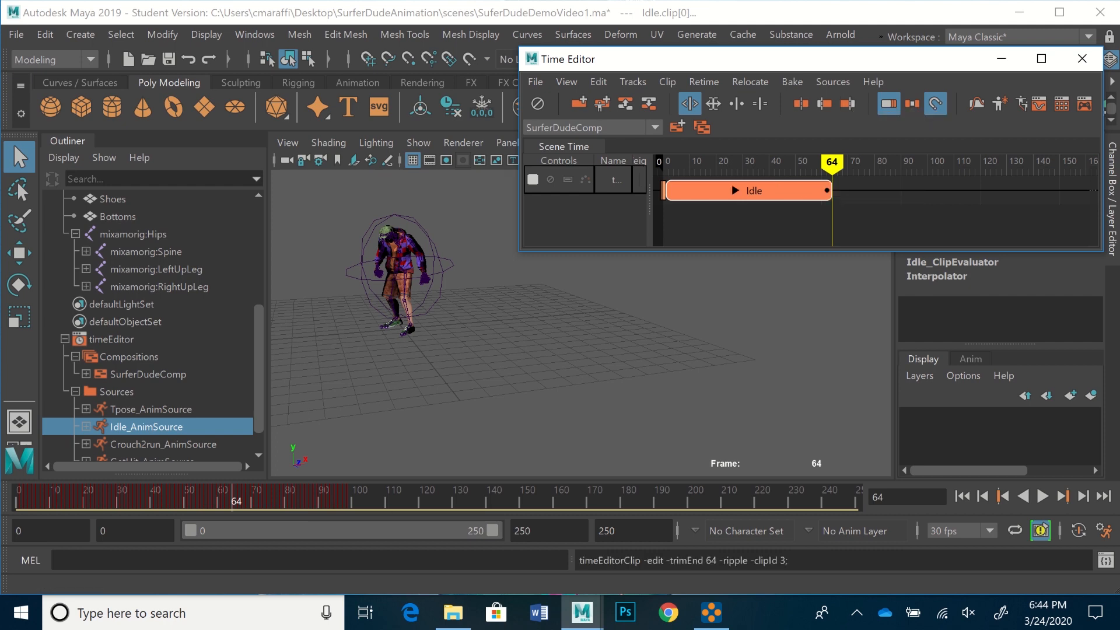
Add a second Idle_AnimSource clip directly after the trimmed Idle clip, at about frame 65, and preview the transition
mouse_move(162, 444)
middle_mouse_down()
mouse_move(524, 326)
mouse_move(855, 190)
mouse_move(835, 190)
middle_mouse_up()
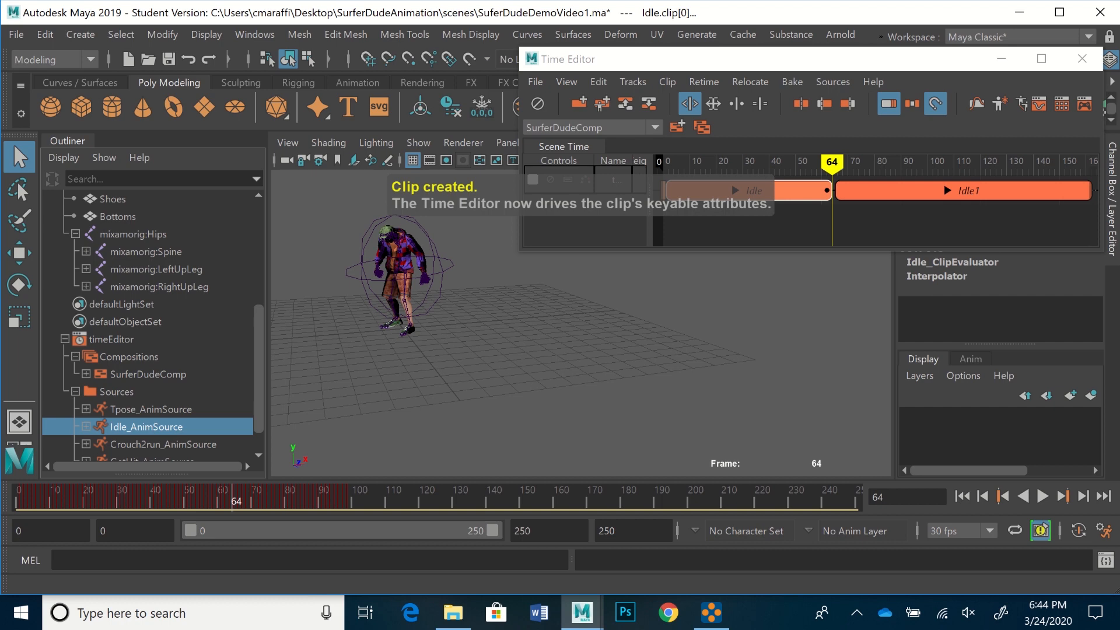
left_click_drag(831, 163, 890, 163)
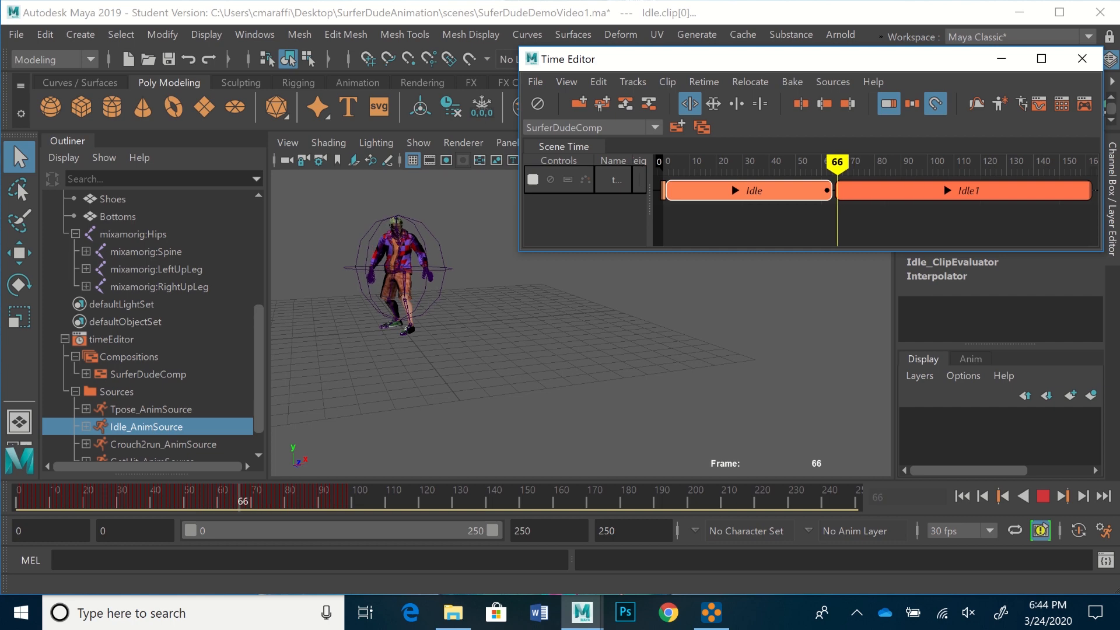
Switch the clip edge mode to scaling and stretch the second Idle clip's end to about frame 190
left_click(713, 103)
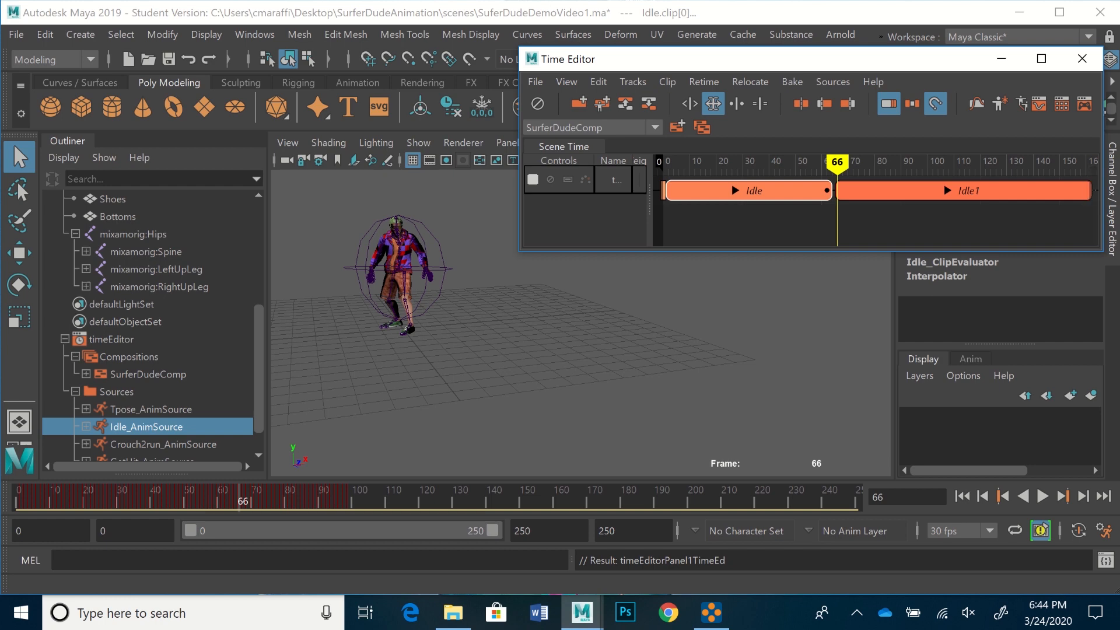
middle_click_drag(875, 216, 854, 215, "alt")
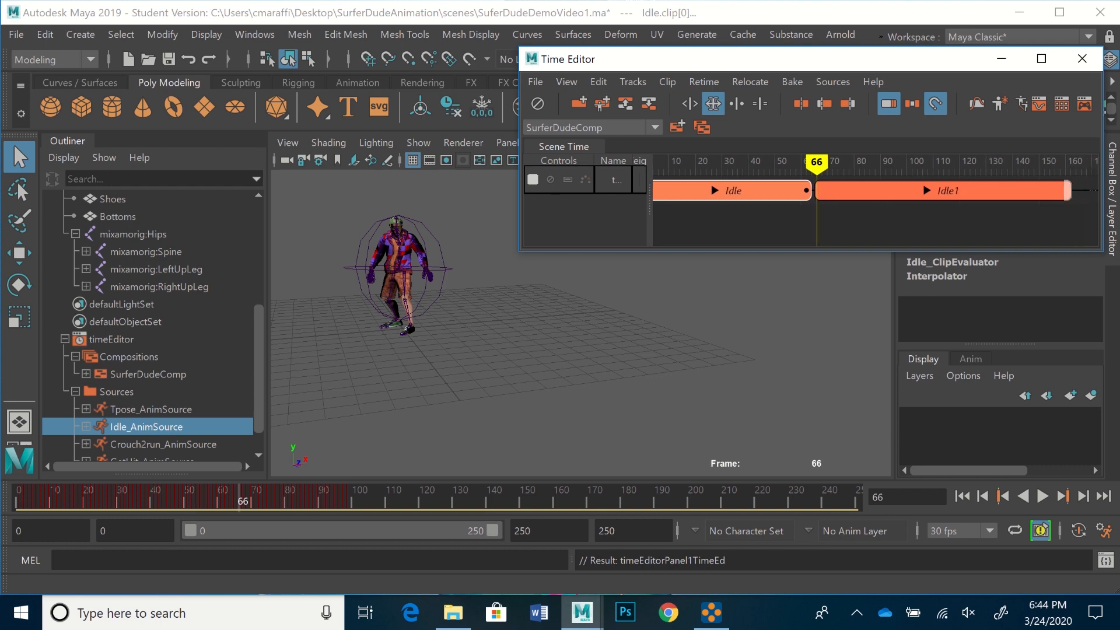
left_click_drag(584, 59, 509, 61)
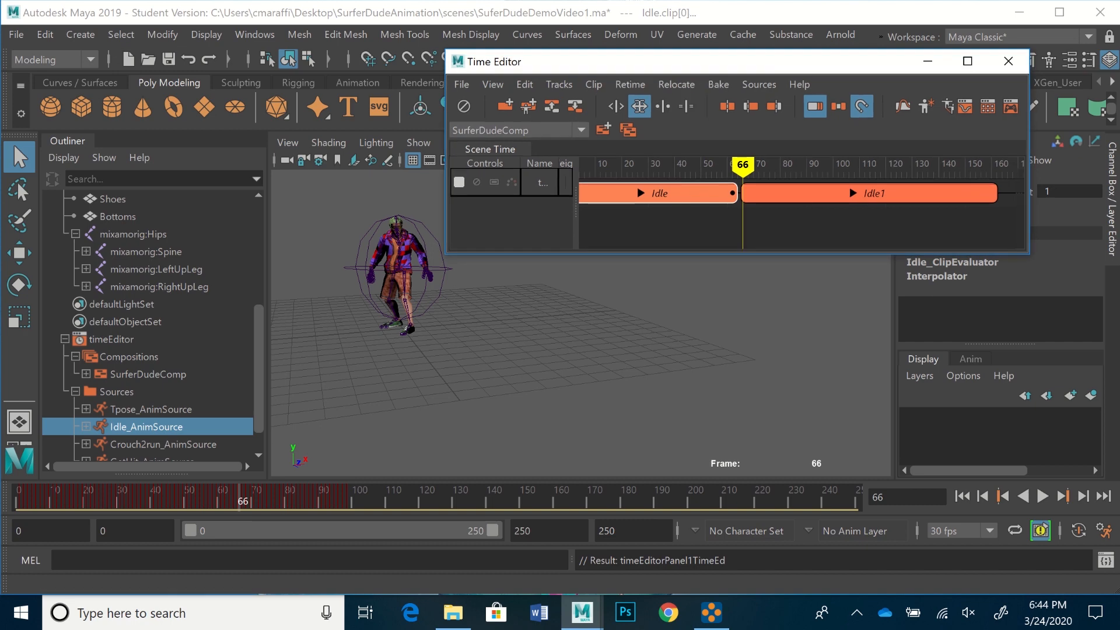
left_click_drag(993, 193, 1011, 192)
scroll(920, 193, "down", 3)
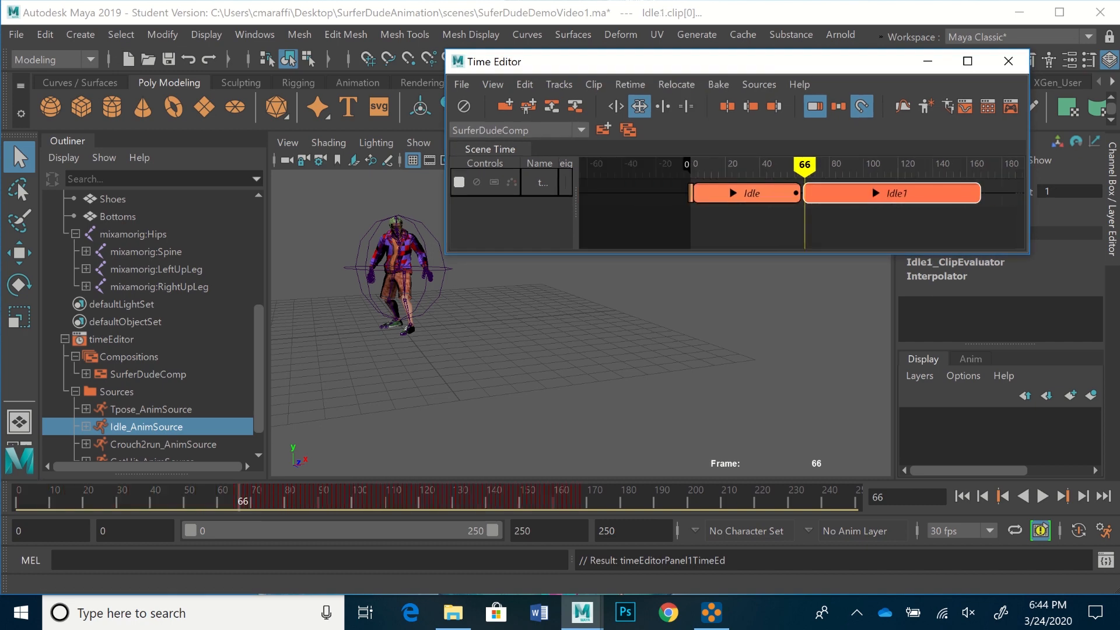
middle_click_drag(921, 193, 846, 193, "alt")
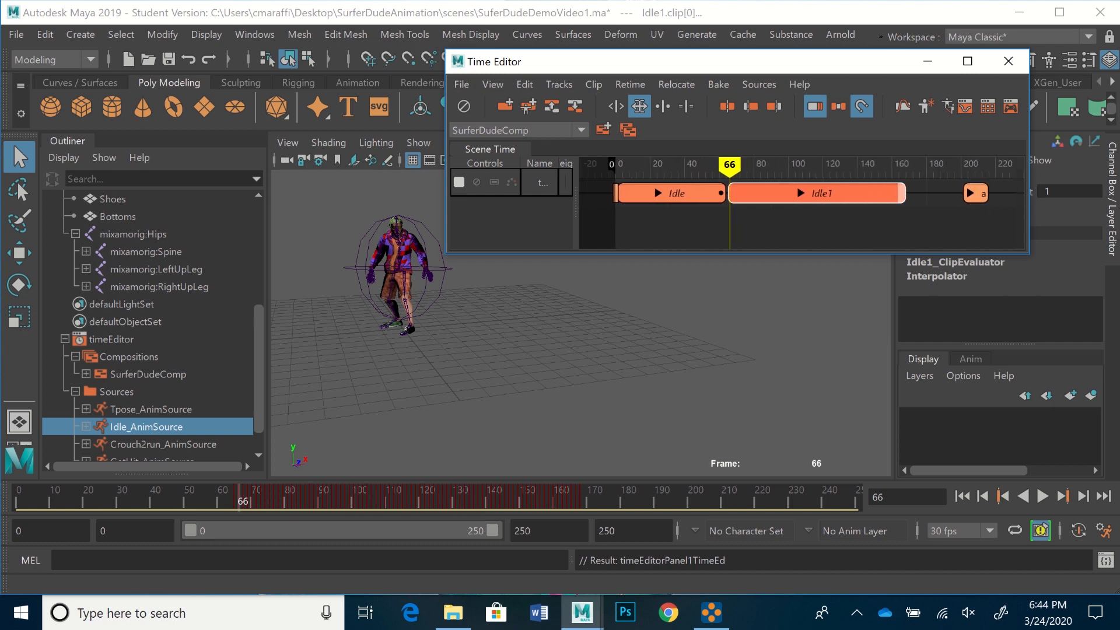
left_click_drag(904, 193, 948, 193)
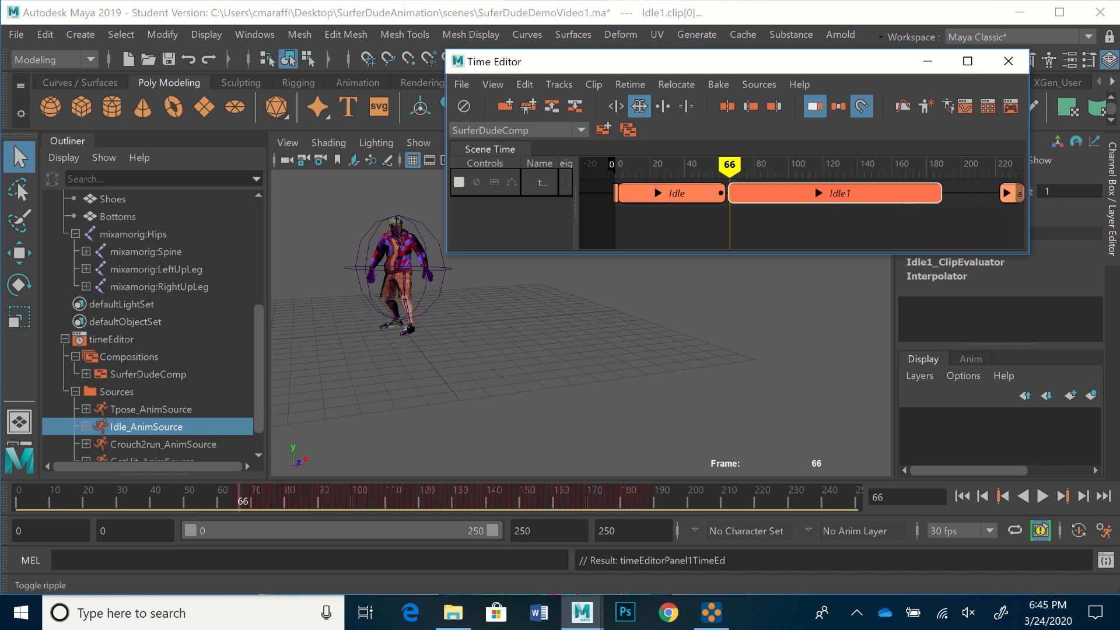
Turn off ripple editing and overlap the second Idle clip with the first, starting it at about frame 58
left_click(815, 105)
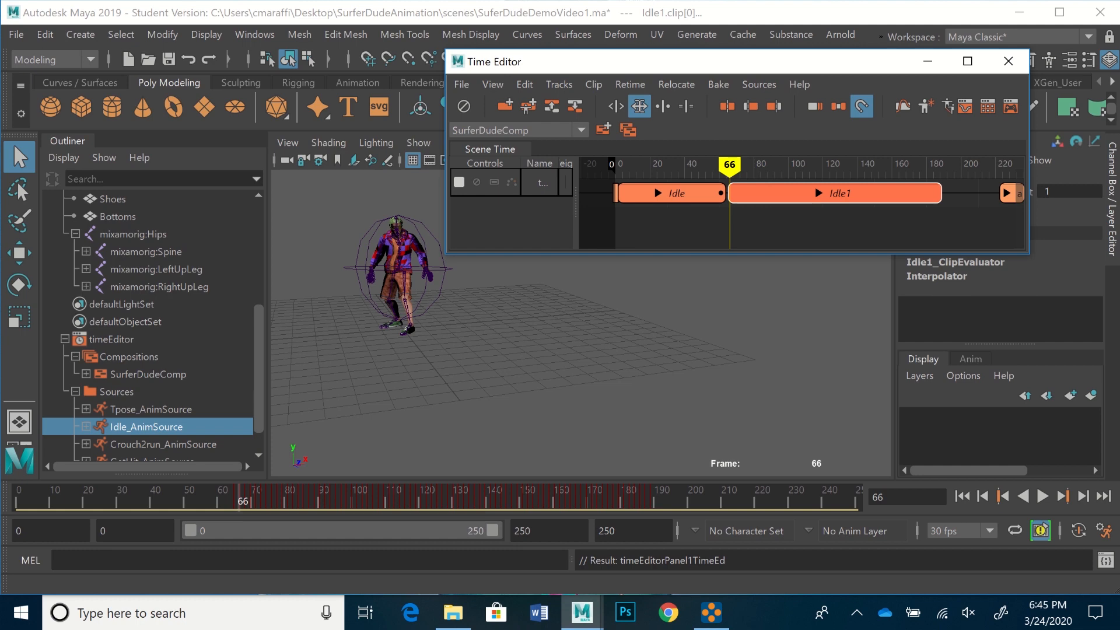
key("alt+v")
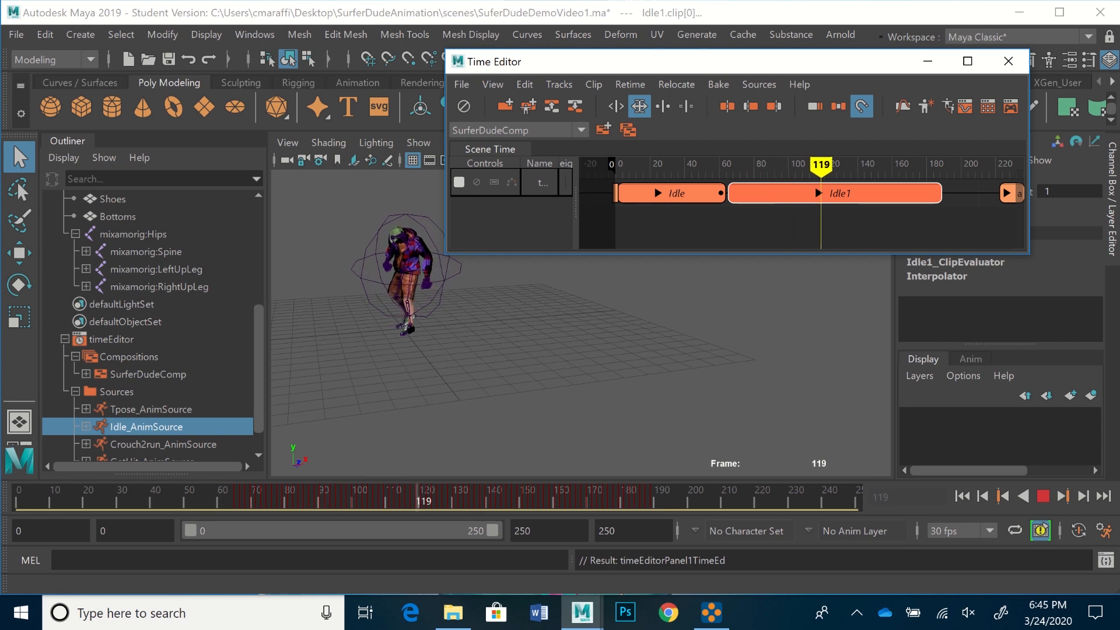
key("Escape")
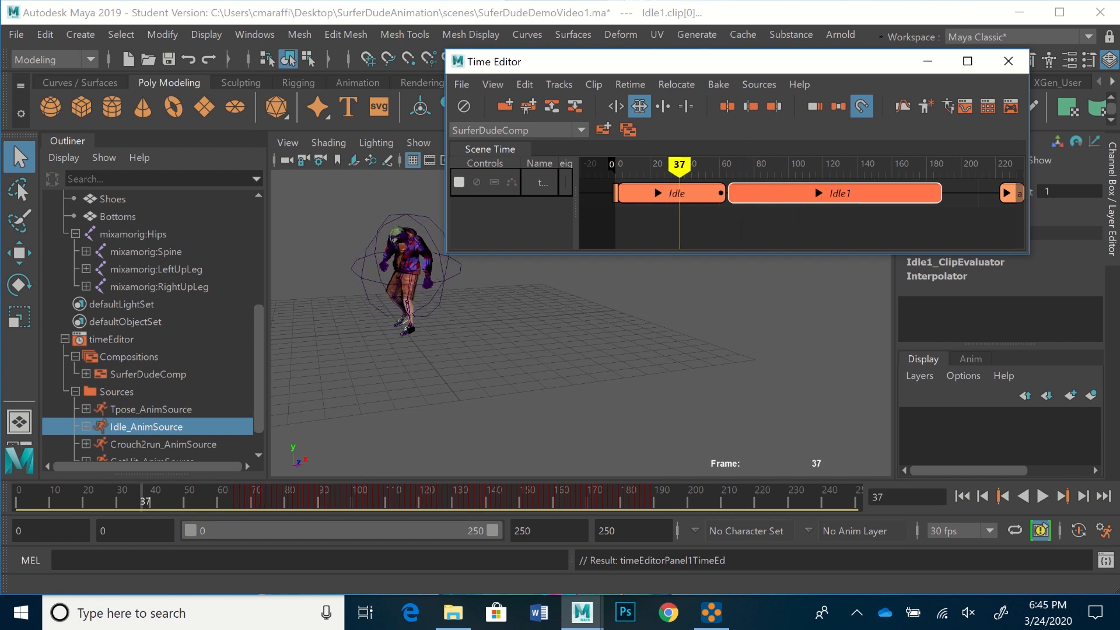
left_click_drag(771, 193, 755, 196)
key("alt+v")
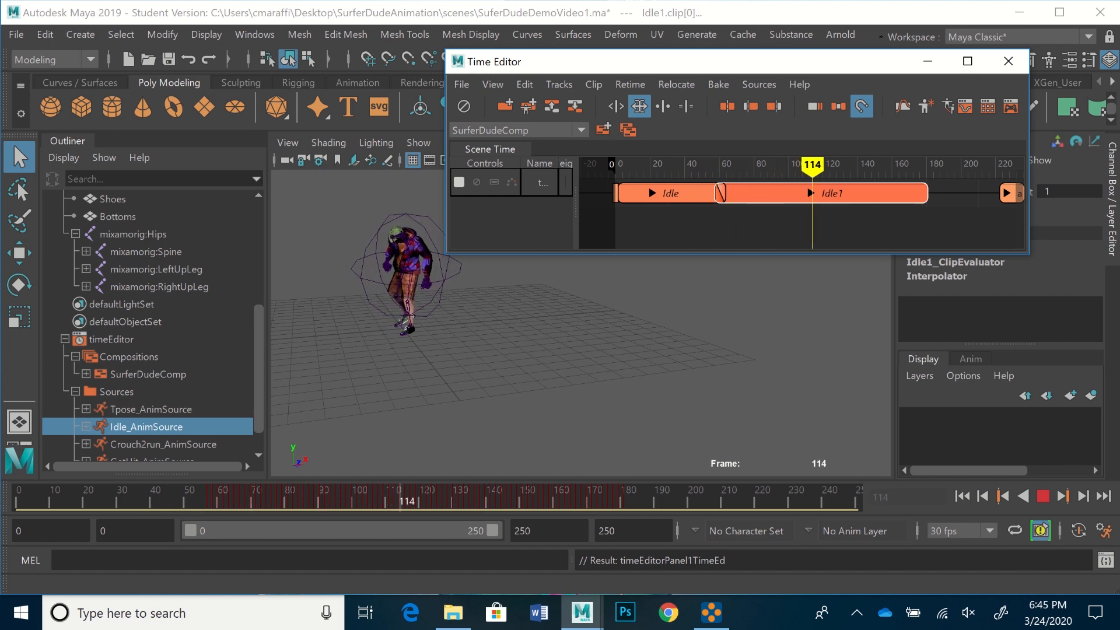
Stretch the second Idle clip's end to about frame 192 and play the sequence from the T-pose
left_click(779, 164)
left_click_drag(924, 192, 945, 193)
left_click_drag(779, 165, 613, 164)
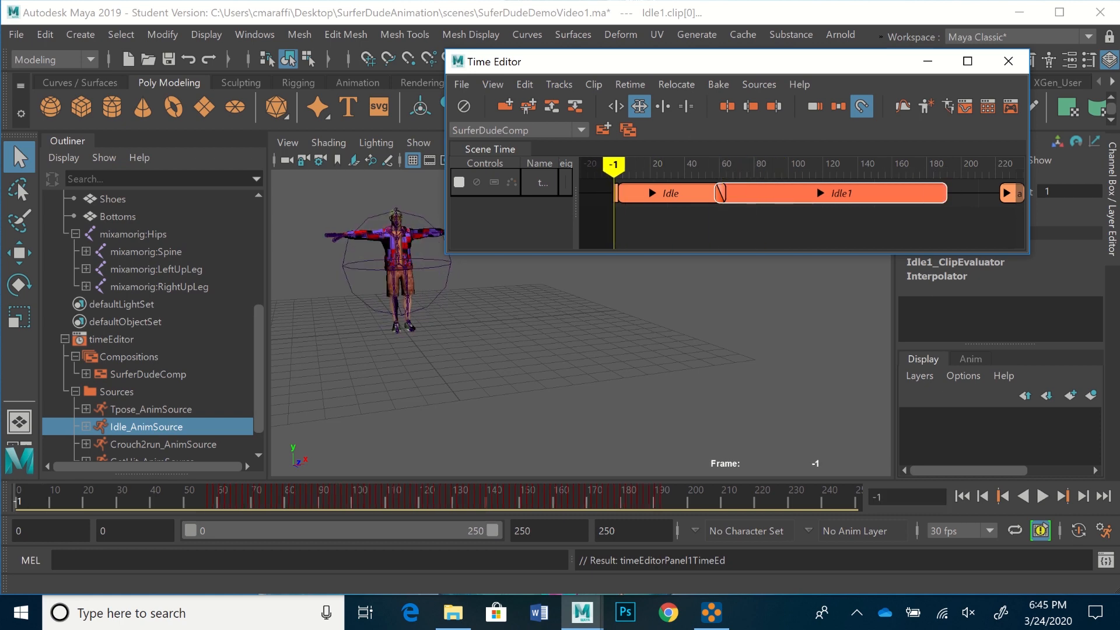
left_click(1042, 496)
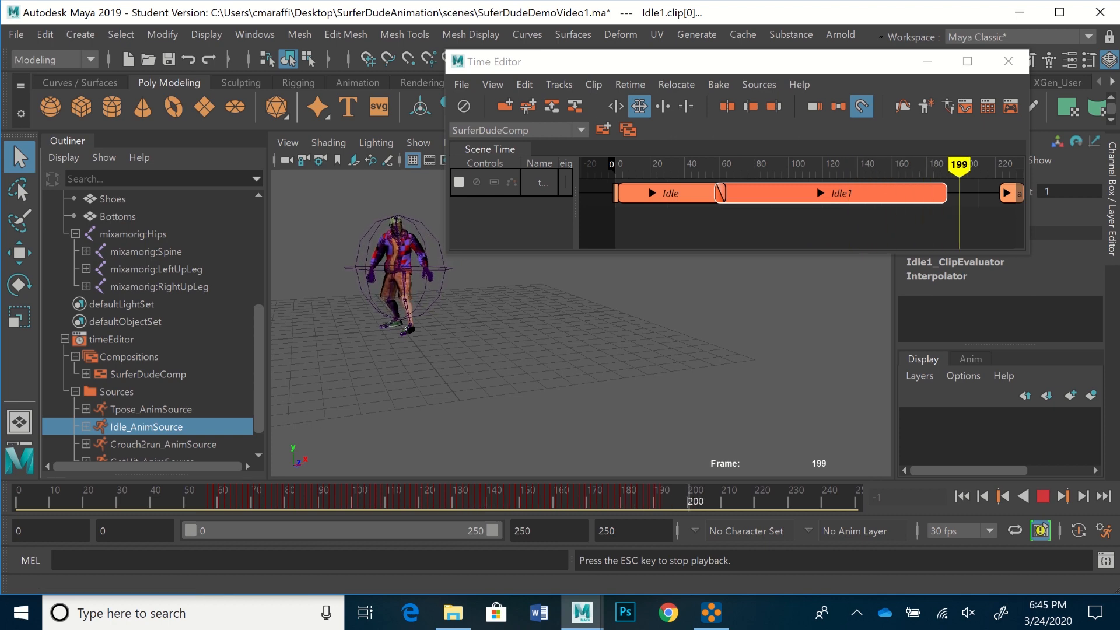
key("Escape")
left_click_drag(1009, 165, 745, 165)
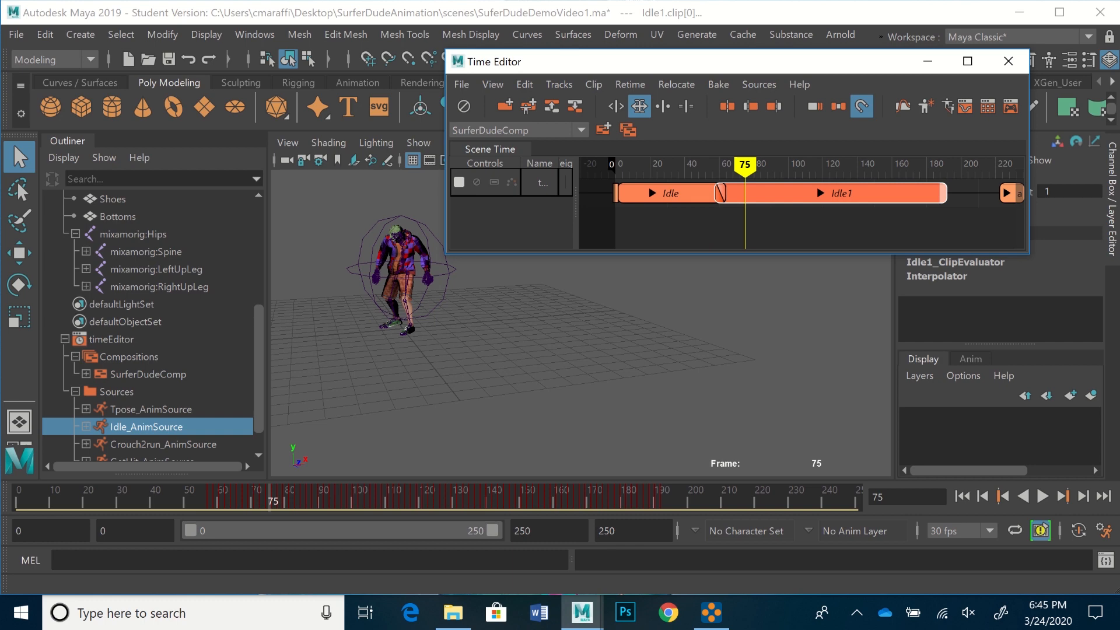
Compress the second Idle clip to end at about frame 121, playing the sequence back to judge its speed
left_click_drag(945, 193, 816, 193)
left_click_drag(744, 165, 627, 165)
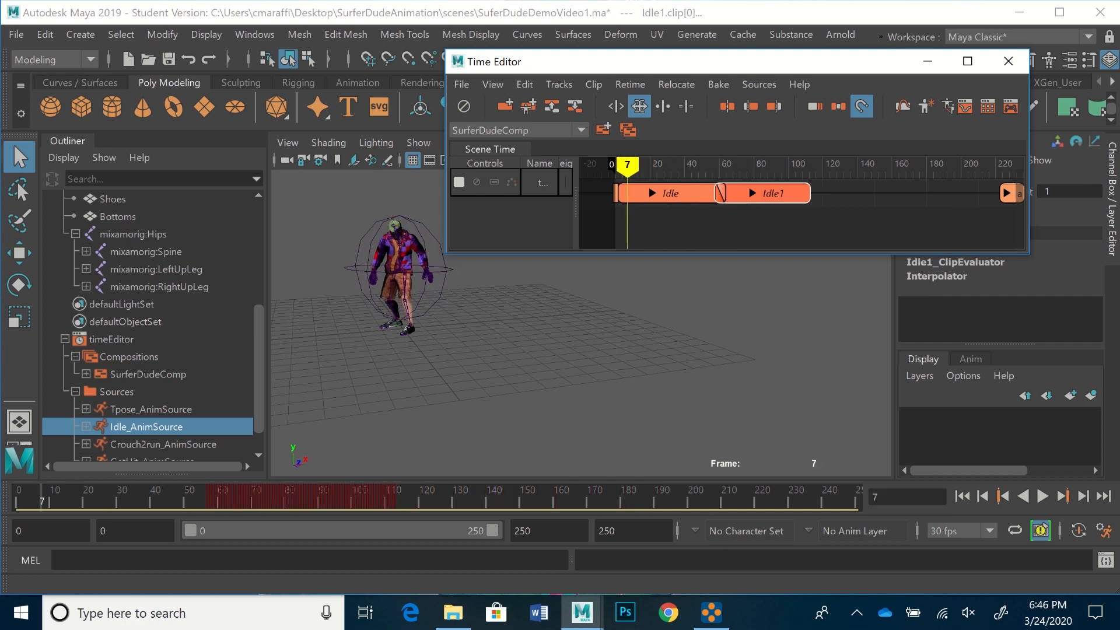
left_click(1042, 496)
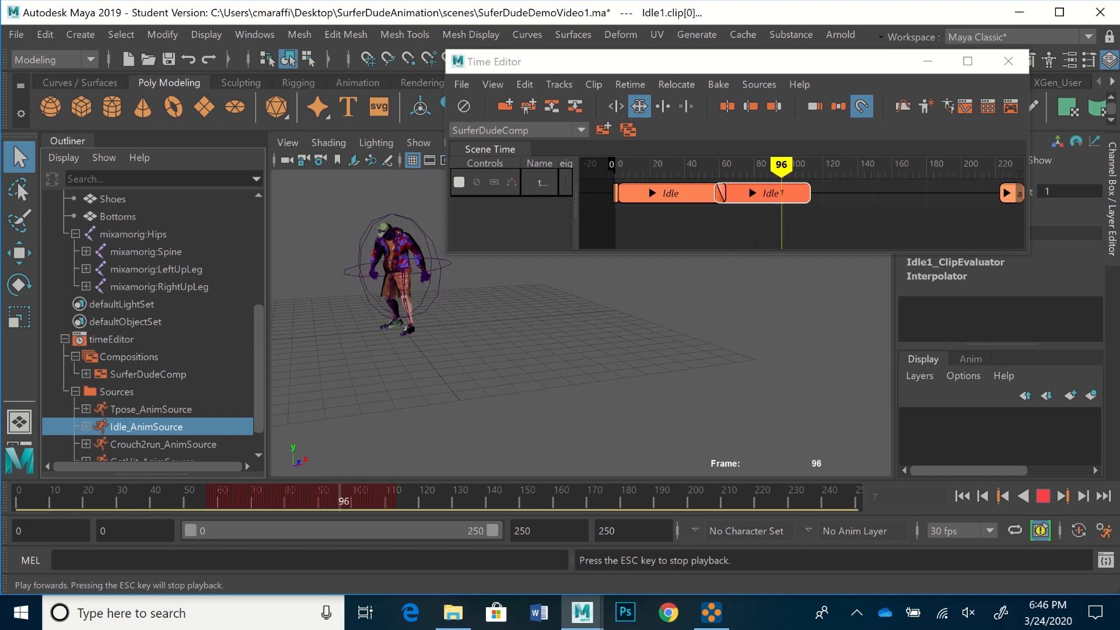
key("Escape")
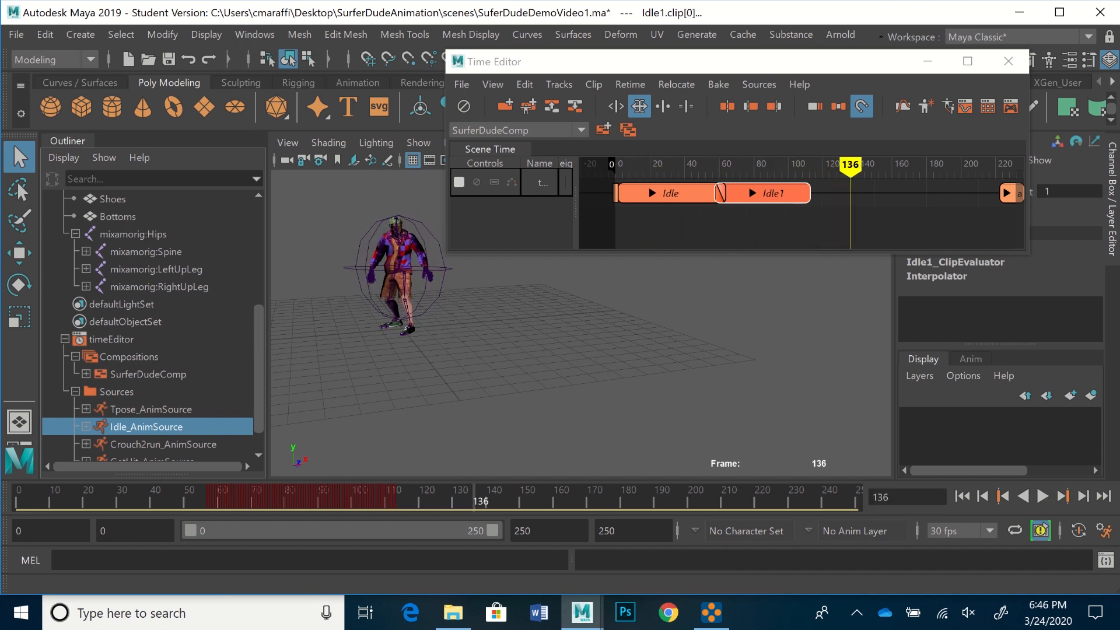
left_click_drag(807, 193, 823, 193)
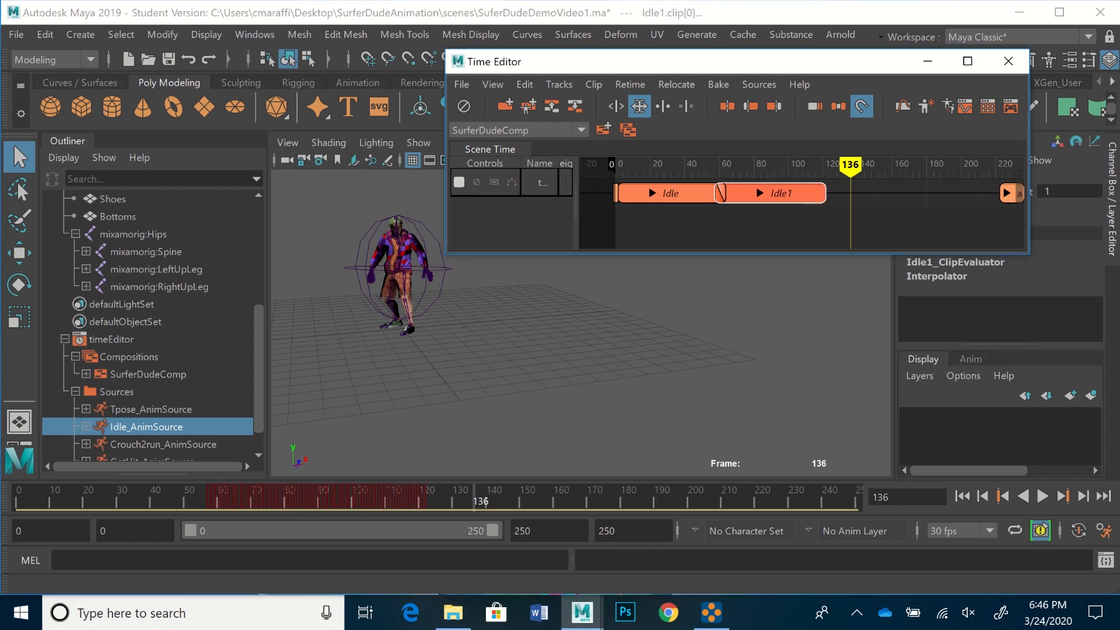
key("alt+v")
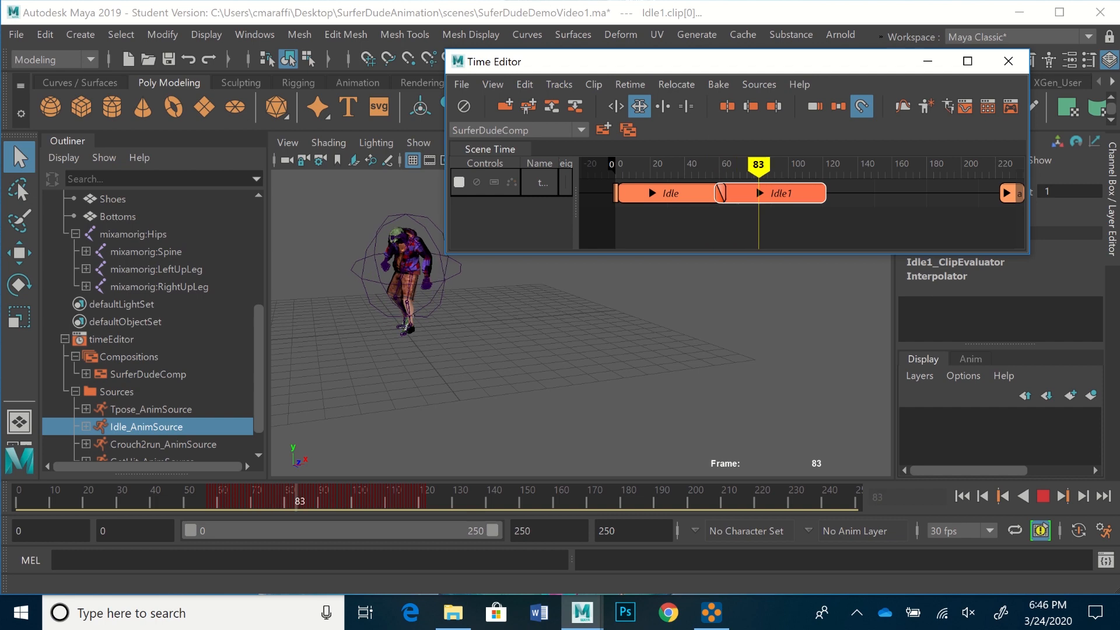
key("alt+v")
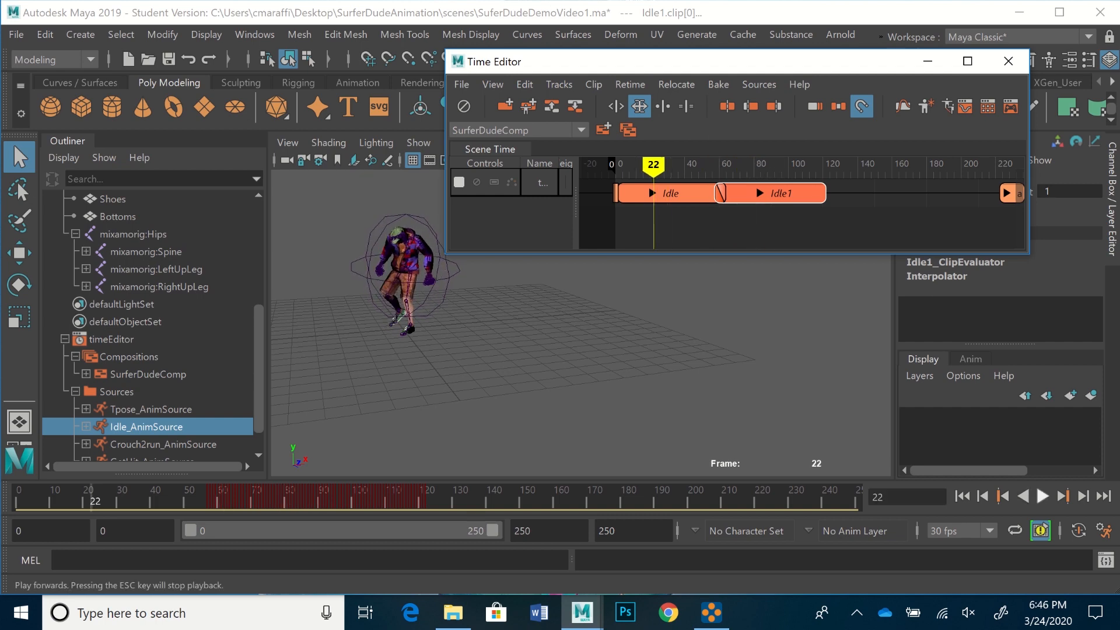
left_click(1042, 496)
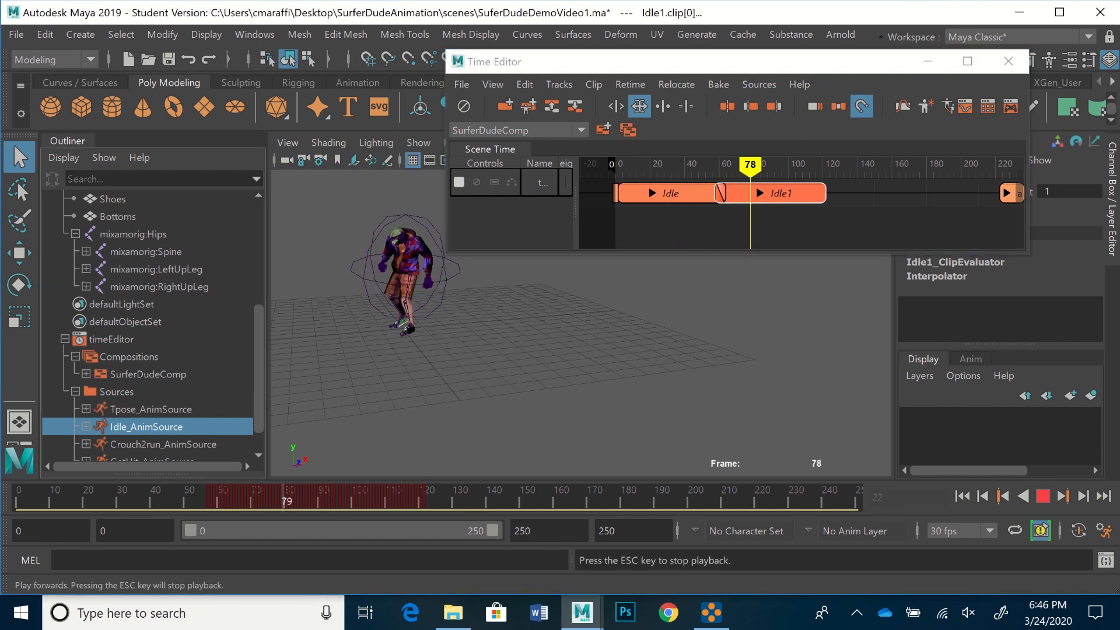
key("Escape")
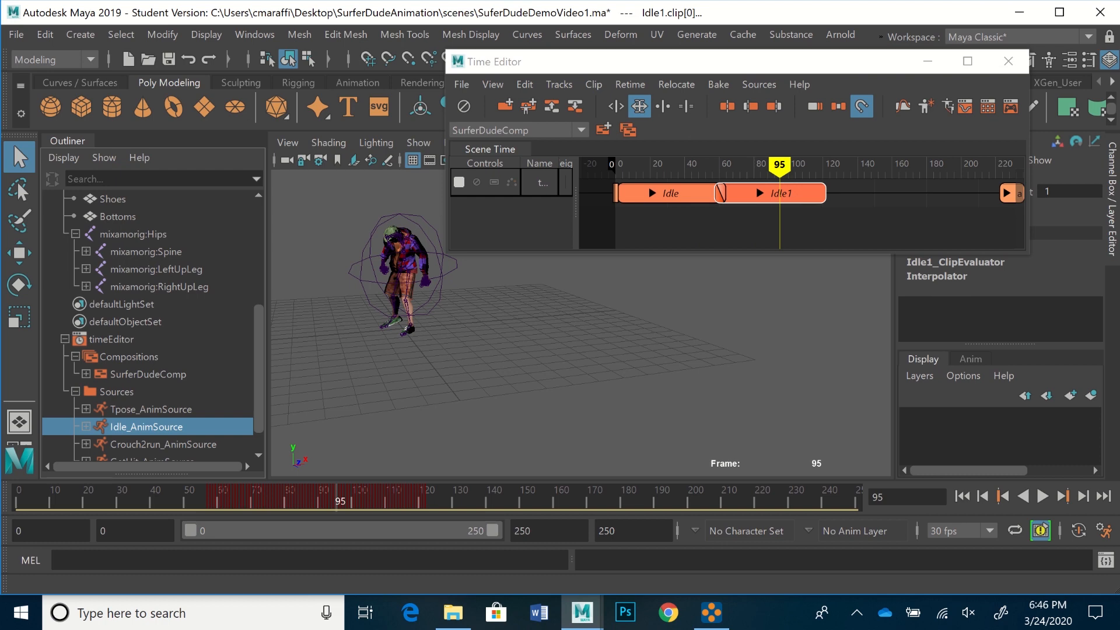
Widen the crossfade by moving the second Idle clip to start at about frame 55, and play back the blend
mouse_move(746, 191)
left_mouse_down()
mouse_move(732, 165)
mouse_move(644, 165)
left_mouse_up()
left_click(1042, 496)
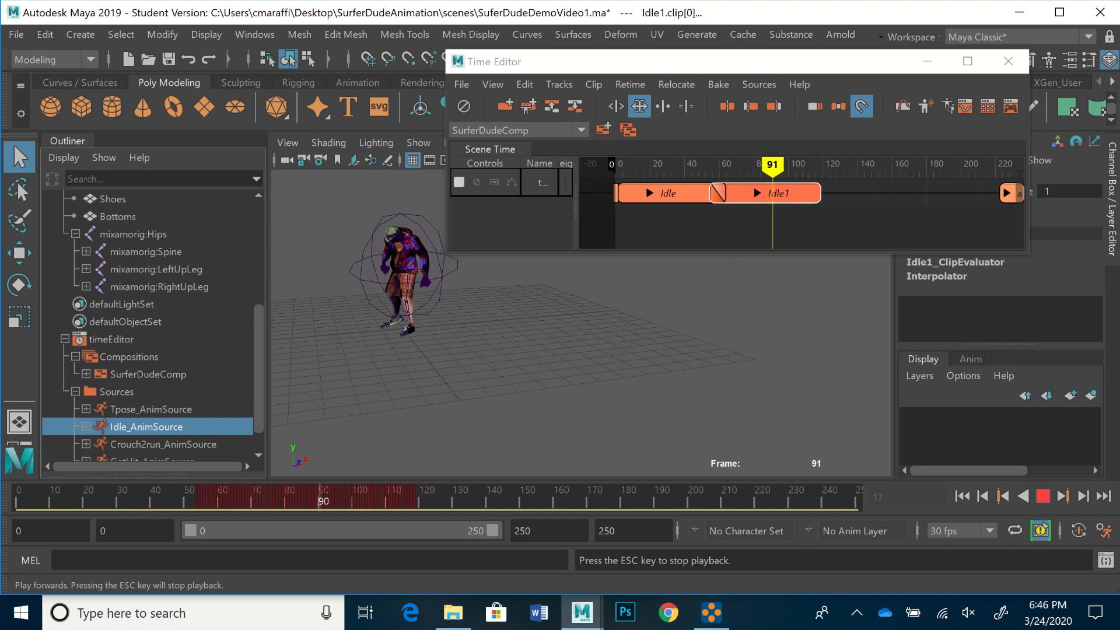
key("Escape")
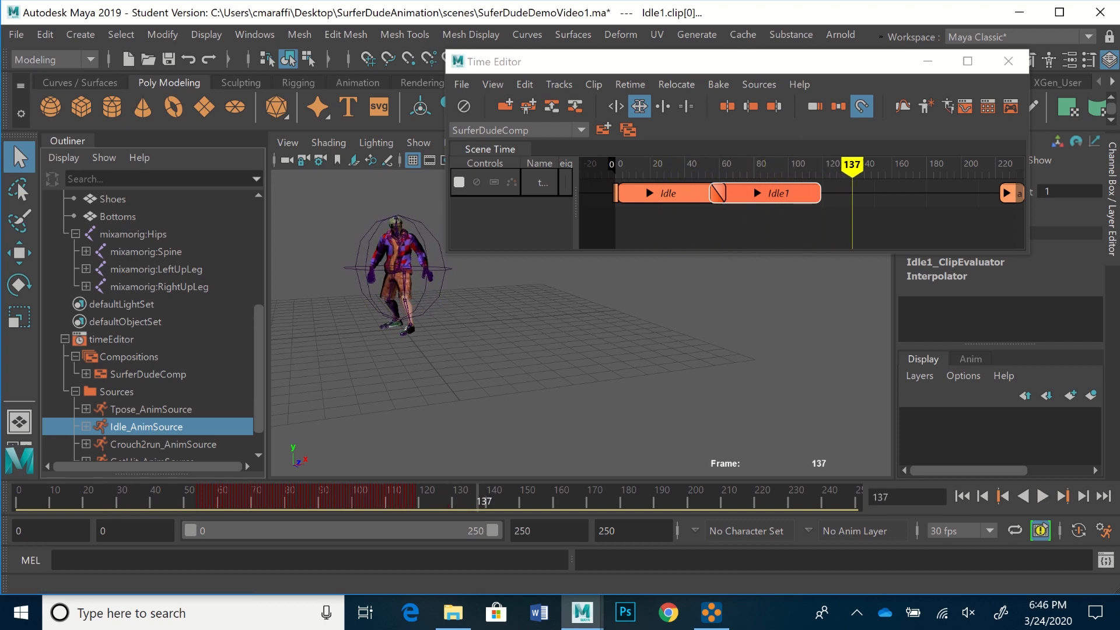
mouse_move(852, 165)
left_mouse_down()
mouse_move(688, 165)
mouse_move(803, 165)
mouse_move(775, 165)
mouse_move(788, 165)
left_mouse_up()
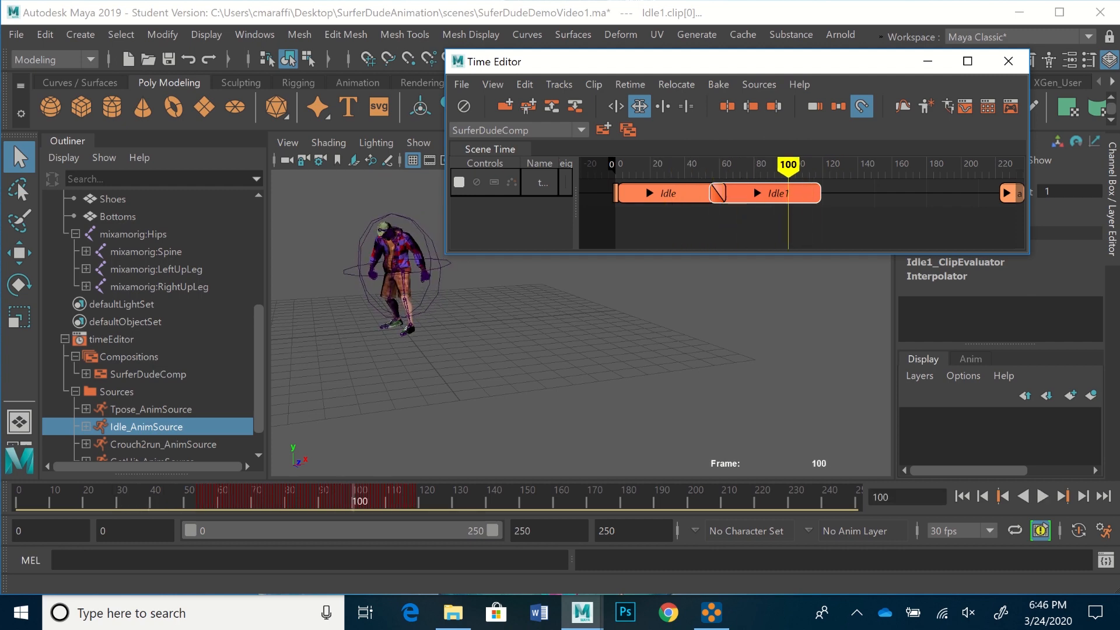
Add the Crouch2run source to the track as a clip right after Idle1, at about frame 120, and play the transition
scroll(148, 321, "down", 2)
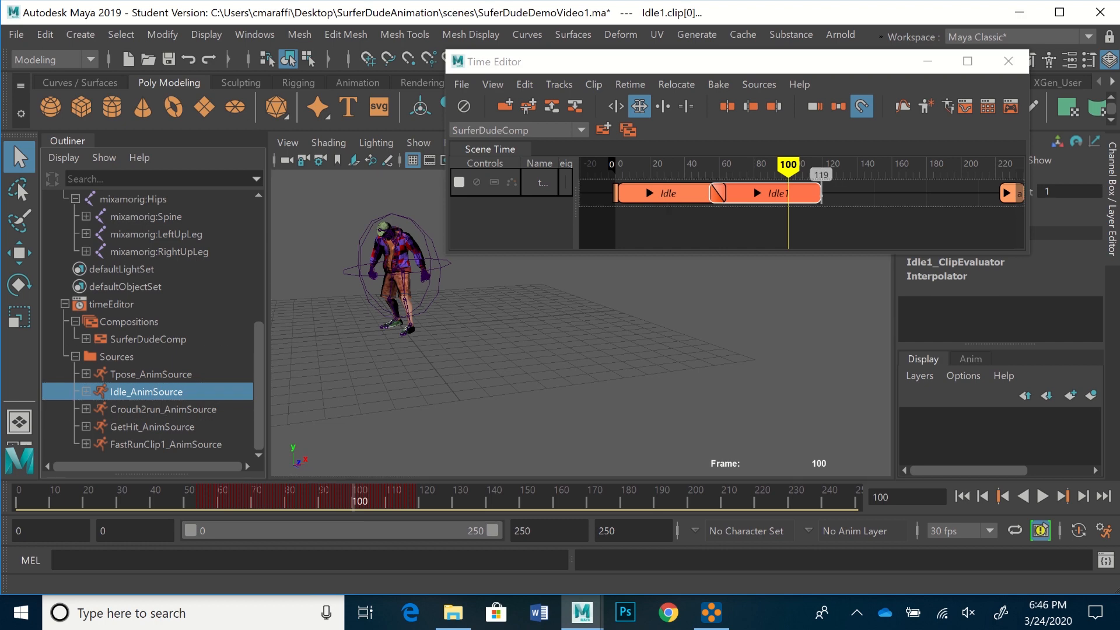
middle_click_drag(821, 193, 824, 193)
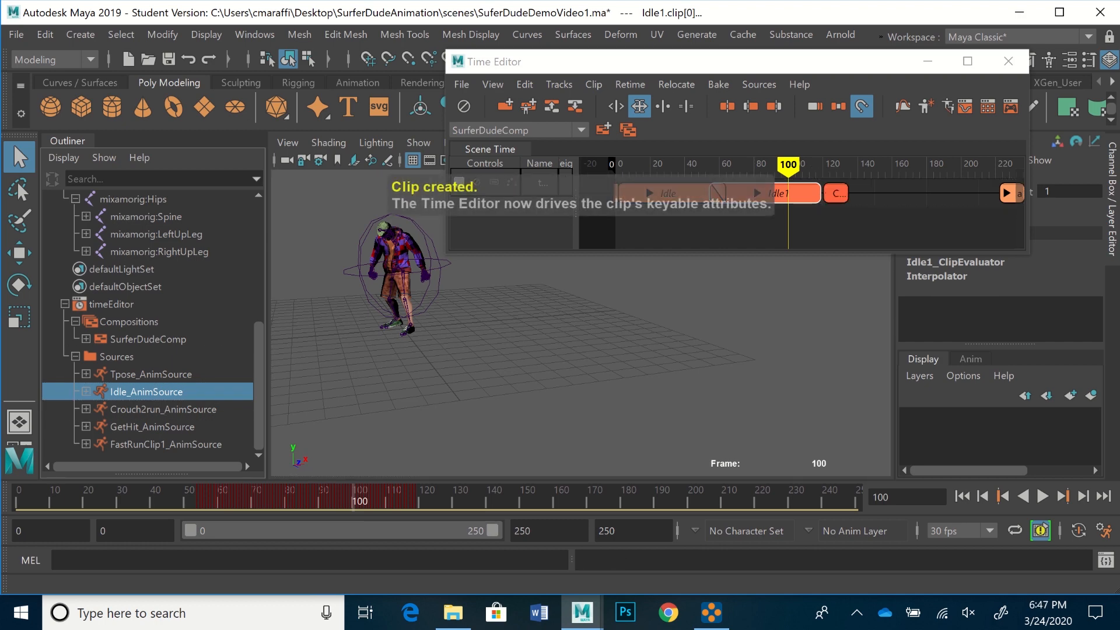
key("alt+v")
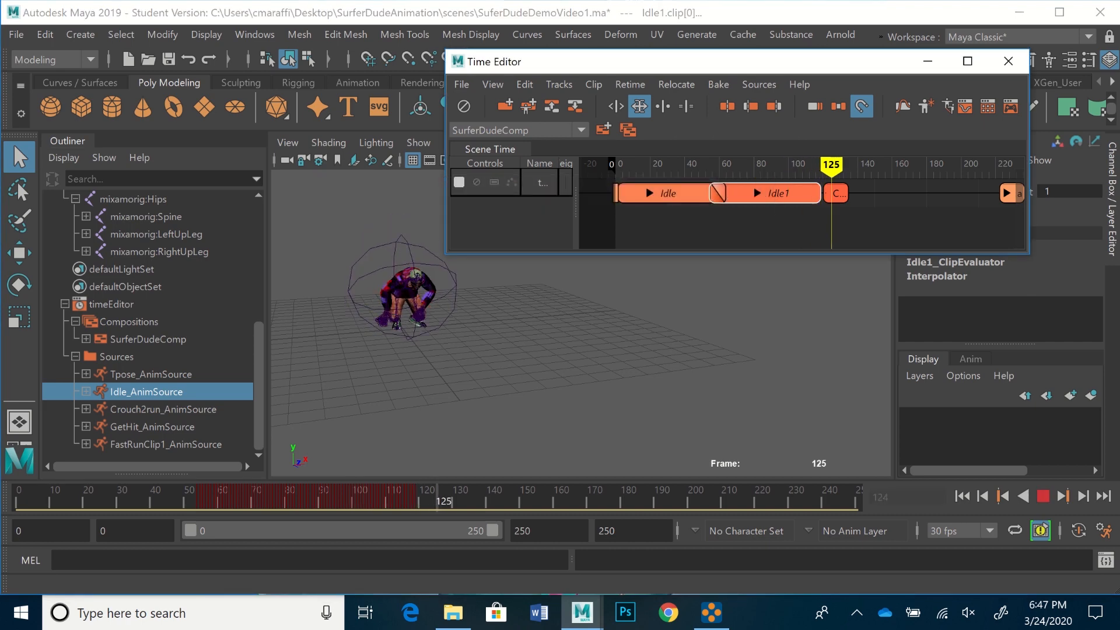
left_click_drag(838, 165, 798, 164)
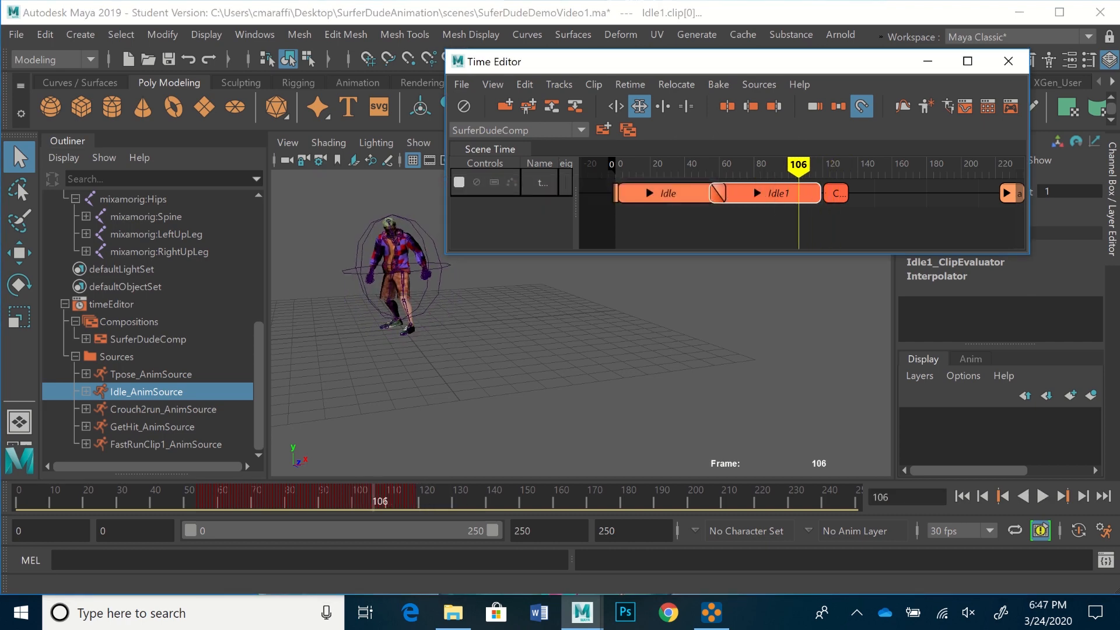
left_click(1042, 496)
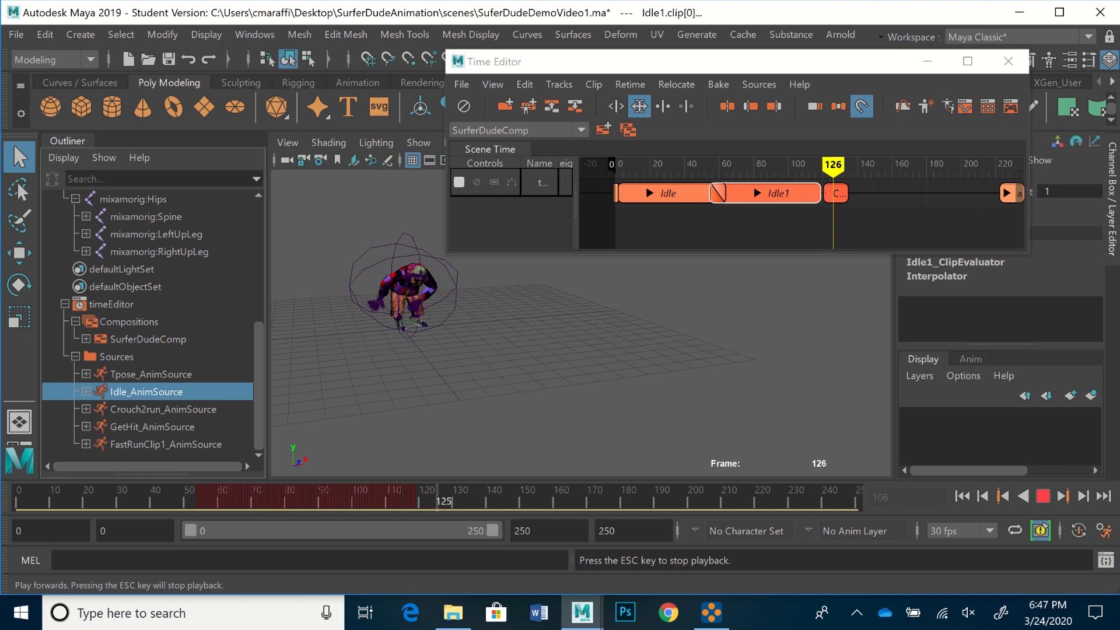
left_click(1042, 496)
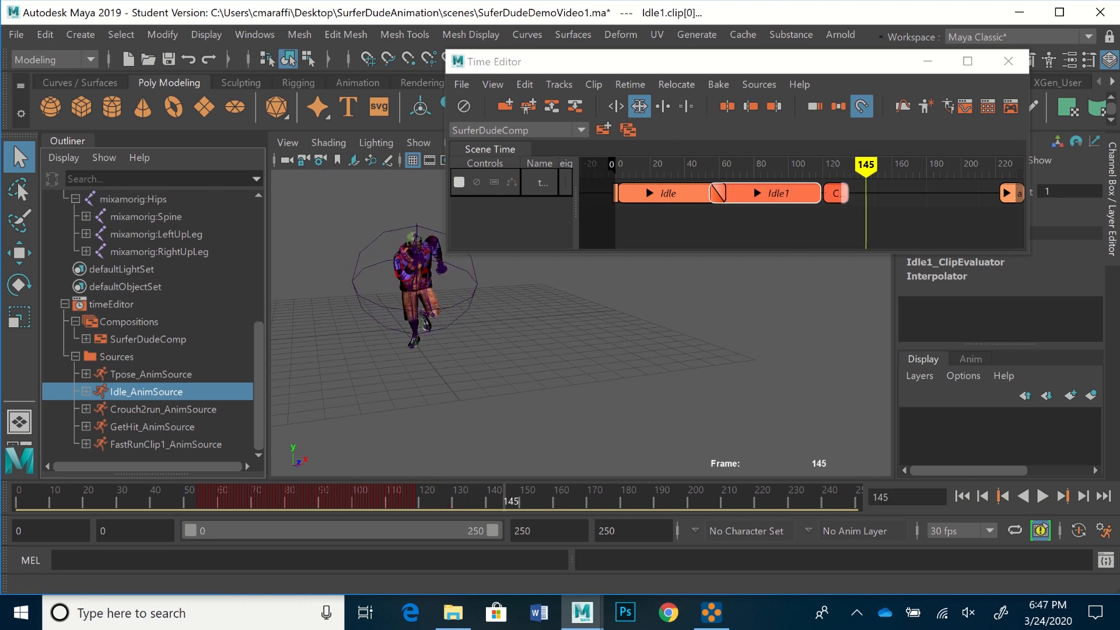
Stretch the Crouch2run clip's end to about frame 158 to slow it down, and play the slower motion
left_click_drag(866, 165, 783, 165)
left_click_drag(845, 193, 896, 193)
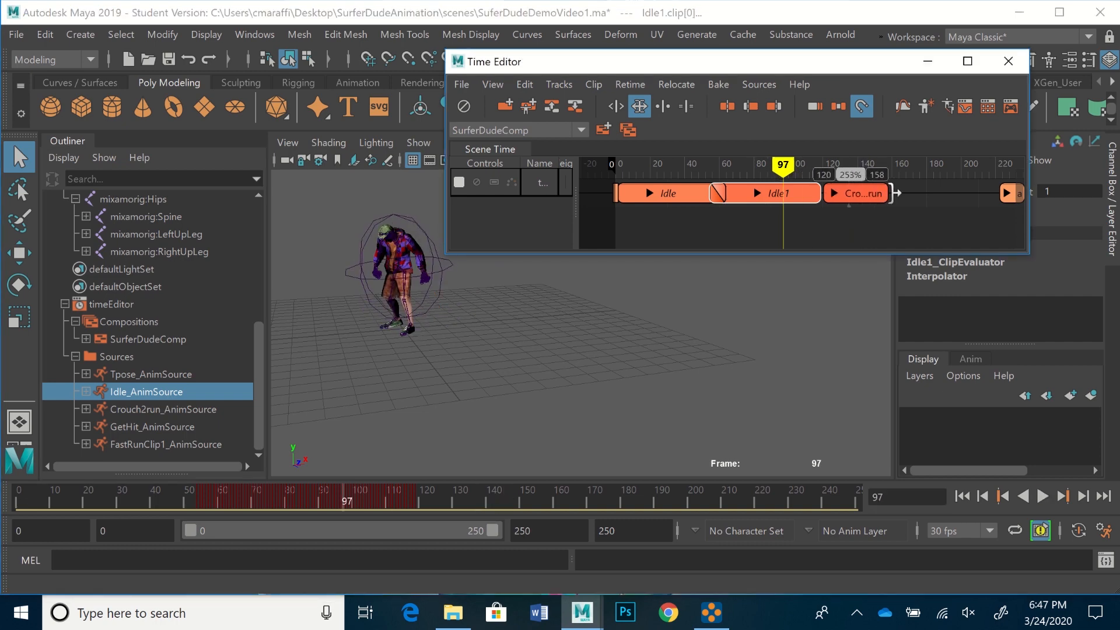
left_click(887, 193)
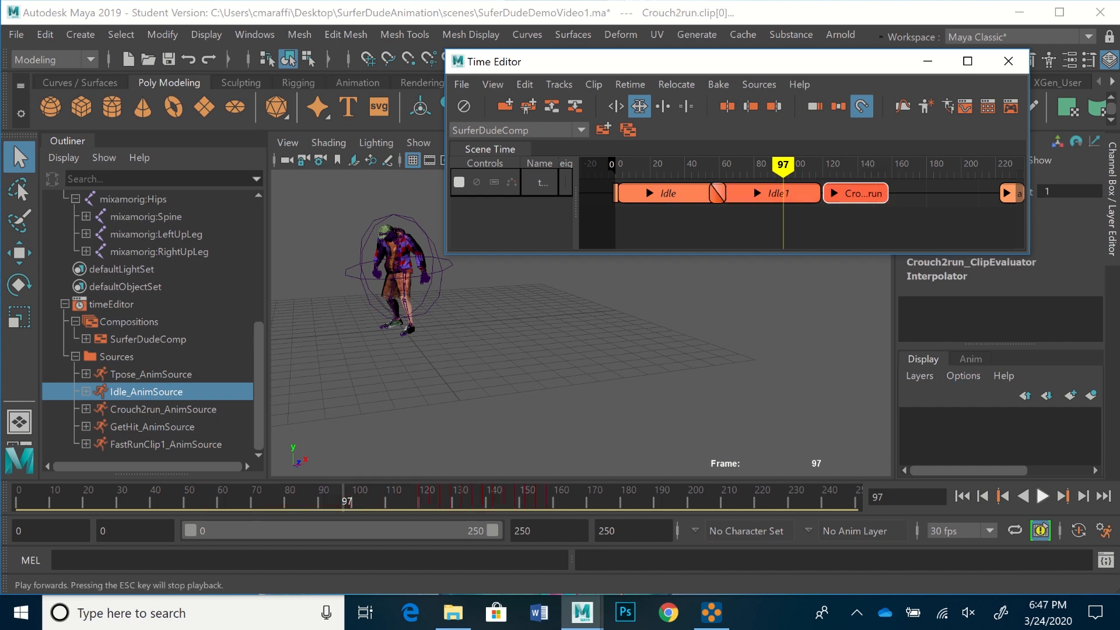
left_click(1042, 496)
key("Escape")
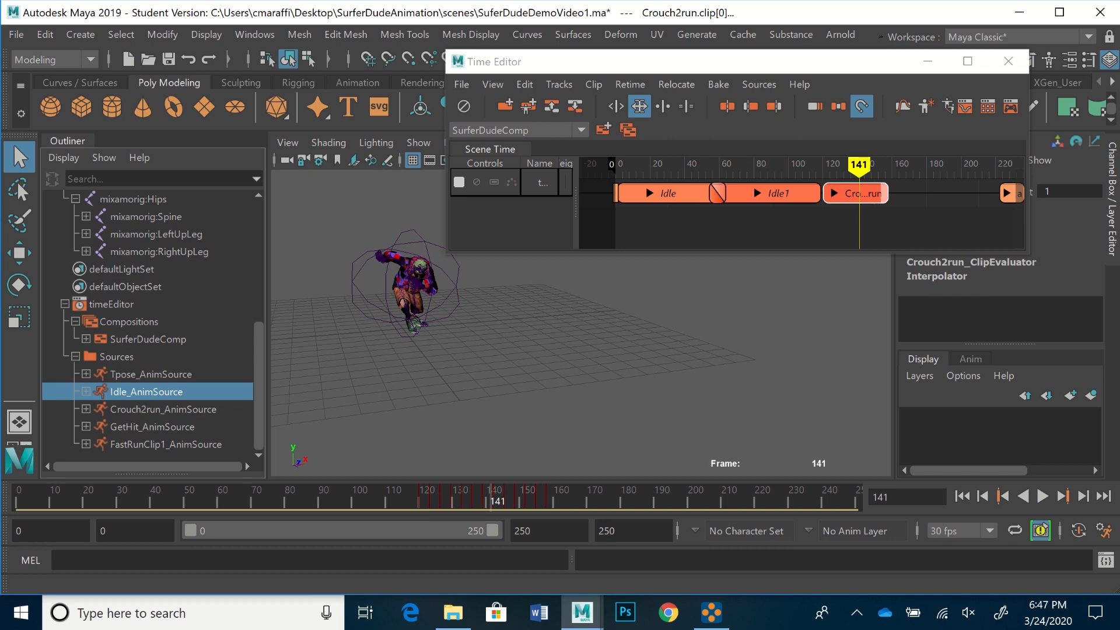
Shift Crouch2run to about frame 145, then hold Idle1's end to about frame 128 and Crouch2run's start from about frame 135
left_click_drag(859, 165, 799, 165)
left_click_drag(853, 193, 900, 194)
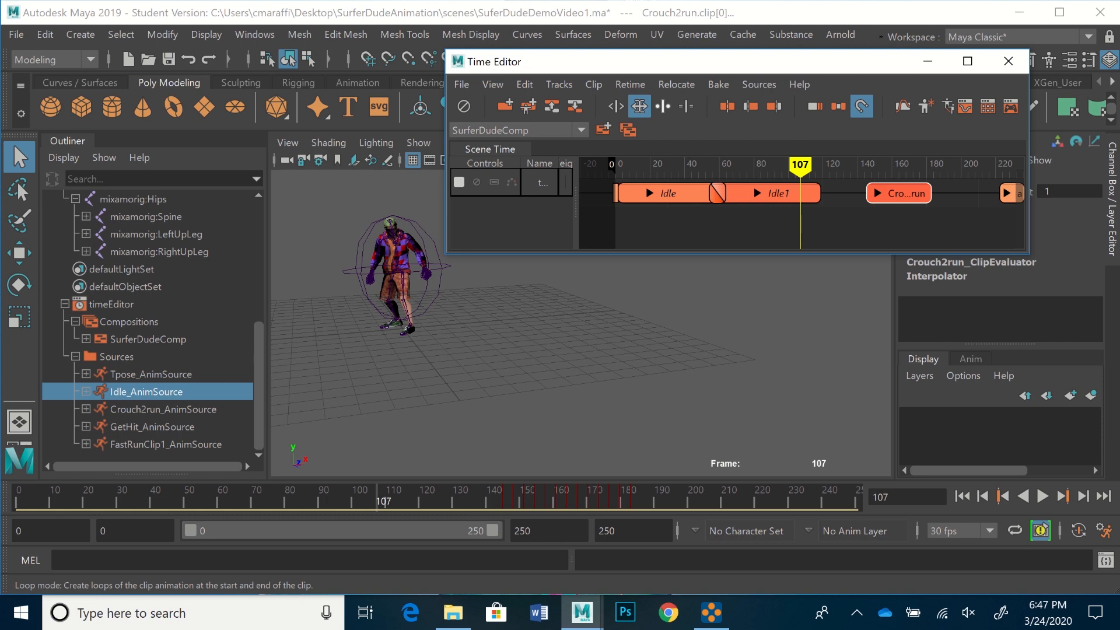
left_click(685, 106)
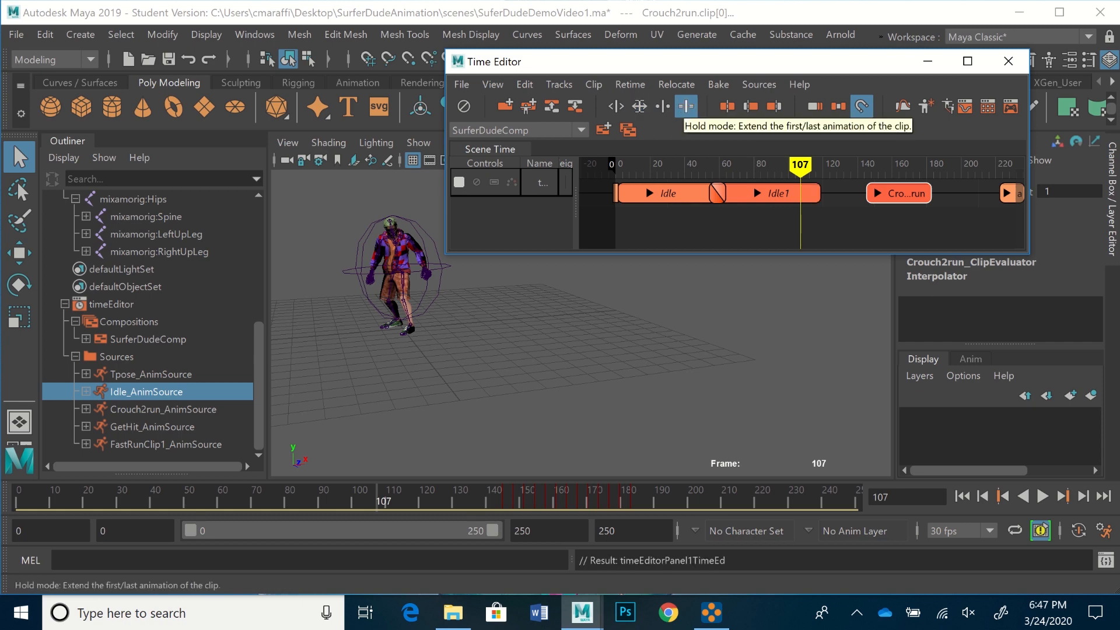
left_click_drag(819, 192, 841, 193)
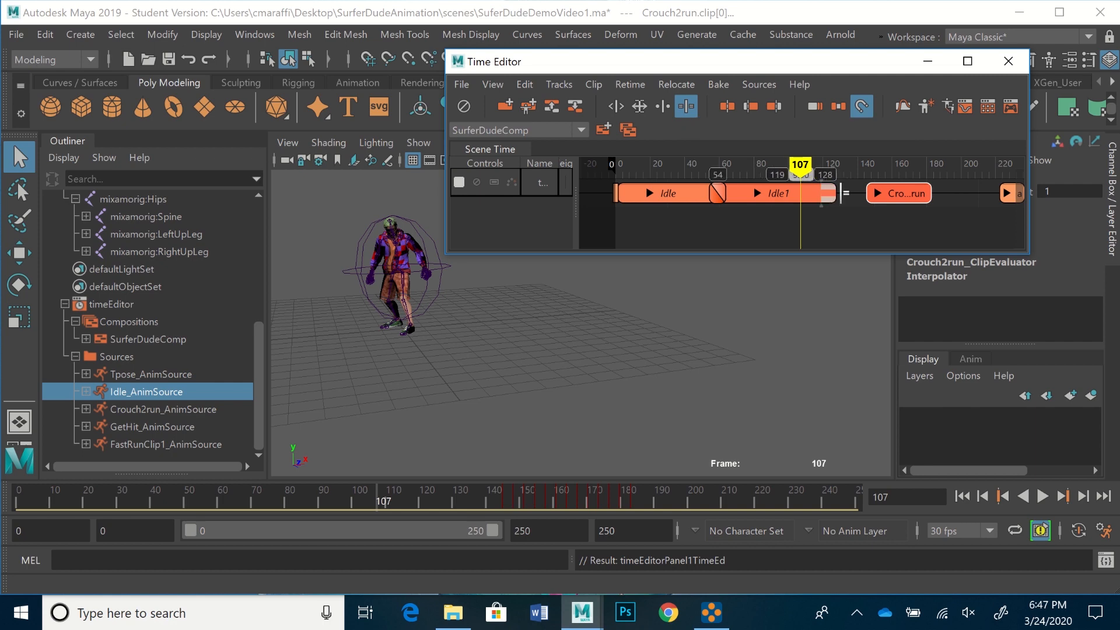
left_click_drag(840, 193, 841, 193)
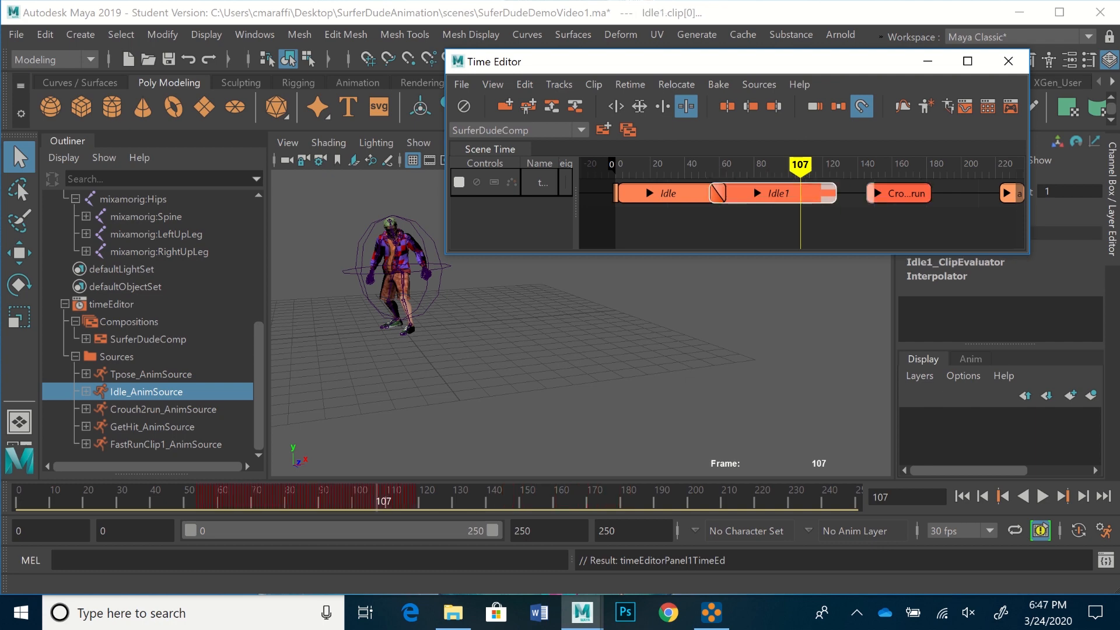
left_click_drag(861, 193, 846, 193)
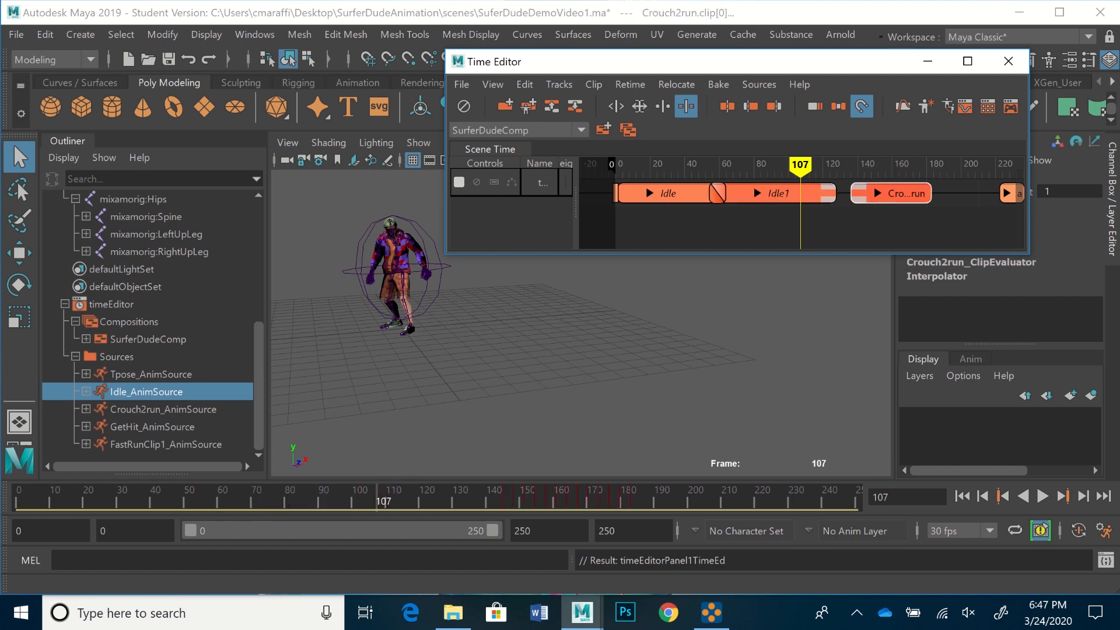
left_click_drag(851, 193, 849, 193)
Switch to trim mode, overlap the start of Crouch2run with the held end of Idle1 as a crossfade, and play the blend
left_click(615, 106)
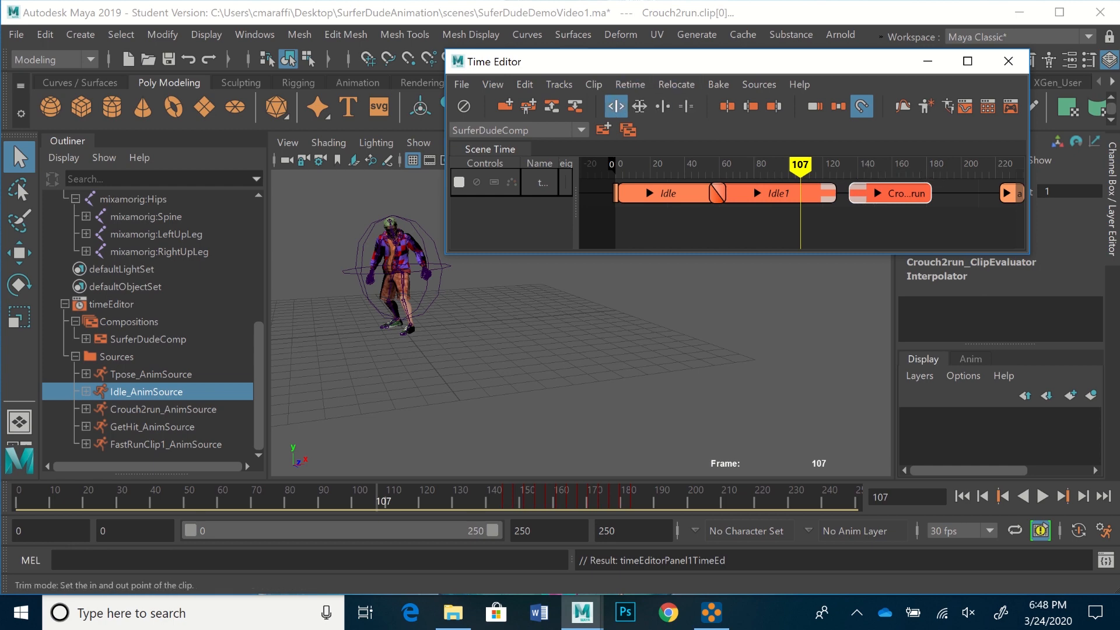
left_click_drag(875, 194, 840, 199)
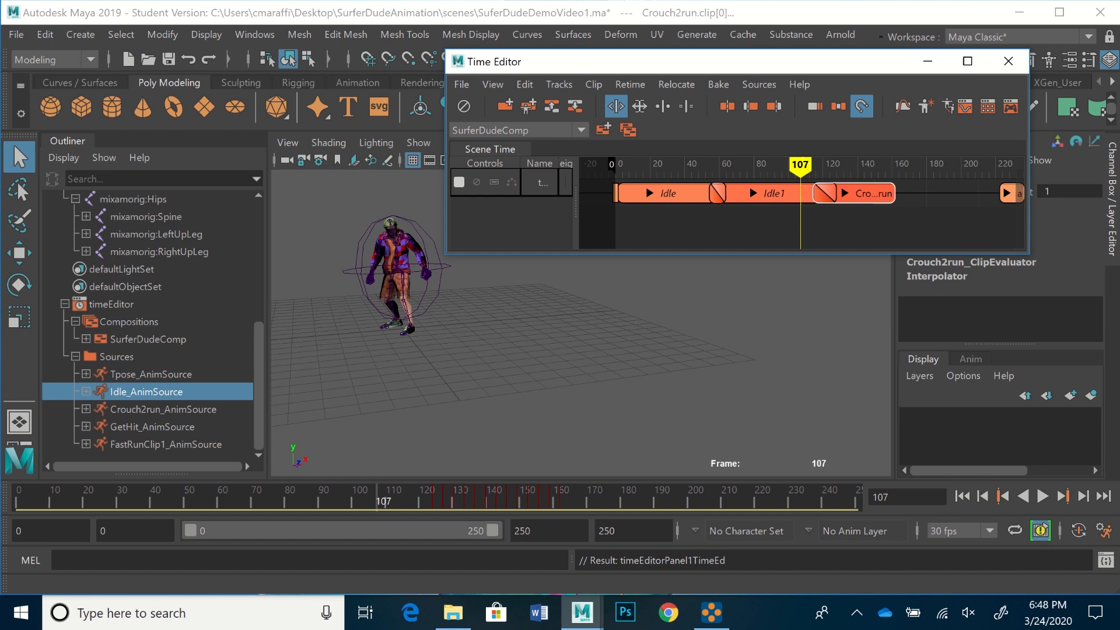
key("alt+v")
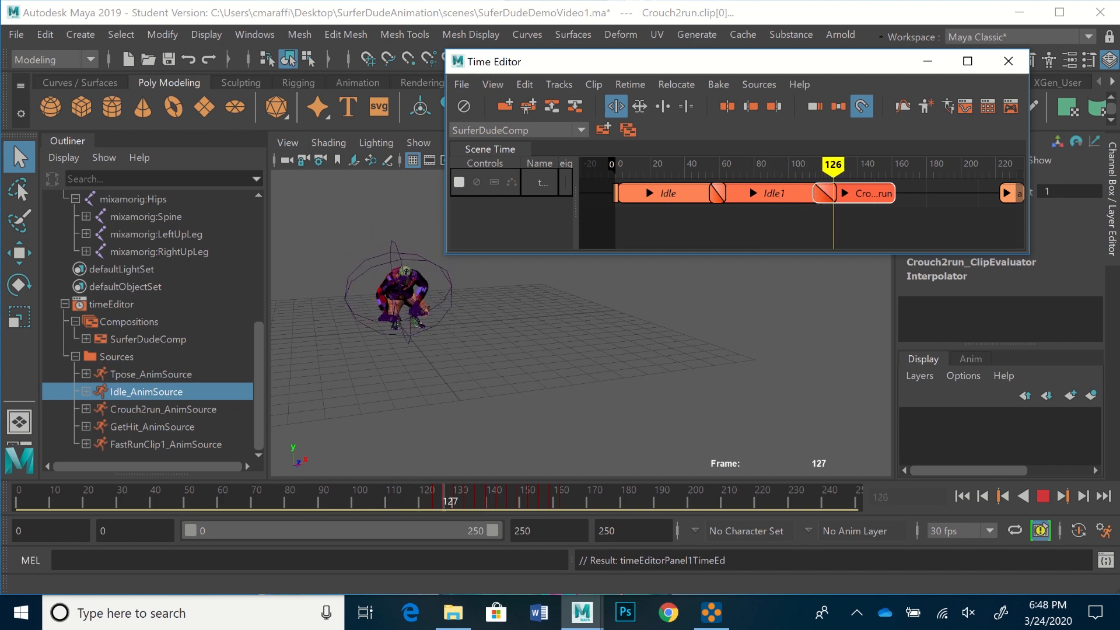
key("alt+v")
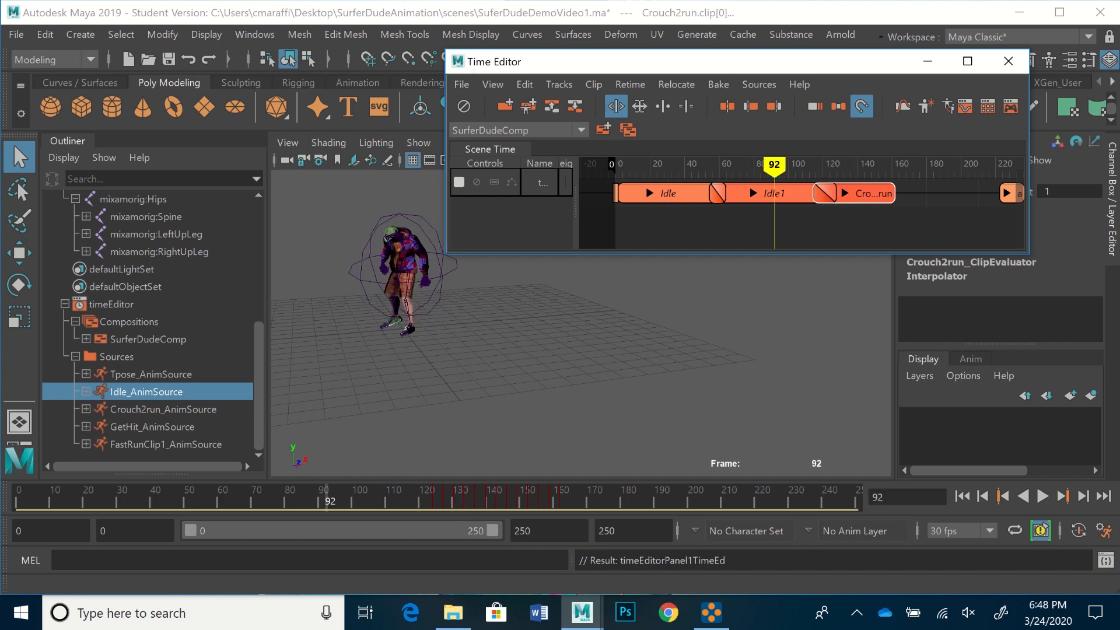
key("alt+v")
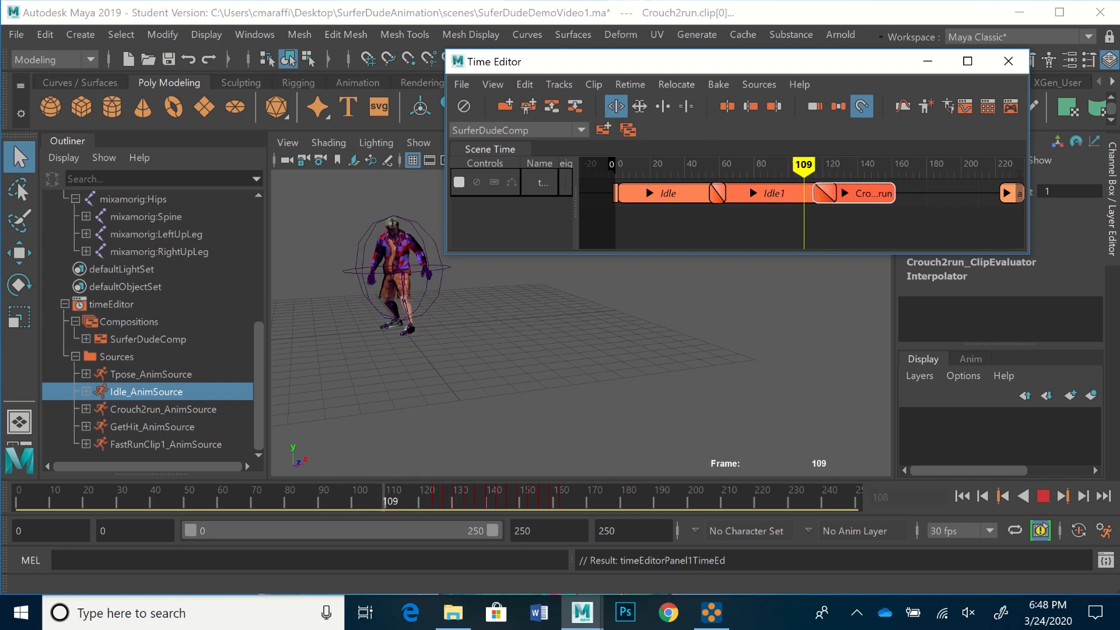
key("alt+v")
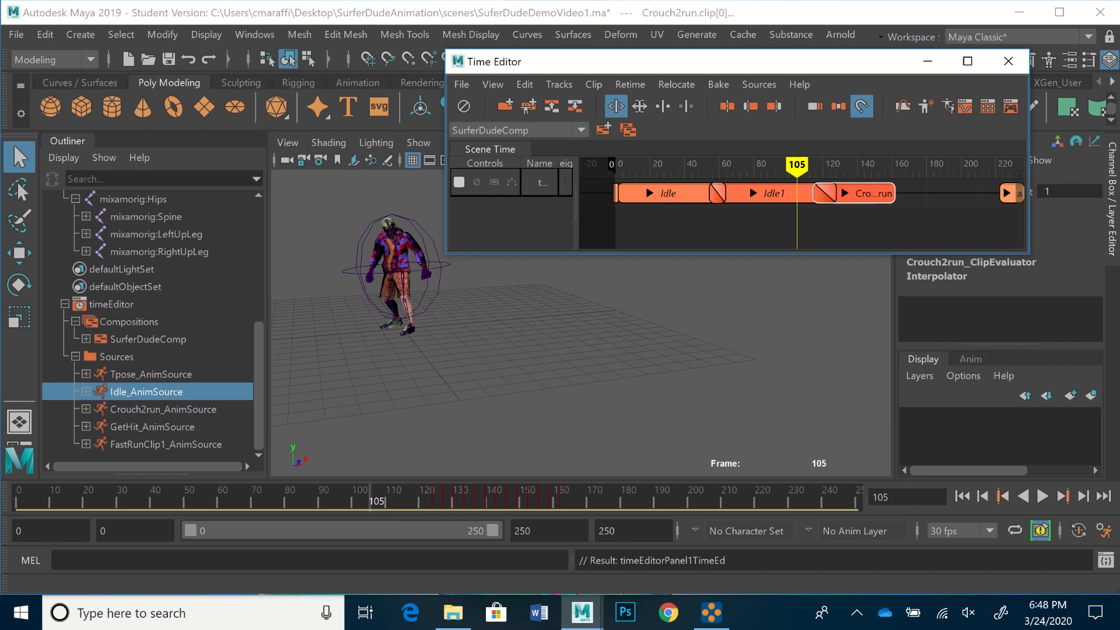
Enlarge and recentre the character in the perspective view to examine the pose and feet closely
mouse_move(849, 193)
left_mouse_down()
mouse_move(873, 194)
mouse_move(850, 197)
left_mouse_up()
scroll(580, 323, "up", 3)
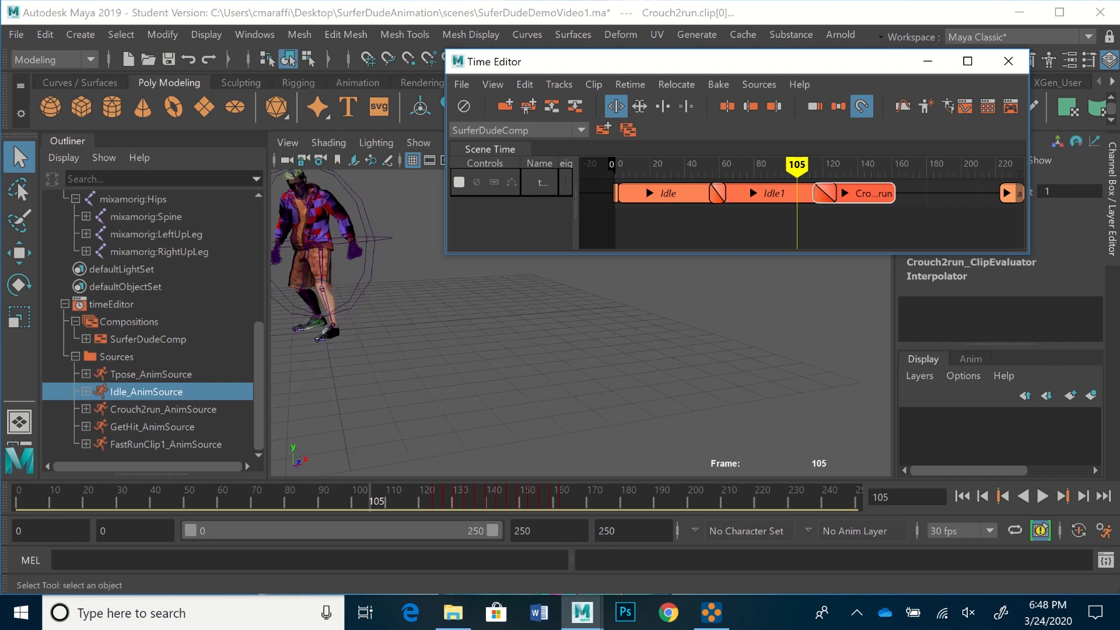
middle_click_drag(580, 324, 660, 377, "alt")
scroll(581, 323, "up", 2)
middle_click_drag(580, 324, 632, 303, "alt")
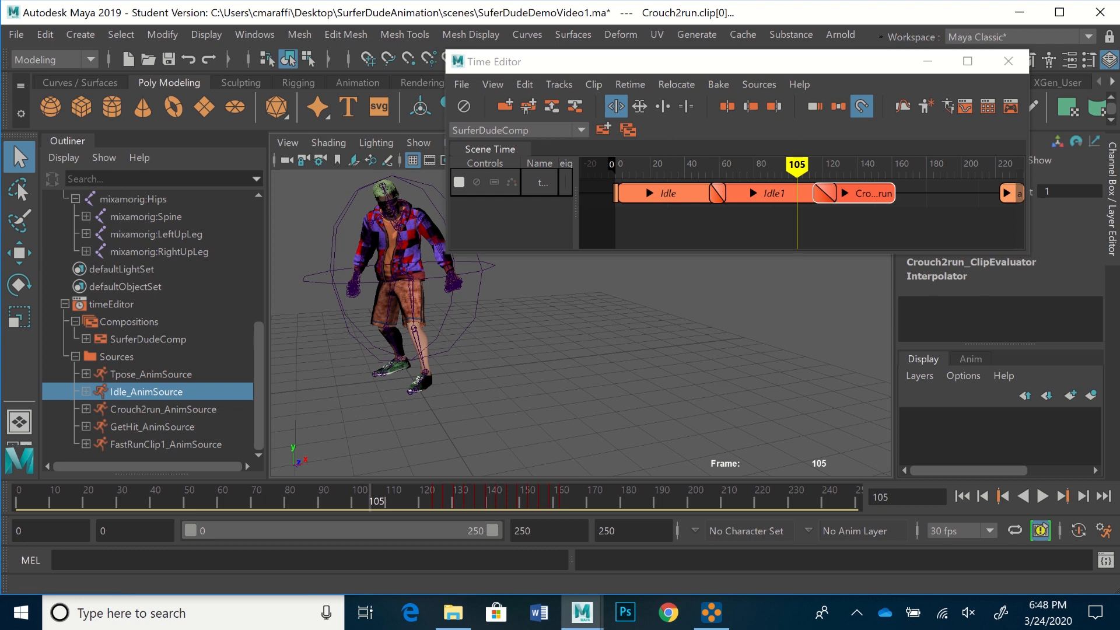
left_click(677, 84)
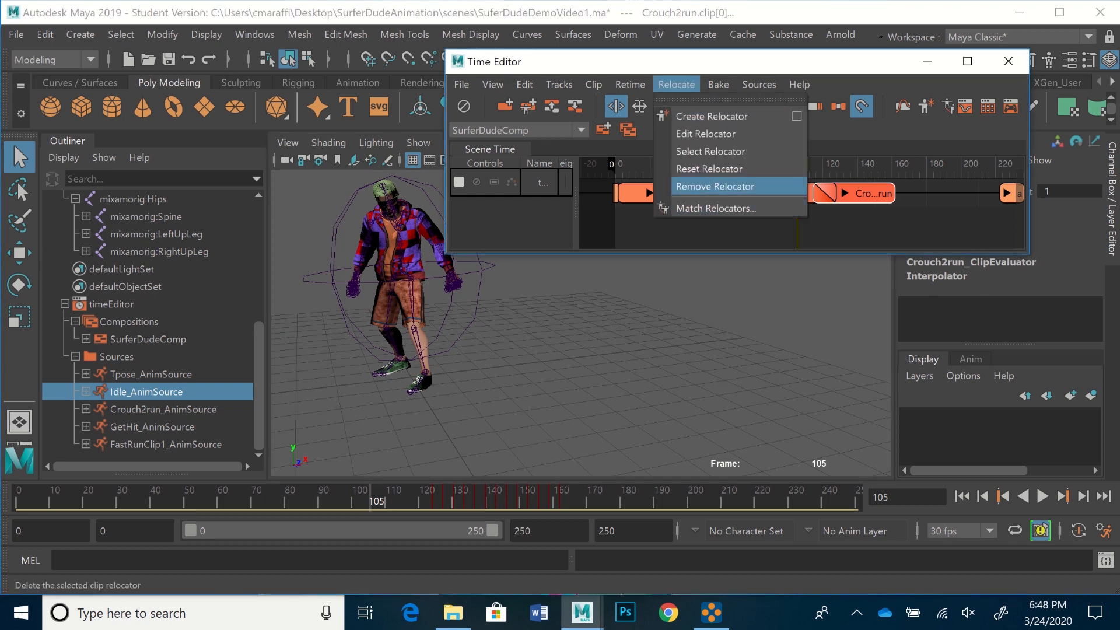
key("Escape")
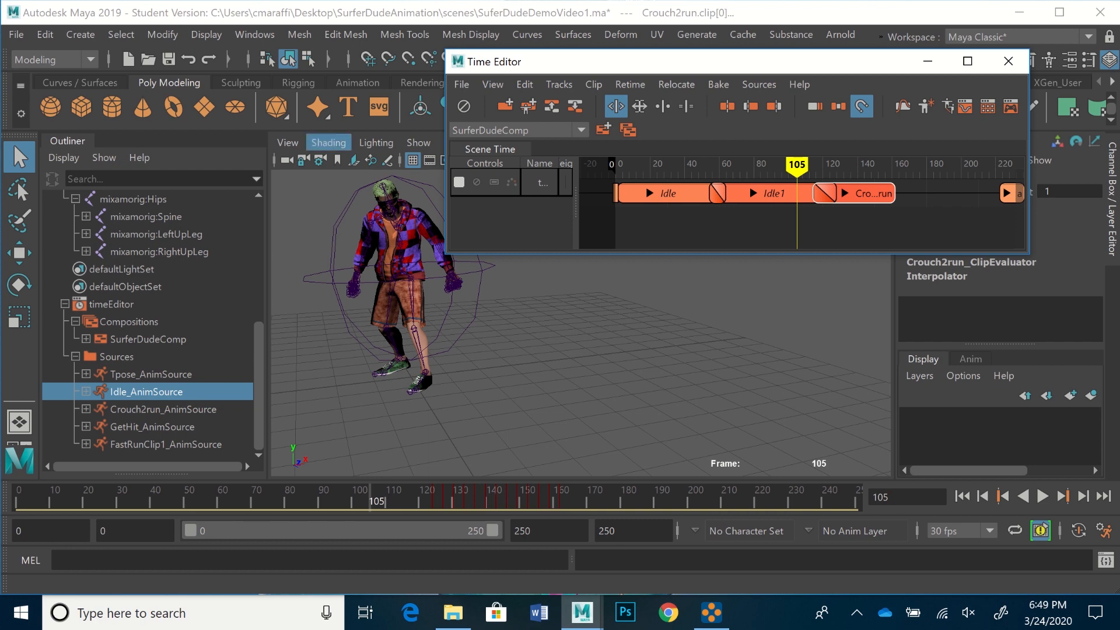
left_click(329, 142)
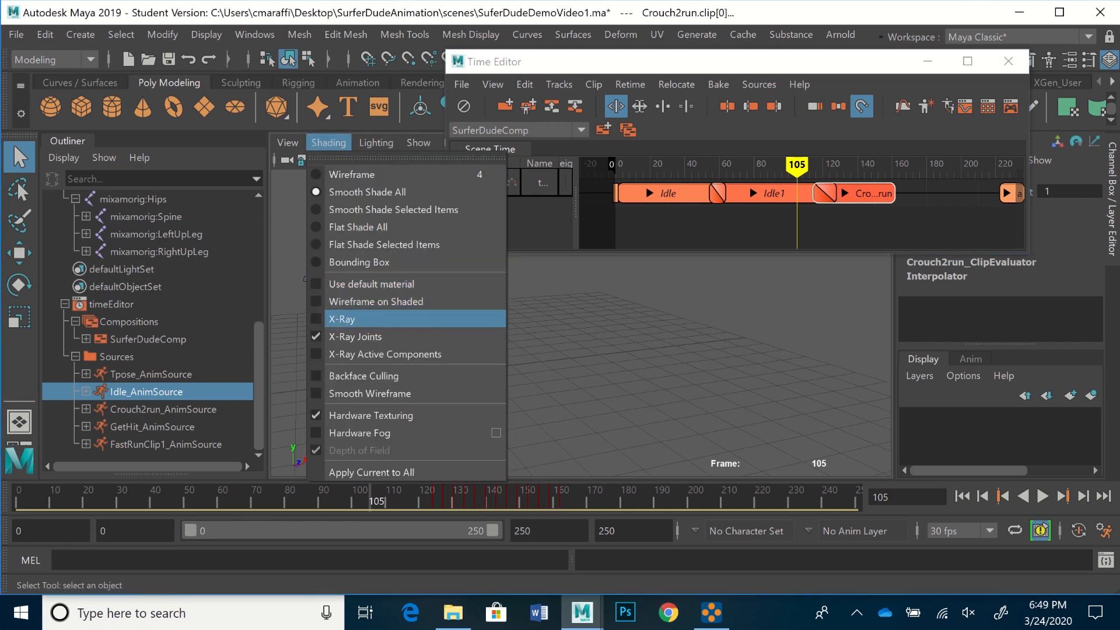
key("Escape")
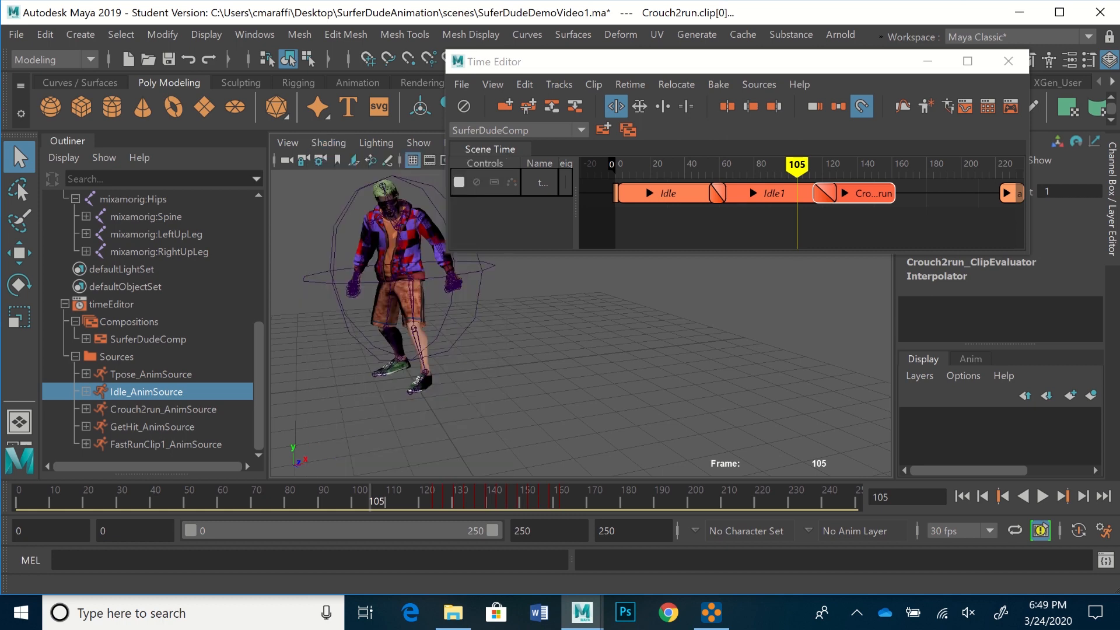
Select the mixamorig:RightFoot joint, review its motion through the crossfade, and reveal it in the hierarchy under mixamorig:RightUpLeg
left_click(133, 199)
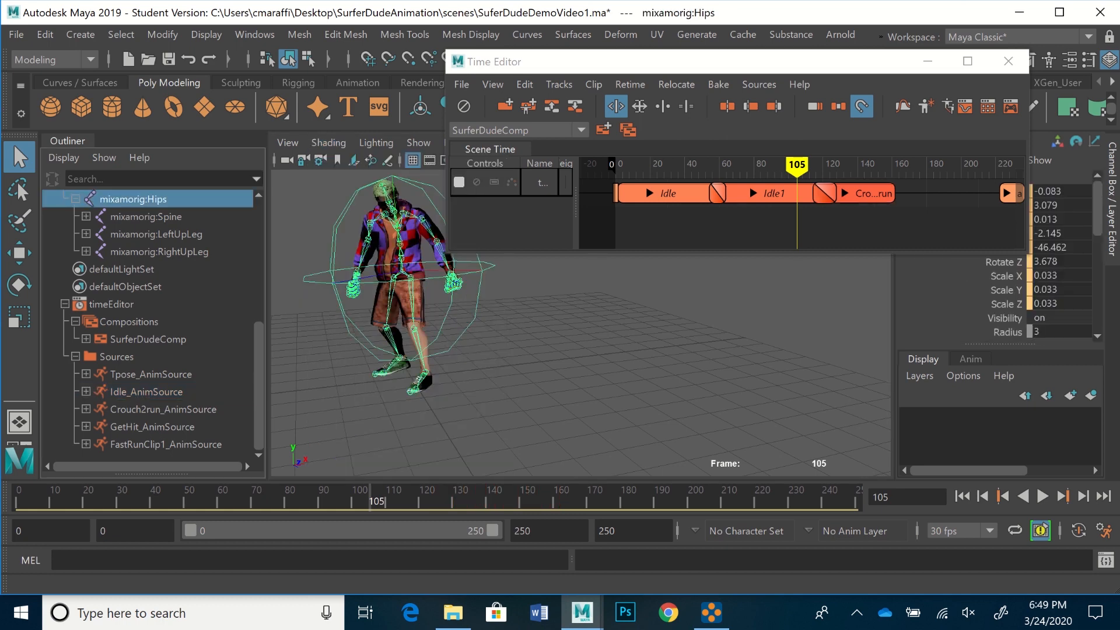
left_click(390, 364)
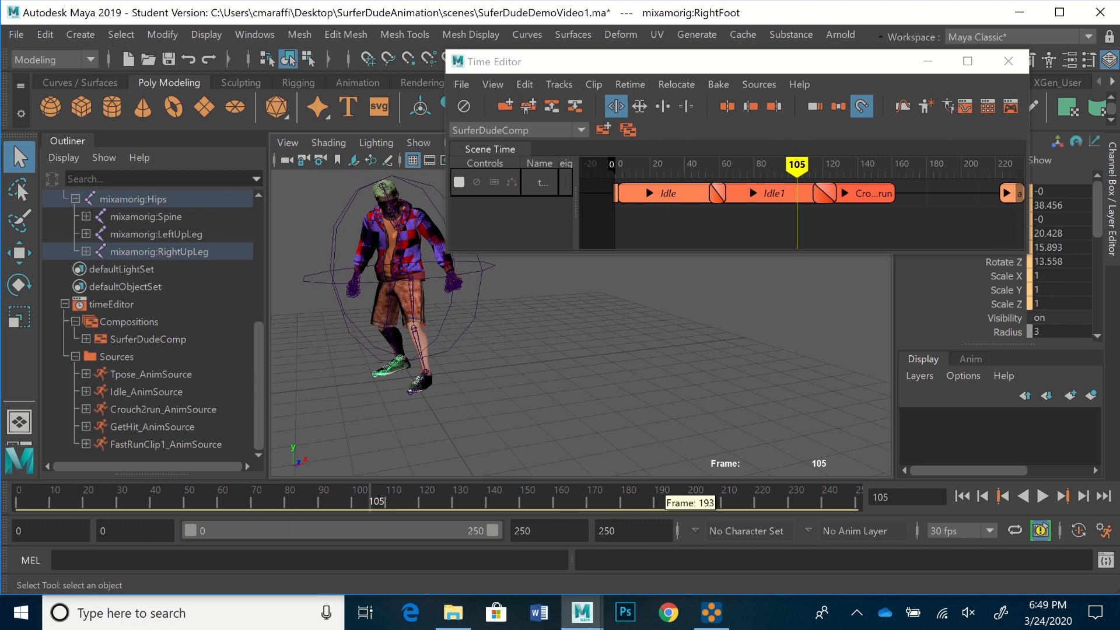
key("alt+v")
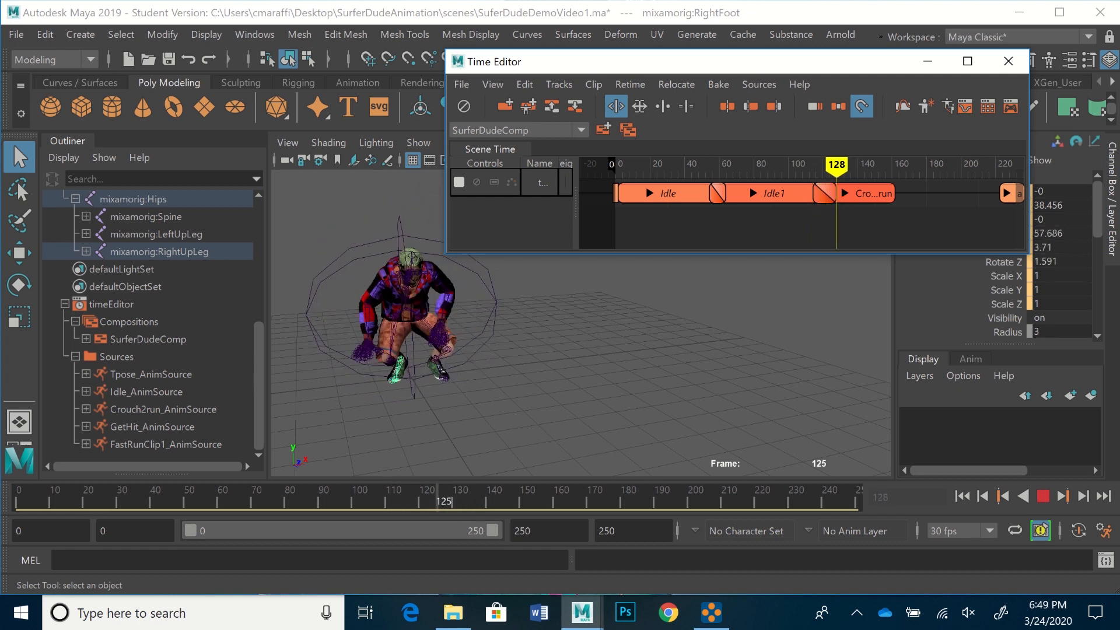
key("Escape")
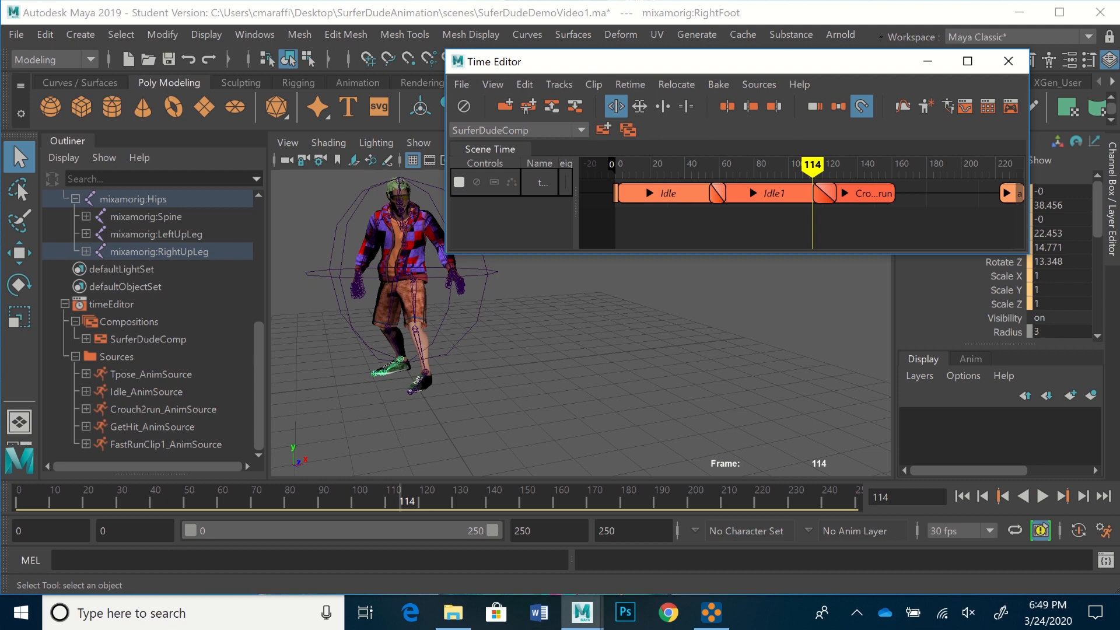
left_click(86, 251)
left_click(97, 269)
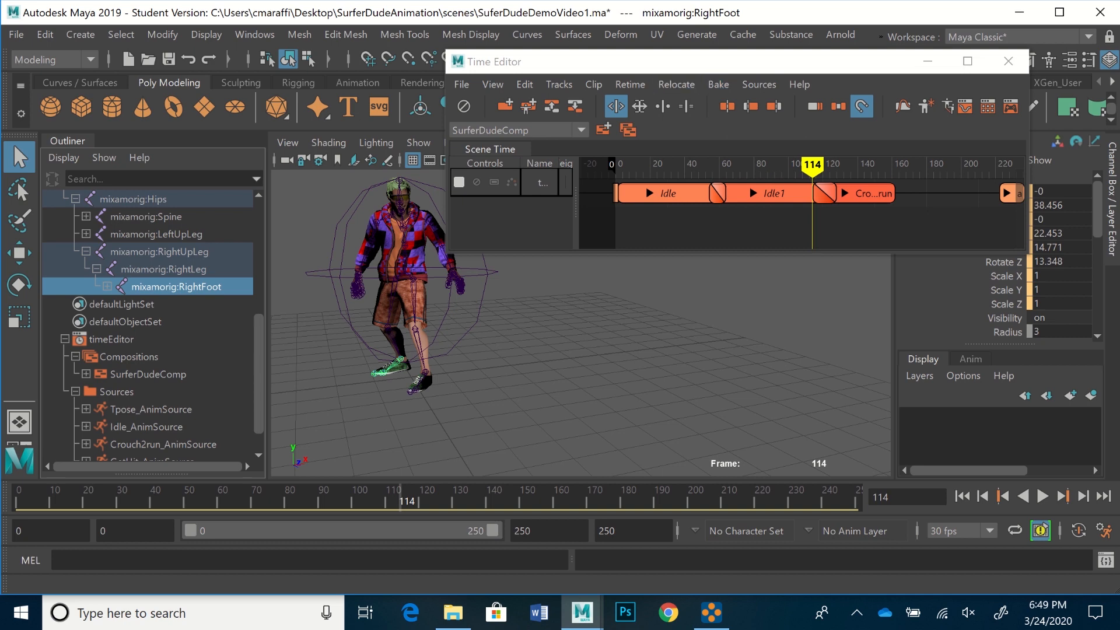
Match Crouch2run's relocator to the previous clip at mixamorig:RightFoot, timed in between clips with full XYZ translation and rotation, and play the blend
left_click(865, 193)
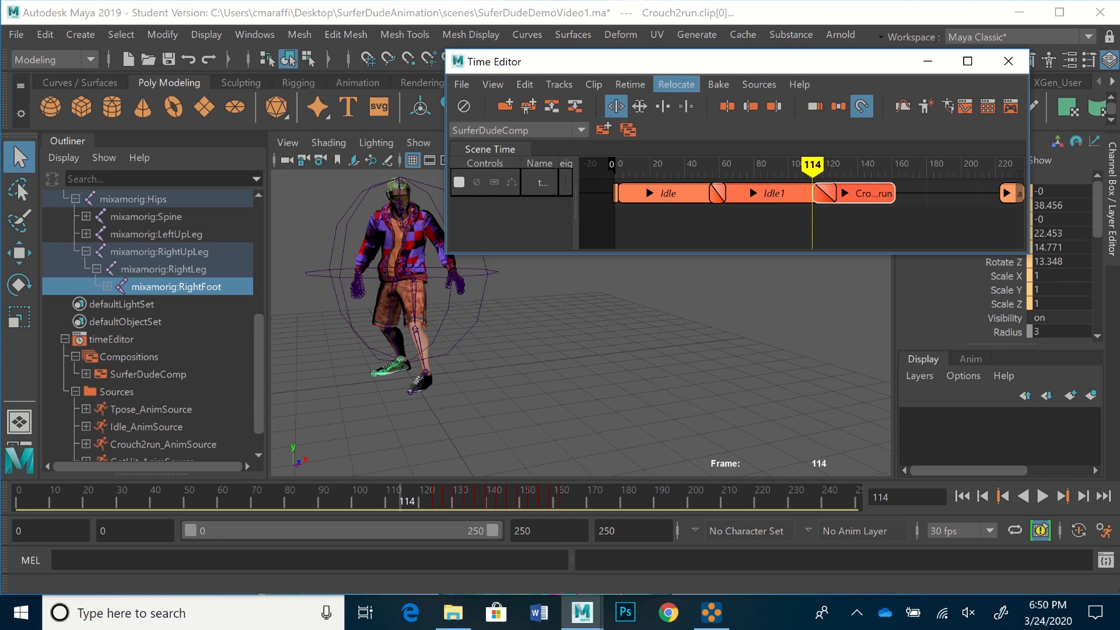
left_click(676, 84)
left_click(723, 208)
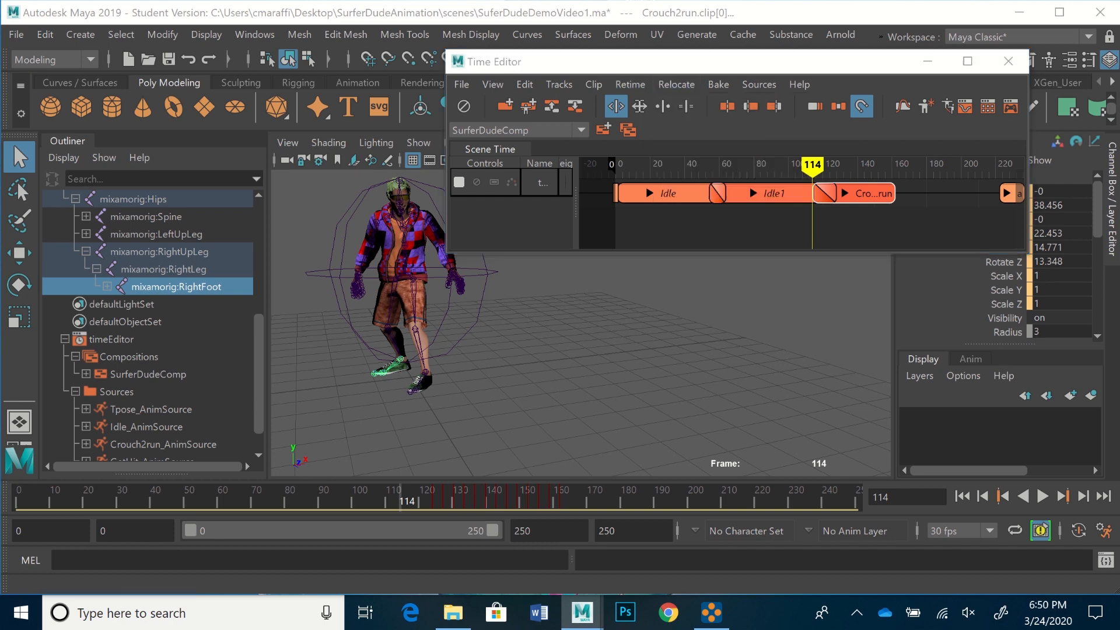
left_click_drag(467, 25, 653, 30)
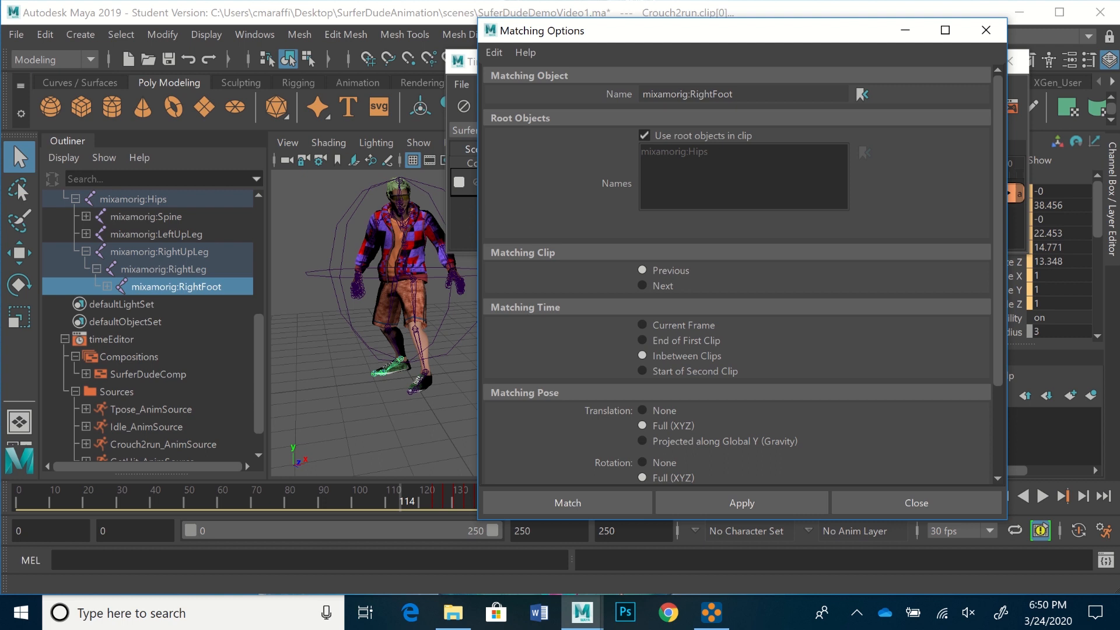
scroll(738, 274, "down", 3)
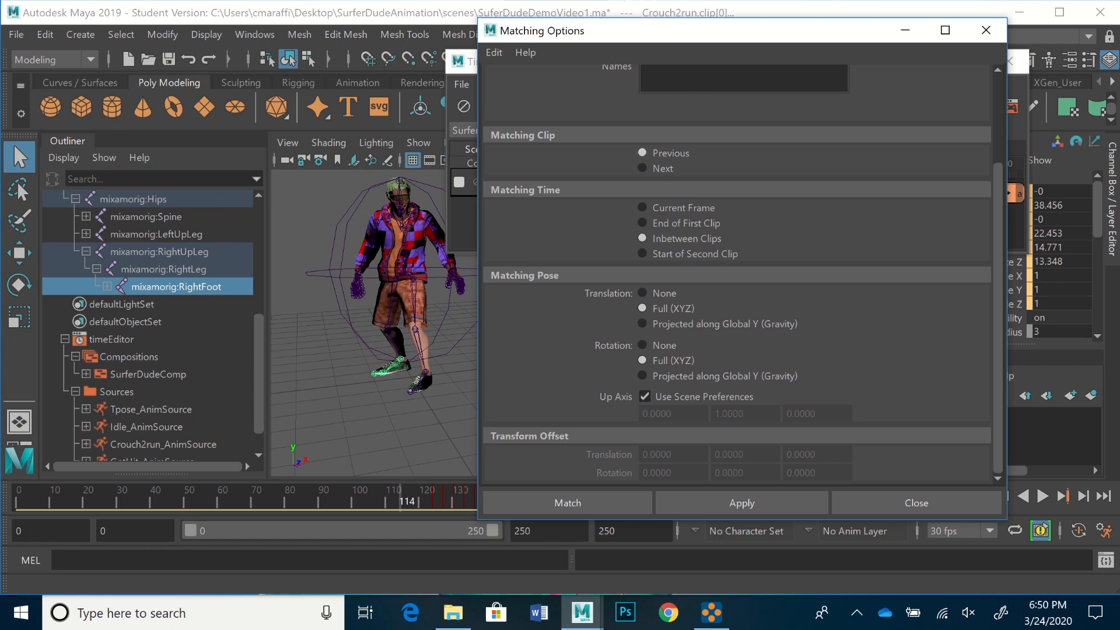
left_click_drag(700, 31, 496, 40)
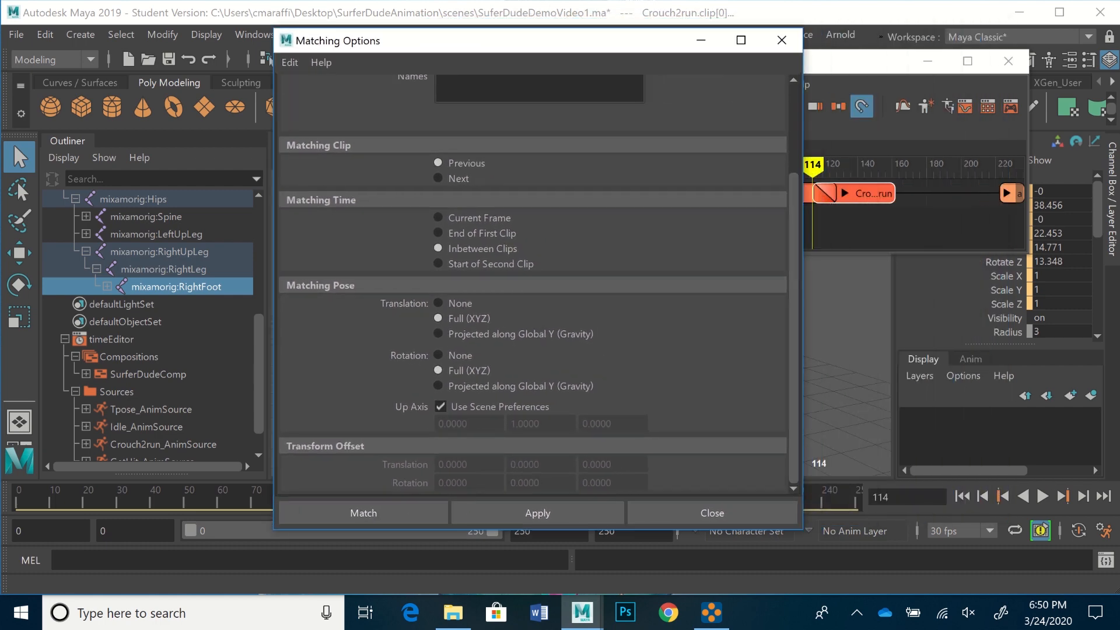
left_click_drag(496, 40, 676, 43)
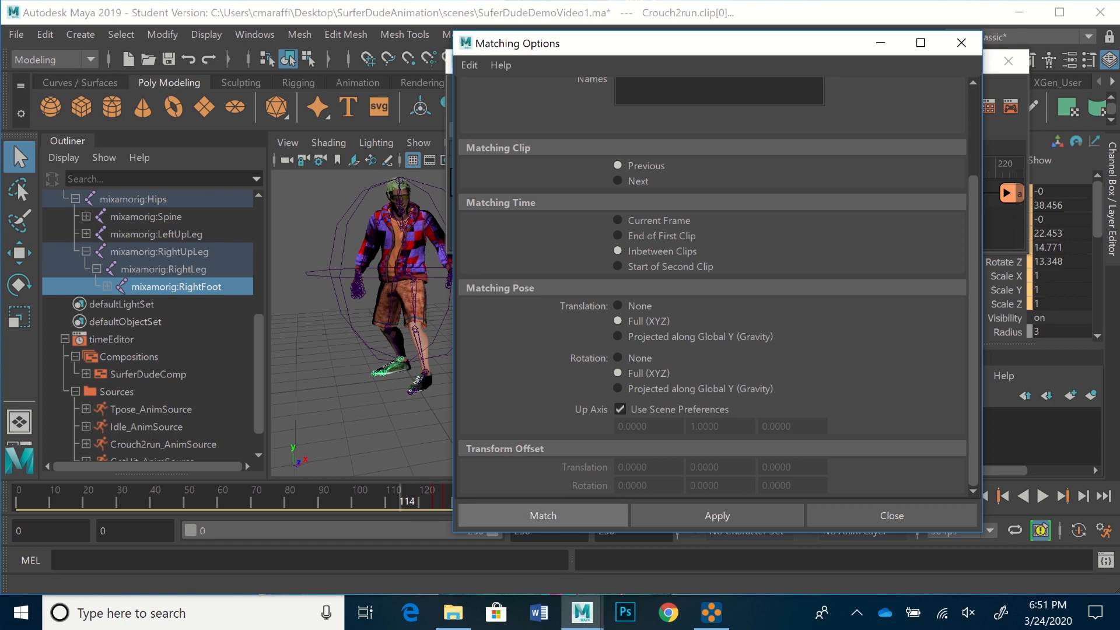
left_click(543, 516)
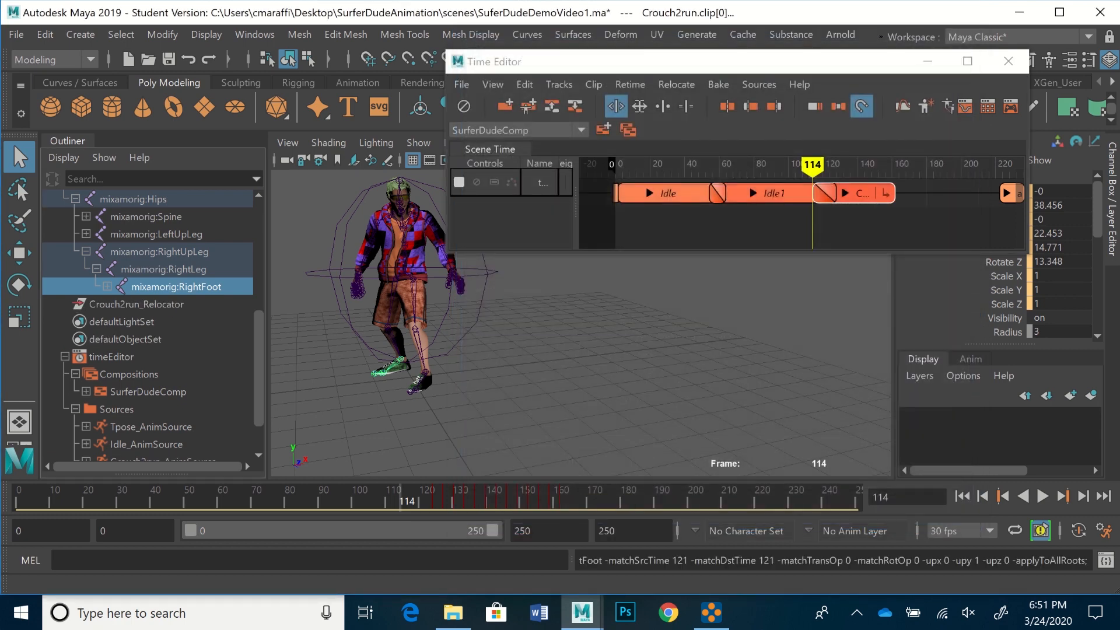
key("alt+v")
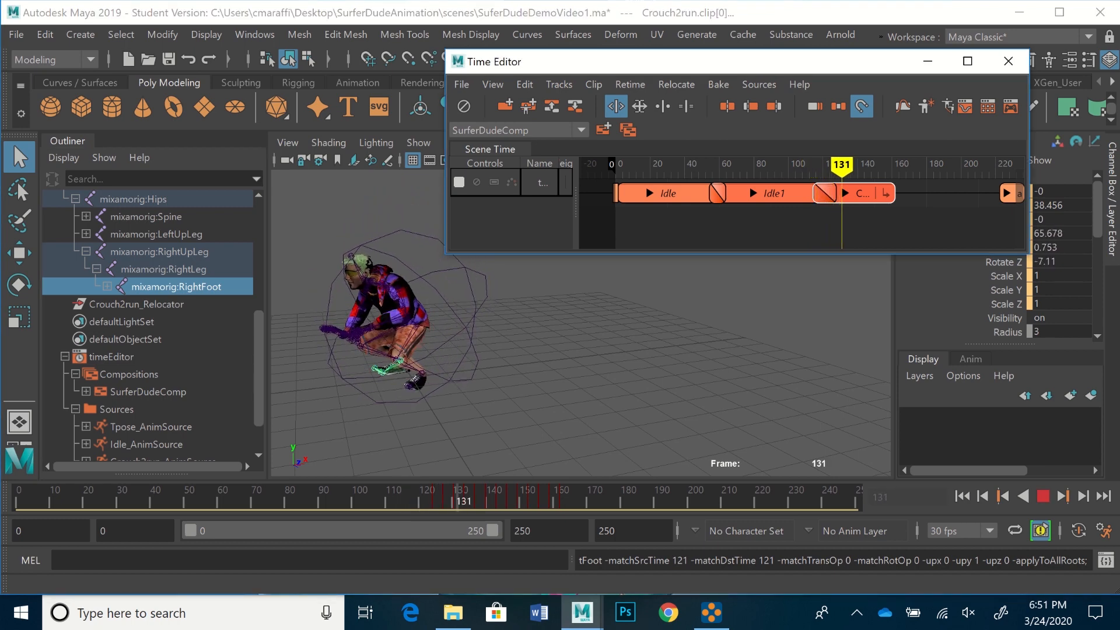
key("alt+v")
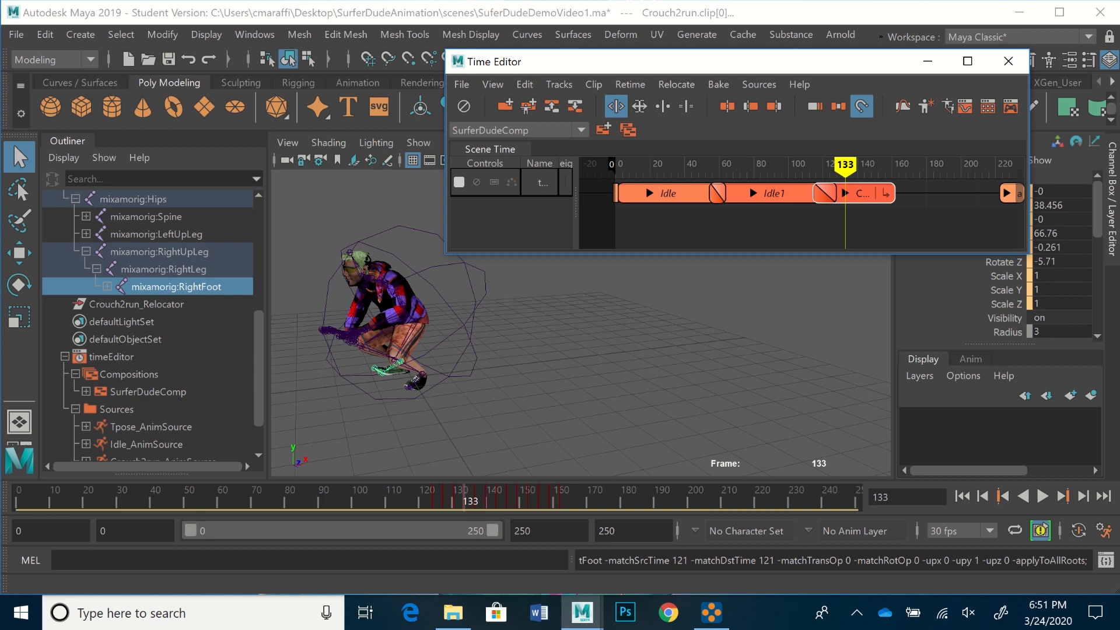
Delete Crouch2run_Relocator and return to frame 120 in the crossfade between Idle1 and Crouch2run
left_click(136, 304)
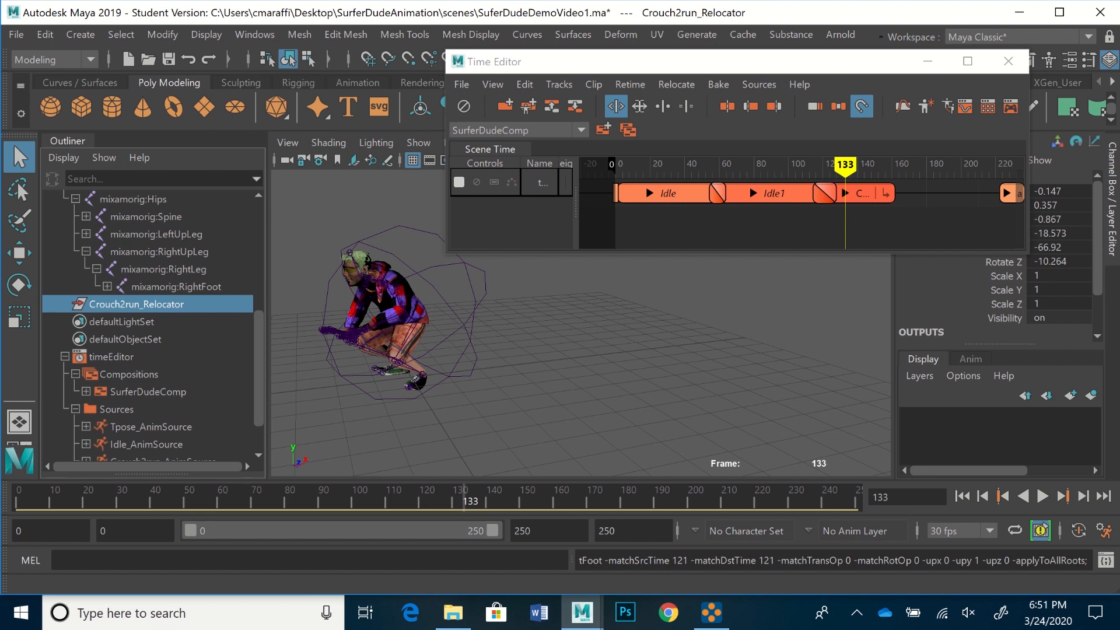
key("Delete")
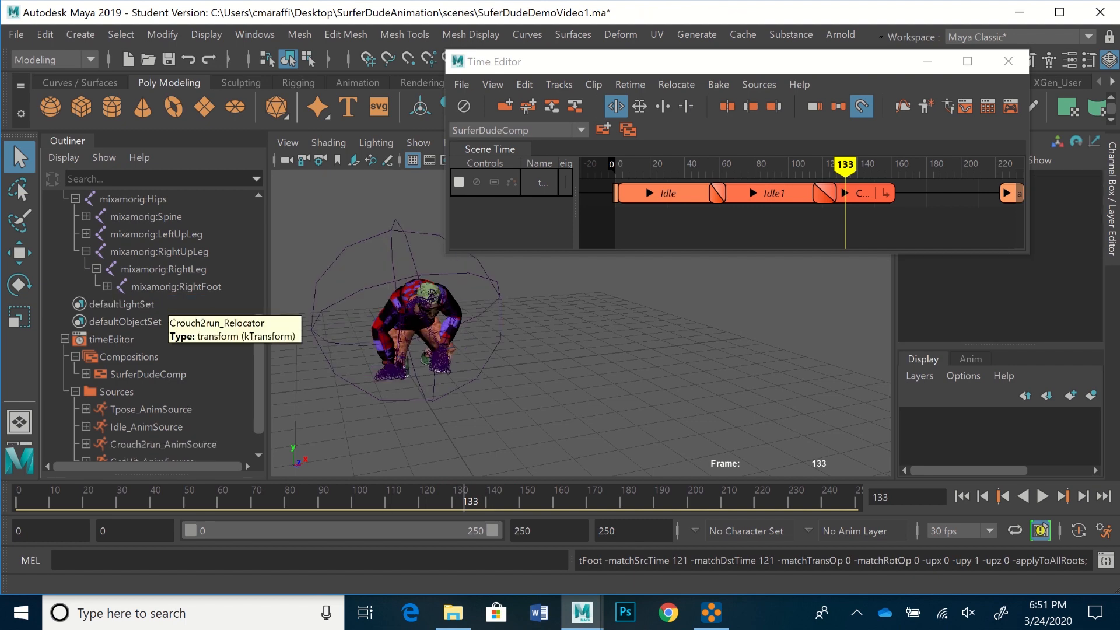
left_click_drag(845, 164, 822, 165)
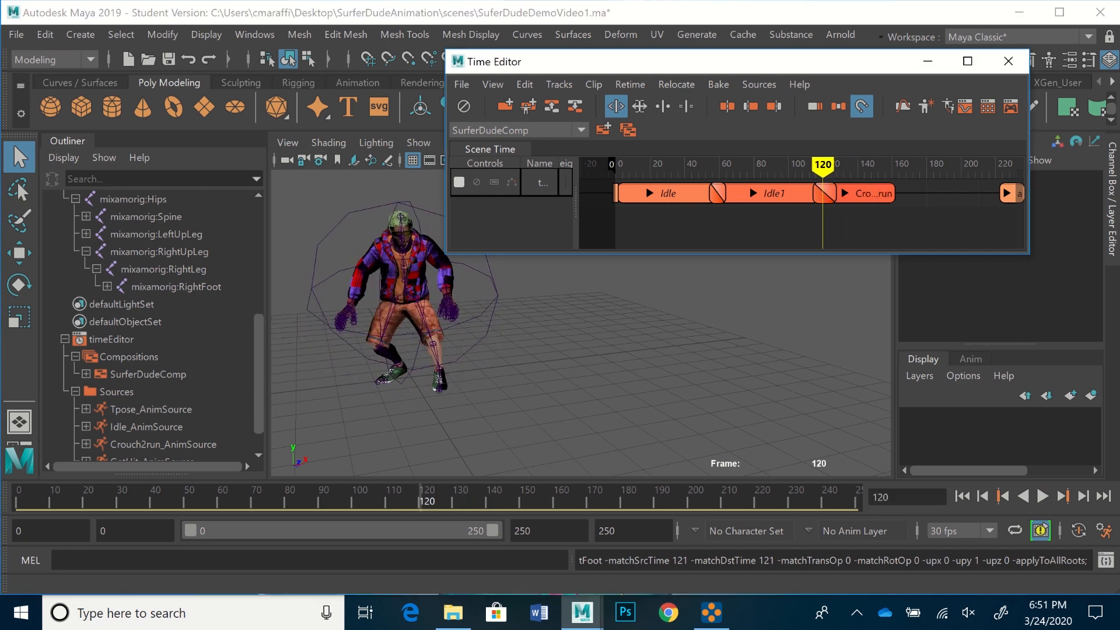
Match Crouch2run to the previous clip at mixamorig:RightFoot, timed in between clips, with full XYZ translation and no rotation matching
left_click(864, 192)
left_click(175, 286)
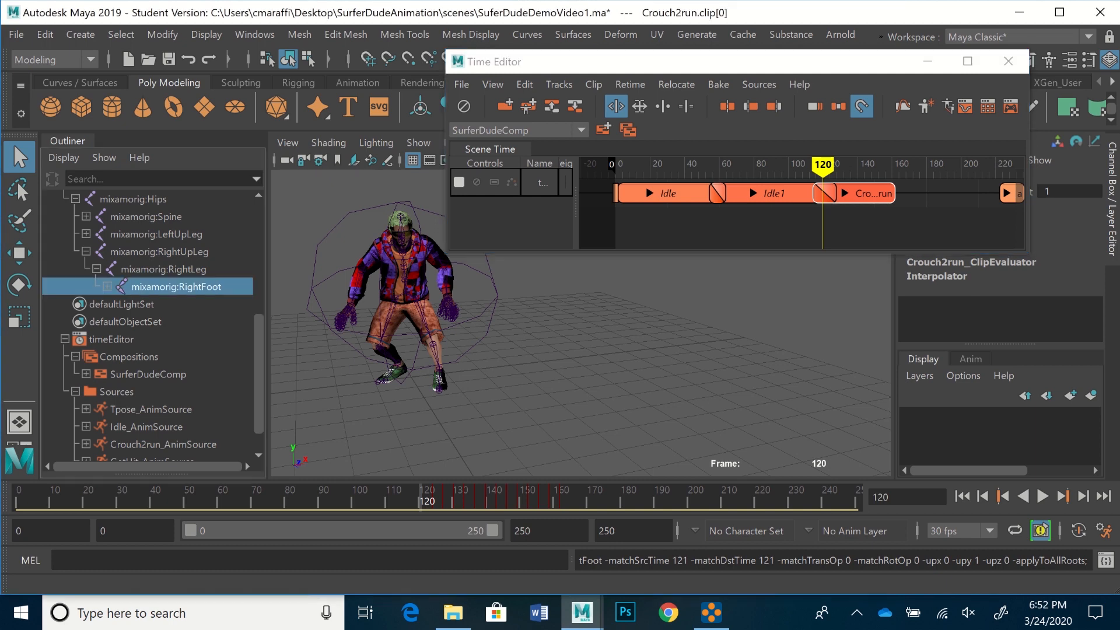
left_click(864, 192, "shift")
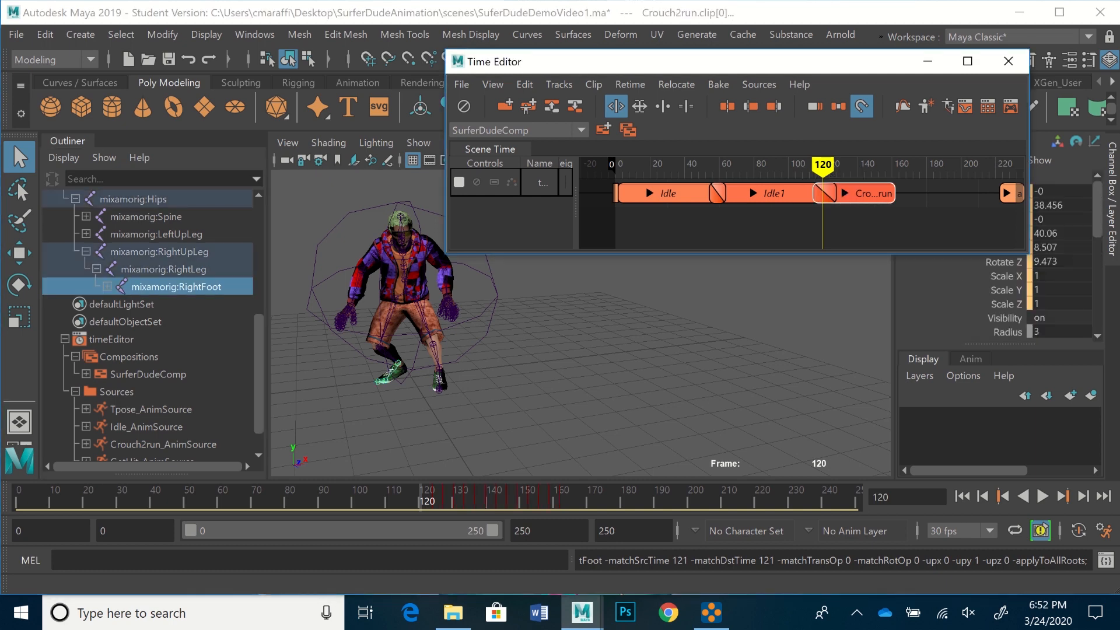
left_click(676, 84)
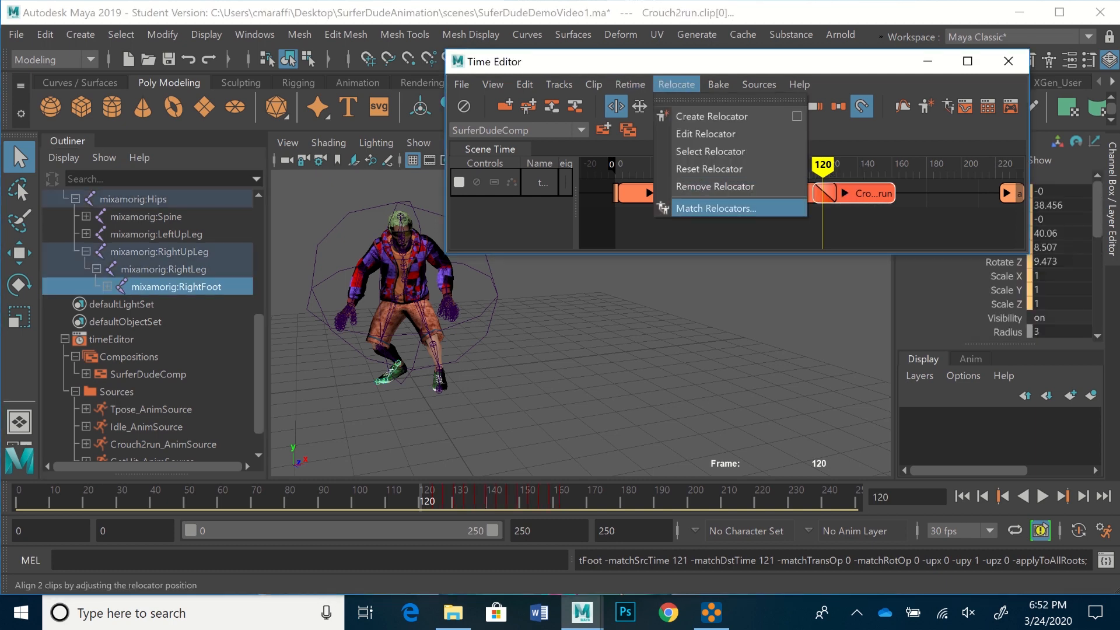
left_click(706, 207)
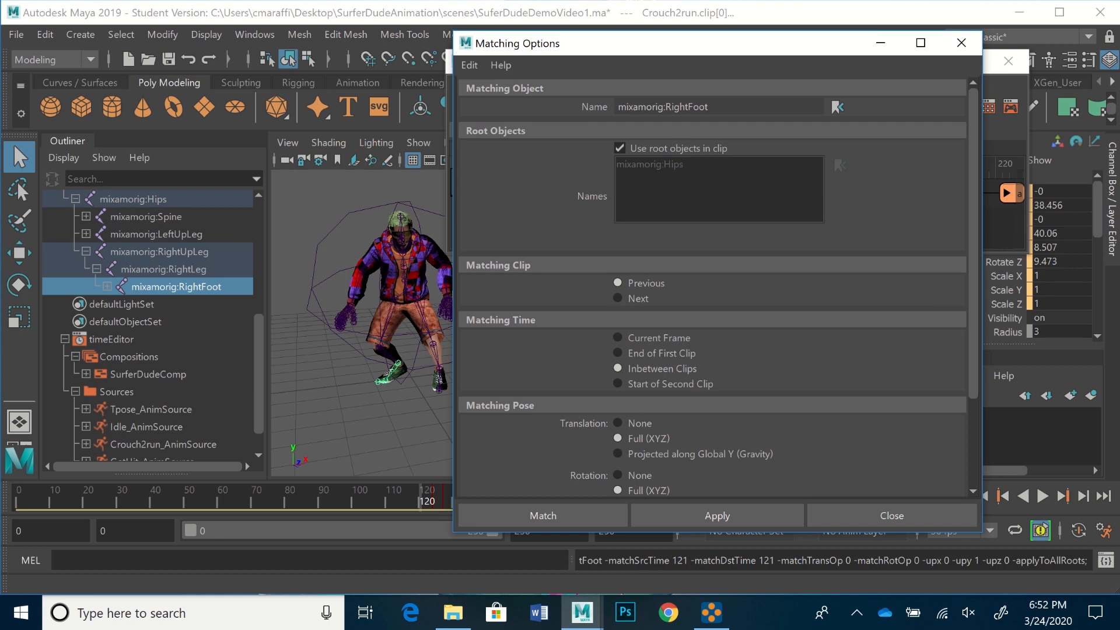
scroll(711, 286, "down", 5)
left_click(618, 357)
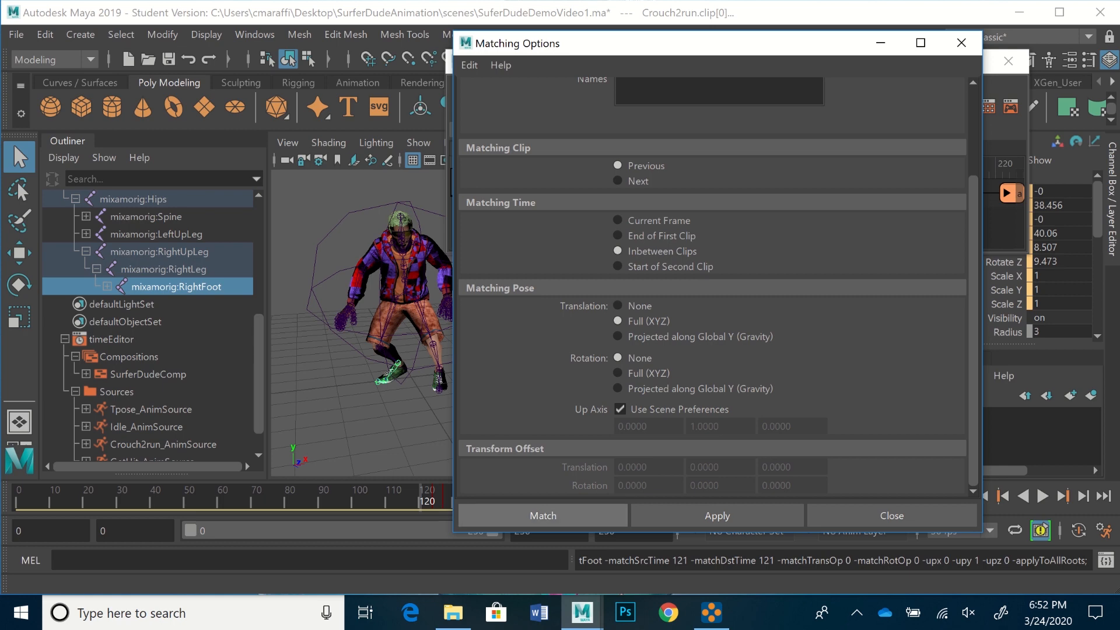
left_click(543, 515)
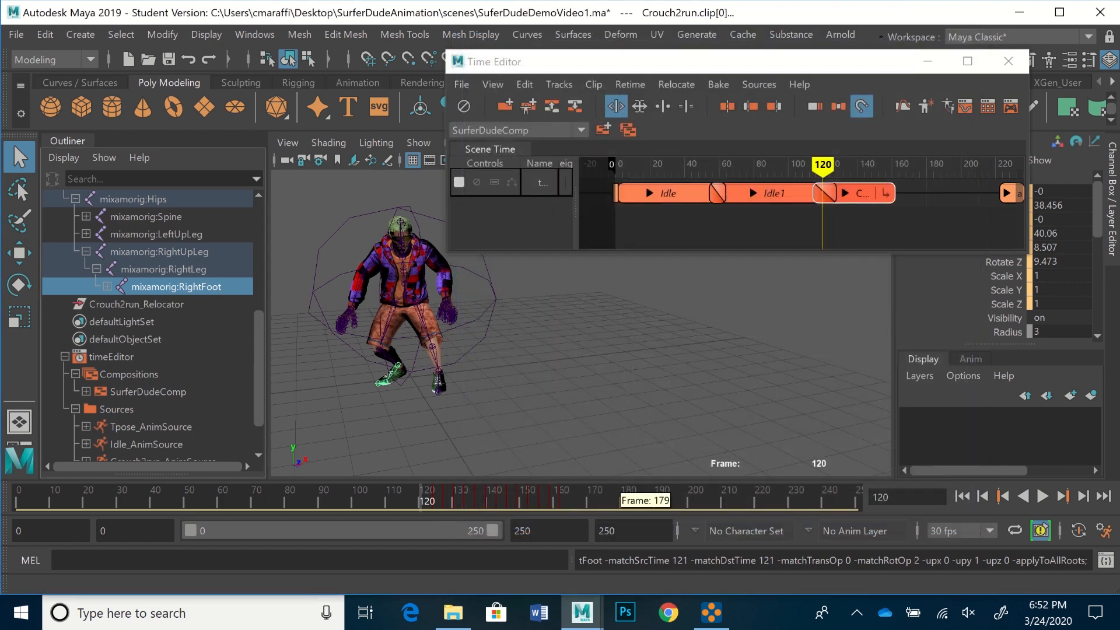
Play the sequence from frame 7 past the end of Crouch2run to review the new foot match
key("alt+v")
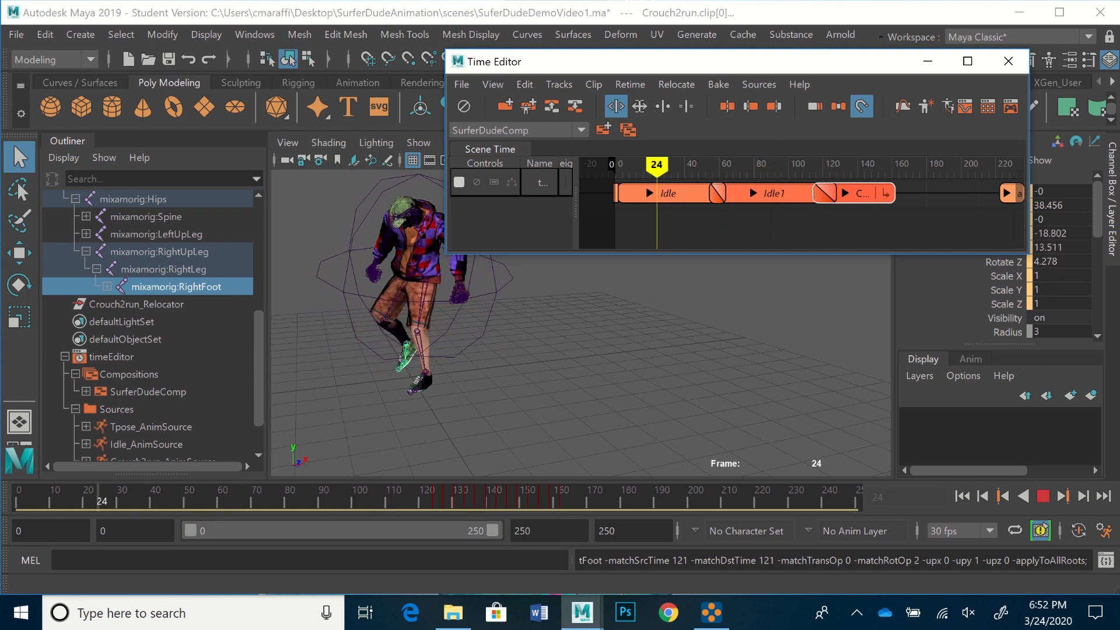
left_click_drag(630, 165, 627, 165)
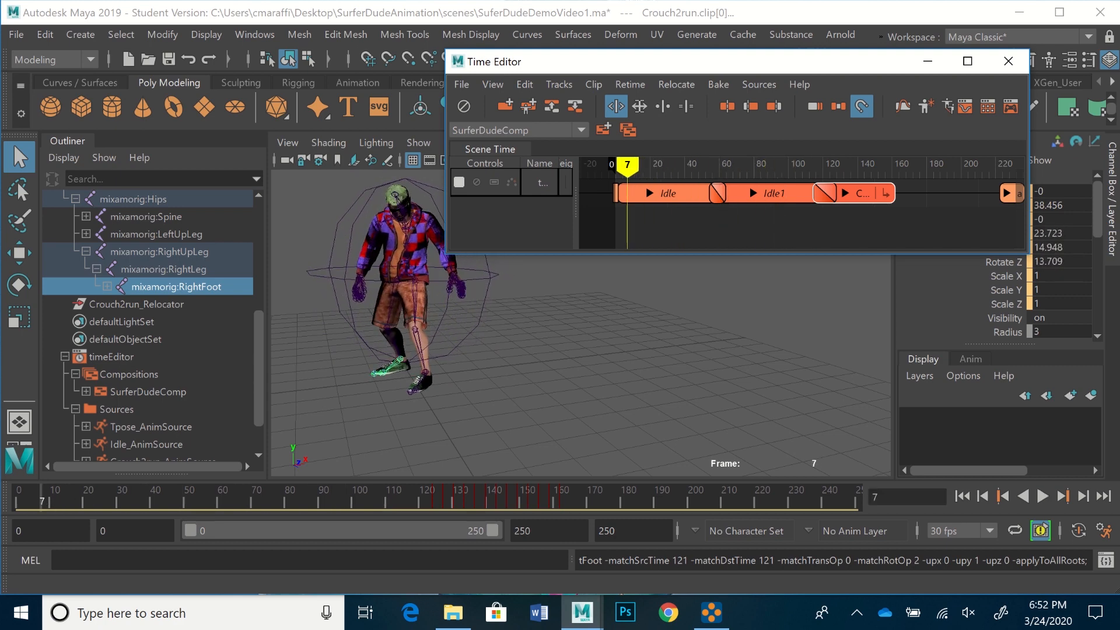
left_click(1042, 496)
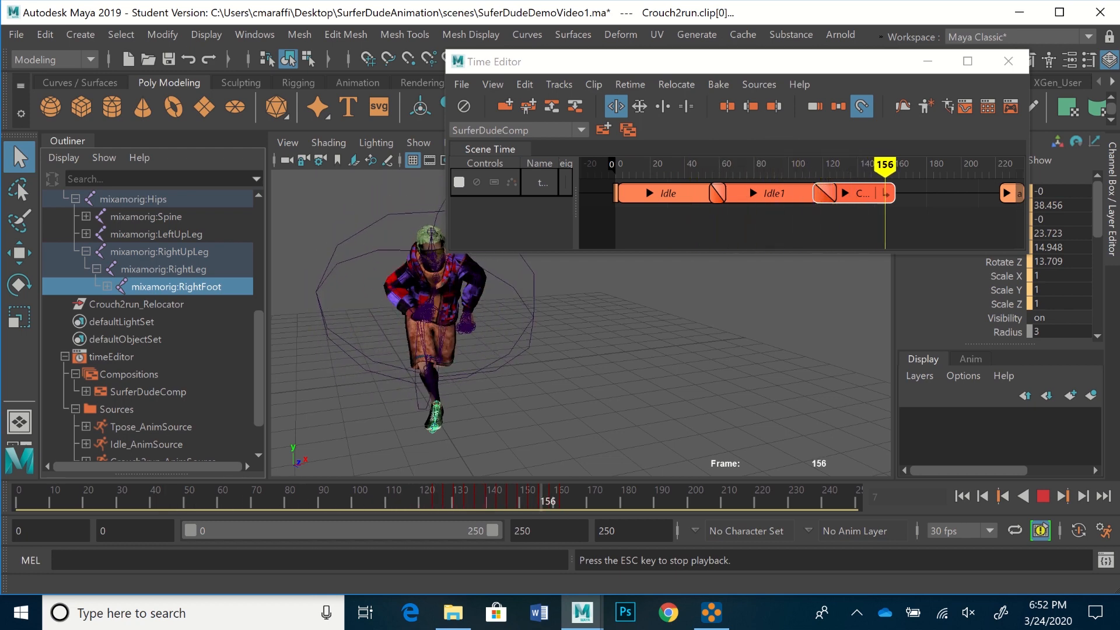
key("Escape")
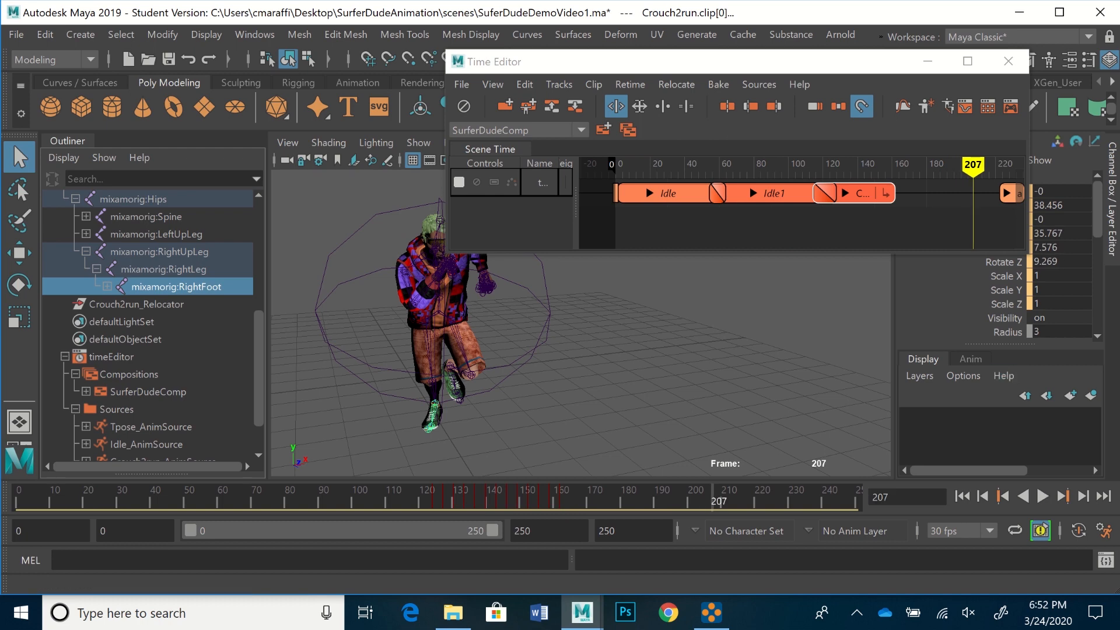
Trim the end of Crouch2run back to about frame 150 and play the animation from frame 79
left_click(639, 107)
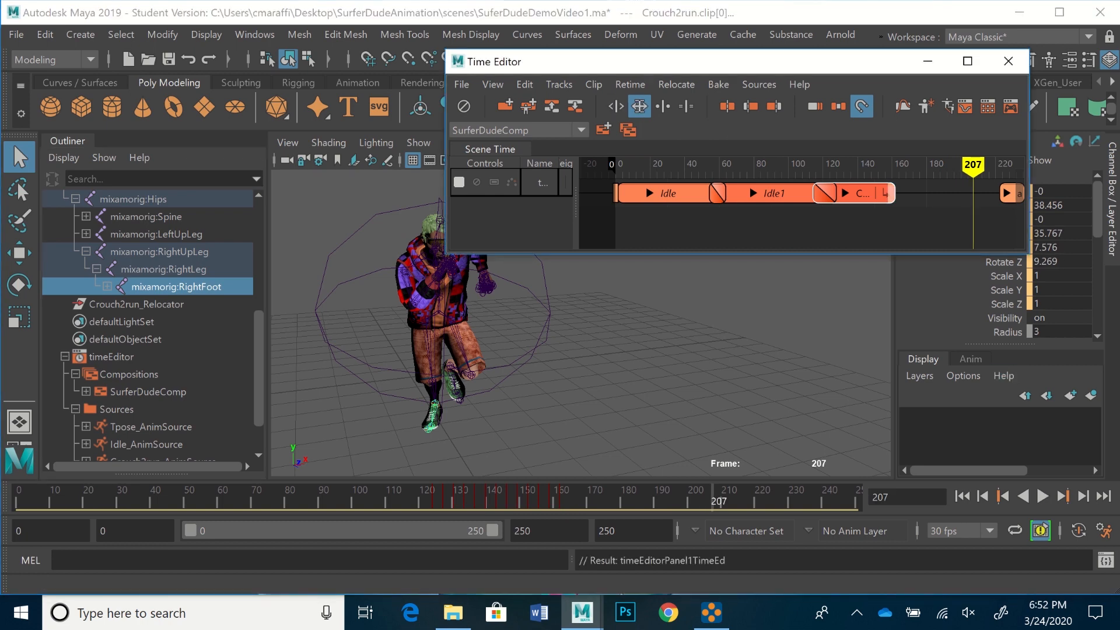
left_click_drag(893, 193, 884, 193)
left_click_drag(972, 164, 752, 164)
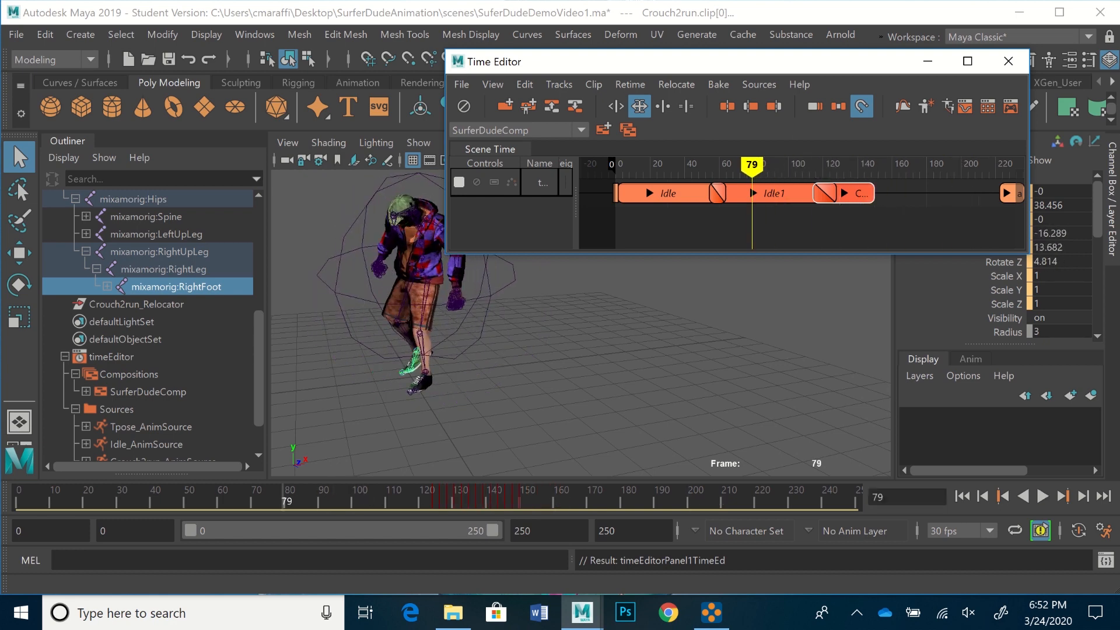
left_click(1042, 496)
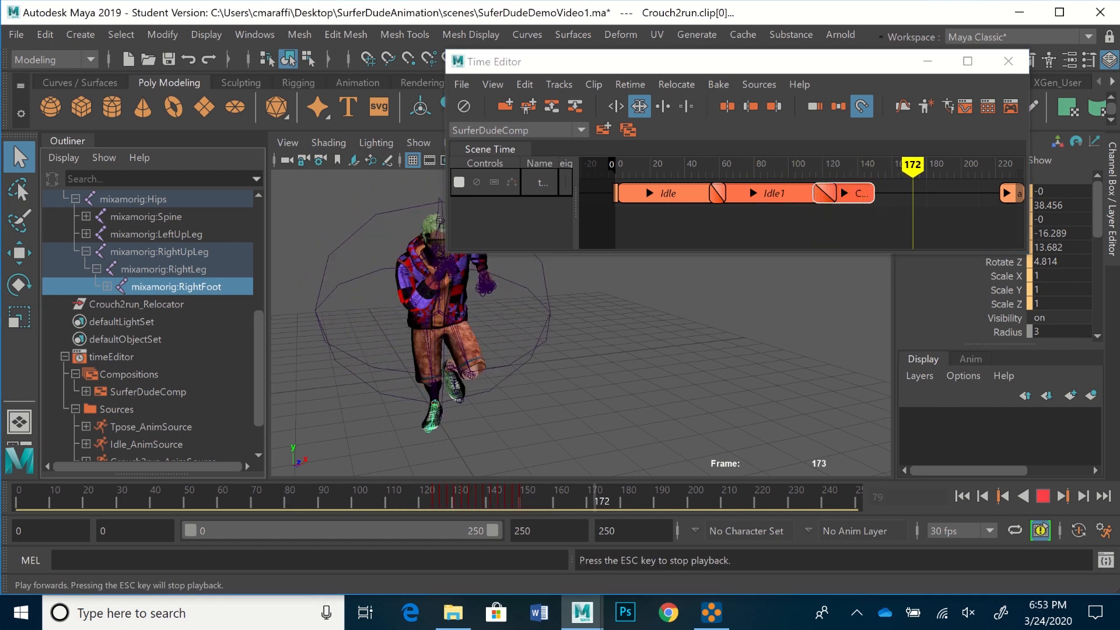
key("Escape")
Replay and scrub the transition from Idle1 into Crouch2run, checking foot contact around frames 88 to 124
left_click_drag(923, 164, 767, 164)
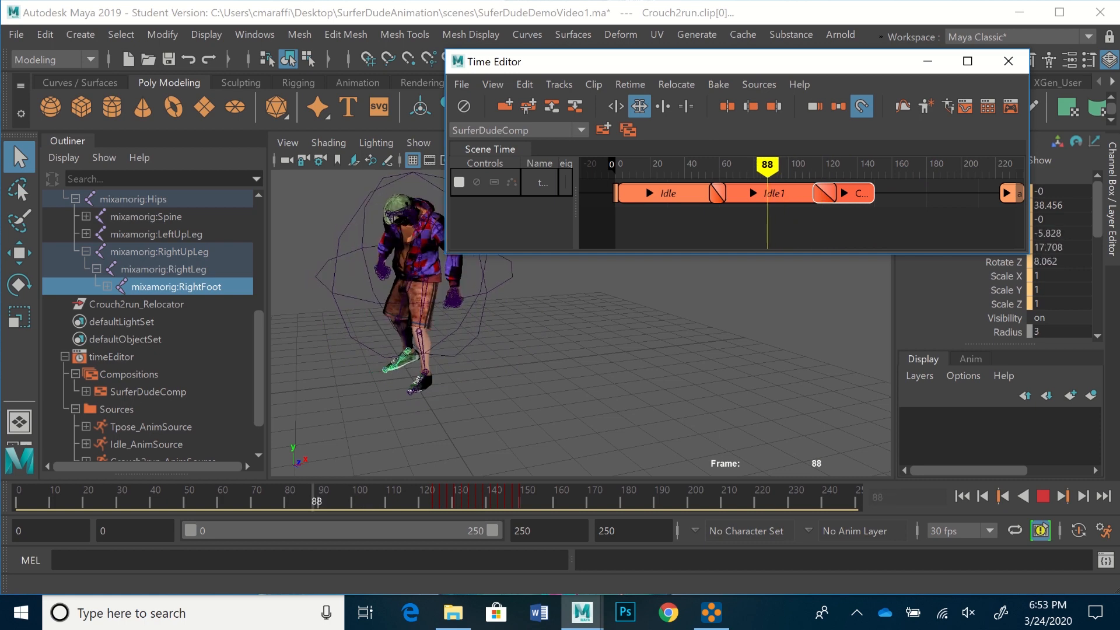
left_click(1042, 496)
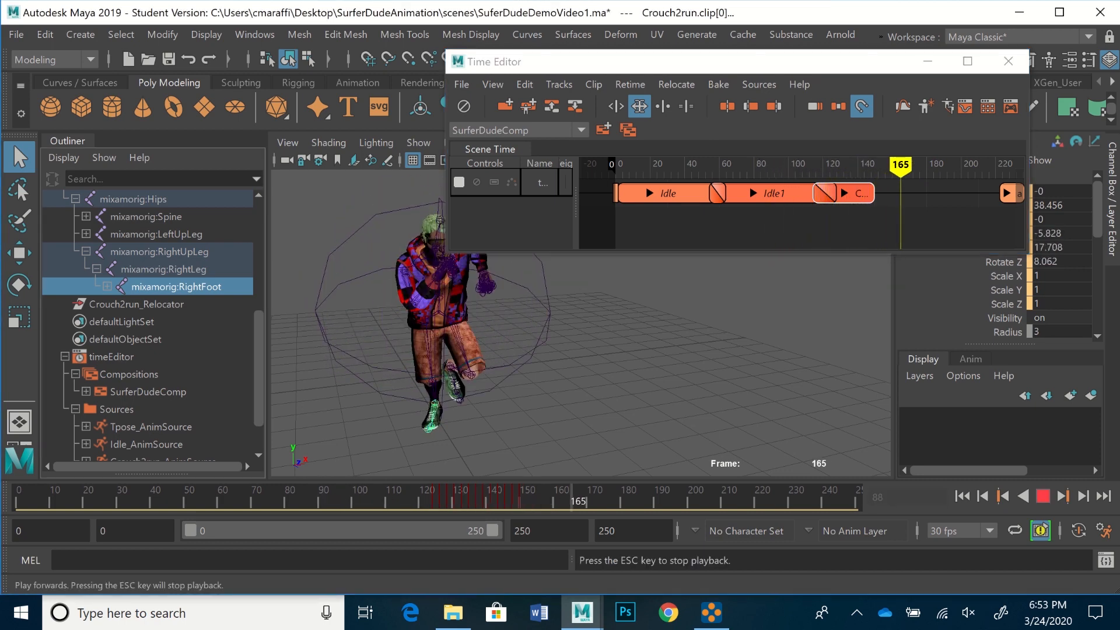
left_click(1042, 496)
left_click_drag(963, 165, 830, 166)
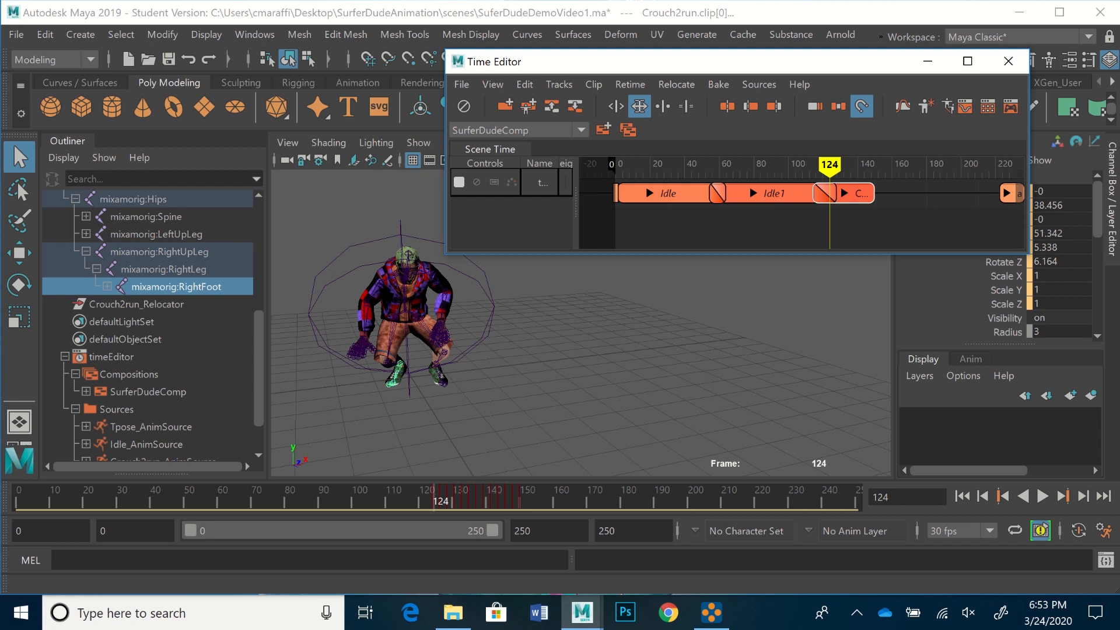
key("alt+v")
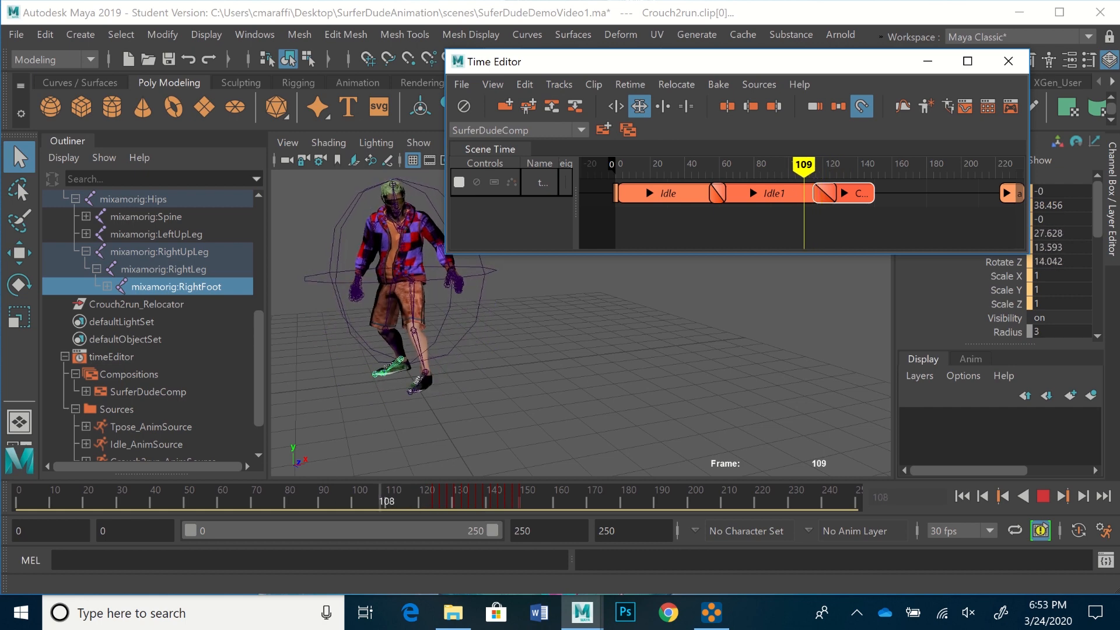
left_click_drag(808, 165, 813, 165)
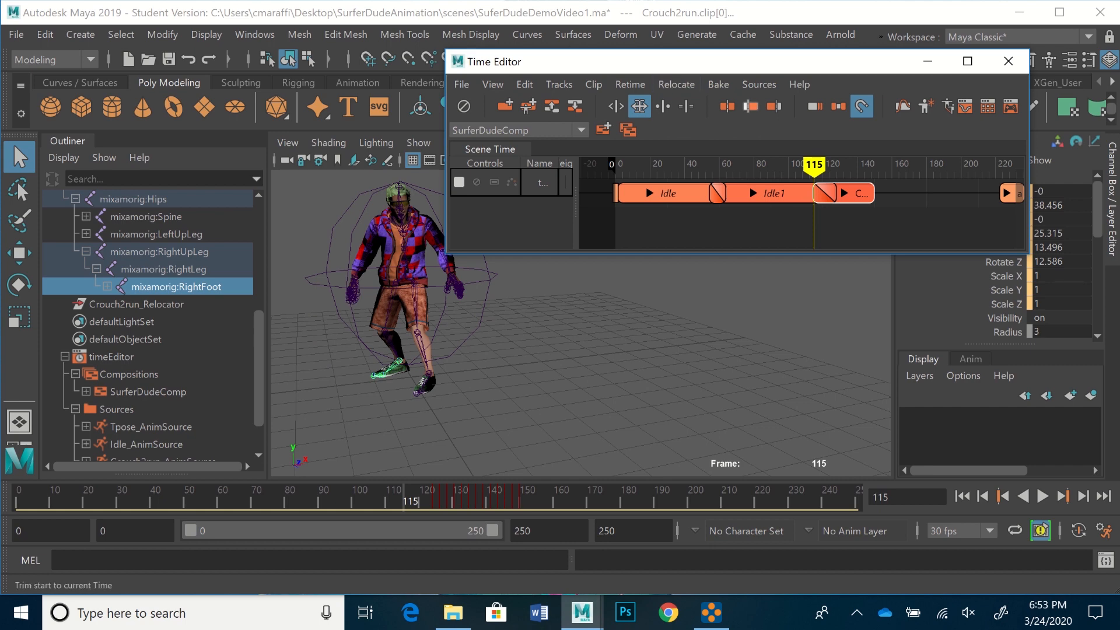
key("alt+v")
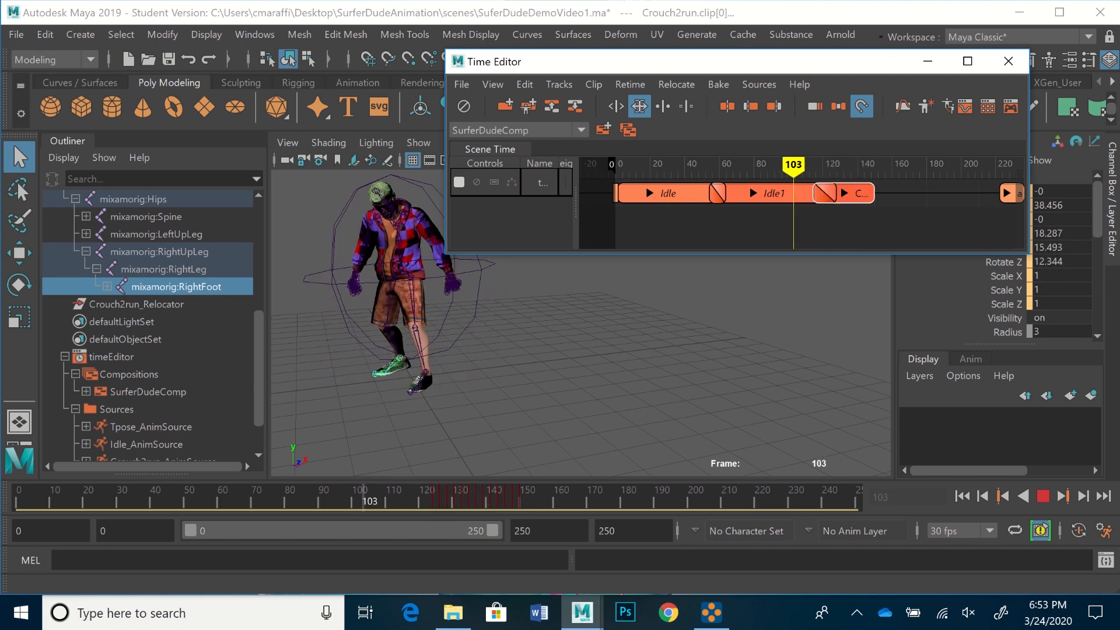
key("alt+v")
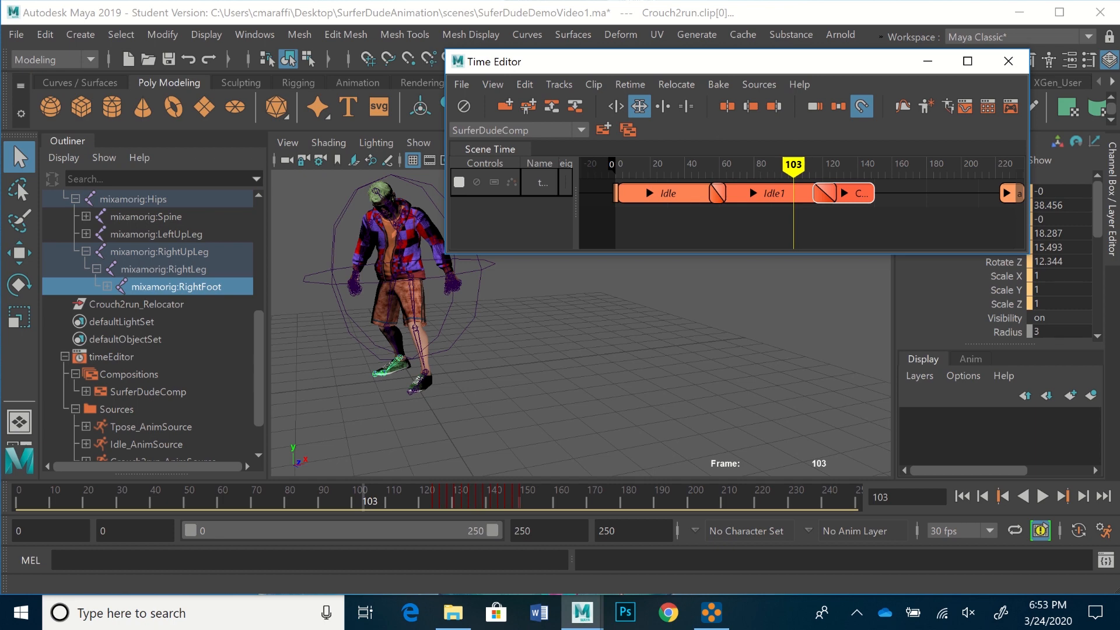
Set the current time to frame 107 and examine the joint hierarchy under mixamorig:Hips in the Outliner
scroll(153, 319, "down", 1)
scroll(153, 320, "up", 1)
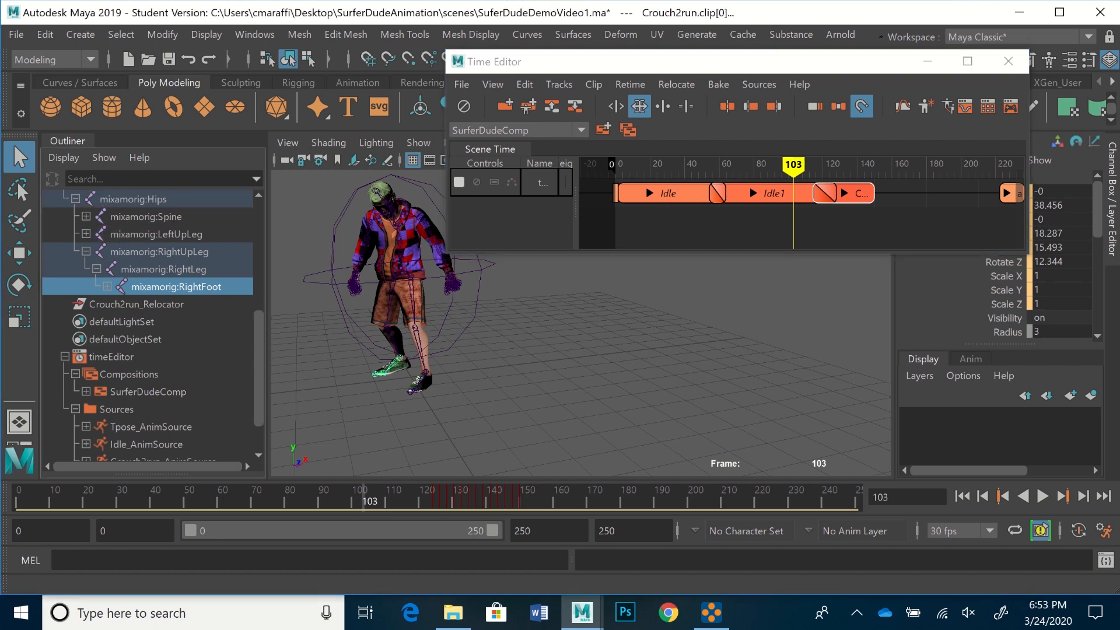
scroll(153, 320, "up", 1)
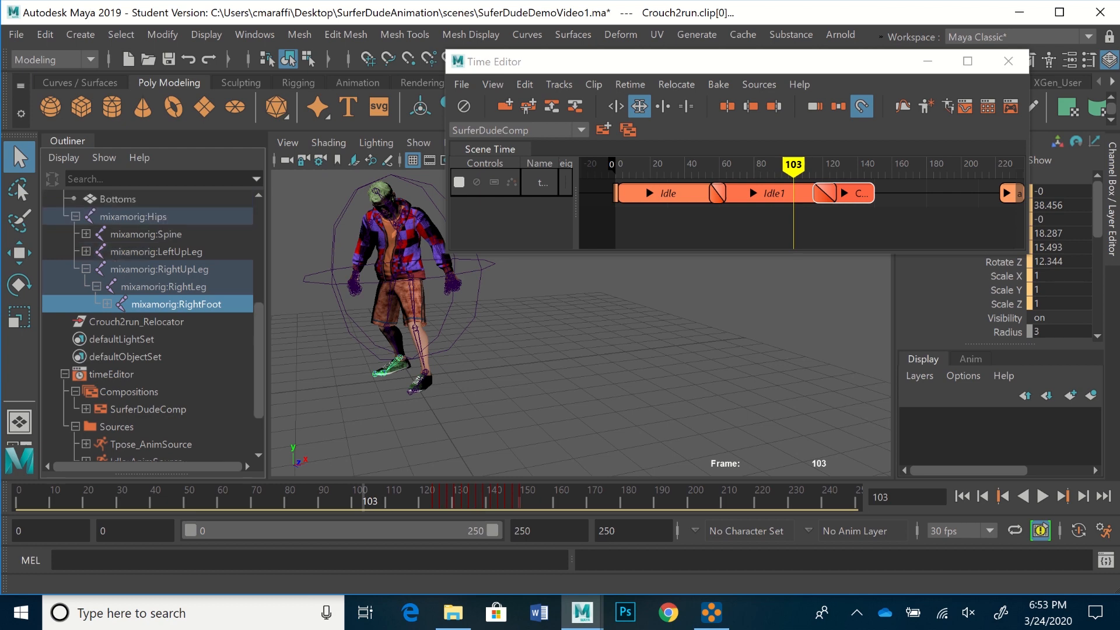
mouse_move(793, 165)
left_mouse_down()
mouse_move(833, 165)
mouse_move(800, 165)
left_mouse_up()
scroll(153, 320, "up", 3)
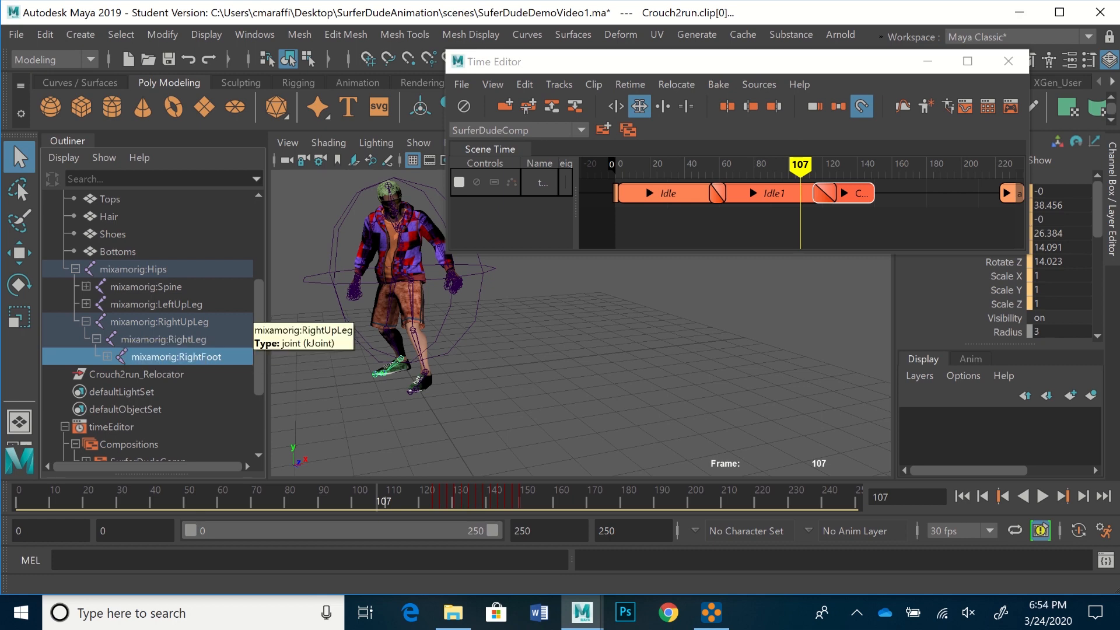
scroll(251, 321, "down", 3)
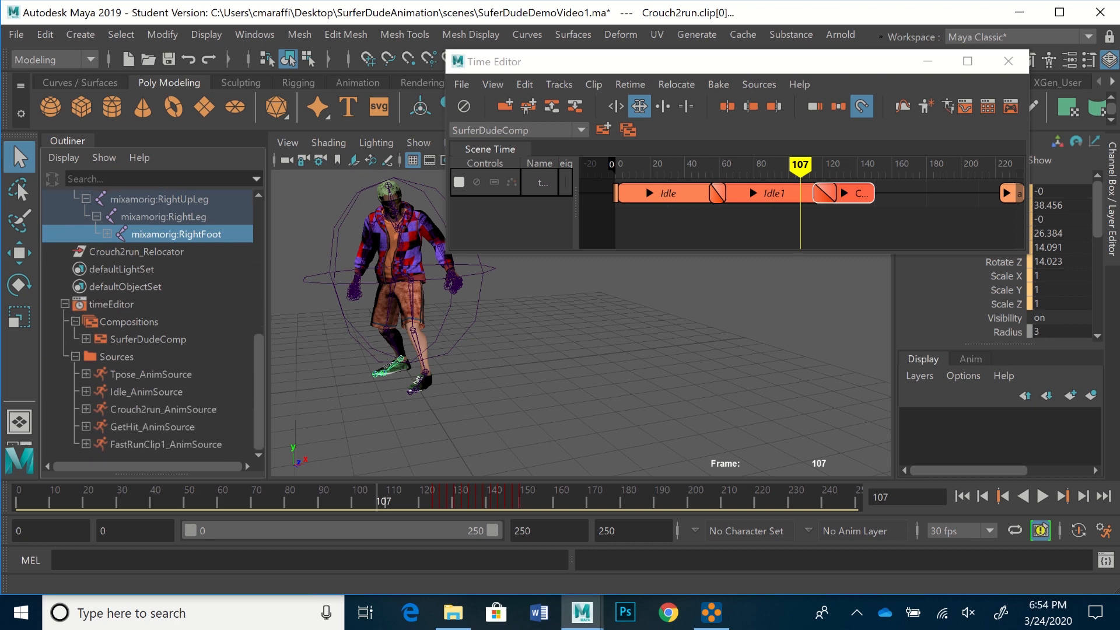
left_click_drag(799, 165, 874, 165)
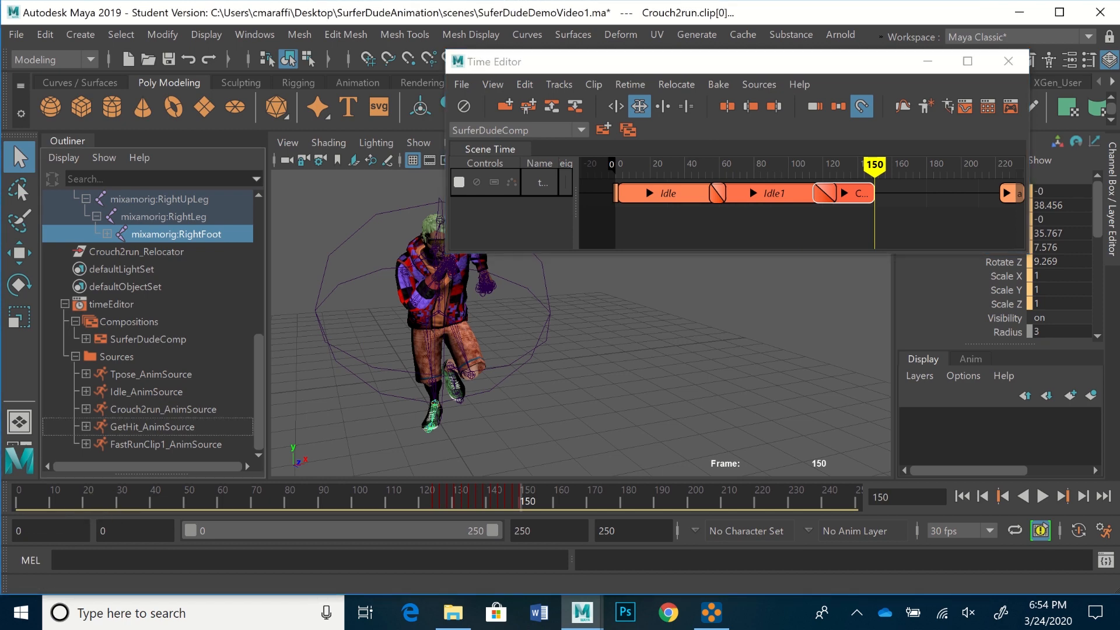
left_click(150, 426)
middle_click_drag(151, 427, 872, 193)
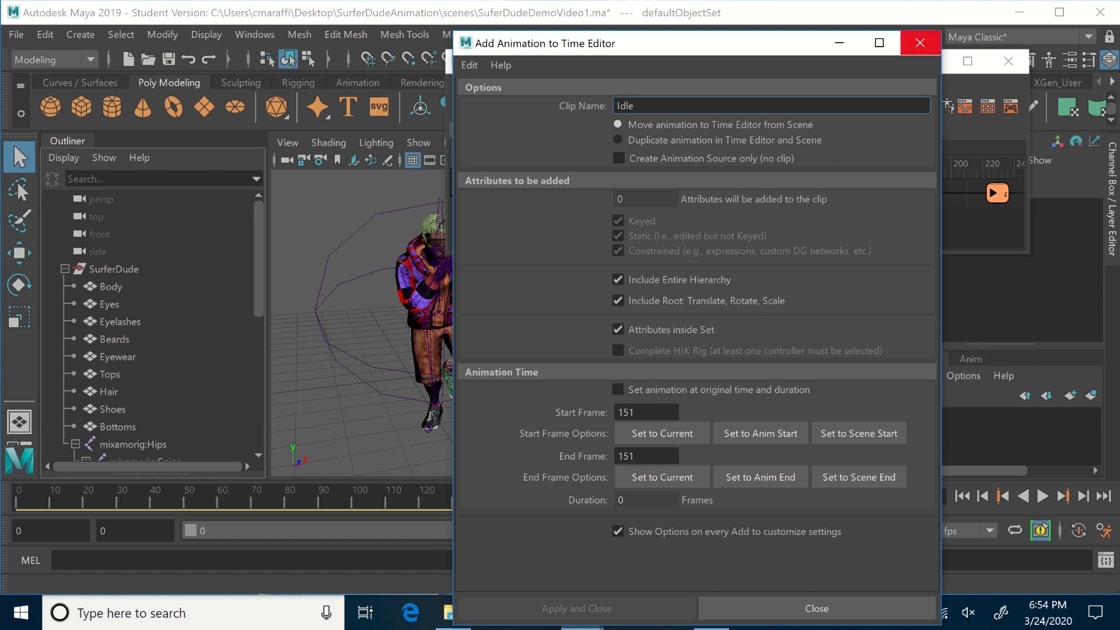
left_click(816, 608)
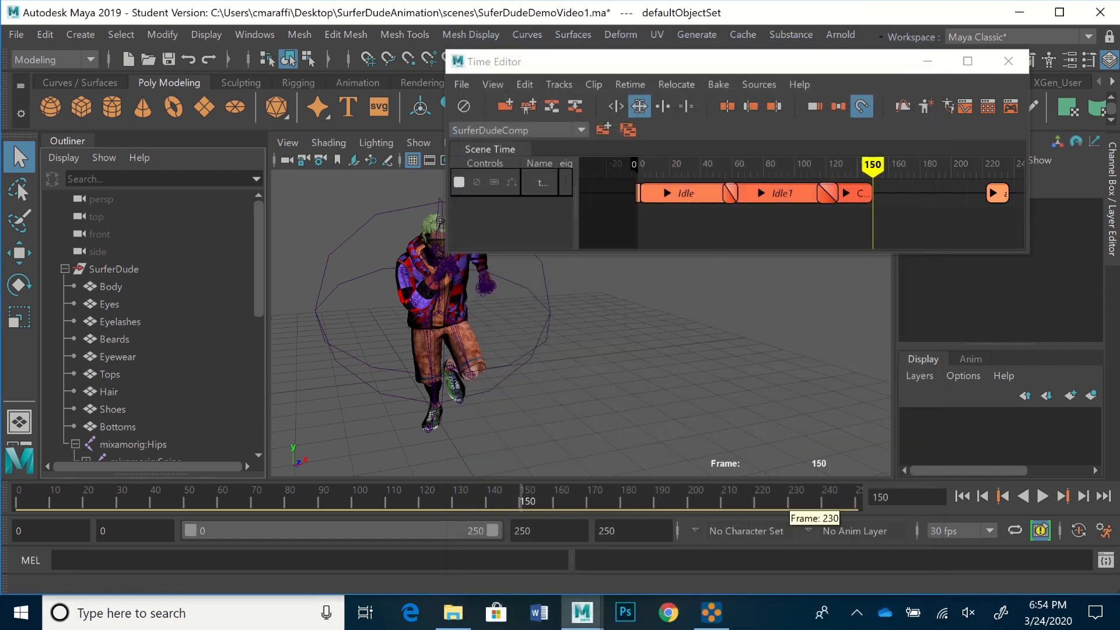
Add the GetHit animation source to the track and place its clip directly after the end of Crouch2run, clear of anim_Clip1
scroll(153, 326, "down", 6)
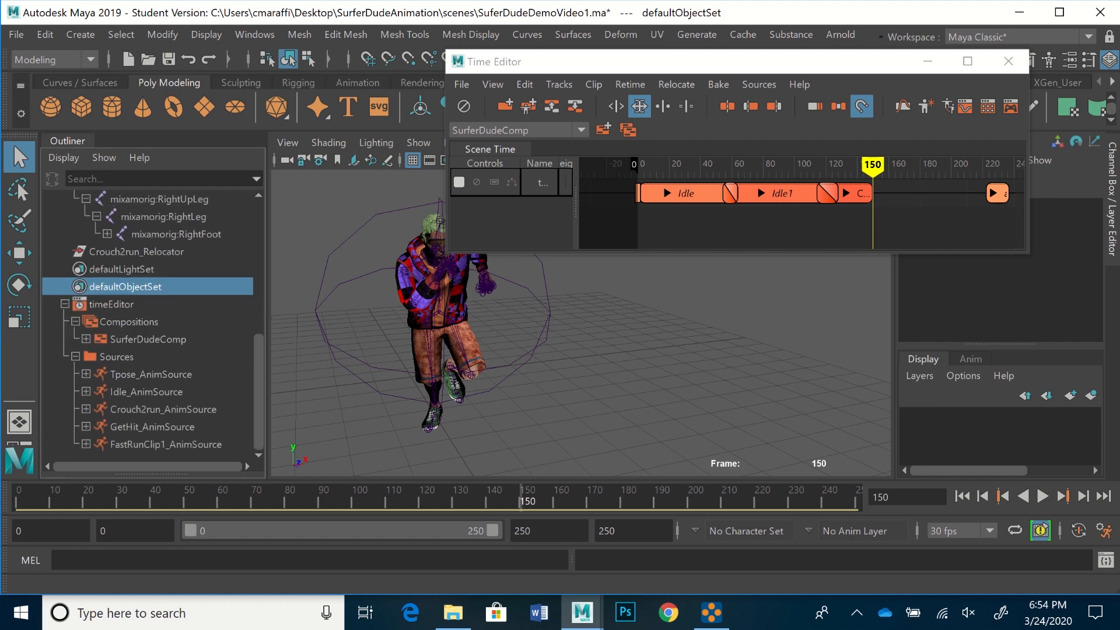
key("alt+v")
key("alt+v")
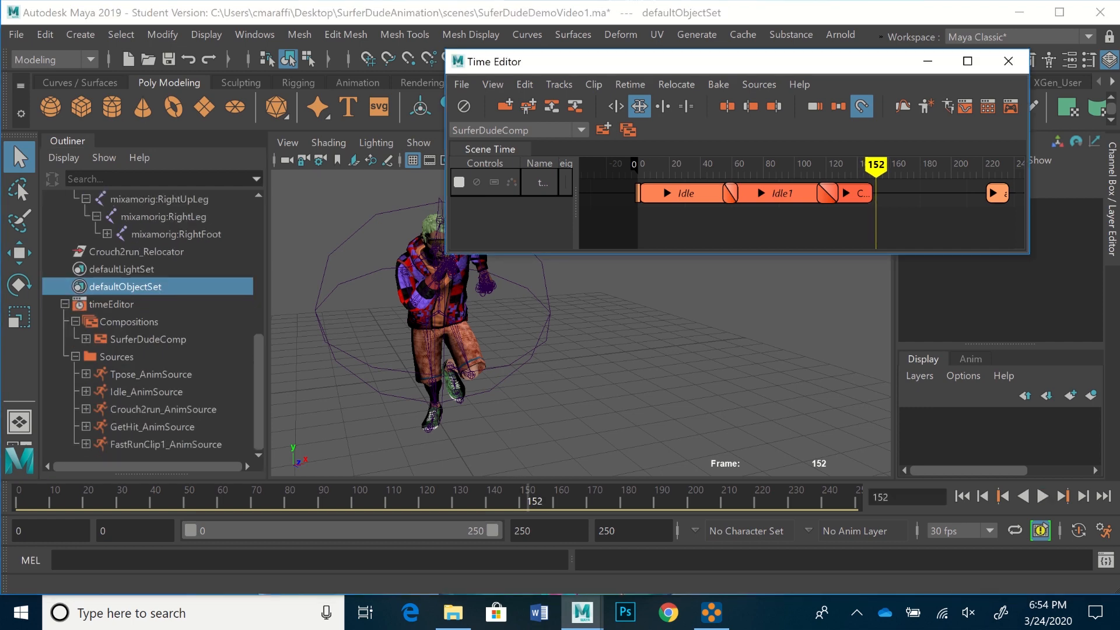
left_click(151, 427)
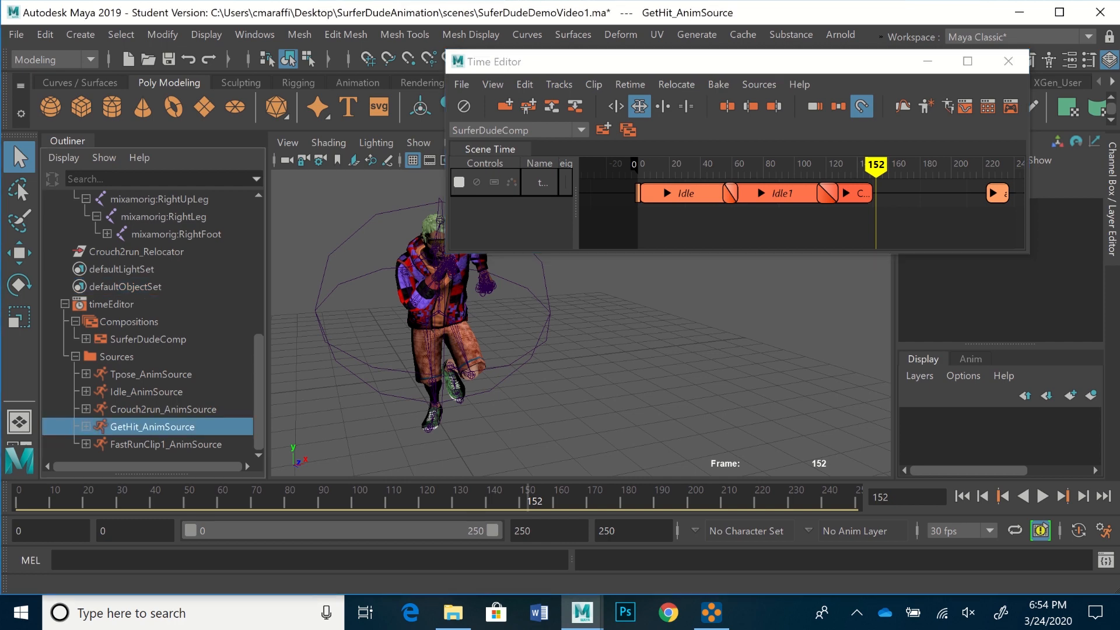
scroll(151, 320, "up", 3)
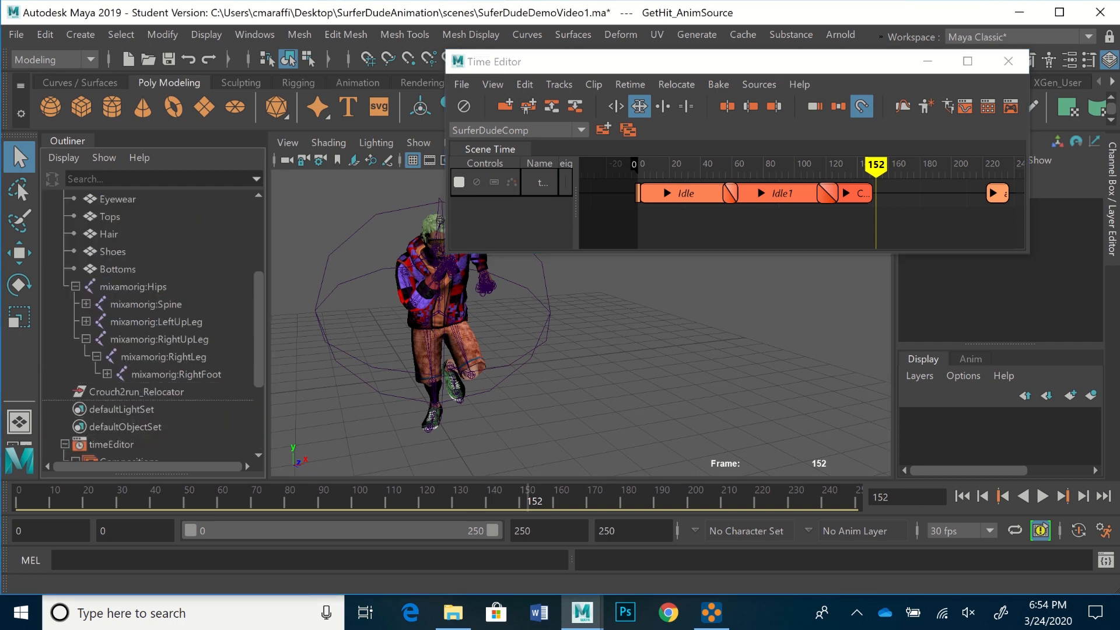
middle_click_drag(884, 192, 879, 192)
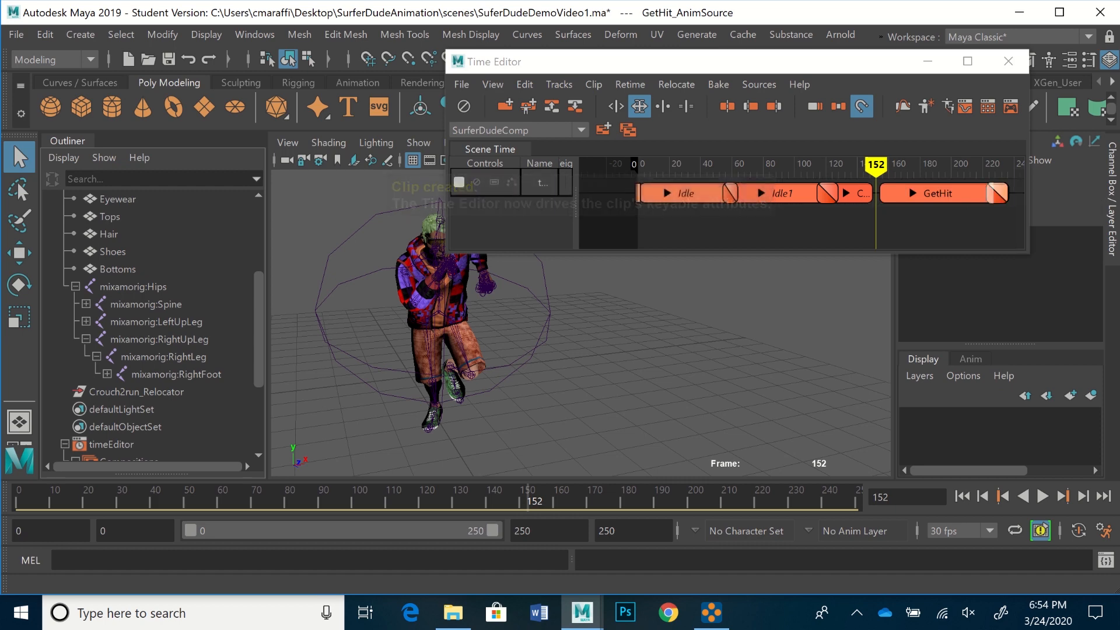
left_click_drag(1002, 194, 1040, 193)
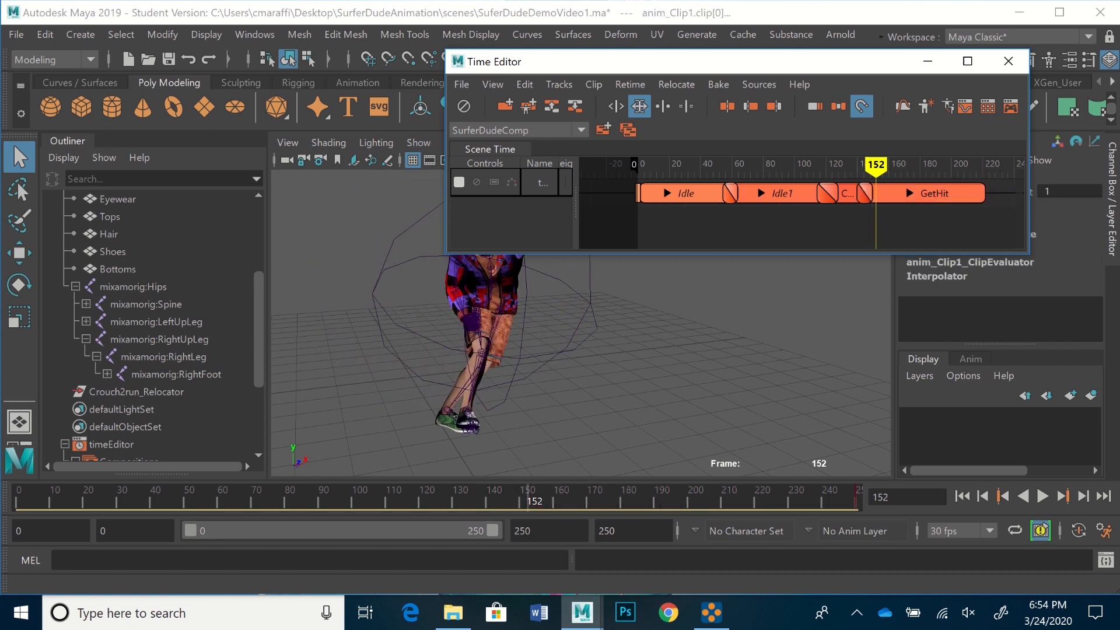
left_click_drag(926, 193, 942, 192)
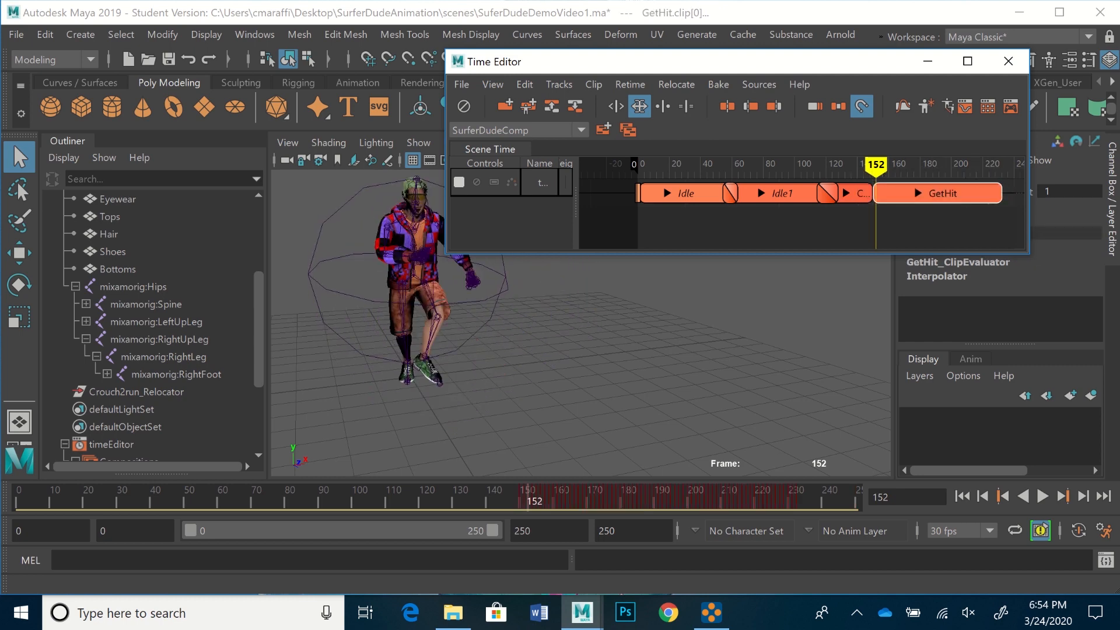
Play and scrub the end of Crouch2run around frames 142 to 145, selecting the mixamorig:RightFoot joint as the planted foot
key("alt+v")
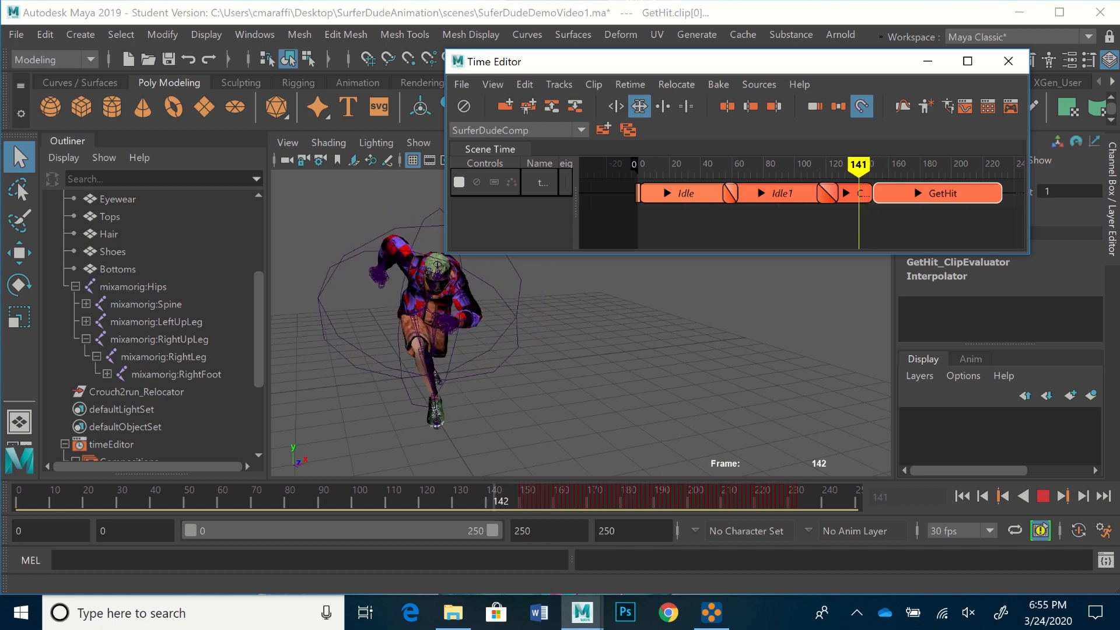
key("Escape")
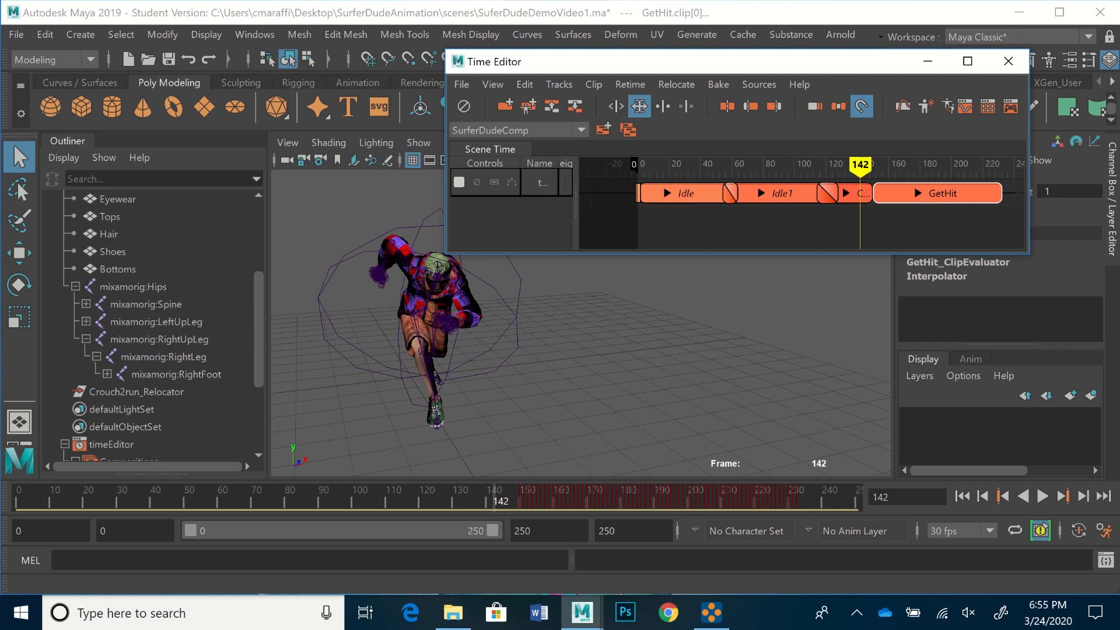
left_click(175, 374)
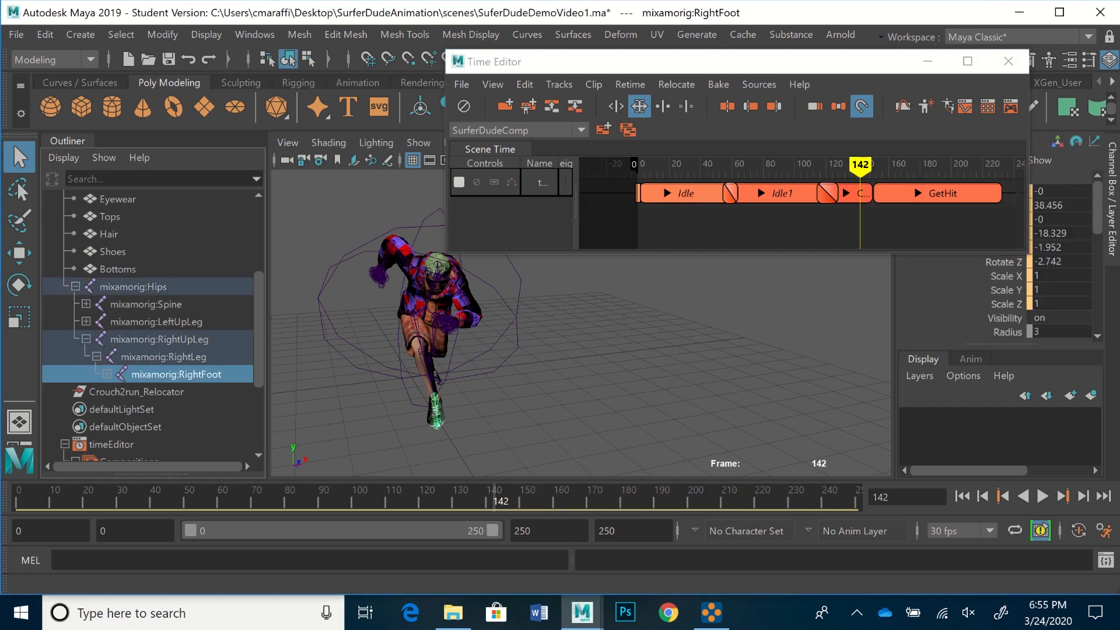
mouse_move(859, 165)
left_mouse_down()
mouse_move(883, 165)
mouse_move(865, 165)
left_mouse_up()
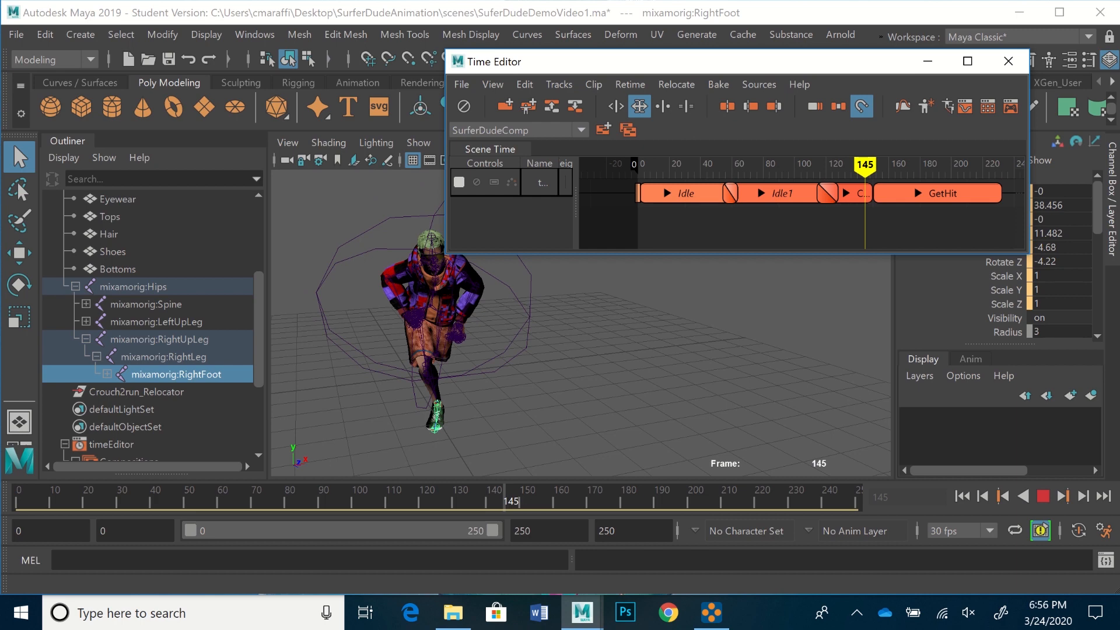
key("Escape")
Match the GetHit clip to the previous clip at mixamorig:RightFoot, inbetween clips, with Full (XYZ) translation and rotation
left_click(938, 193)
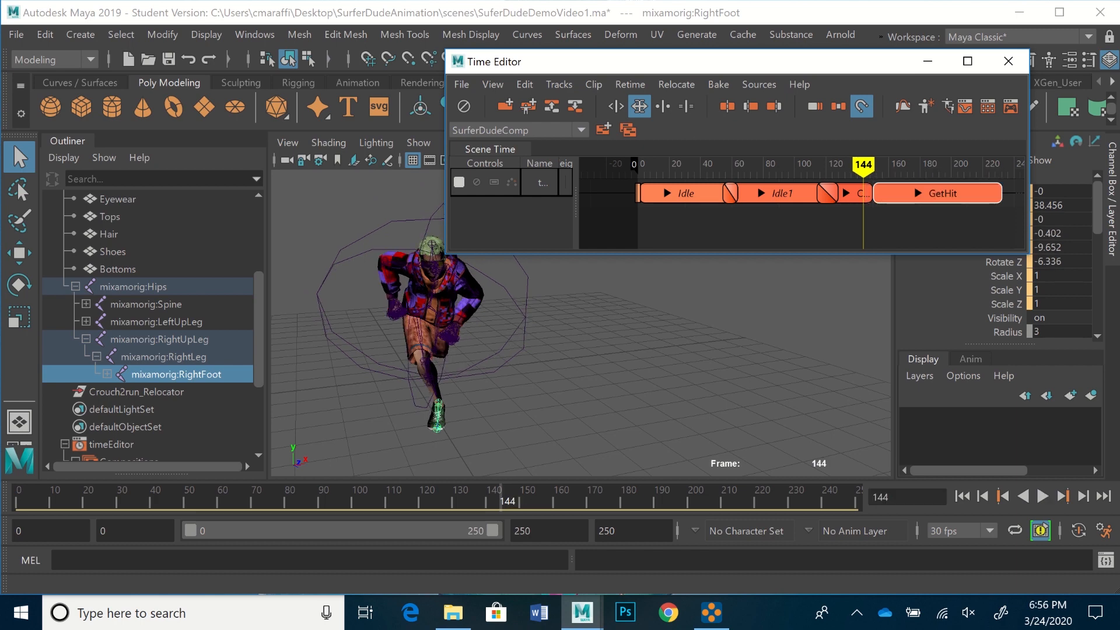
left_click(676, 84)
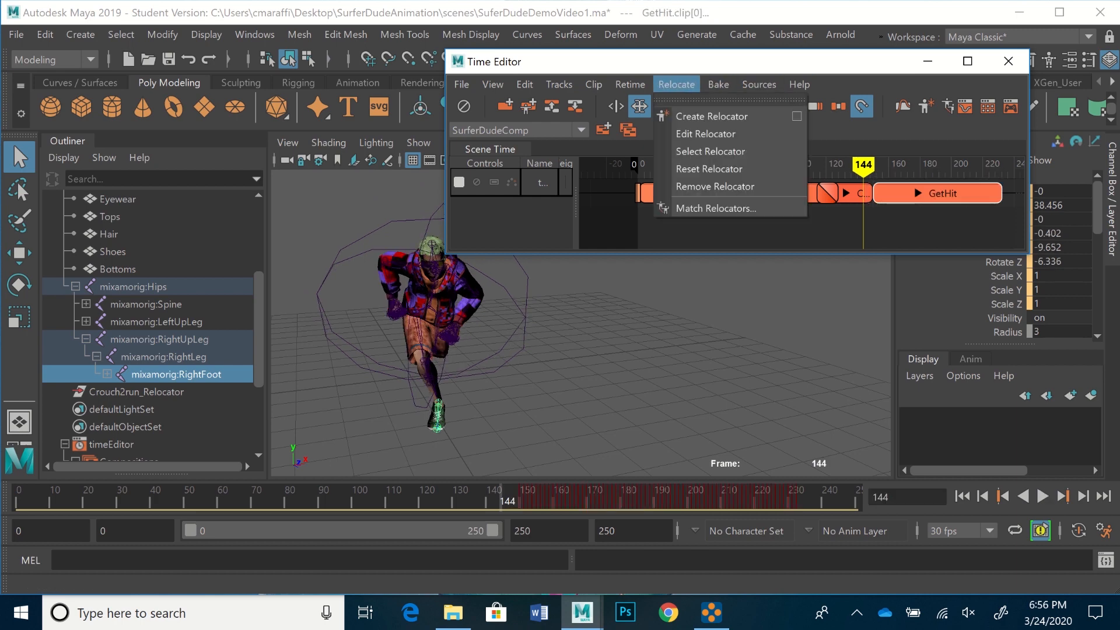
left_click(700, 208)
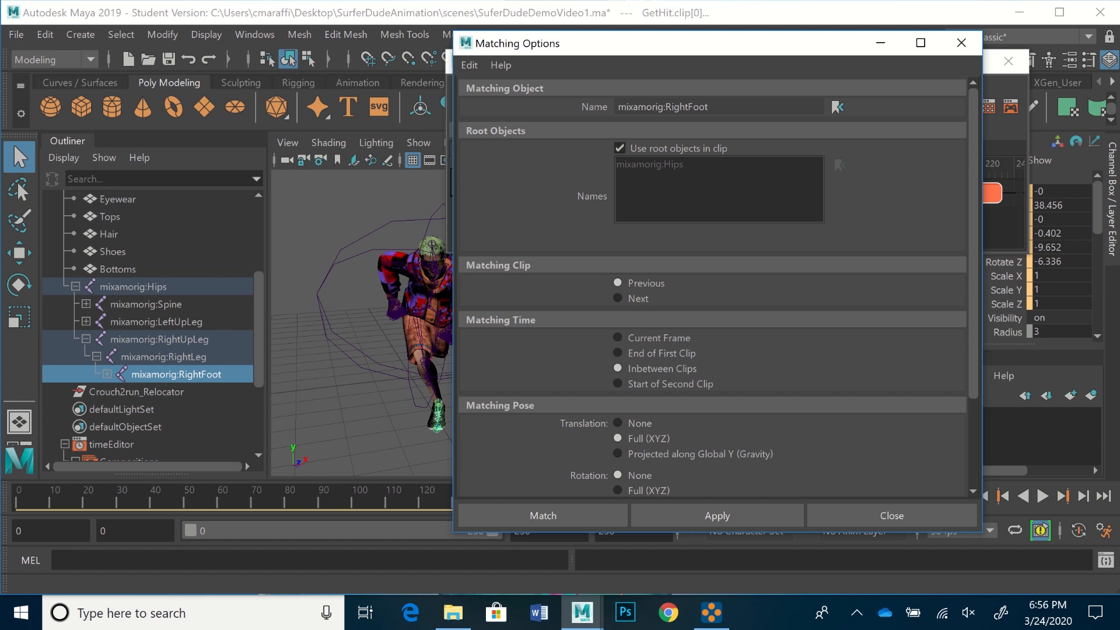
scroll(712, 287, "down", 5)
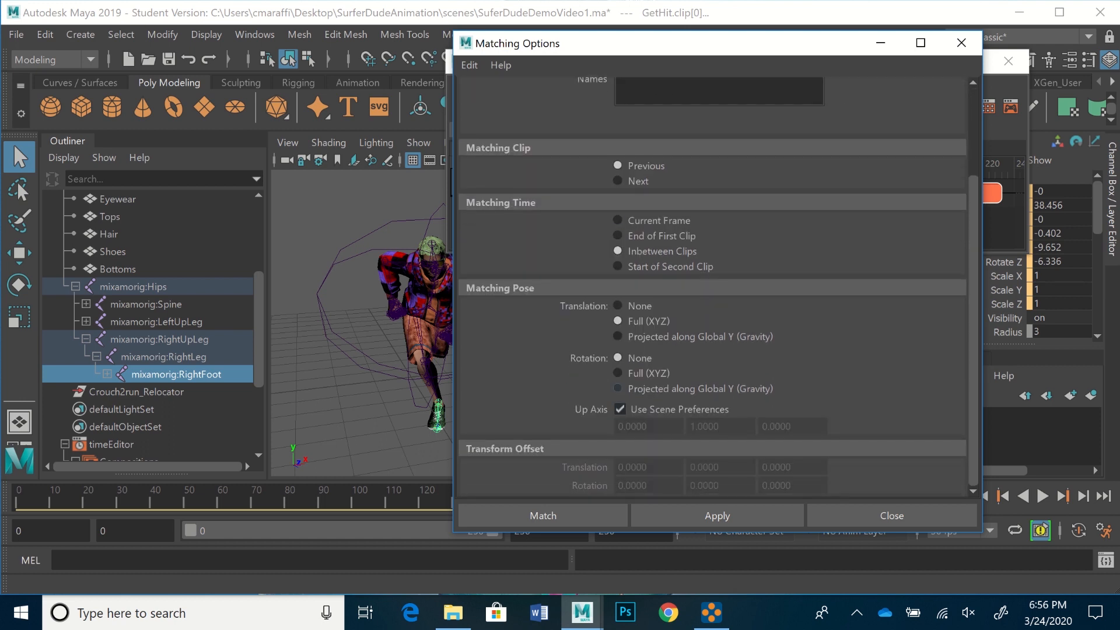
left_click(616, 373)
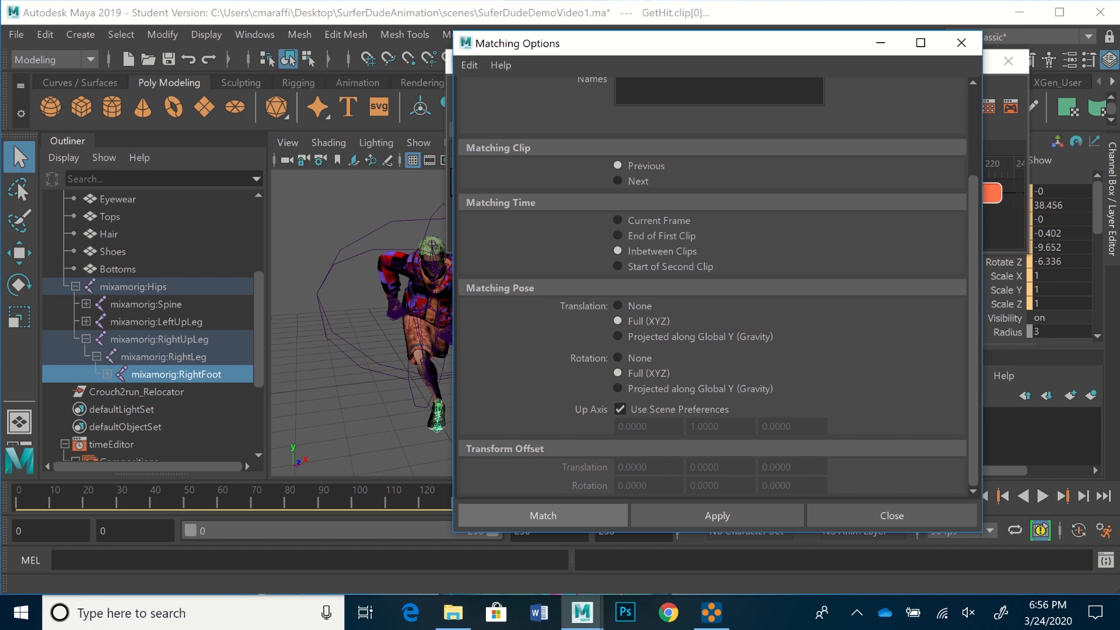
left_click(543, 515)
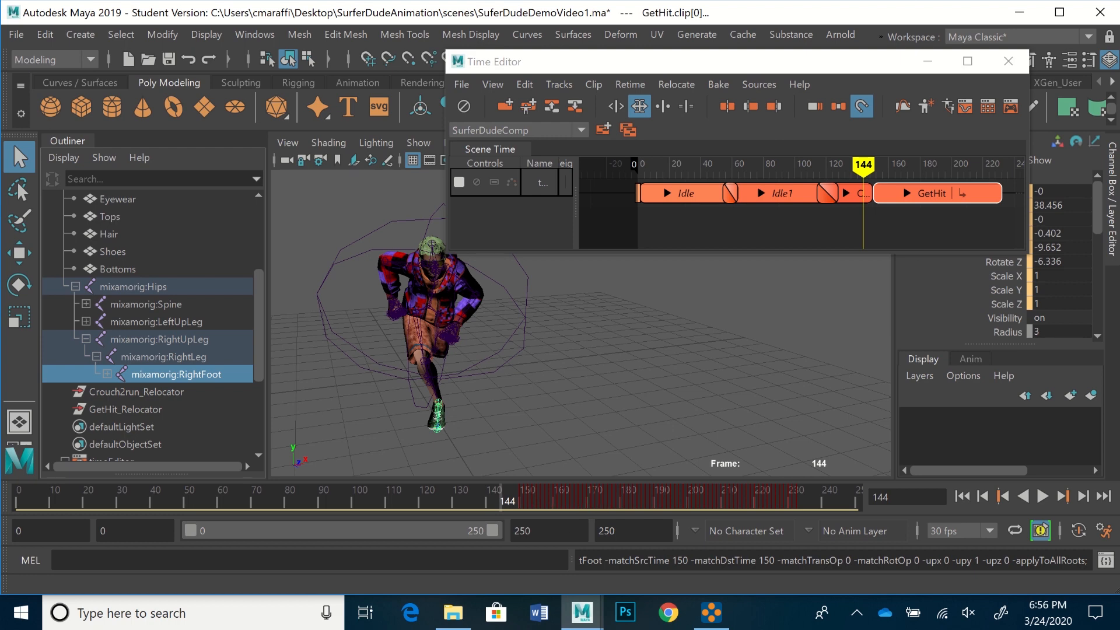
Review the matched transition into GetHit from the front and the side, playing through to frame 153
left_click_drag(863, 165, 872, 165)
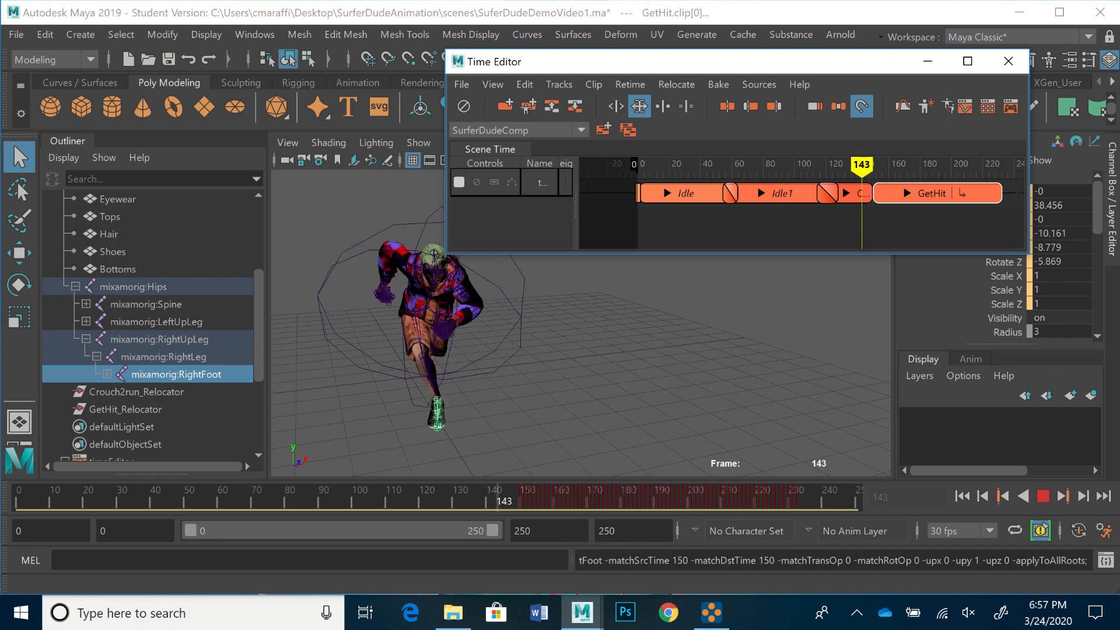
key("Escape")
left_click_drag(583, 350, 700, 350, "alt")
middle_click_drag(583, 350, 513, 350, "alt")
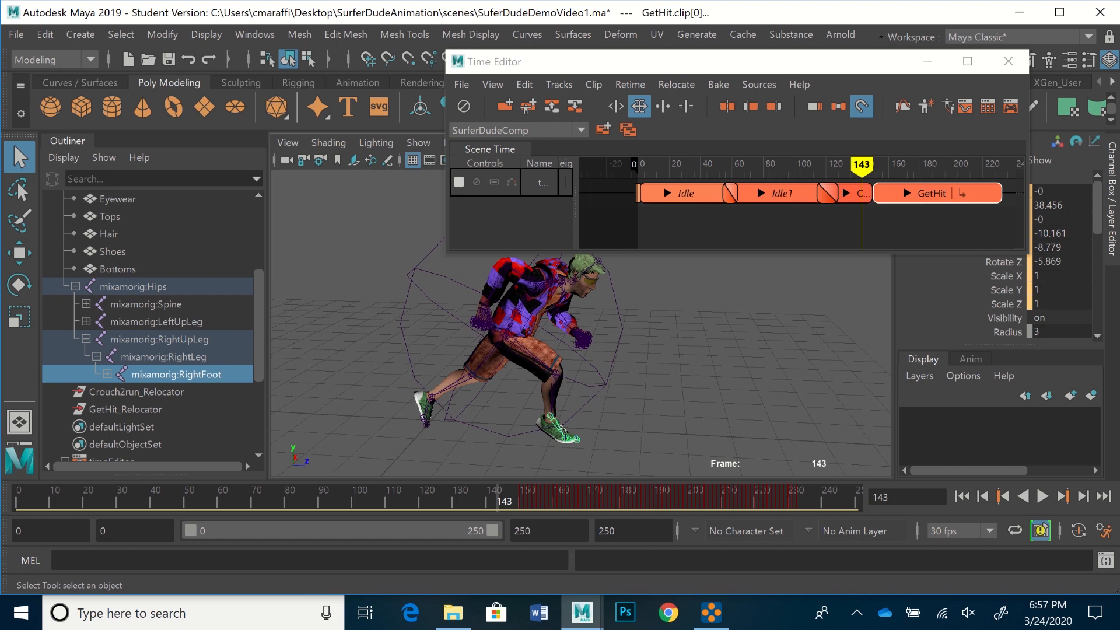
key("alt+v")
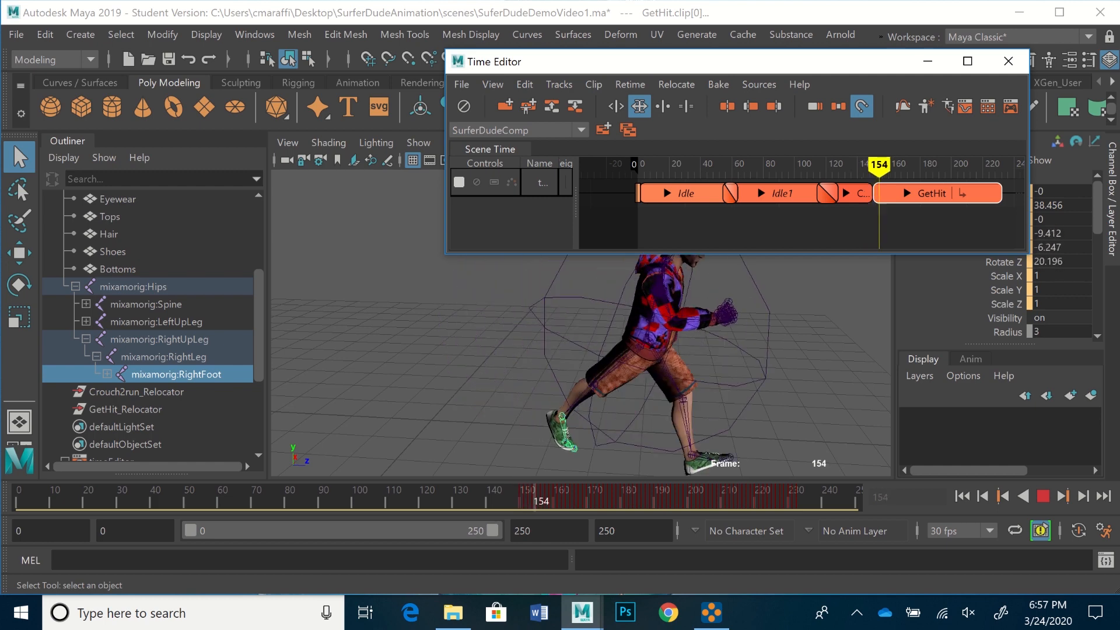
key("Escape")
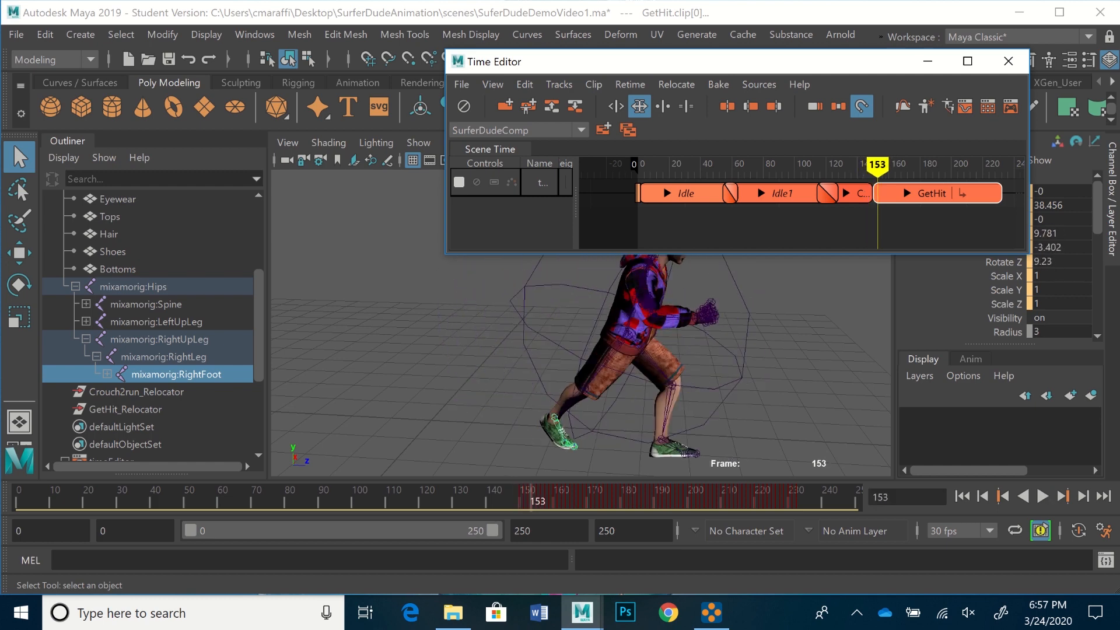
Shift the GetHit clip earlier to about frame 146 so it crossfades with the end of Crouch2run, and check frame 147
scroll(876, 198, "up", 3)
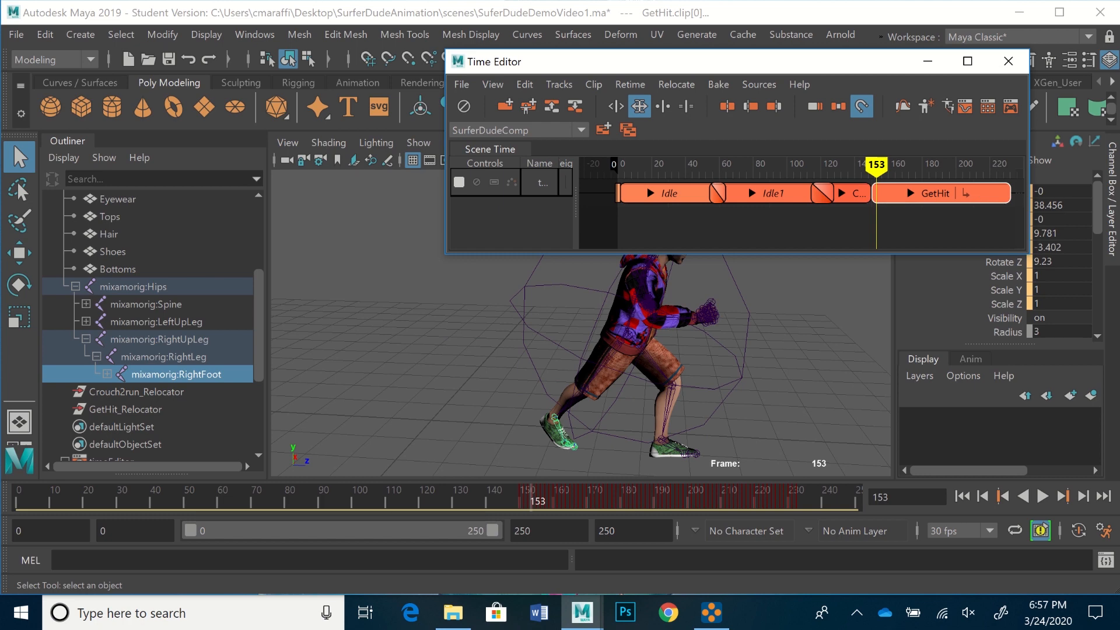
left_click(615, 106)
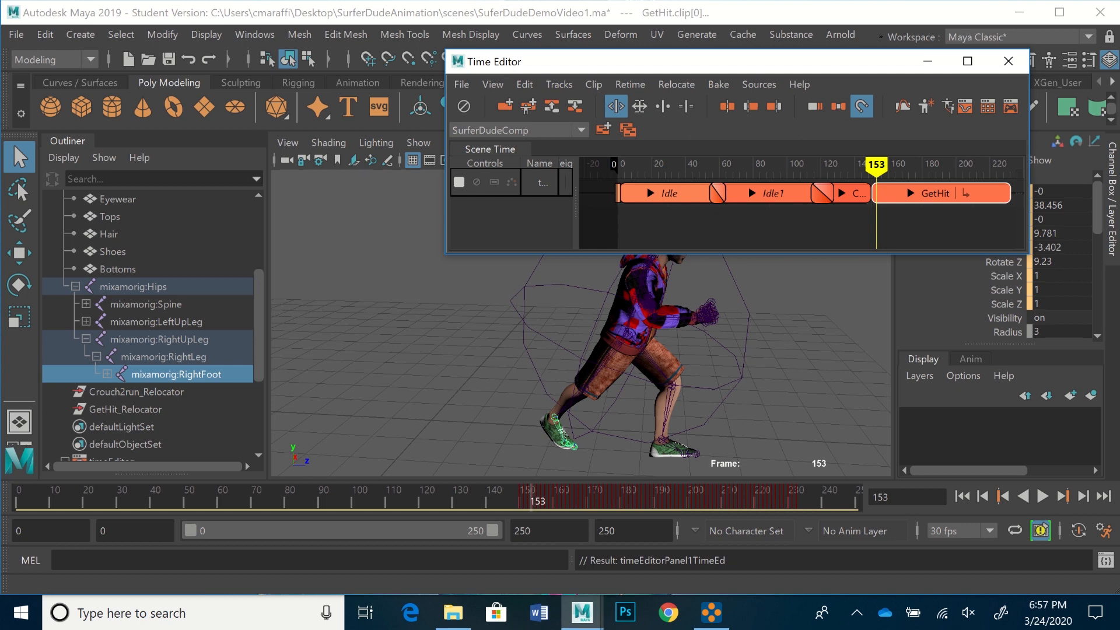
left_click(890, 194)
left_click_drag(890, 194, 884, 197)
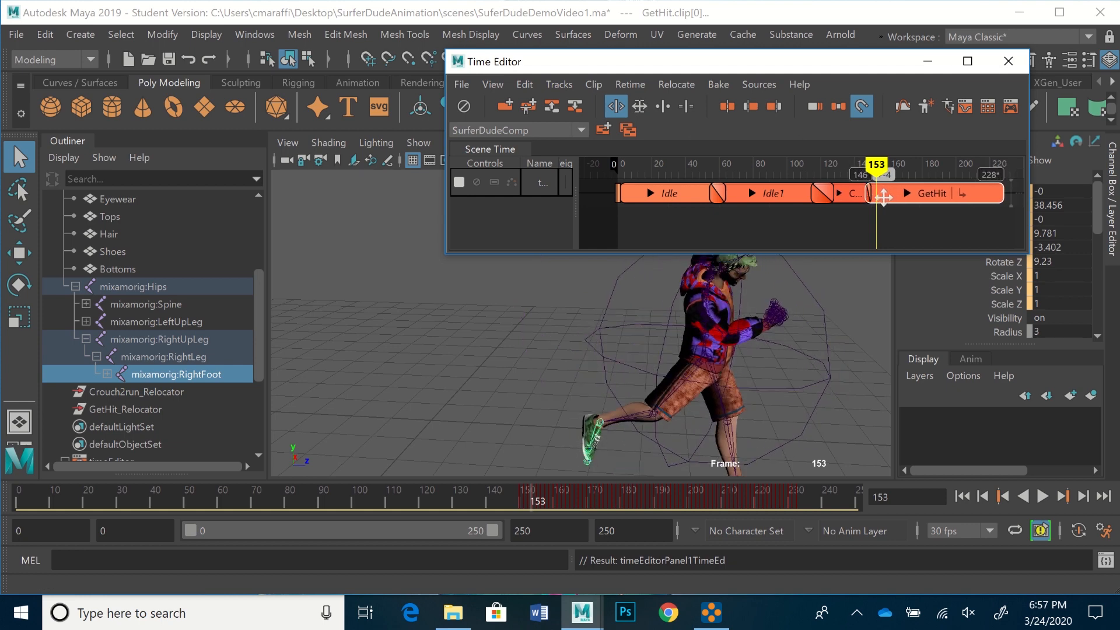
mouse_move(875, 165)
left_mouse_down()
mouse_move(851, 165)
mouse_move(872, 165)
left_mouse_up()
key("Escape")
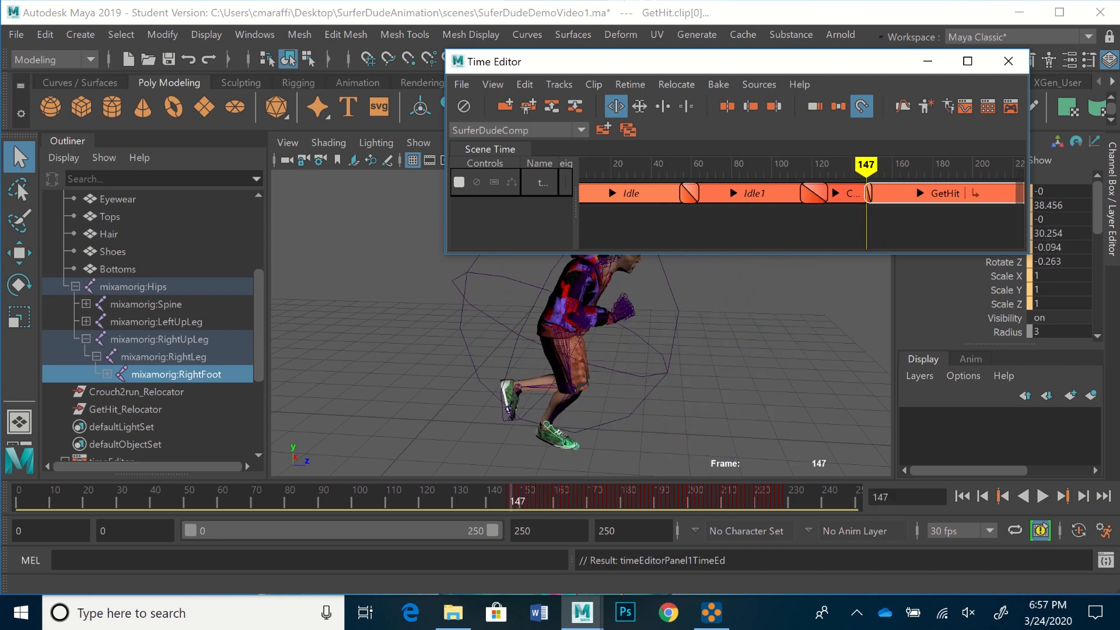
Replay the whole sequence from the front, checking the blend from Crouch2run into GetHit
left_click_drag(642, 350, 527, 343, "alt")
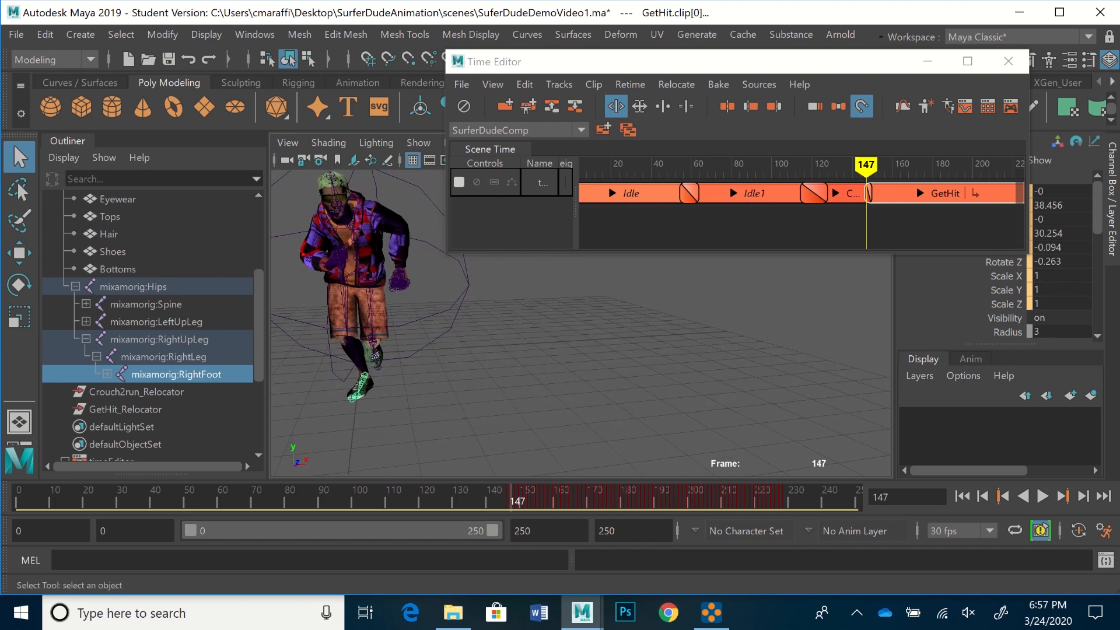
left_click_drag(865, 165, 850, 165)
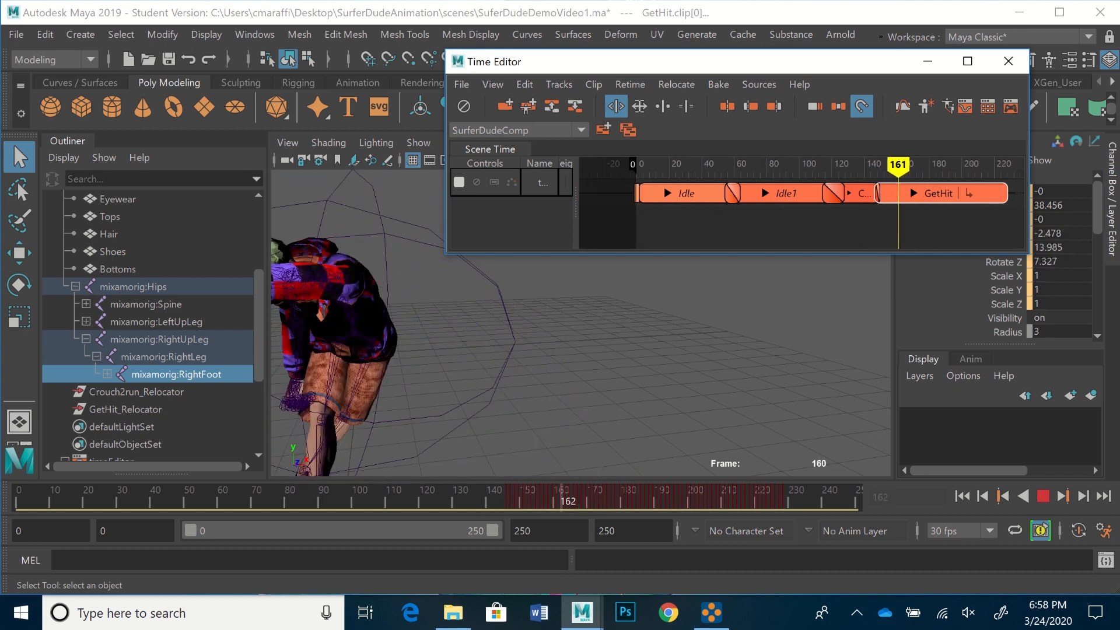
key("alt+v")
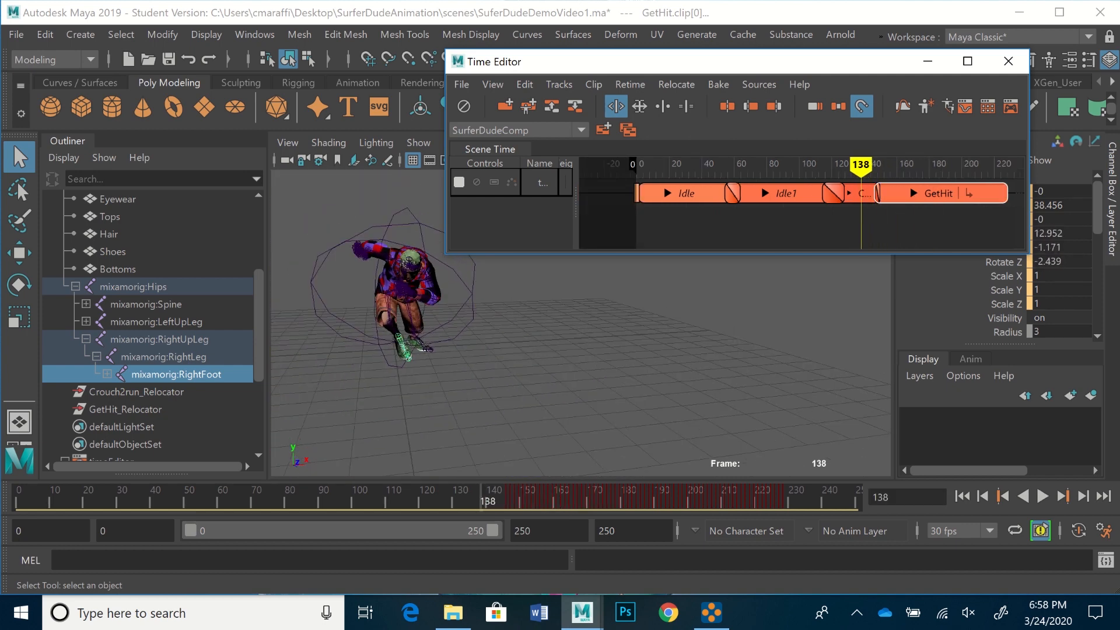
key("alt+v")
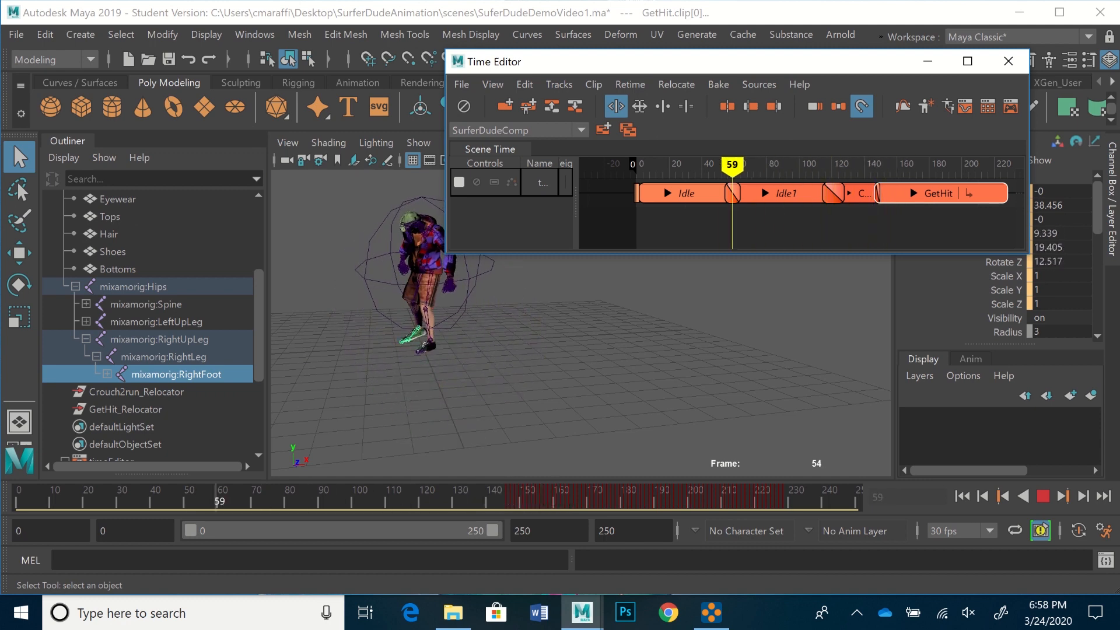
key("alt+v")
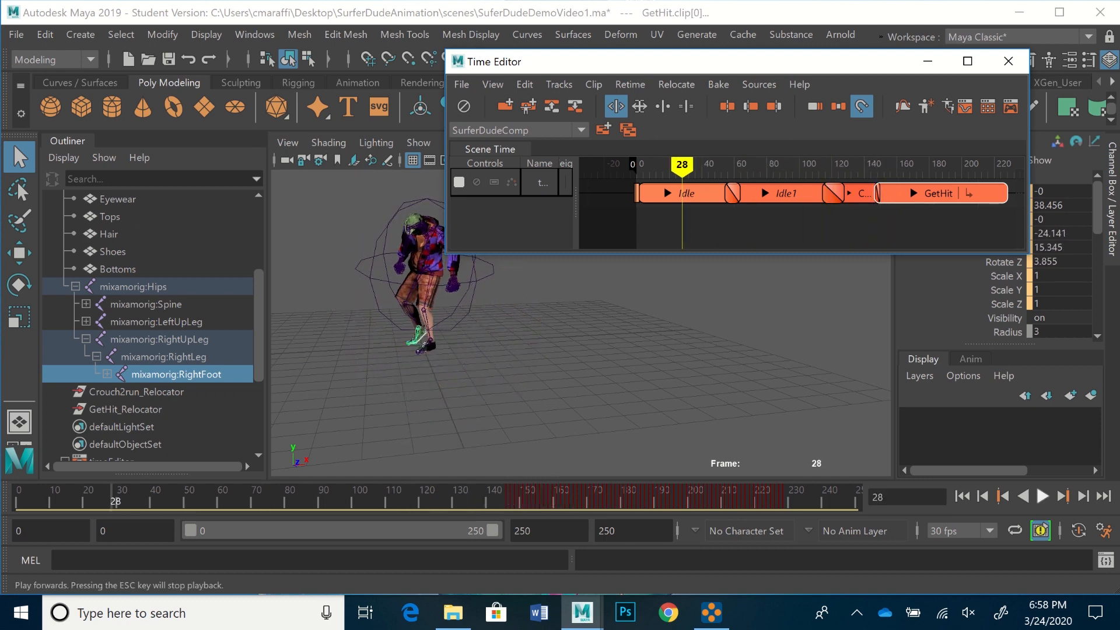
key("alt+v")
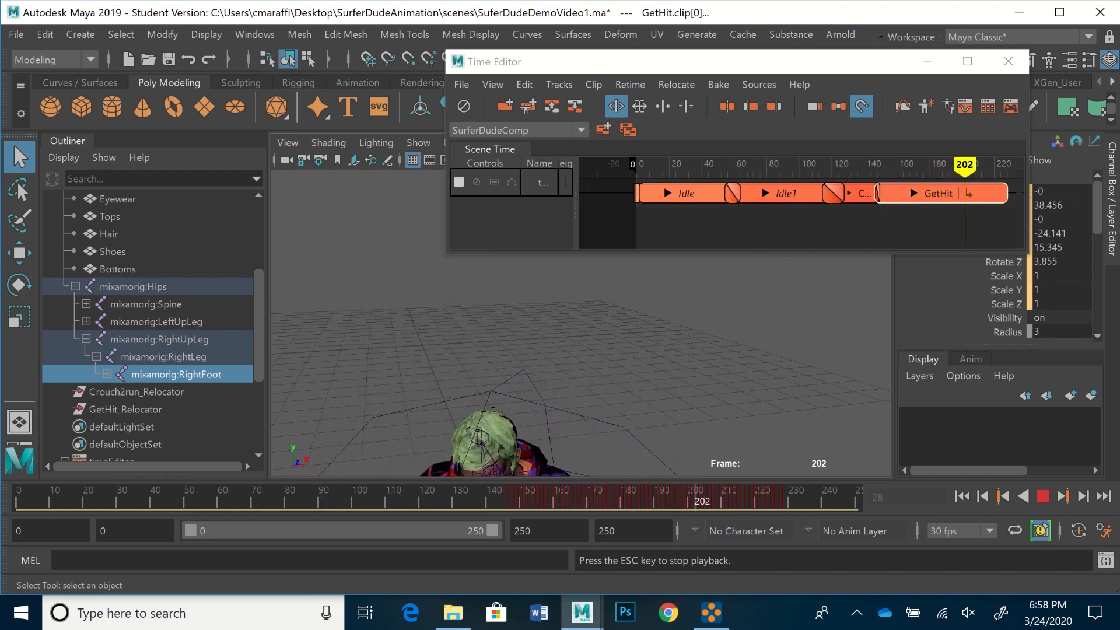
Replay the sequence from frame 96 and stop at frame 142 in the transition into GetHit
key("Escape")
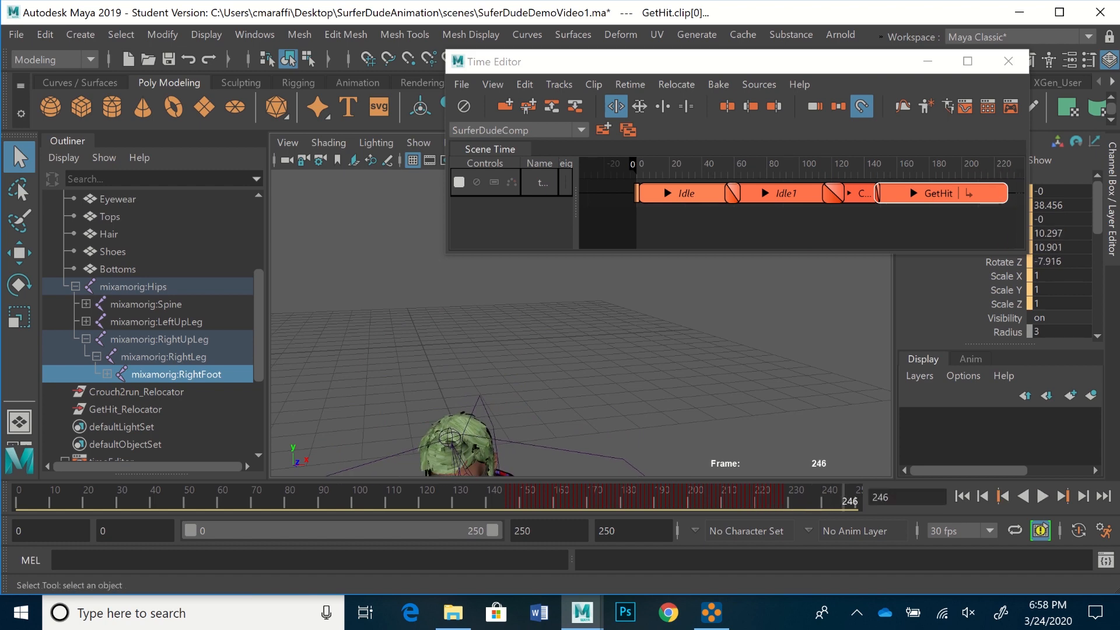
left_click_drag(840, 501, 344, 520)
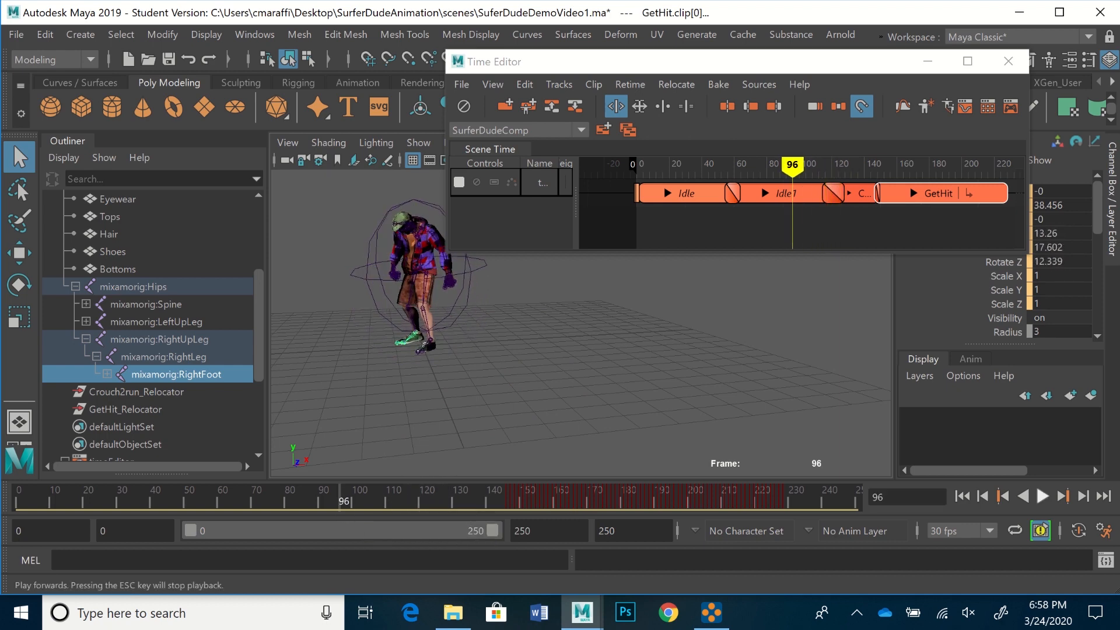
left_click(1043, 496)
key("Escape")
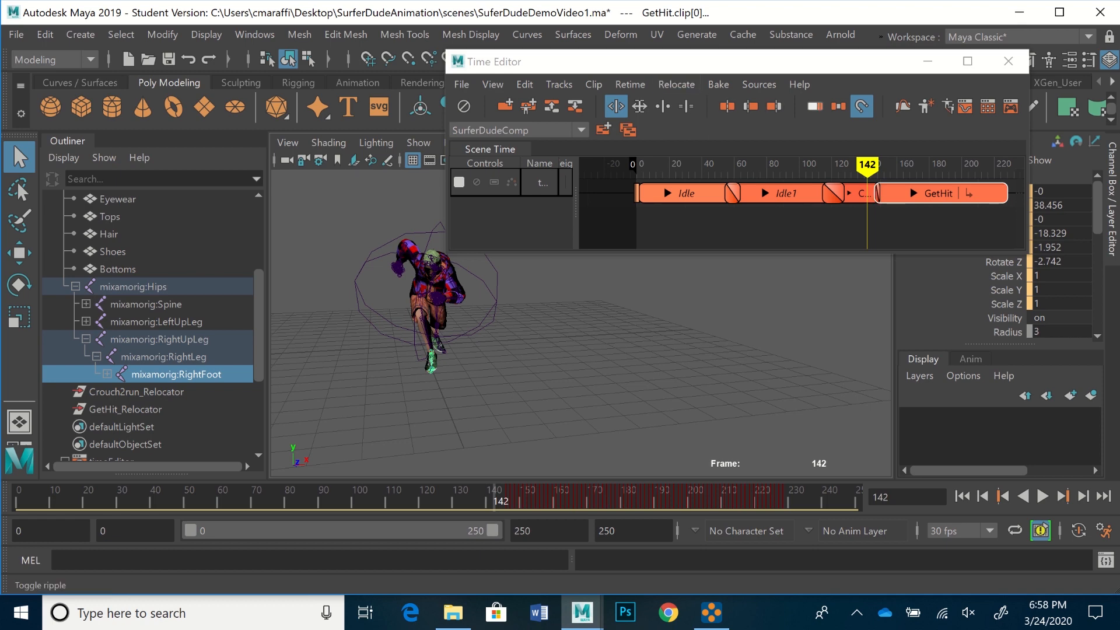
Turn on ripple editing and scale the end of Crouch2run back to frame 142 in Scale mode, previewing the result
left_click(815, 105)
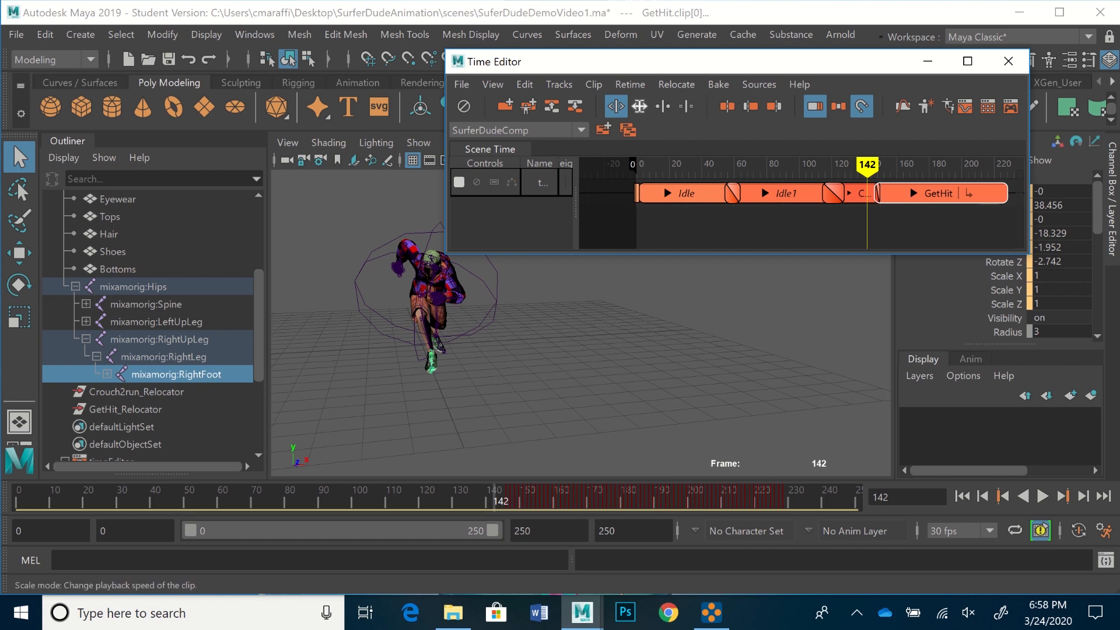
left_click(639, 106)
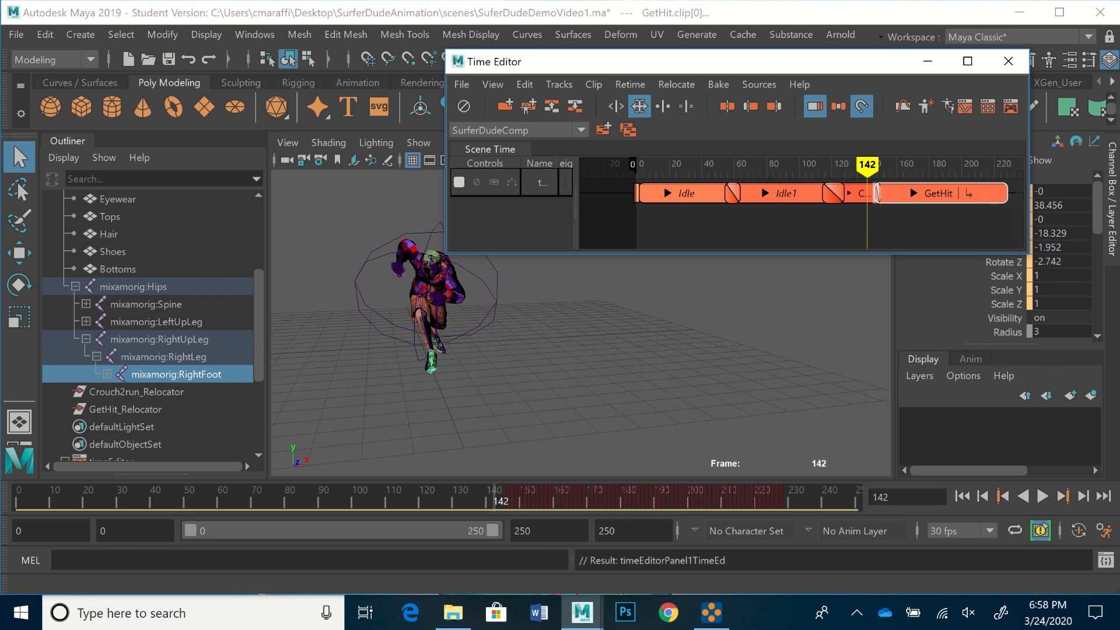
left_click_drag(881, 193, 870, 193)
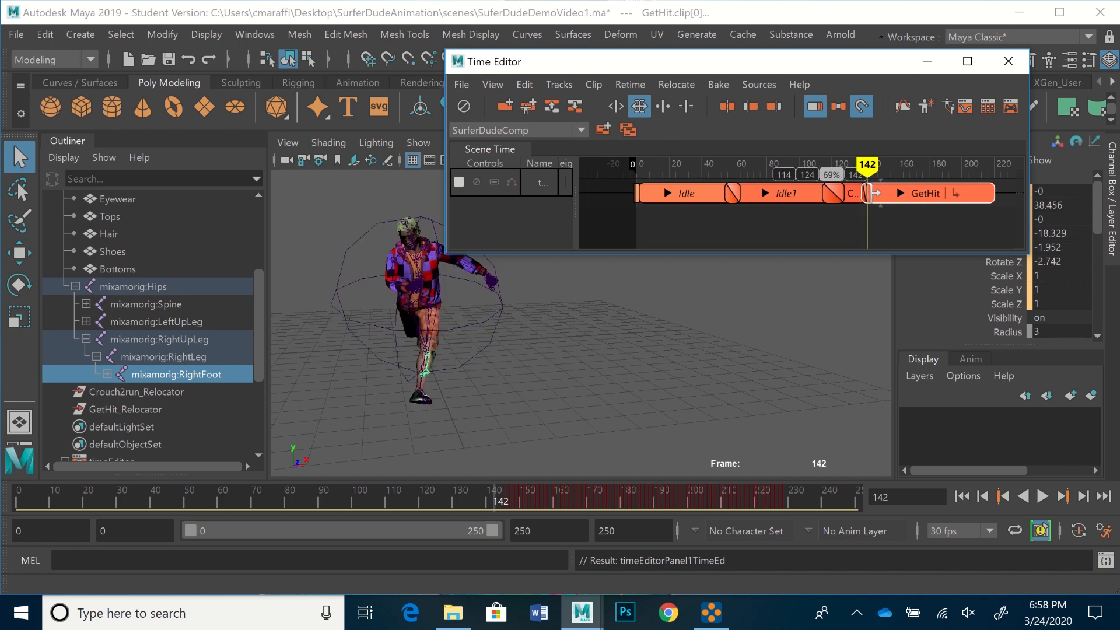
left_click(851, 193)
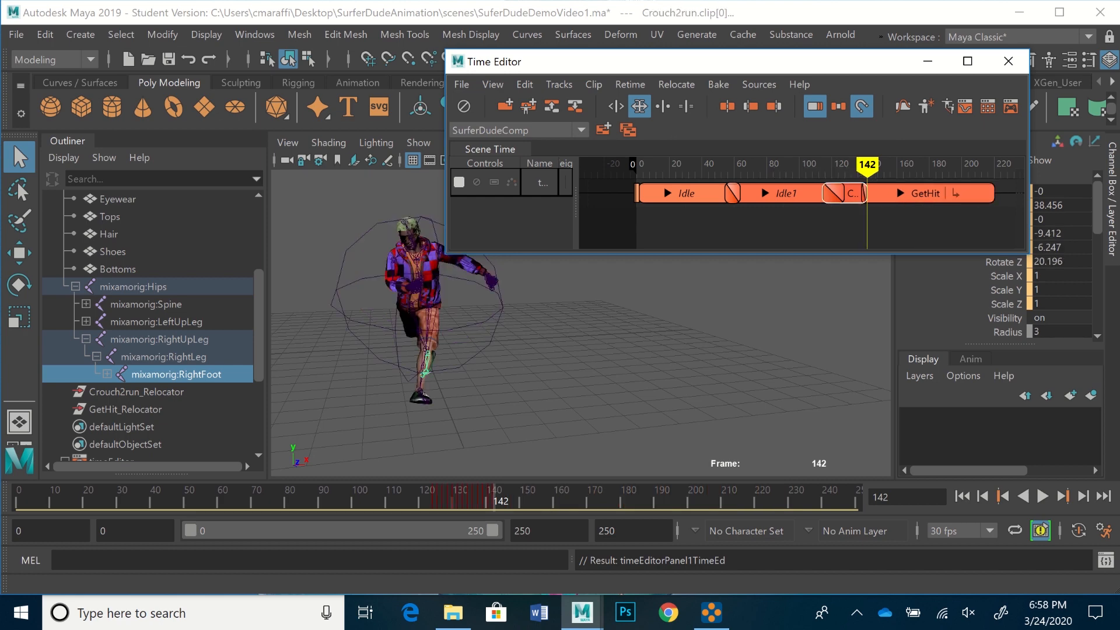
key("alt+v")
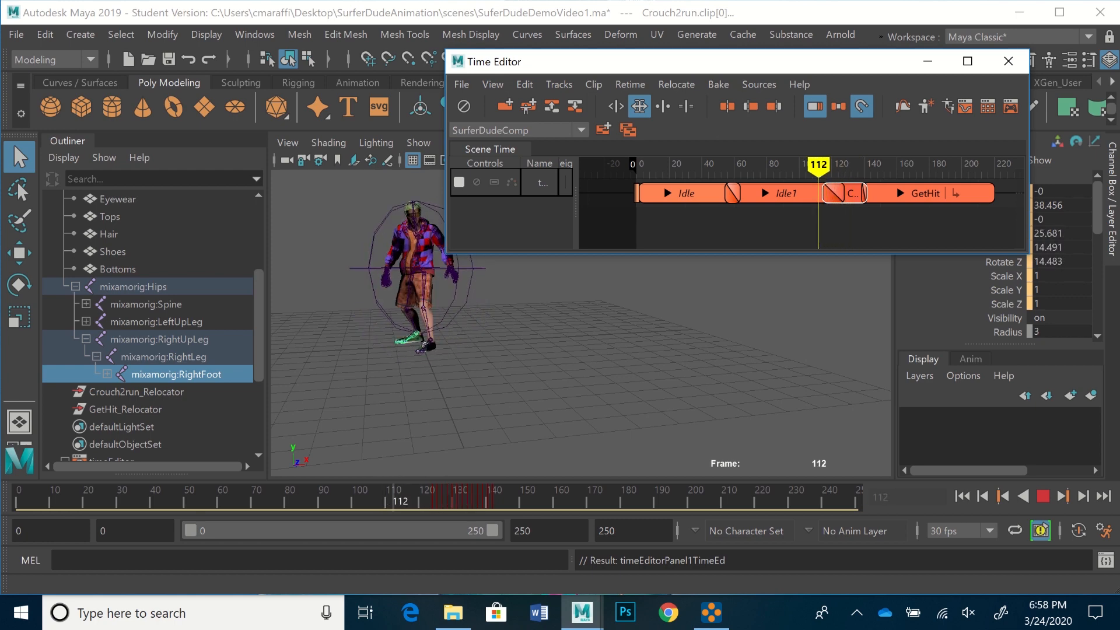
key("alt+v")
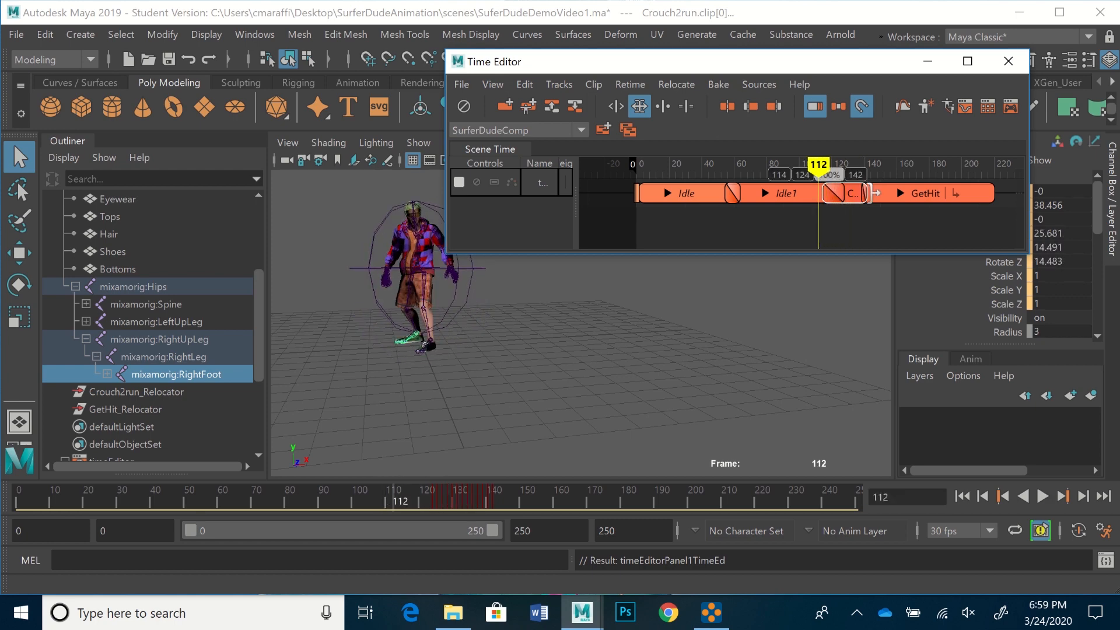
Scale the end of Crouch2run a few frames shorter, to about frame 138, and preview the playback
left_click_drag(868, 193, 863, 193)
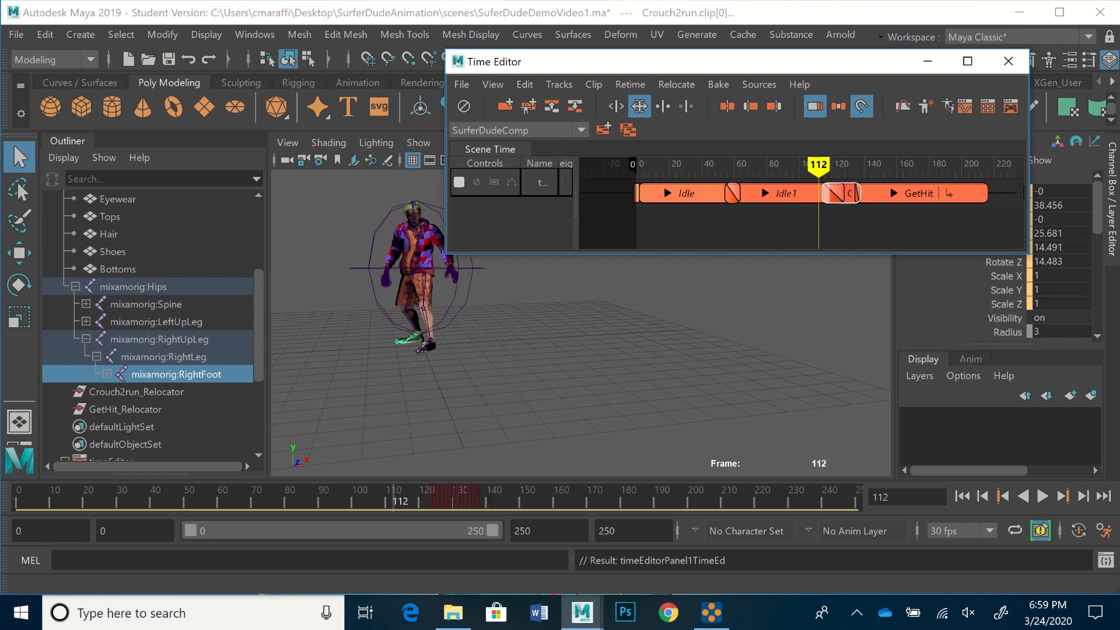
key("alt+v")
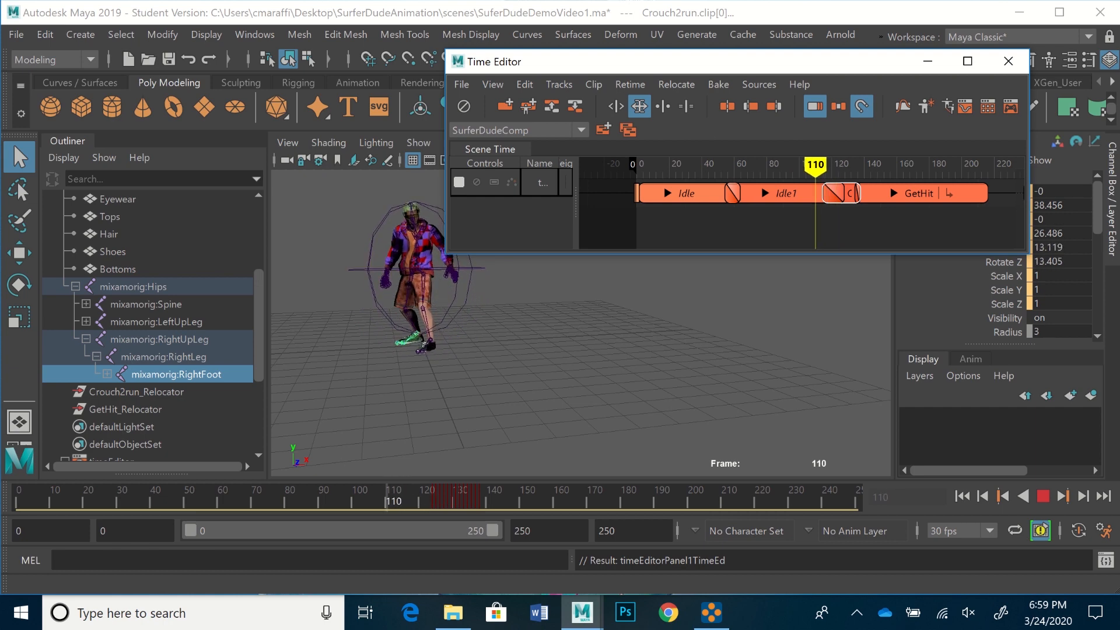
key("Escape")
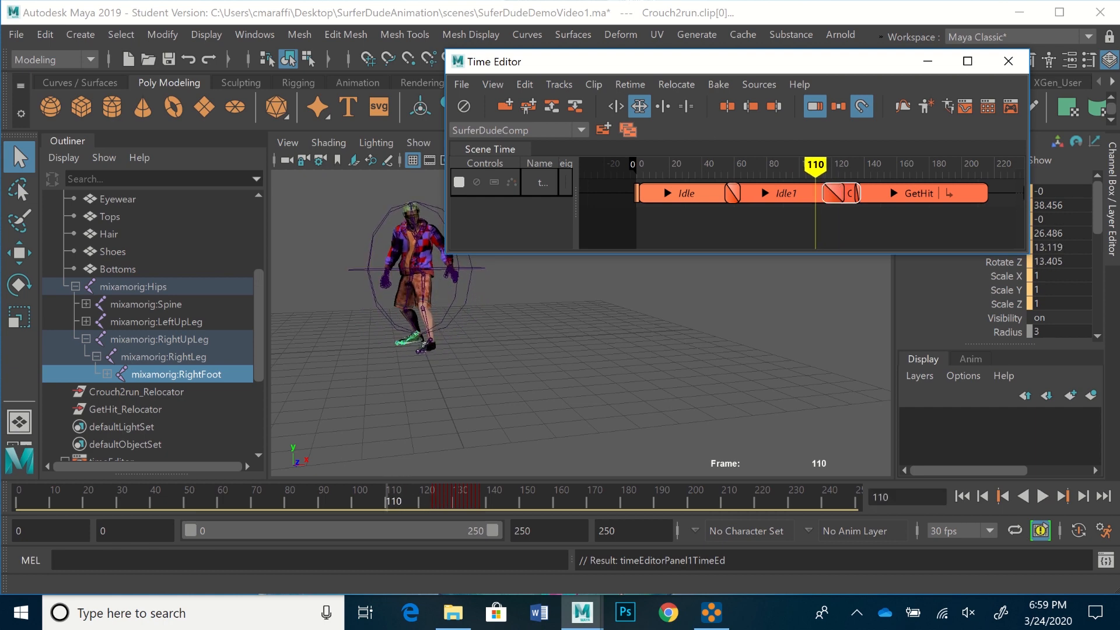
In Trim mode, extend the end of Idle1 to about frame 131 at its crossfade with Crouch2run
left_click(616, 106)
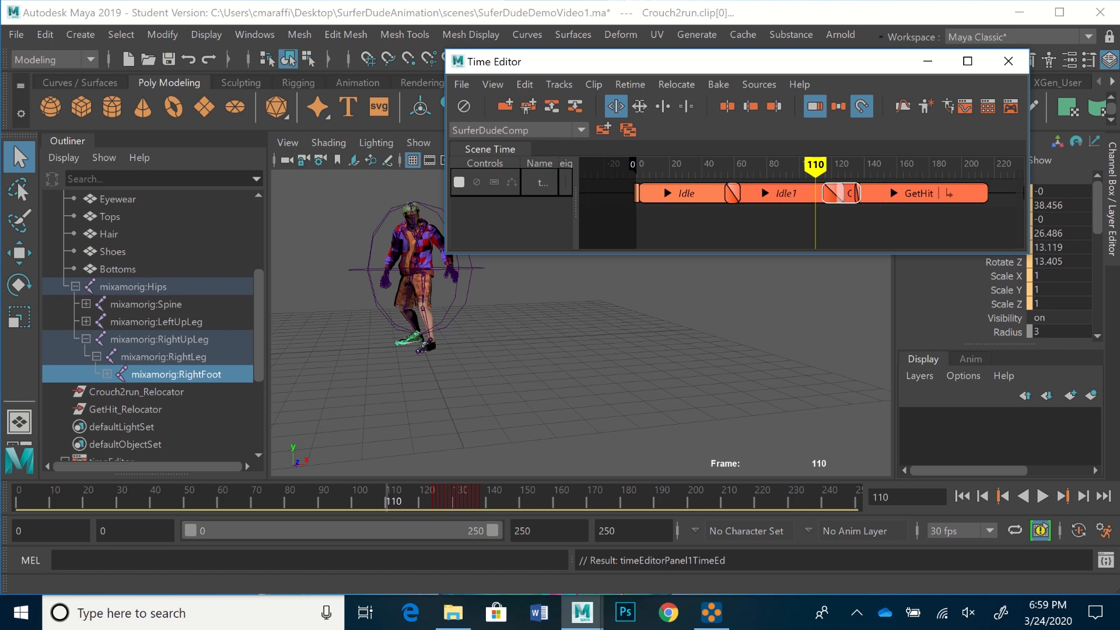
mouse_move(855, 193)
left_mouse_down()
mouse_move(943, 193)
mouse_move(856, 193)
left_mouse_up()
left_click(837, 193)
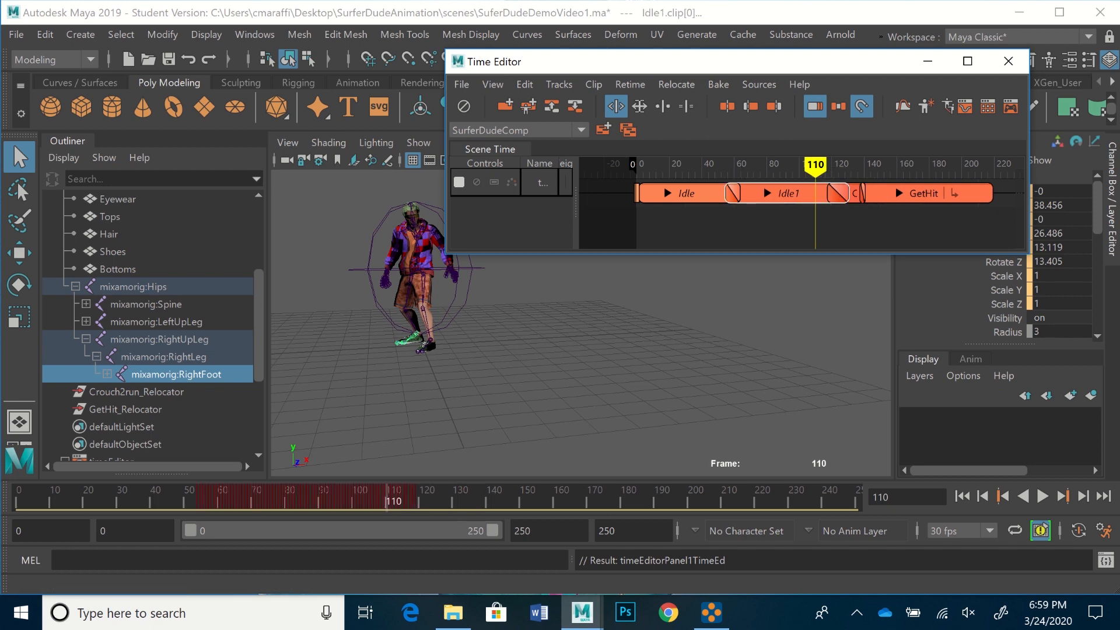
Expand the Crouch2run clip and move it later to about frame 136, clear of Idle1
scroll(857, 193, "up", 4)
scroll(866, 193, "up", 3)
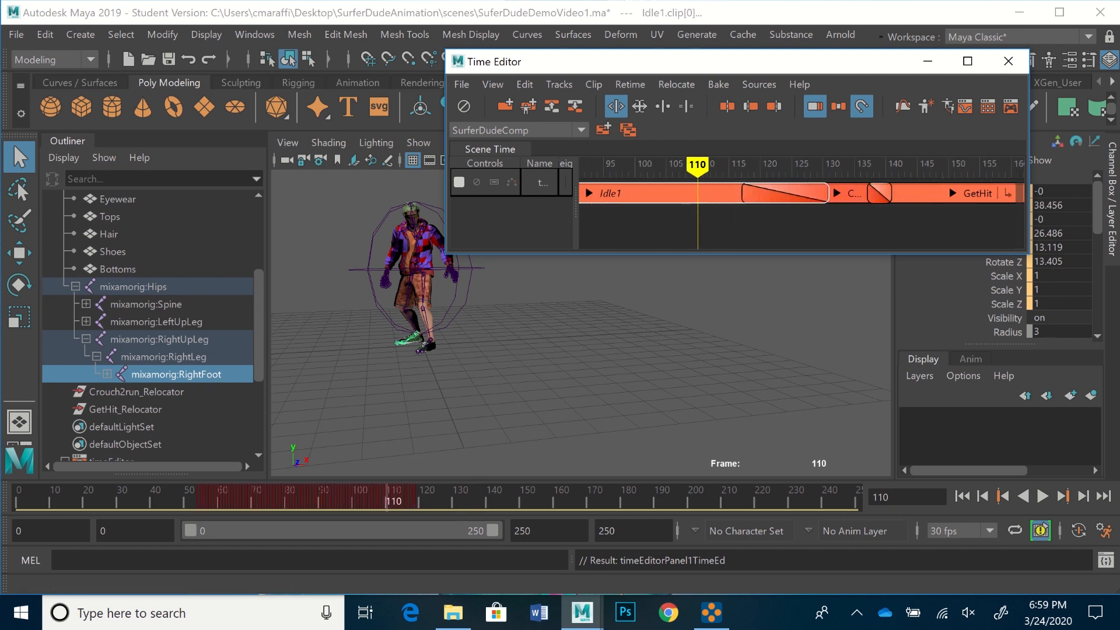
left_click(836, 193)
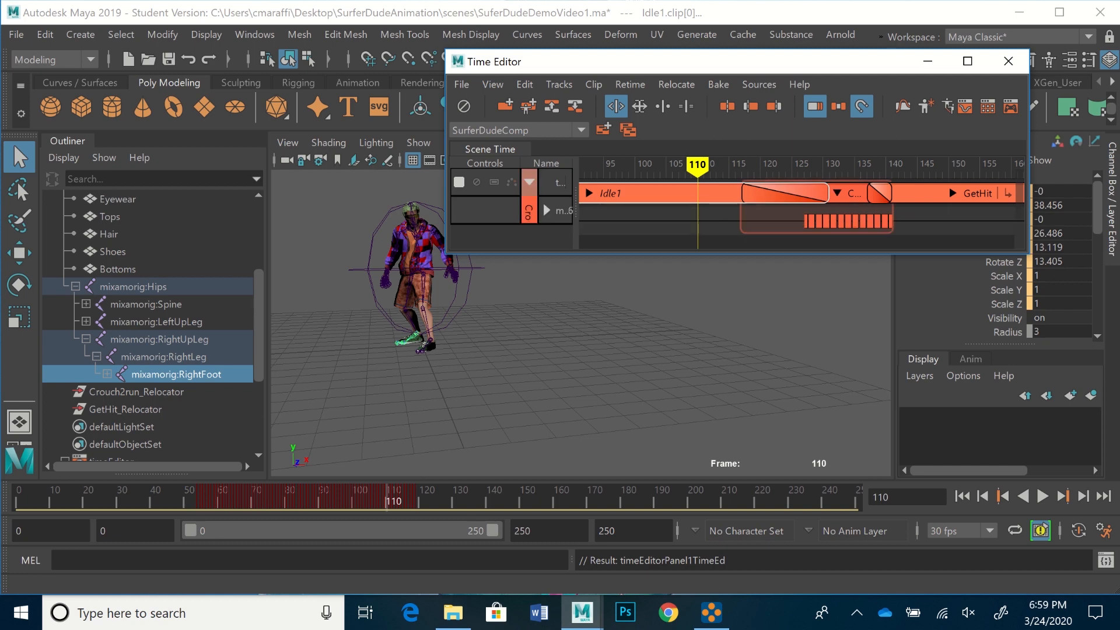
left_click(929, 165)
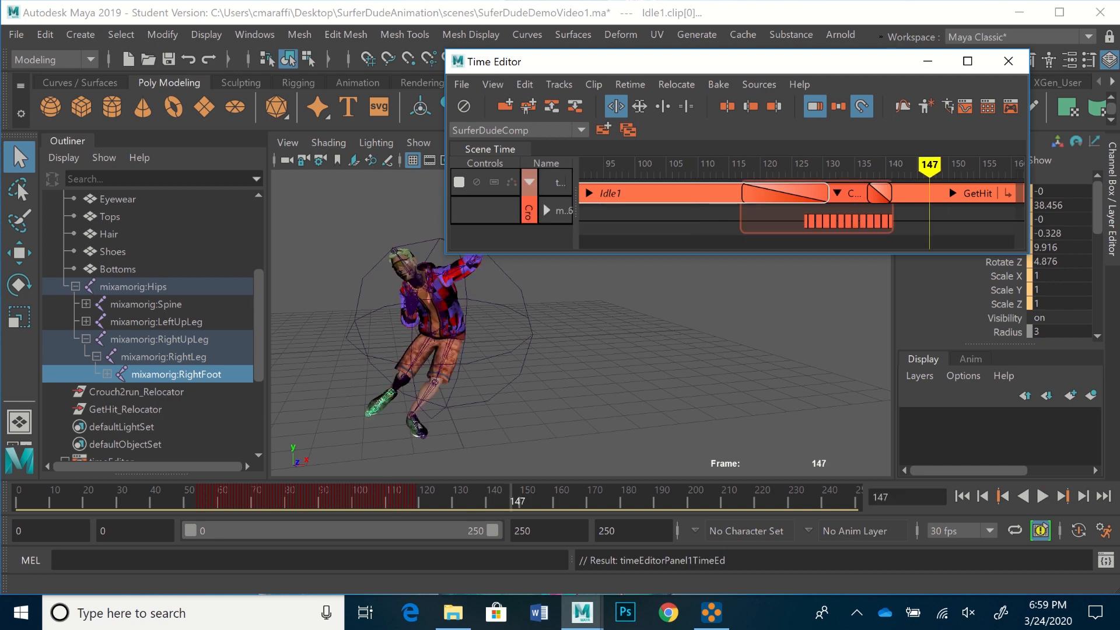
left_click(851, 193)
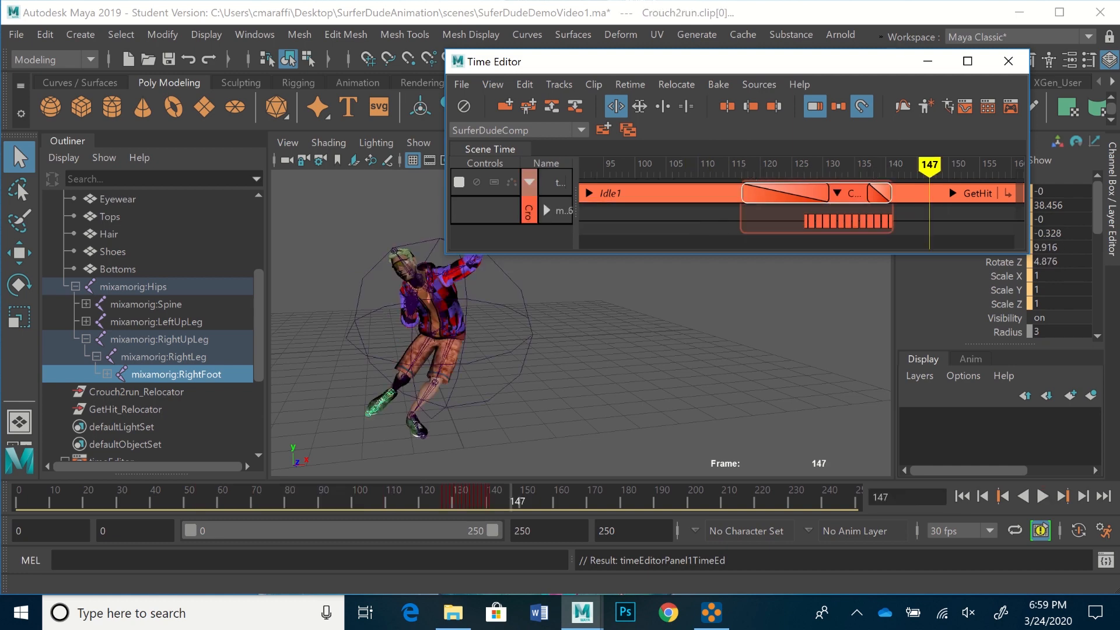
left_click_drag(783, 204, 902, 215)
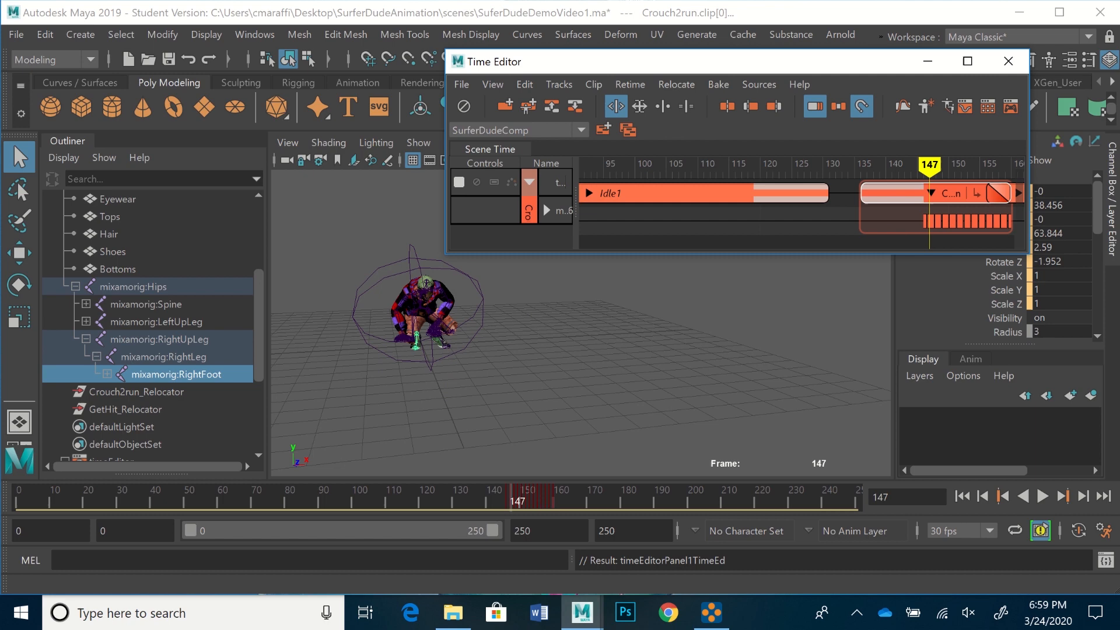
In Hold mode, shorten Idle1 to about frame 125 and move Crouch2run back to about frame 118, overlapping Idle1
left_click(685, 106)
left_click_drag(862, 193, 797, 193)
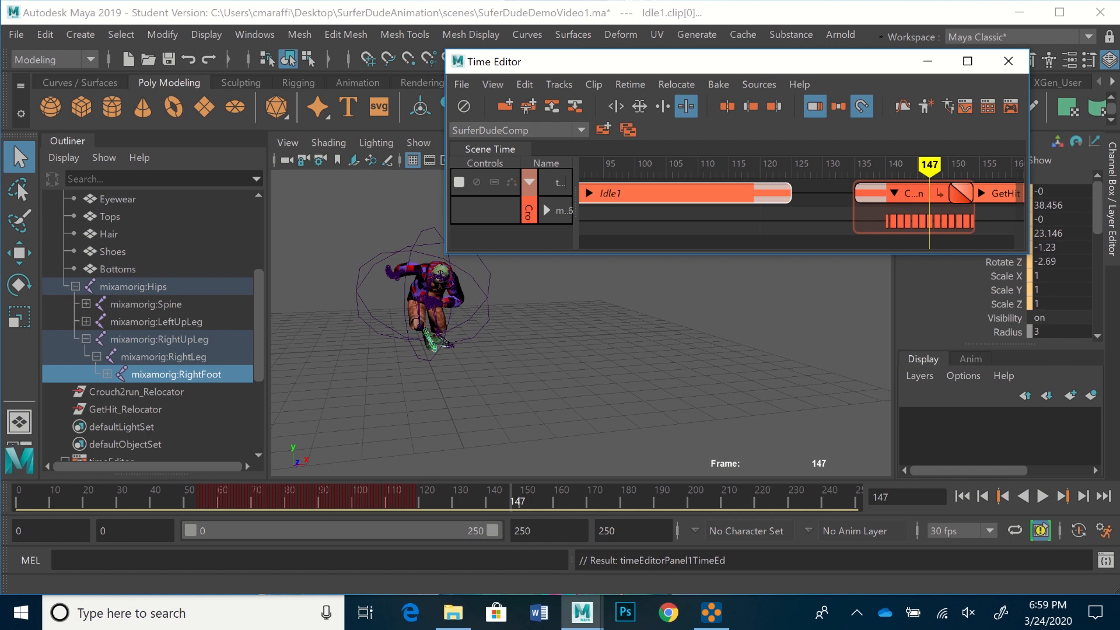
left_click_drag(879, 193, 762, 196)
Play the sequence twice from before the Crouch2run clip, checking the shorter crossfades into Crouch2run and GetHit
left_click_drag(524, 500, 394, 501)
left_click(1042, 496)
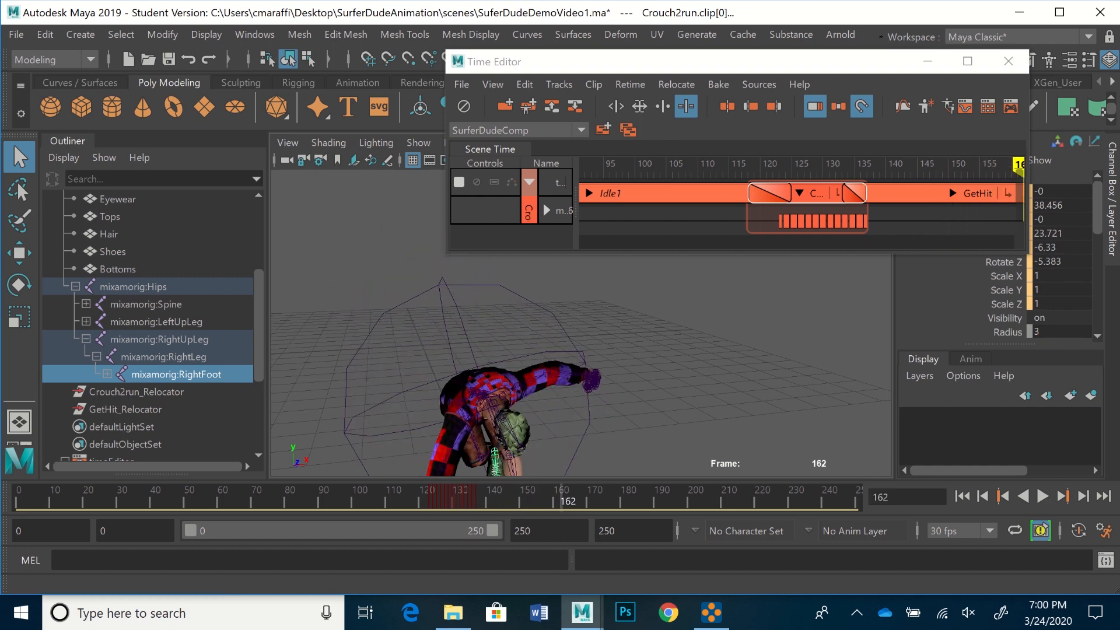
left_click_drag(1019, 165, 660, 165)
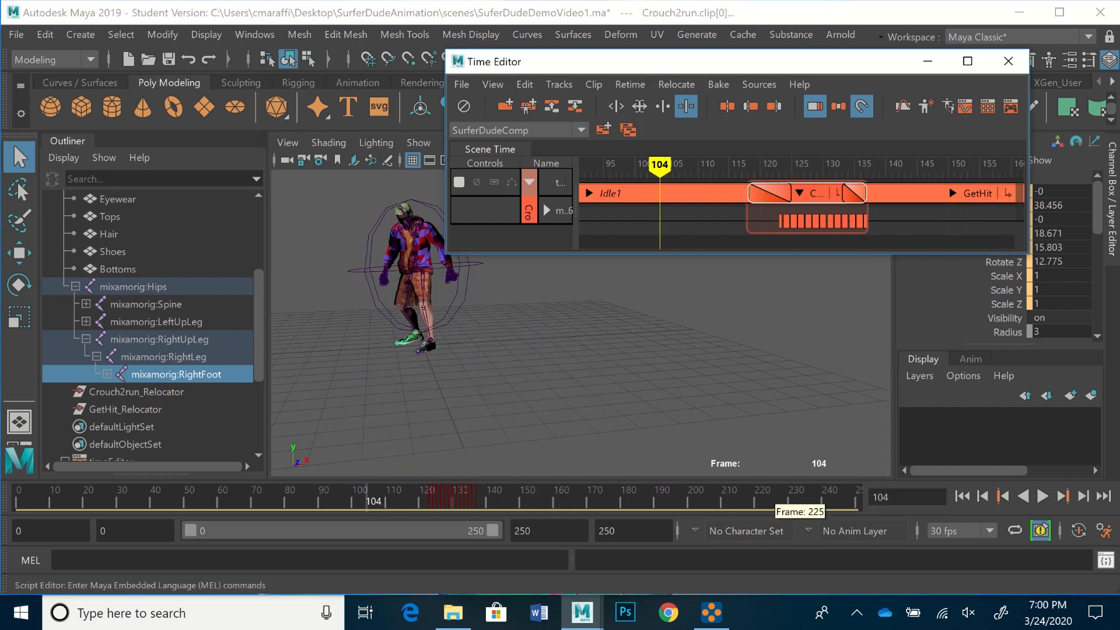
left_click(1042, 497)
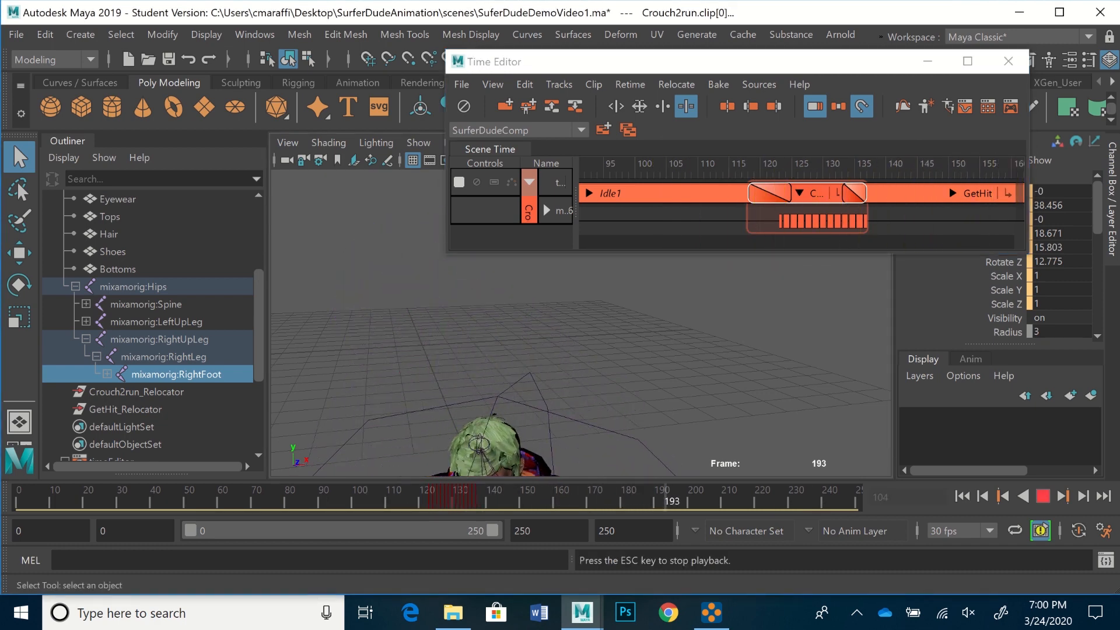
key("Escape")
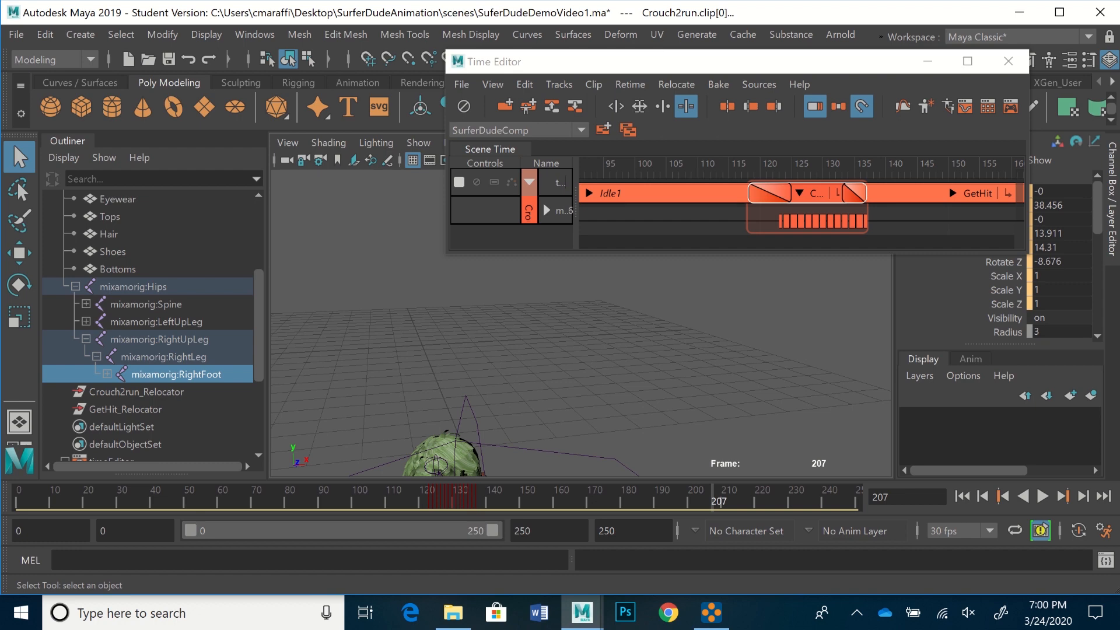
Extend the end of the playback range to frame 279, past the last clip on the track
scroll(940, 204, "down", 8)
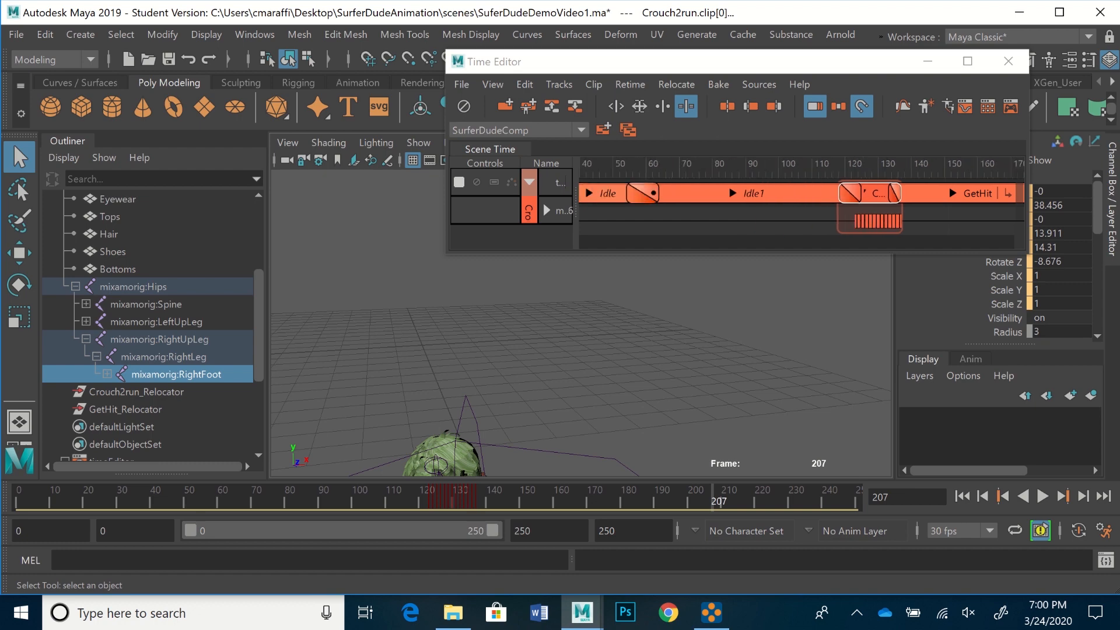
scroll(939, 204, "down", 3)
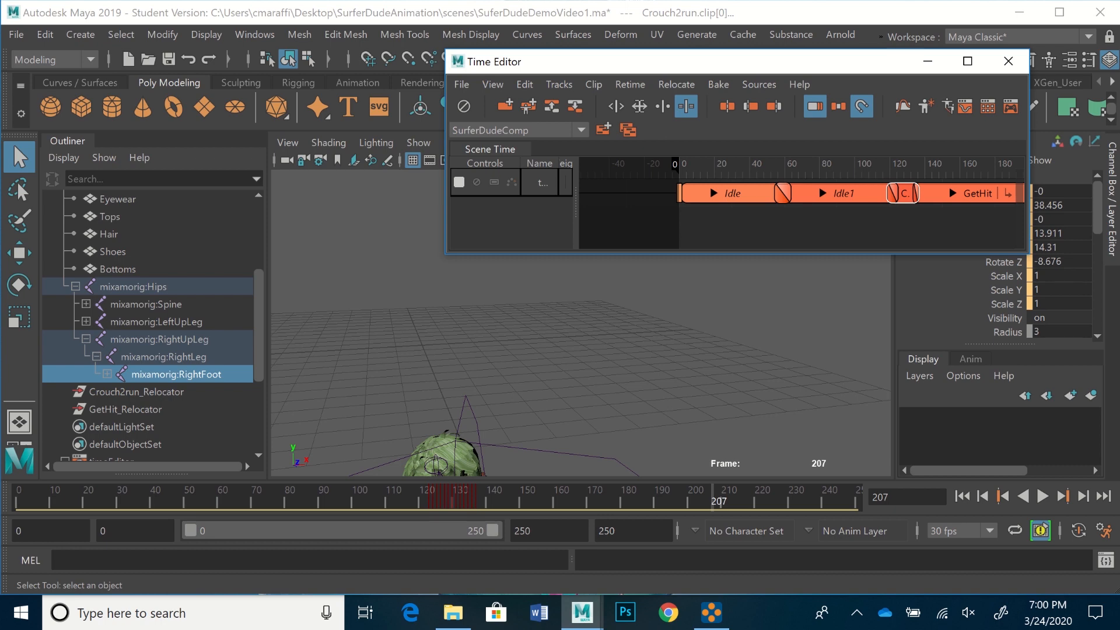
middle_click_drag(940, 204, 784, 204, "alt")
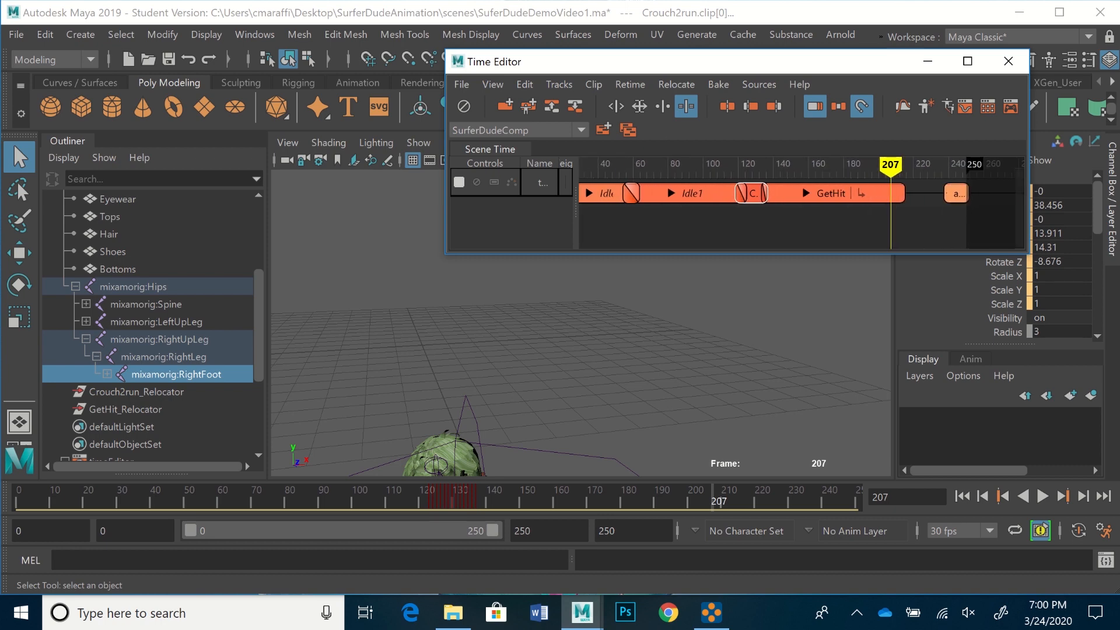
left_click_drag(974, 164, 1022, 164)
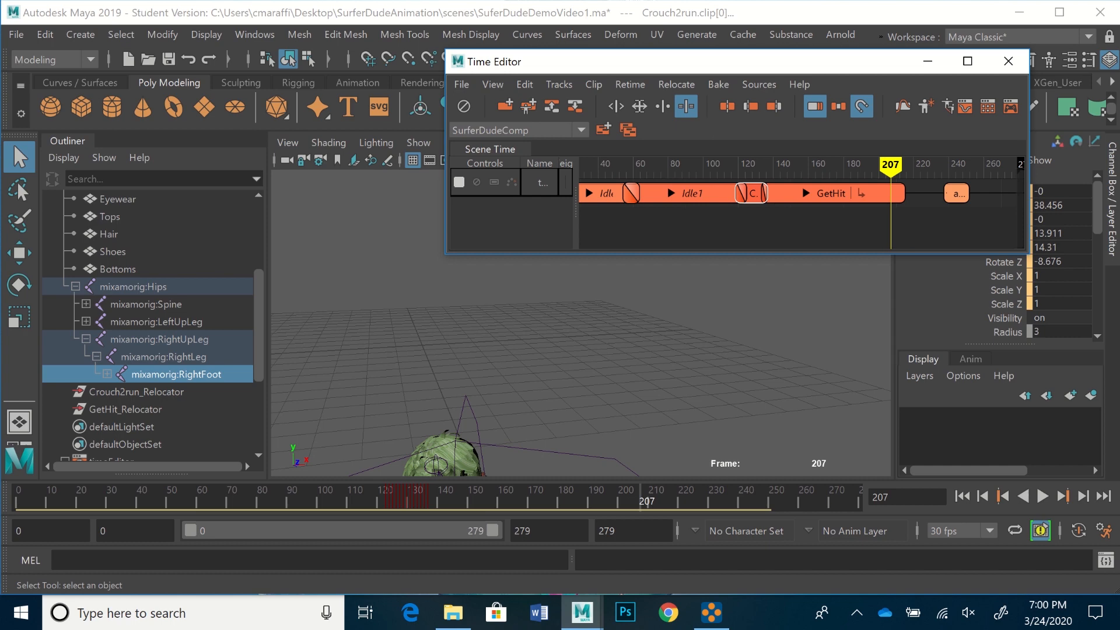
Play through the GetHit clip with the whole character framed in the view, stopping at frame 181
left_click_drag(249, 501, 481, 534)
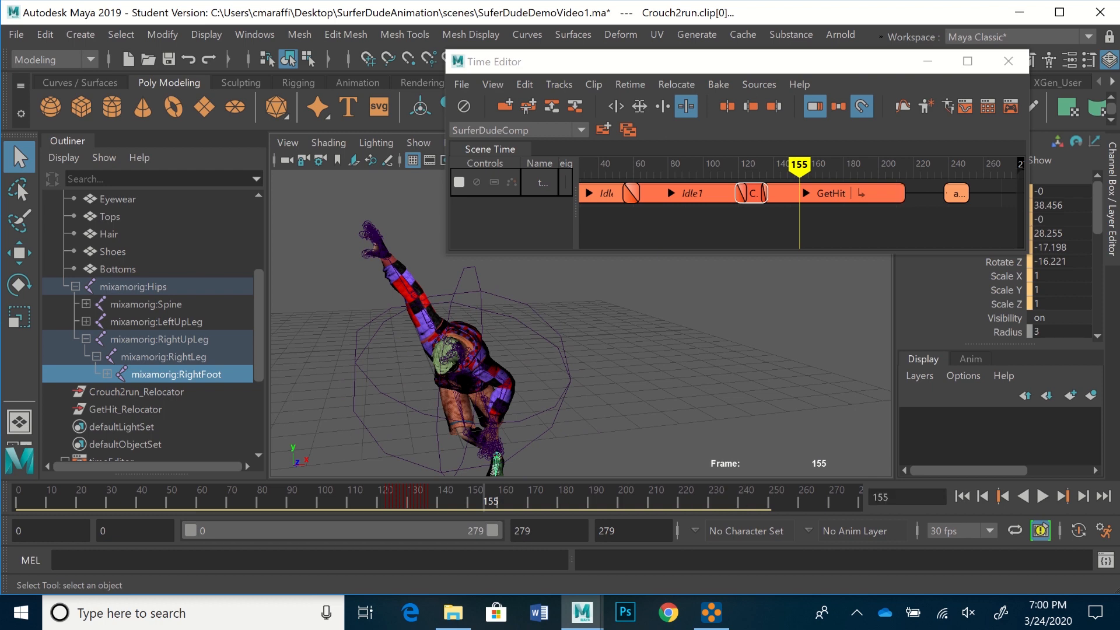
key("alt+v")
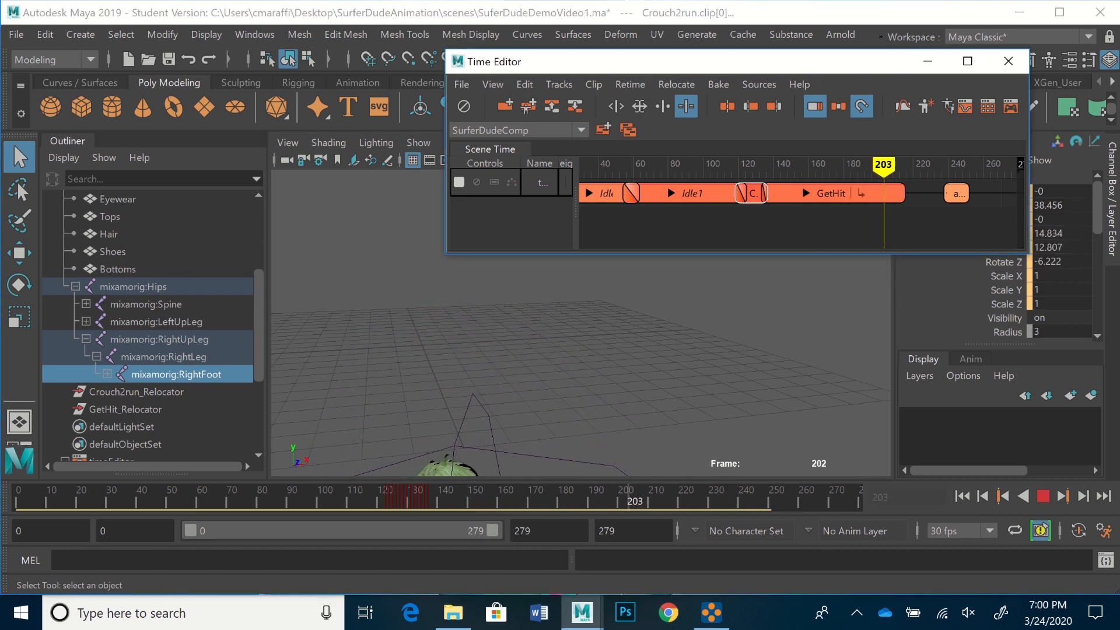
key("alt+v")
key("a")
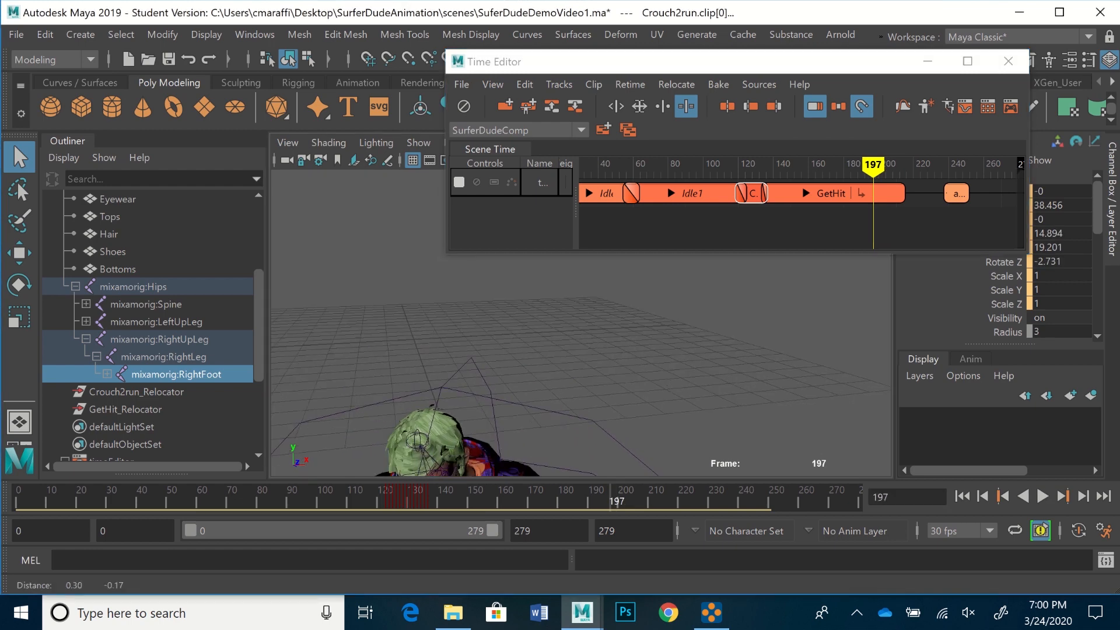
middle_click_drag(538, 379, 426, 312, "alt")
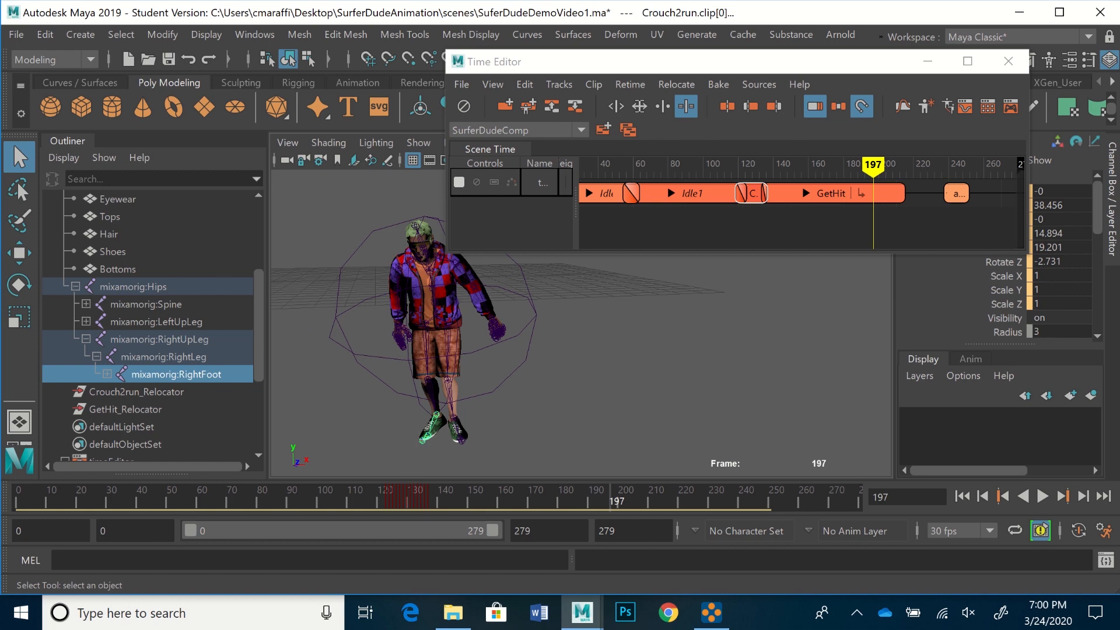
key("alt+v")
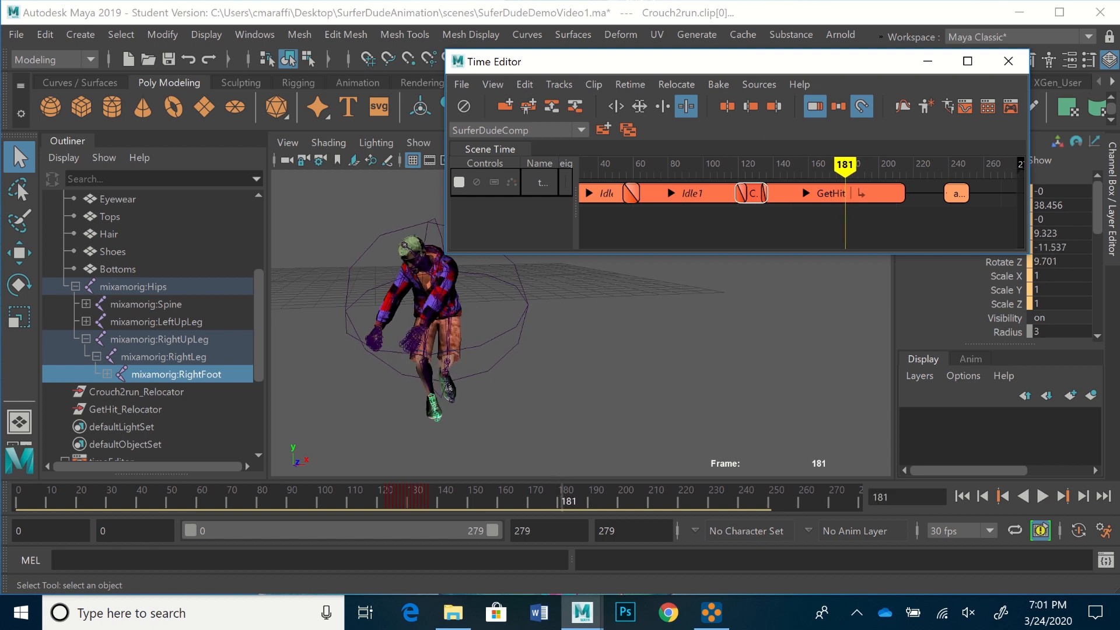
View the pose at frame 181 from the side and trim the end of the Crouch2run clip to that frame
left_click_drag(426, 349, 659, 349, "alt")
middle_click_drag(811, 350, 393, 377, "alt")
left_click_drag(394, 376, 437, 376, "alt")
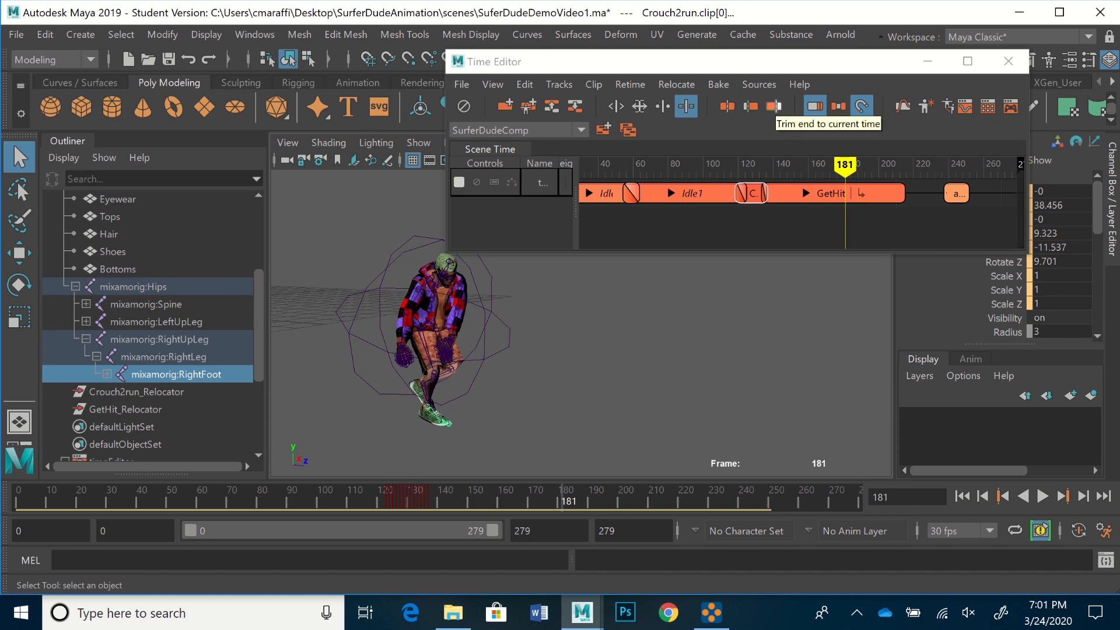
left_click(774, 105)
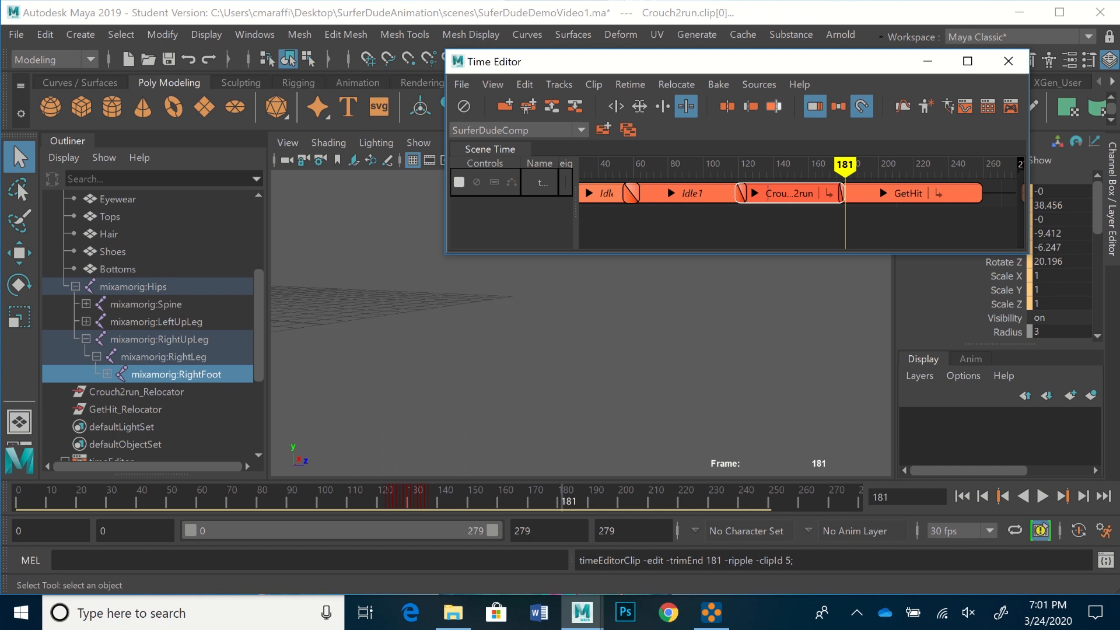
Undo the trim of the Crouch2run clip and trim the end of the GetHit clip to frame 182
key("ctrl+z")
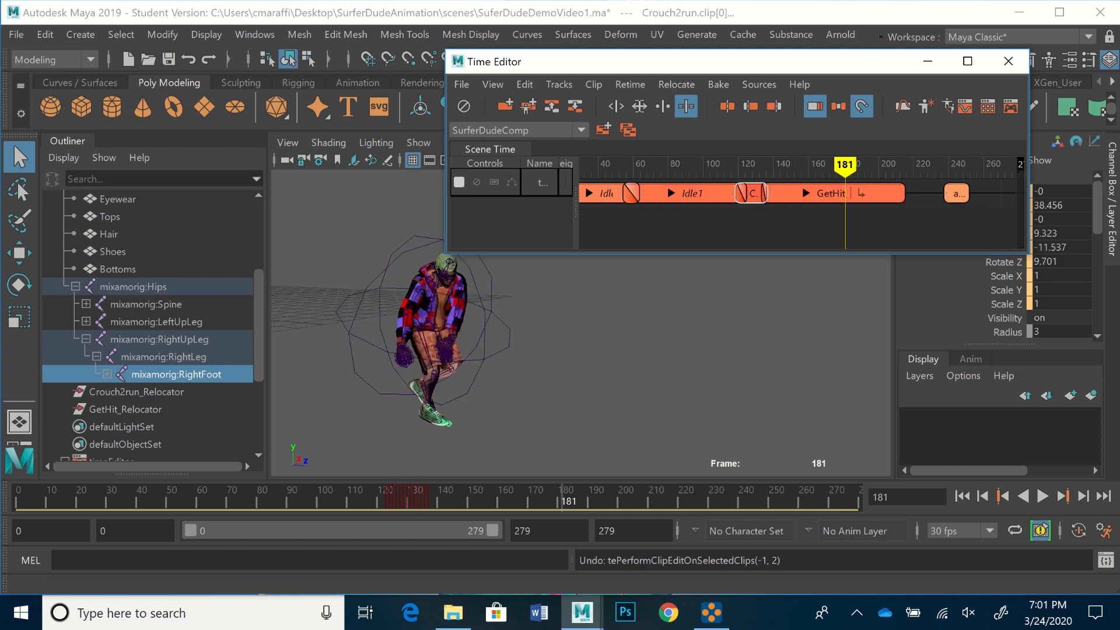
key("alt+v")
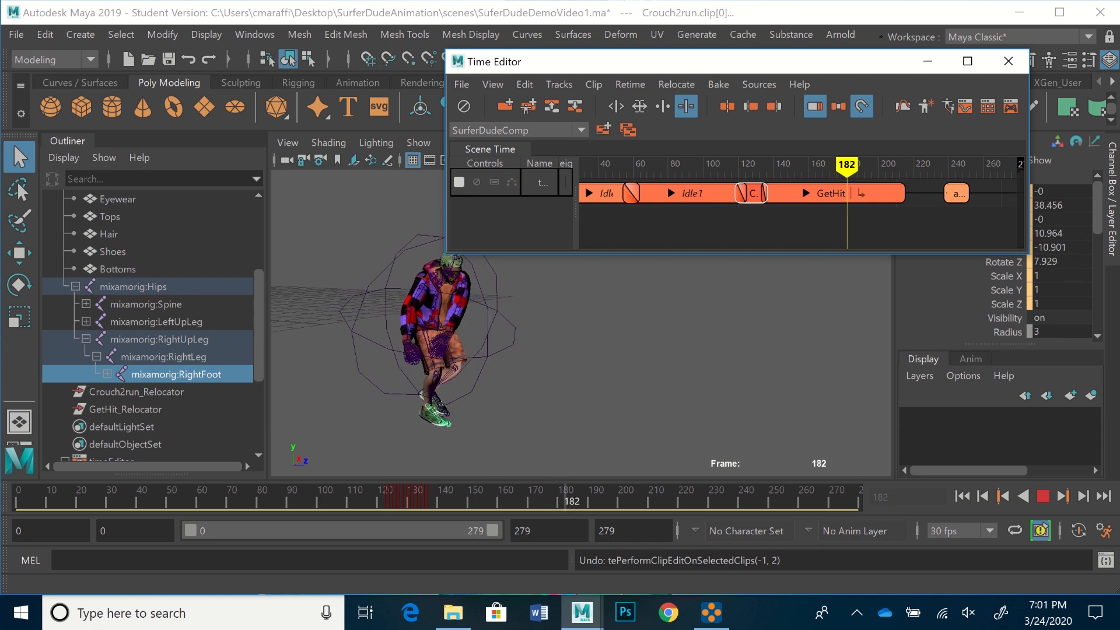
key("alt+v")
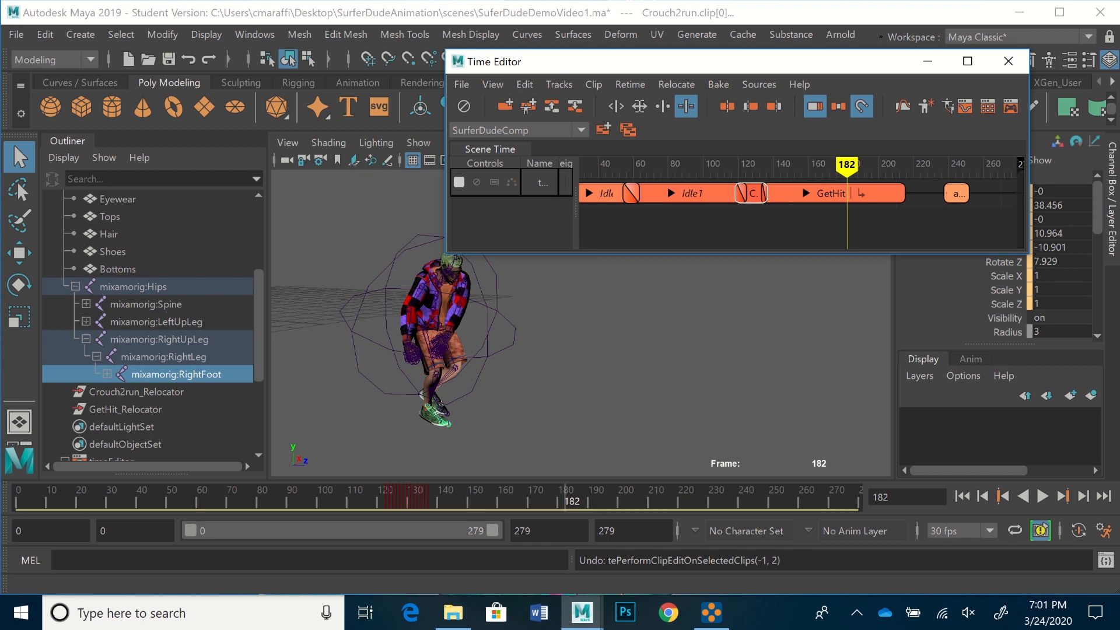
left_click(816, 193)
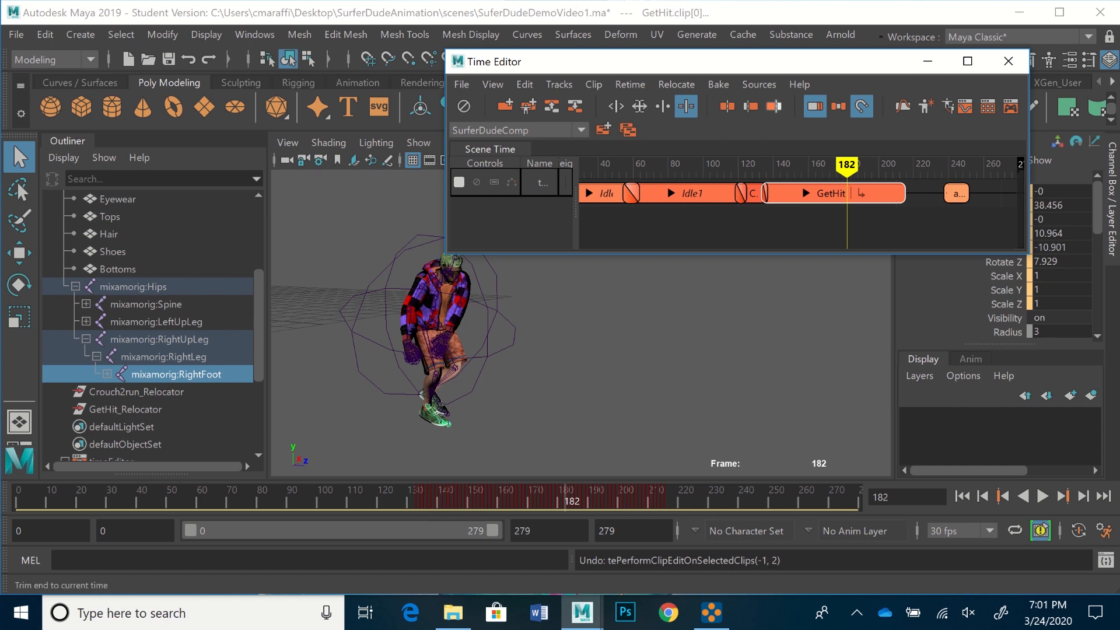
left_click(774, 106)
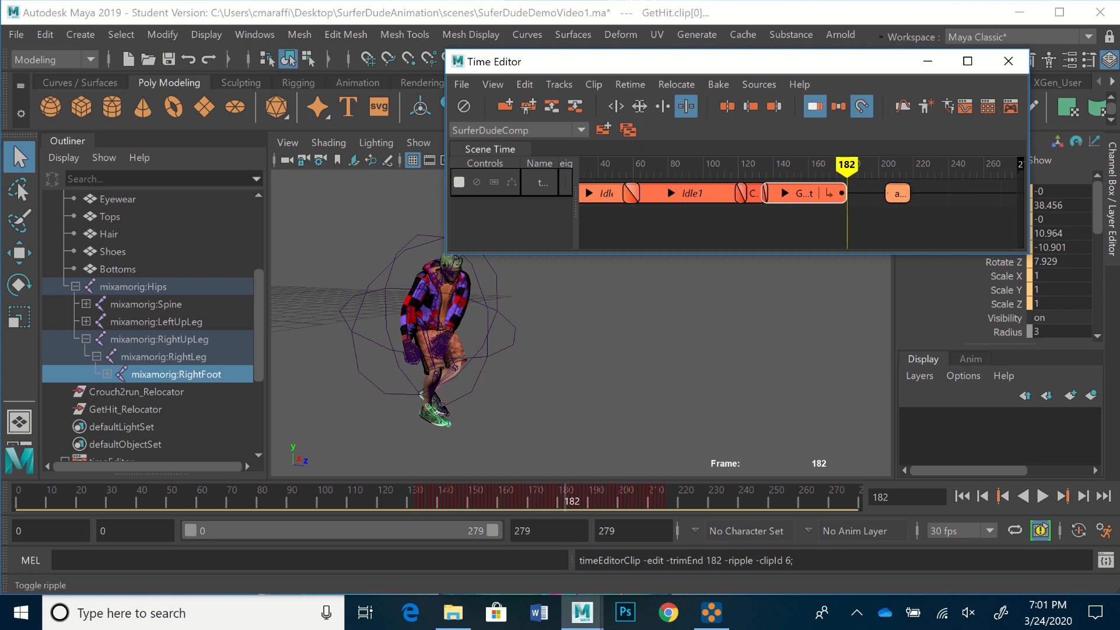
Move anim_Clip1 to start at frame 182, directly after the GetHit clip, and set the current time to frame 179
left_click(895, 194)
left_click_drag(895, 194, 857, 202)
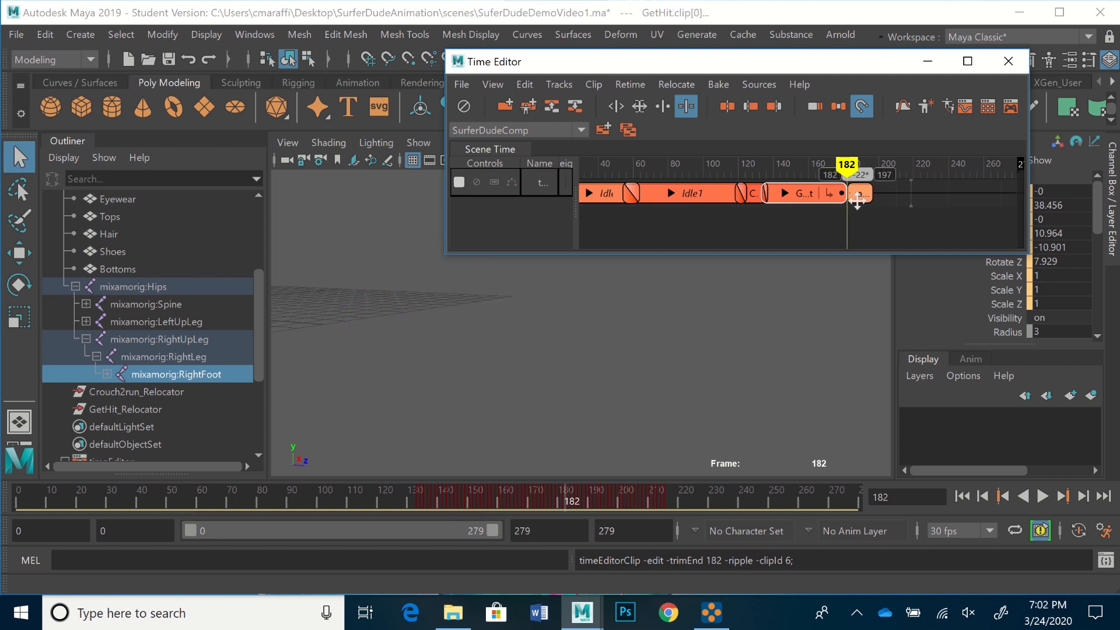
left_click_drag(857, 201, 841, 165)
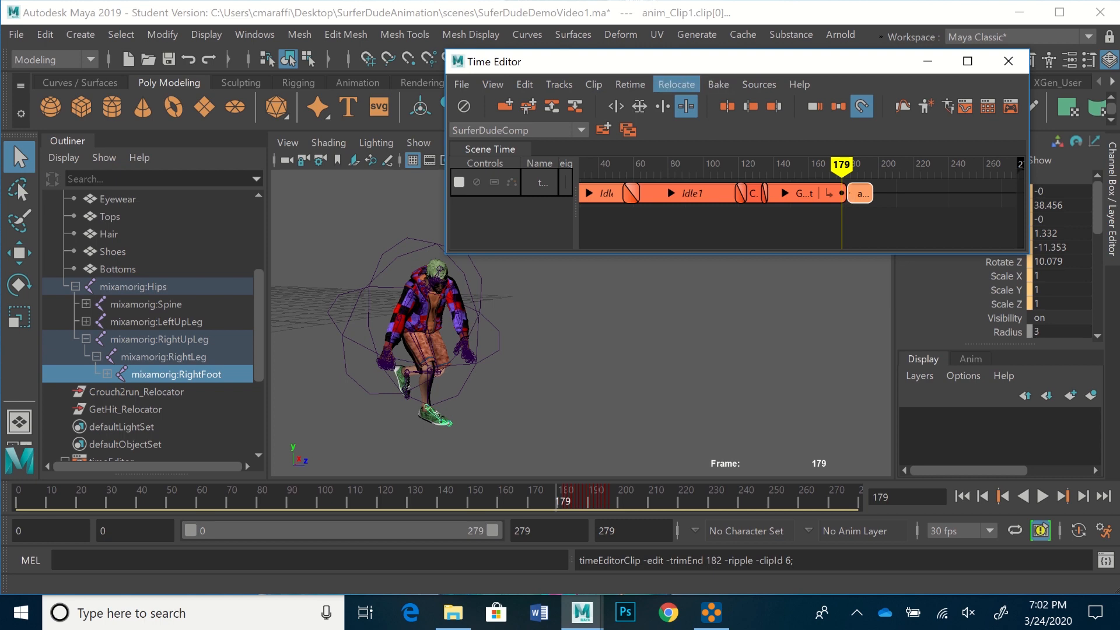
Match anim_Clip1 to the previous clip on mixamorig:RightFoot, with matching time in between clips and full XYZ translation and rotation
left_click(676, 84)
left_click(717, 207)
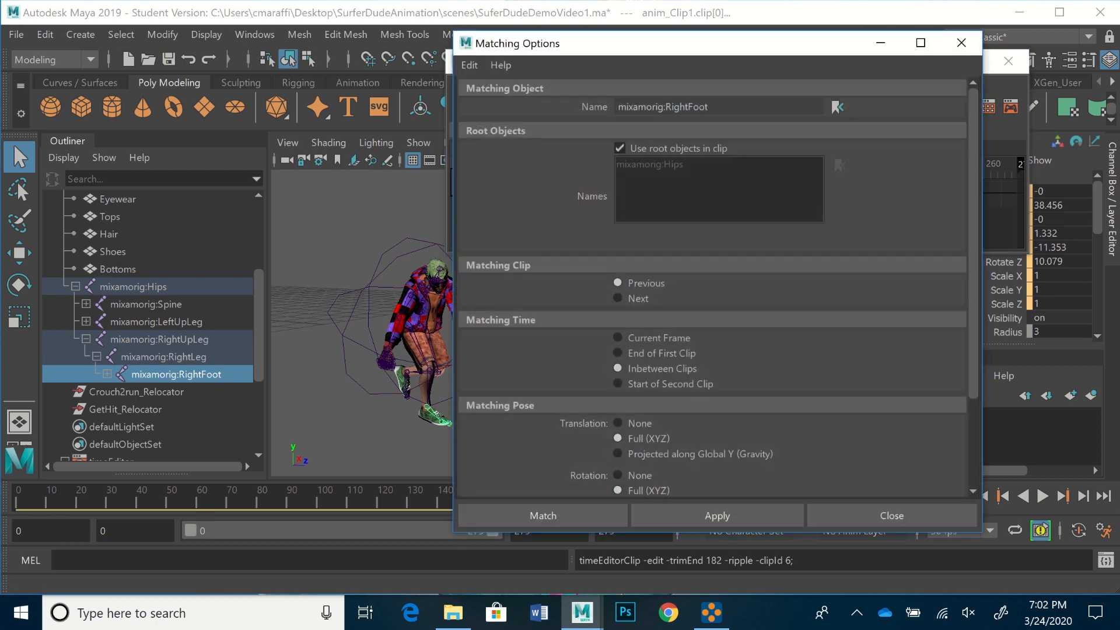
scroll(712, 286, "down", 3)
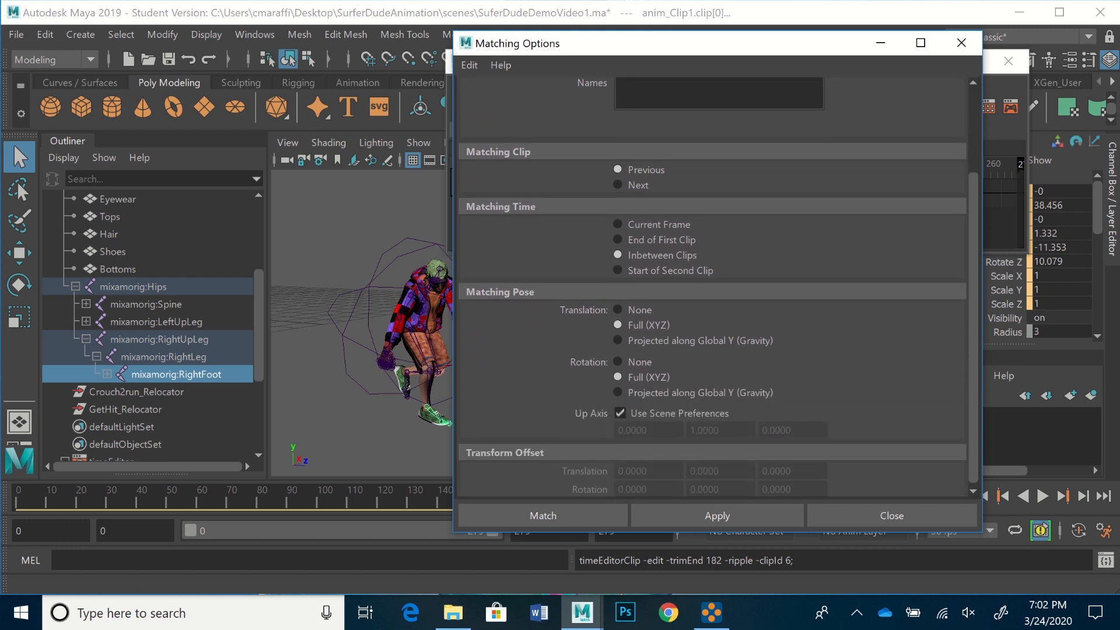
scroll(711, 285, "up", 3)
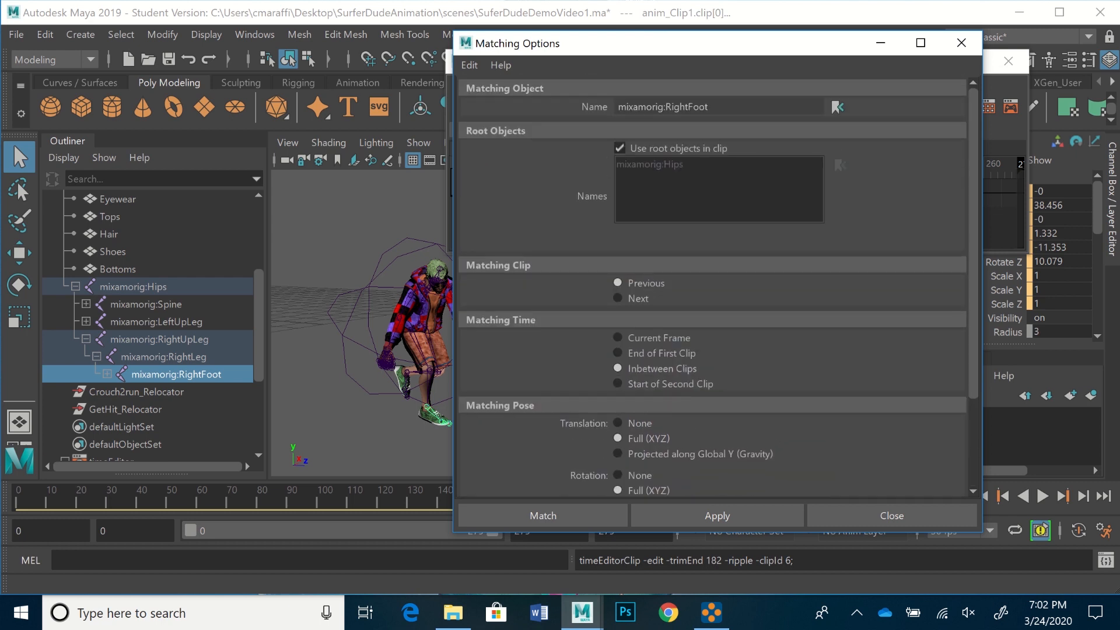
scroll(712, 286, "down", 3)
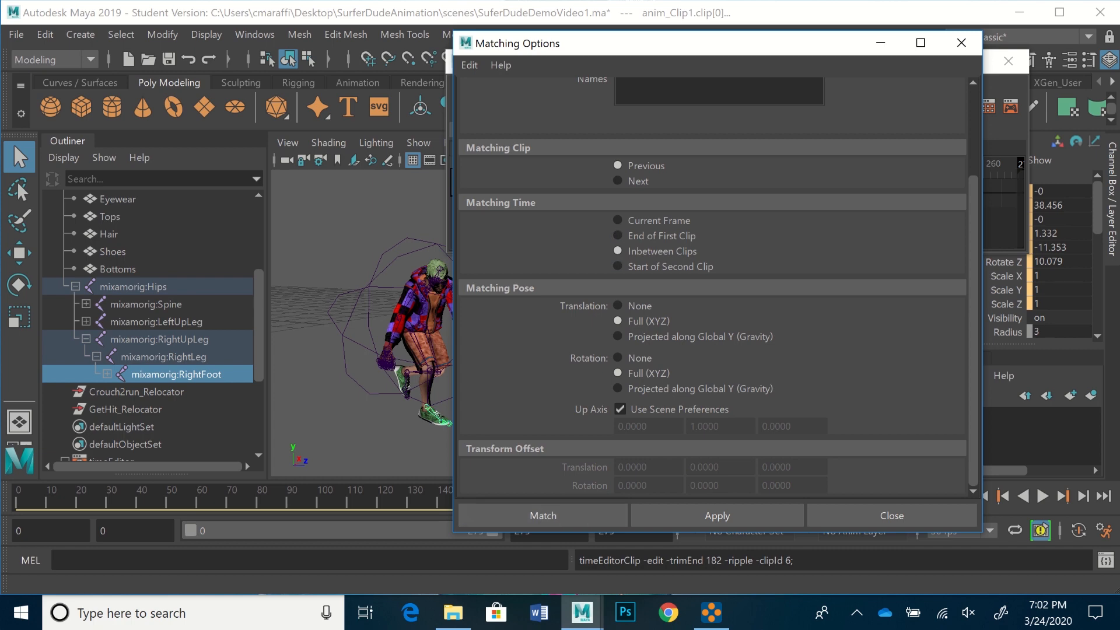
left_click(543, 515)
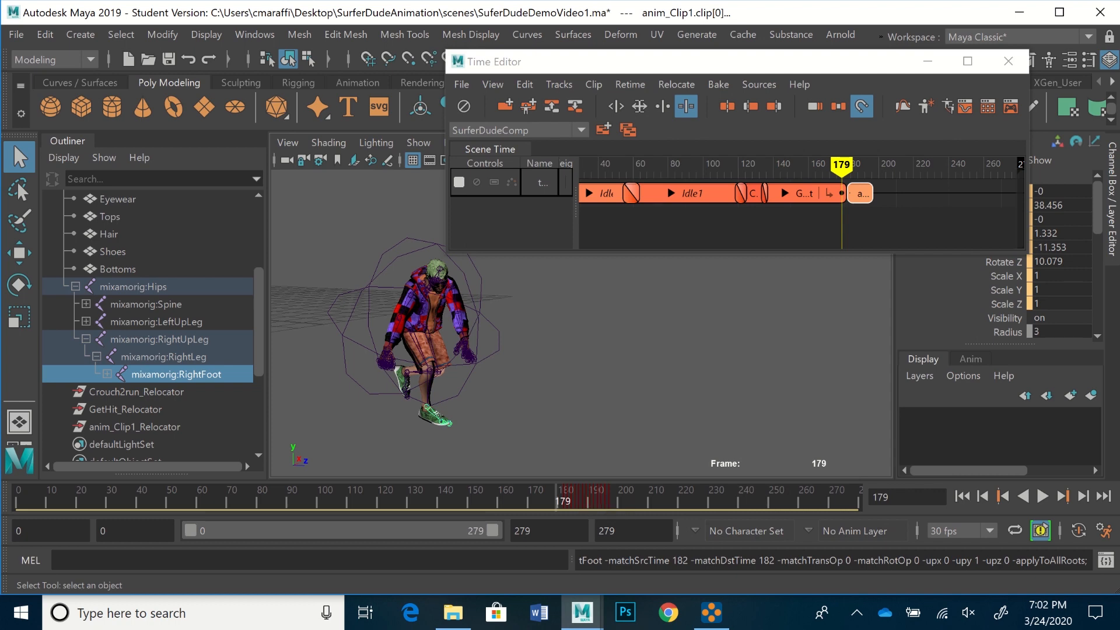
Shift anim_Clip1 one frame earlier to crossfade briefly with the GetHit clip, and play the transition
key("alt+v")
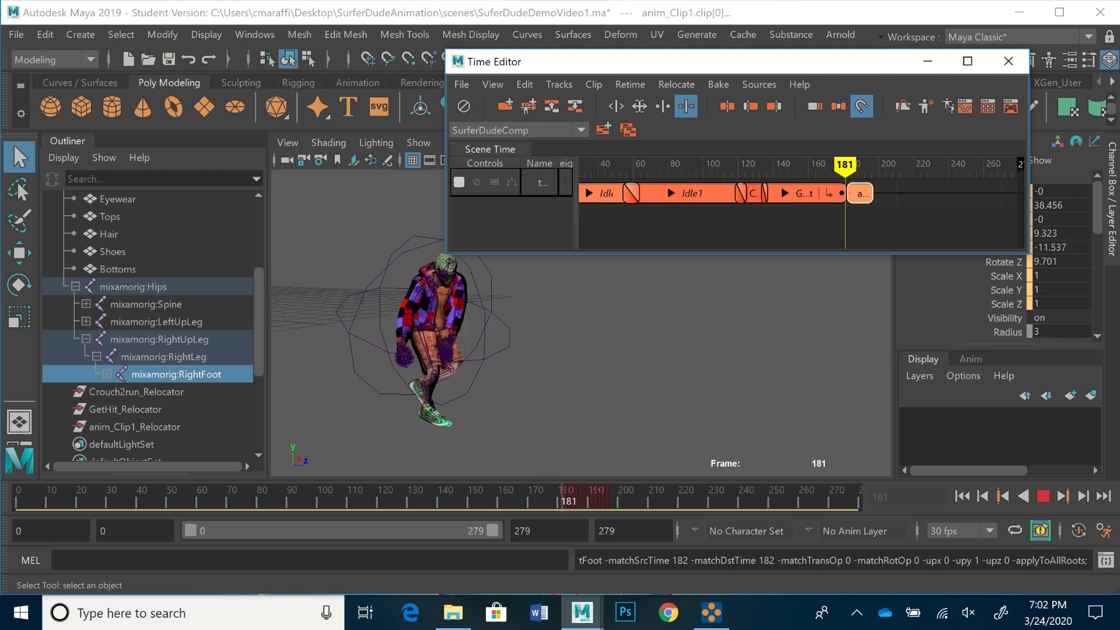
key("Escape")
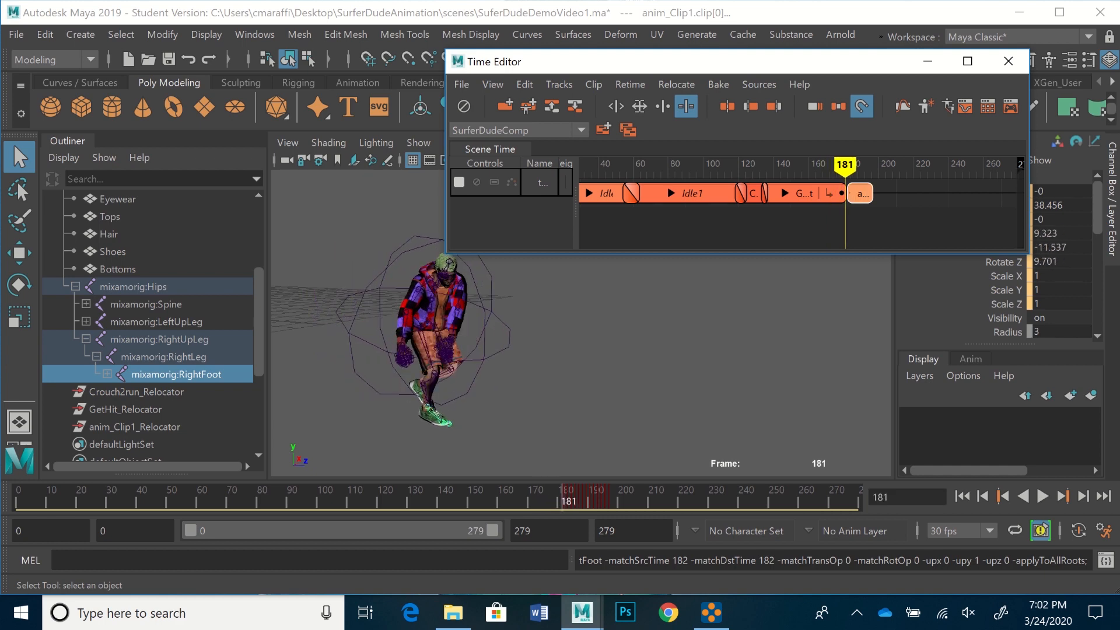
left_click_drag(859, 193, 855, 196)
scroll(898, 195, "up", 5)
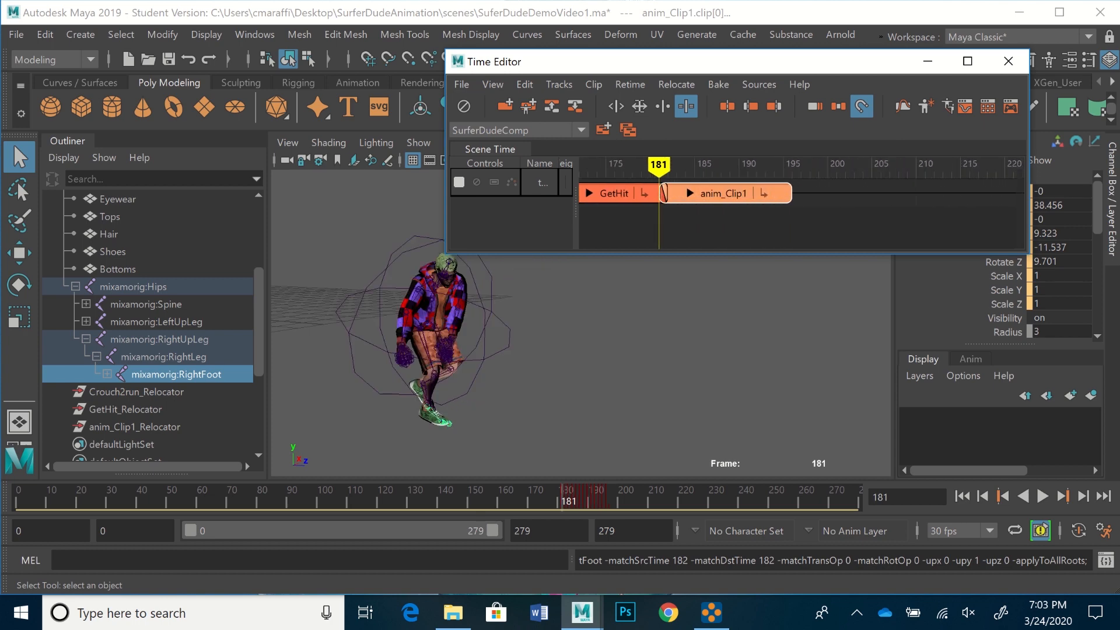
key("alt+v")
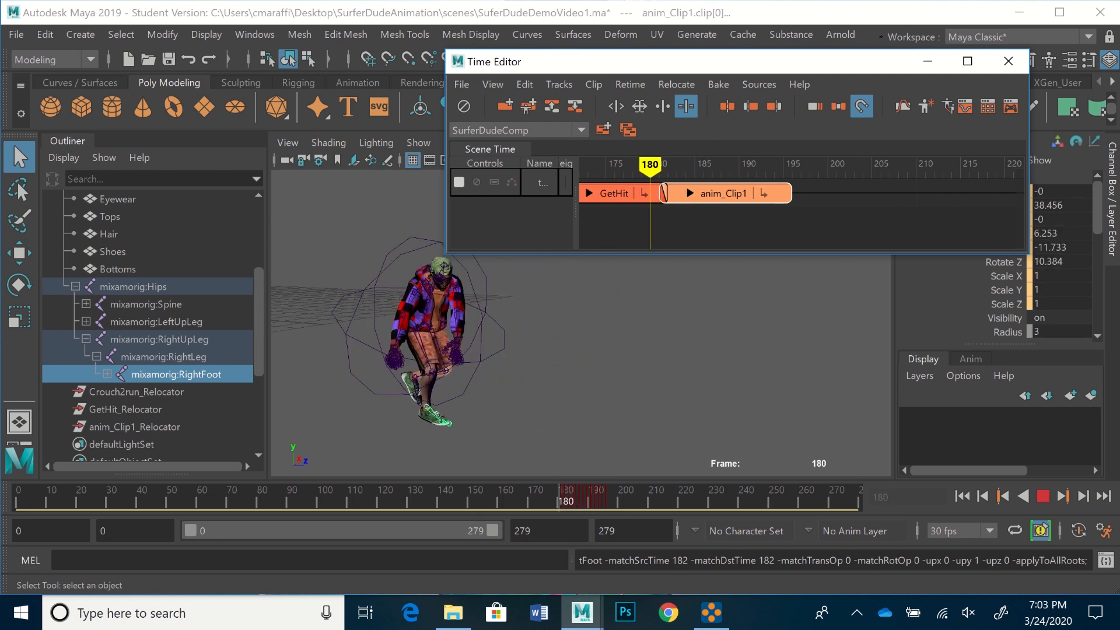
key("Escape")
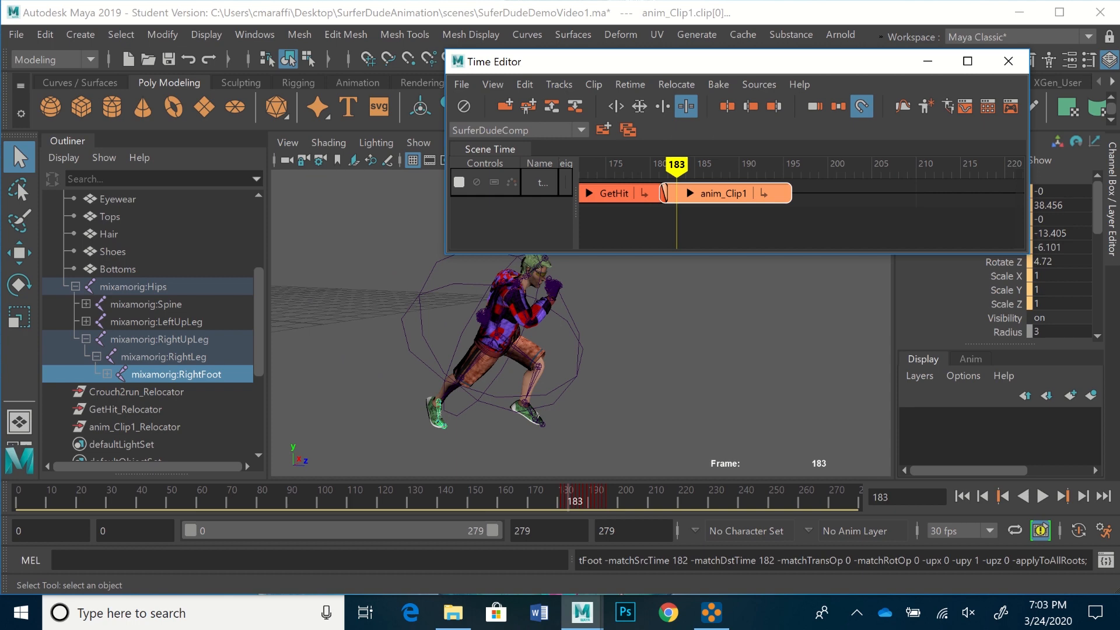
Add the FastRunClip1 animation source to the track after anim_Clip1, leaving a gap between the two clips
scroll(152, 327, "down", 4)
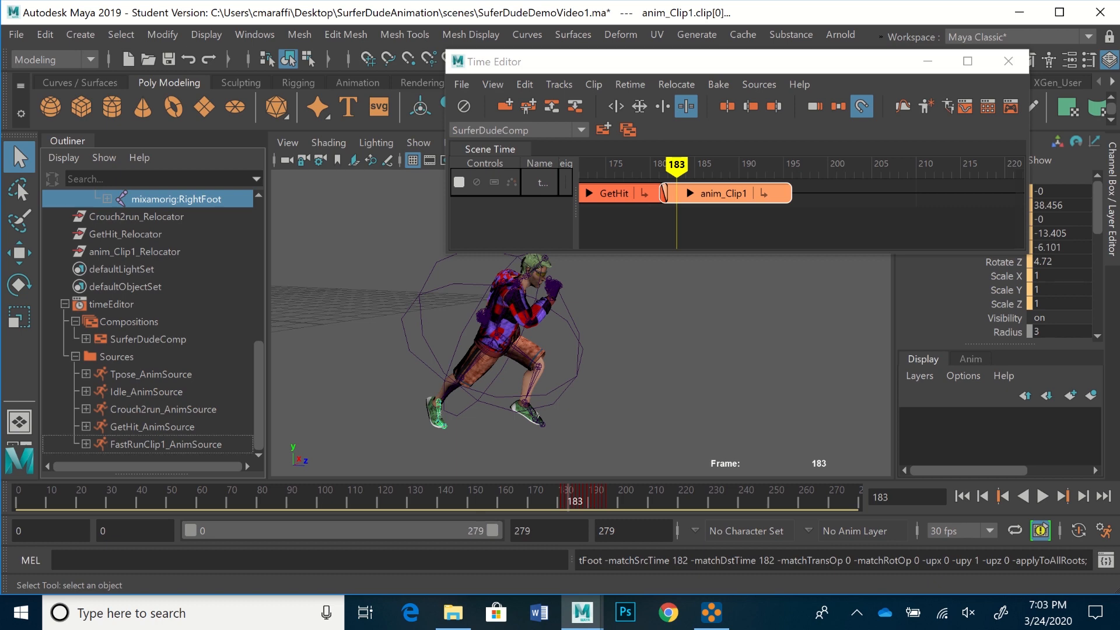
mouse_move(834, 245)
middle_mouse_down()
mouse_move(817, 193)
mouse_move(800, 193)
middle_mouse_up()
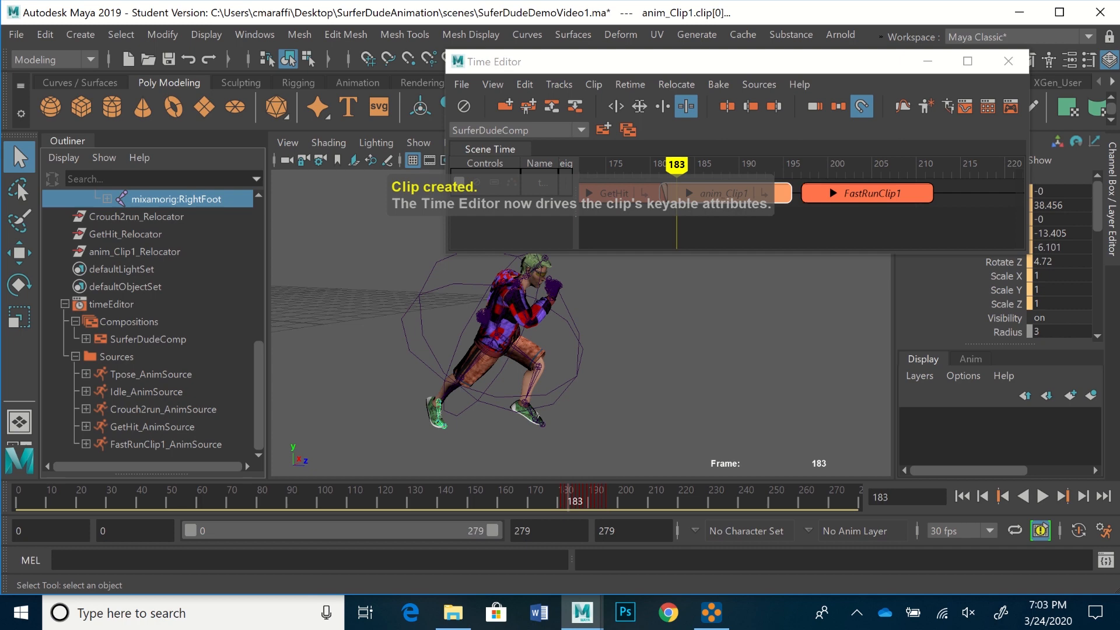
left_click_drag(863, 194, 969, 193)
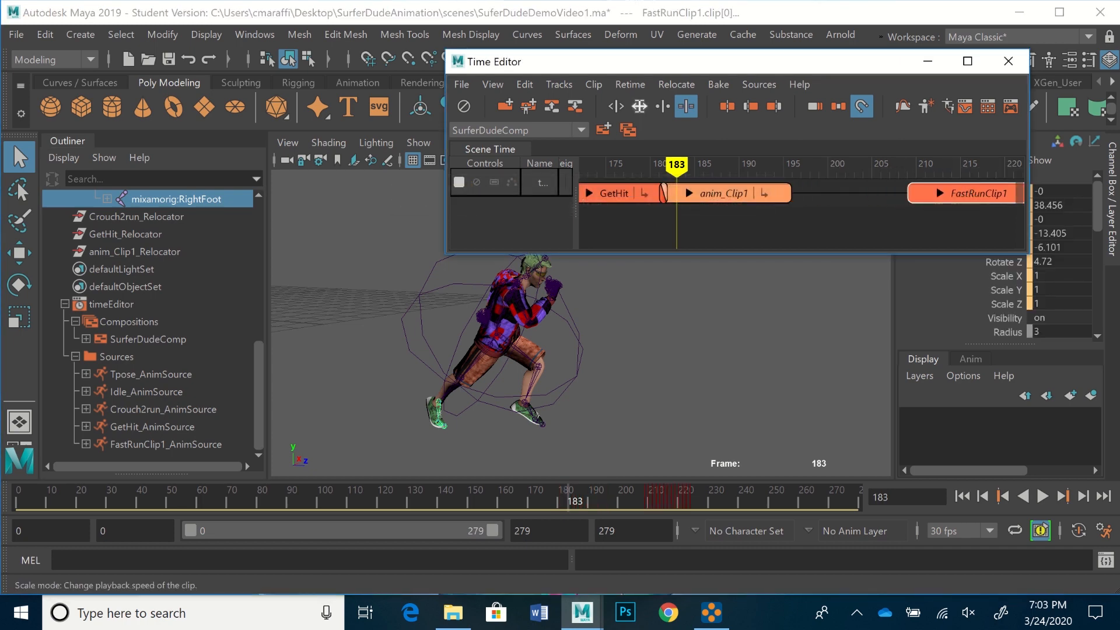
Scale anim_Clip1 longer so it ends at frame 201, and move FastRunClip1 directly against its end
left_click(639, 106)
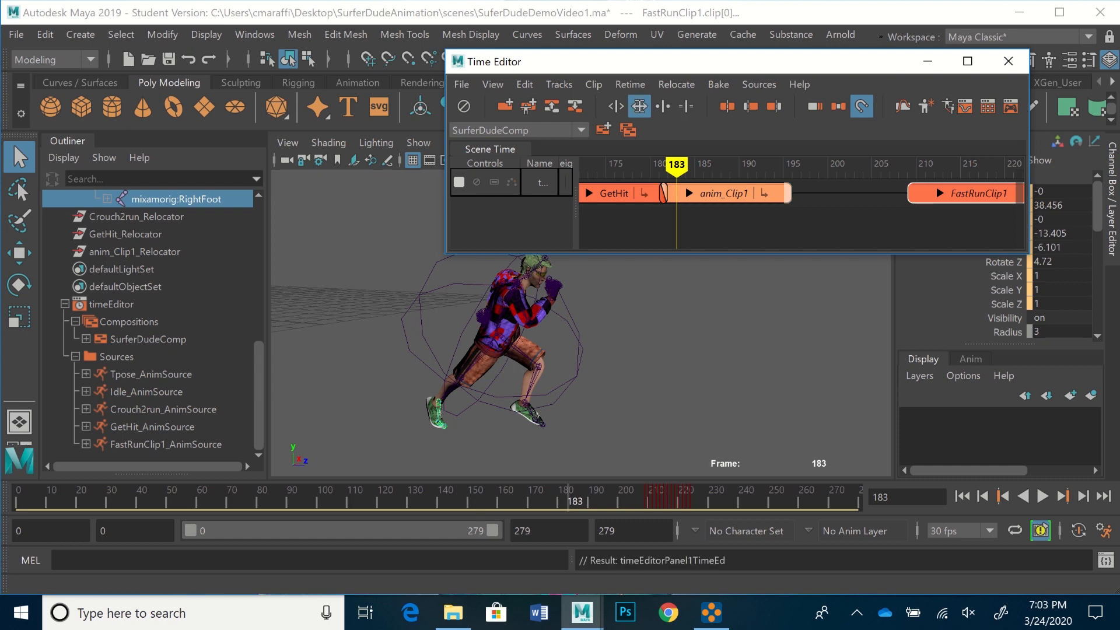
left_click_drag(796, 193, 844, 193)
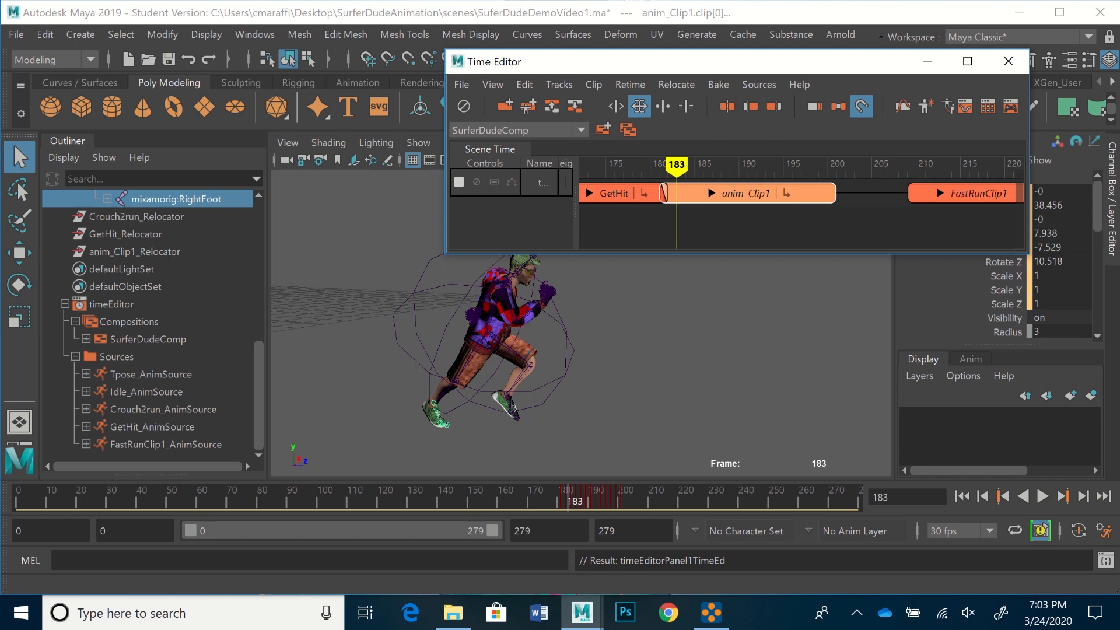
left_click(615, 106)
left_click_drag(970, 192, 901, 203)
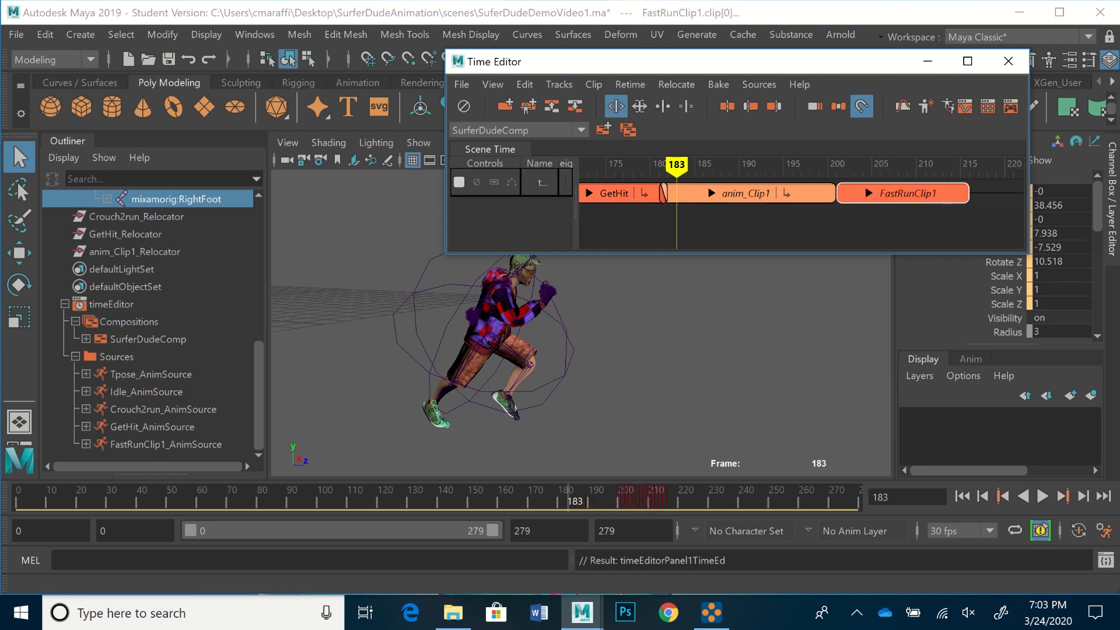
Play the run clips and match FastRunClip1 to the previous clip on mixamorig:RightFoot, in between clips
key("alt+v")
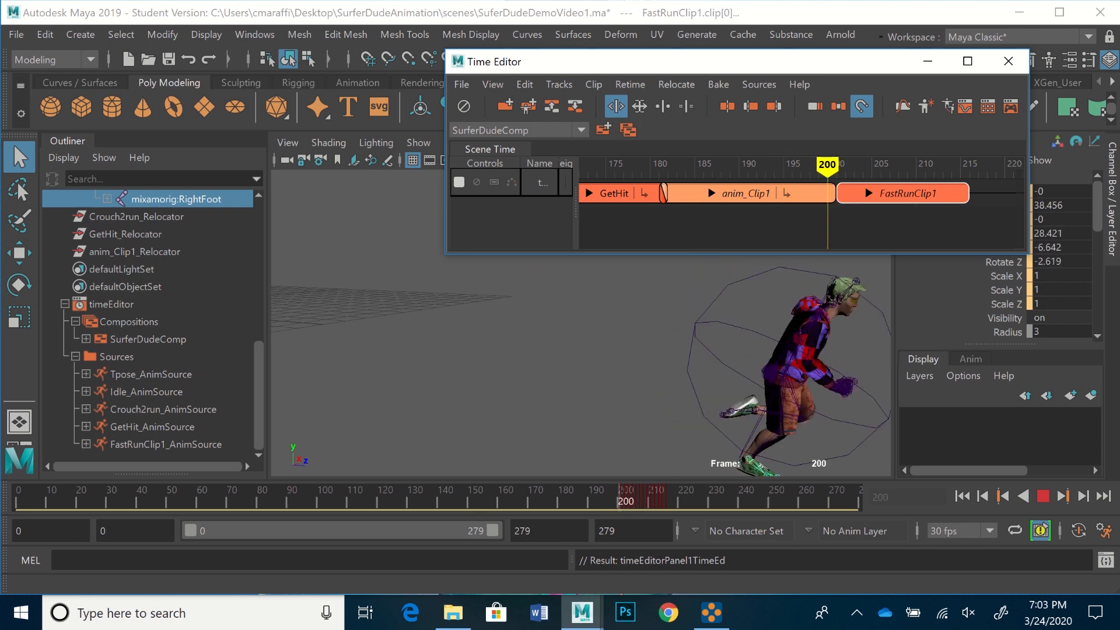
key("alt+v")
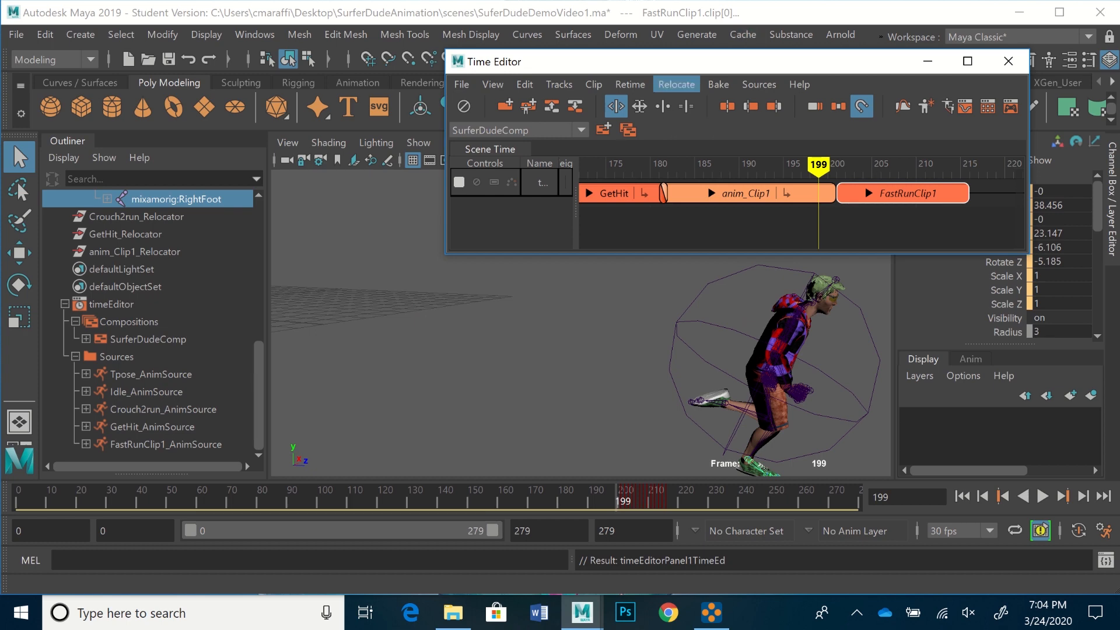
left_click(677, 84)
left_click(715, 208)
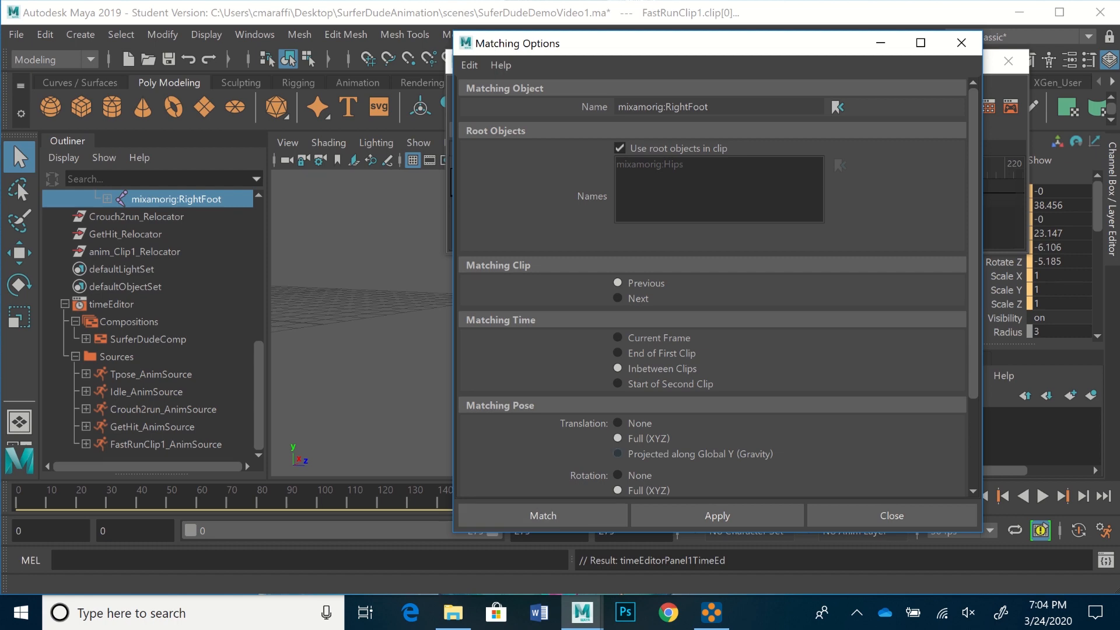
left_click(542, 515)
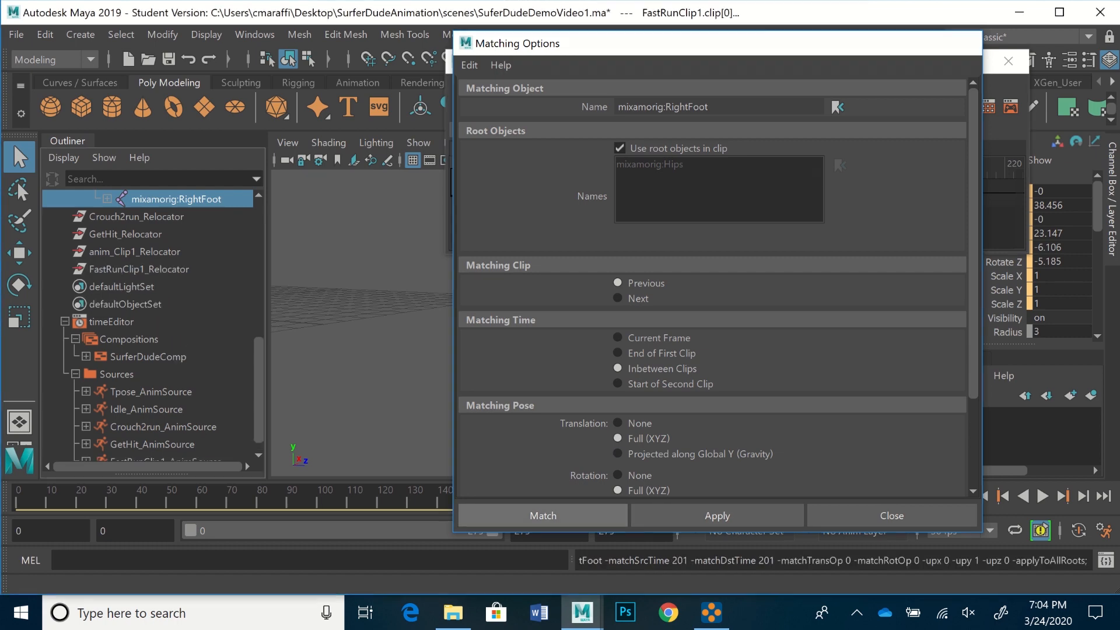
Play the run transition and move FastRunClip1 one frame earlier so it crossfades with anim_Clip1
key("alt+v")
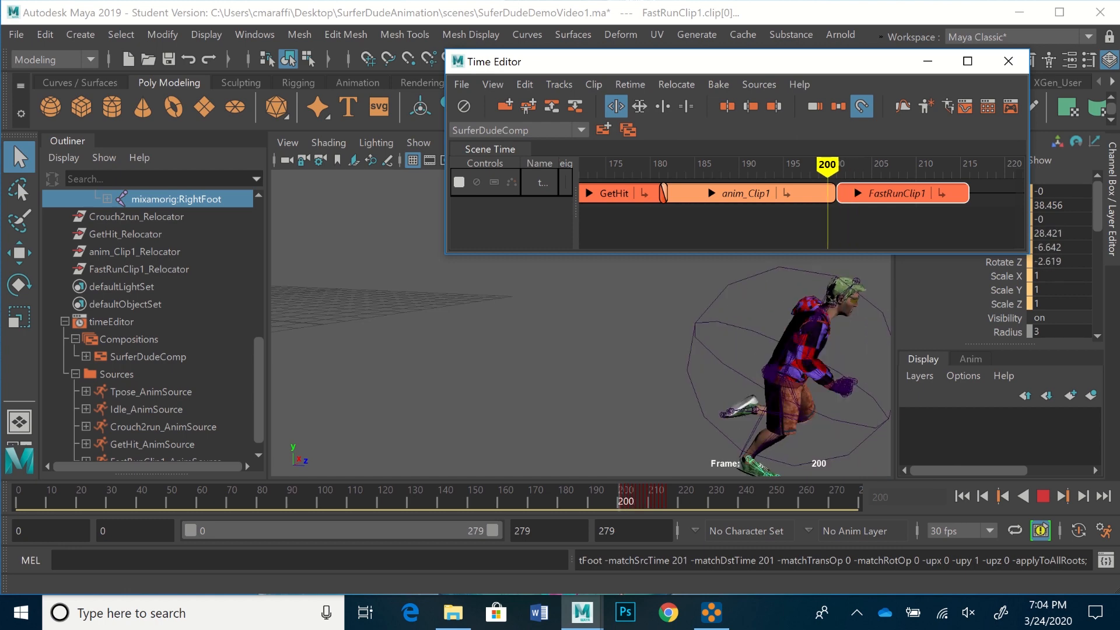
key("alt+v")
middle_click_drag(775, 362, 601, 341, "alt")
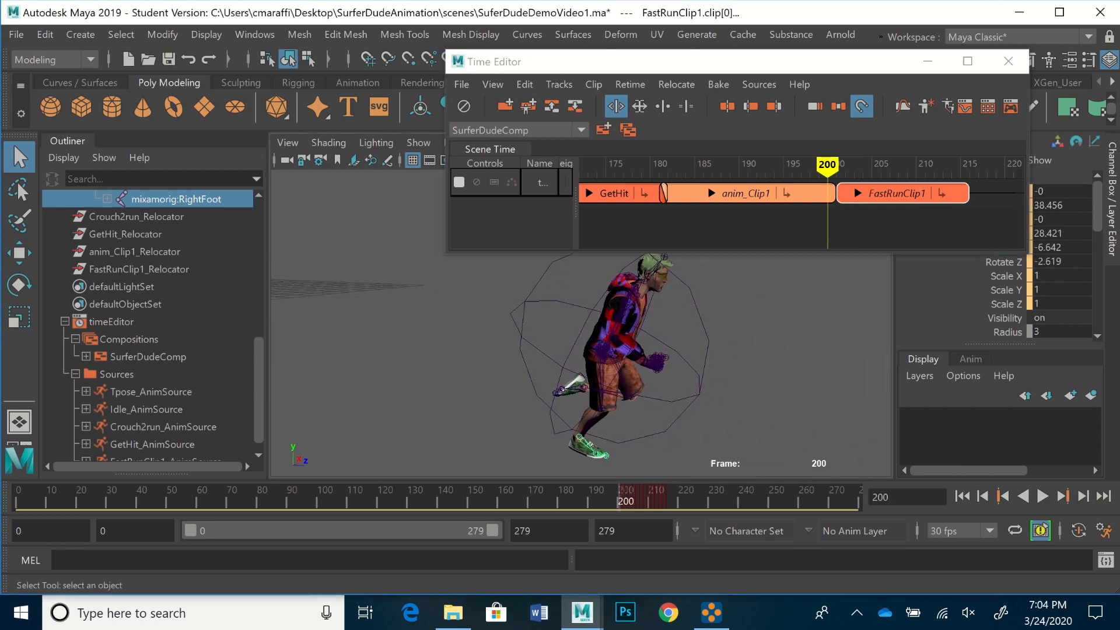
key("alt+v")
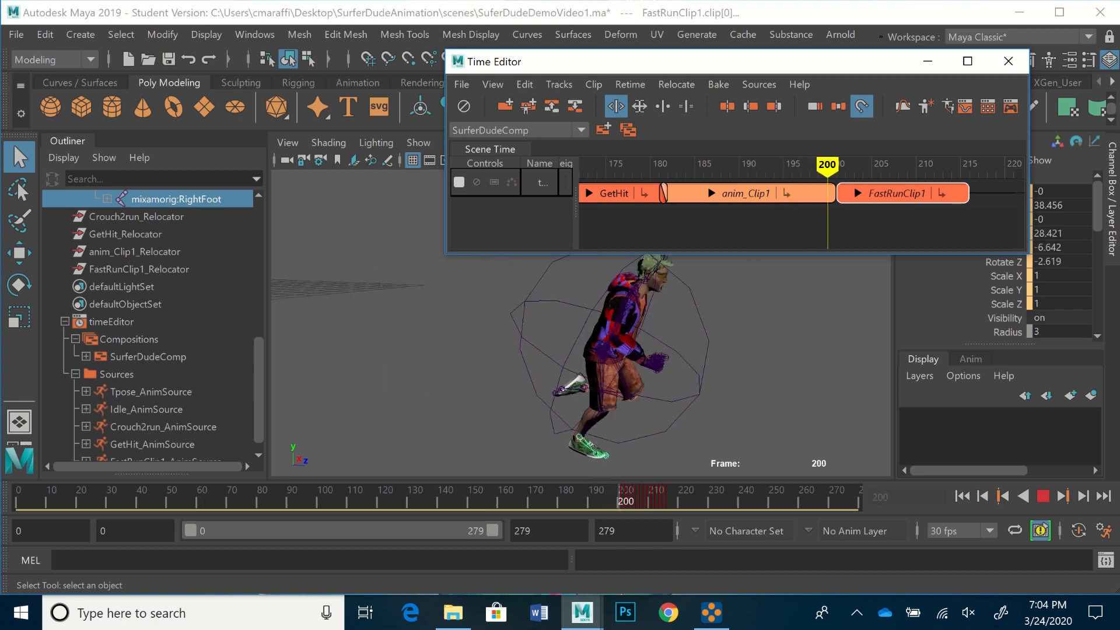
left_click_drag(884, 193, 875, 195)
key("alt+v")
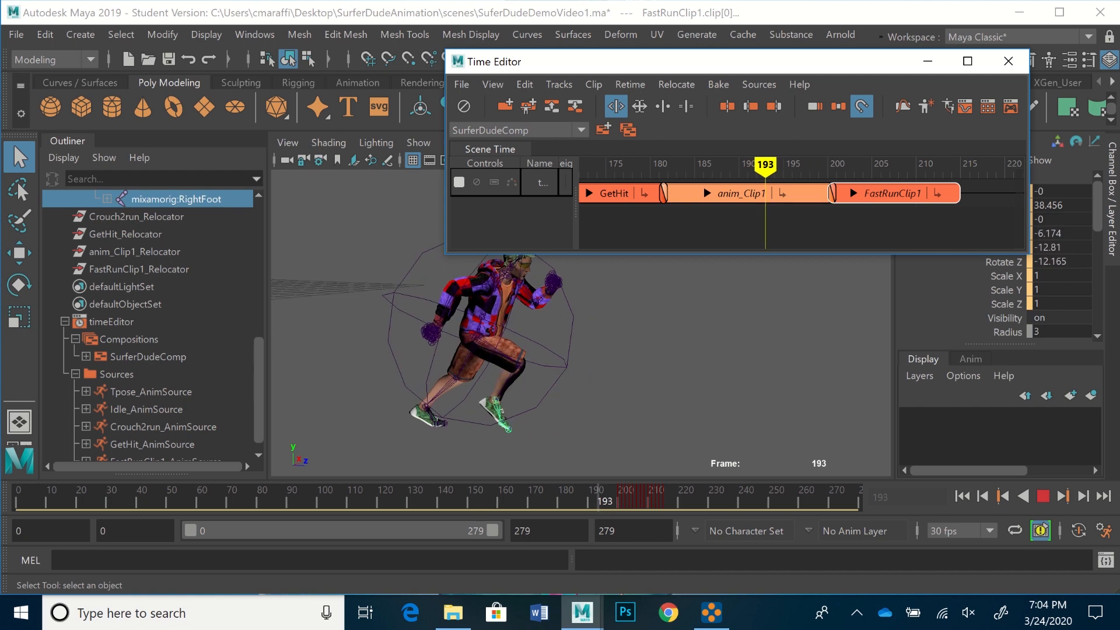
key("alt+v")
View the running character from the front and show the whole clip sequence from frame 0 in the Time Editor
left_click_drag(589, 373, 466, 376, "alt")
middle_click_drag(400, 371, 569, 385, "alt")
left_click_drag(569, 385, 542, 399, "alt")
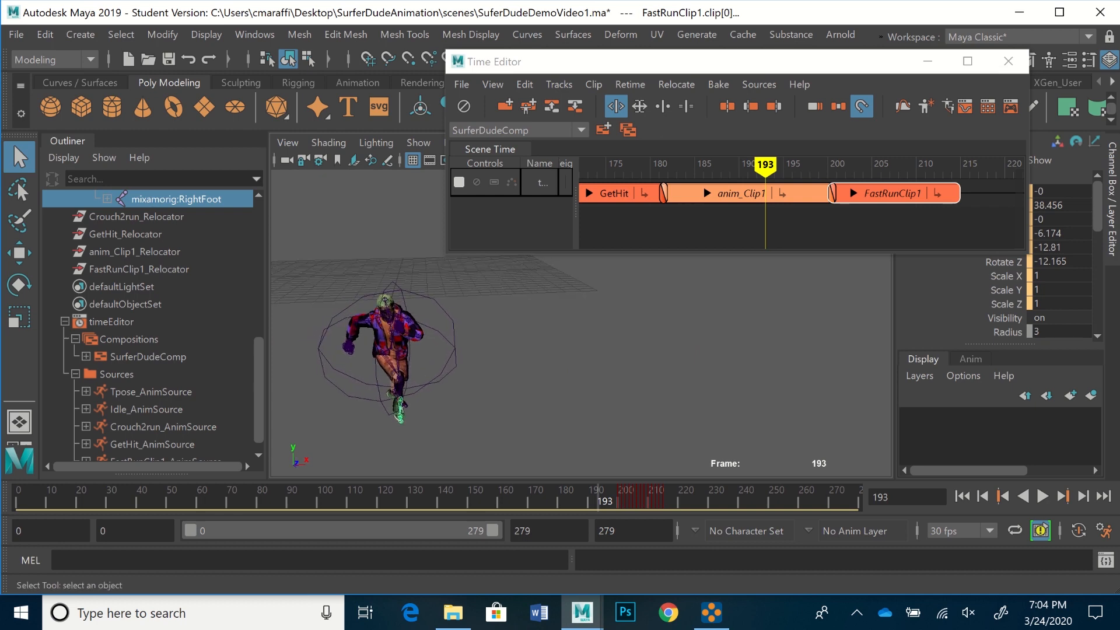
scroll(919, 210, "down", 2)
scroll(802, 204, "down", 5)
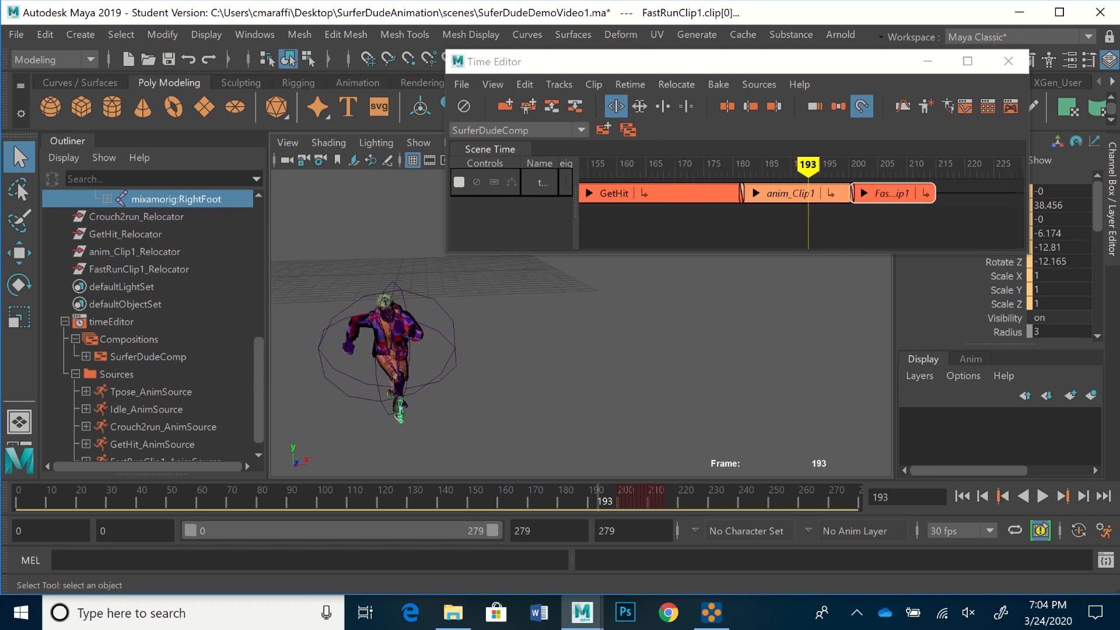
scroll(801, 204, "down", 1)
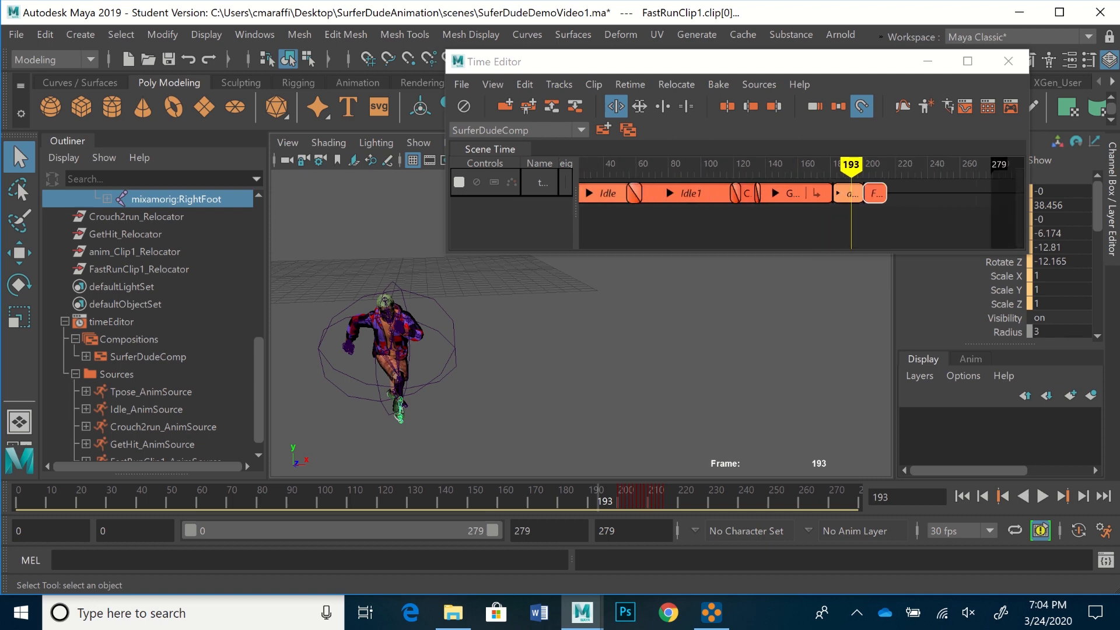
middle_click_drag(802, 213, 914, 213, "alt")
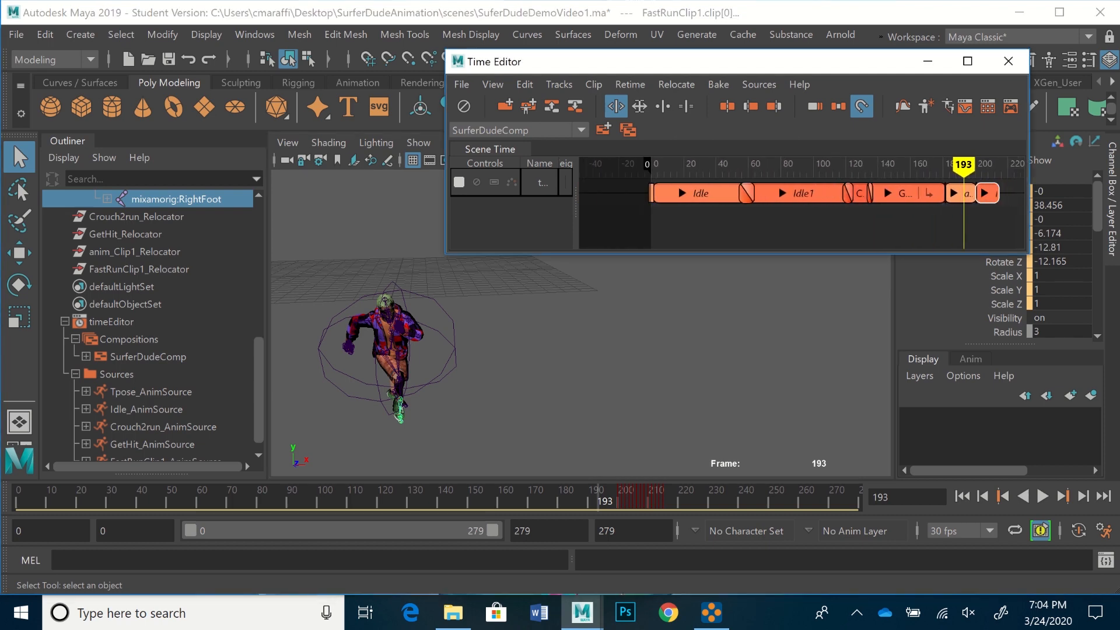
Play the whole sequence, and with ripple editing on move anim_Clip1 about 8 frames later, away from GetHit
key("alt+v")
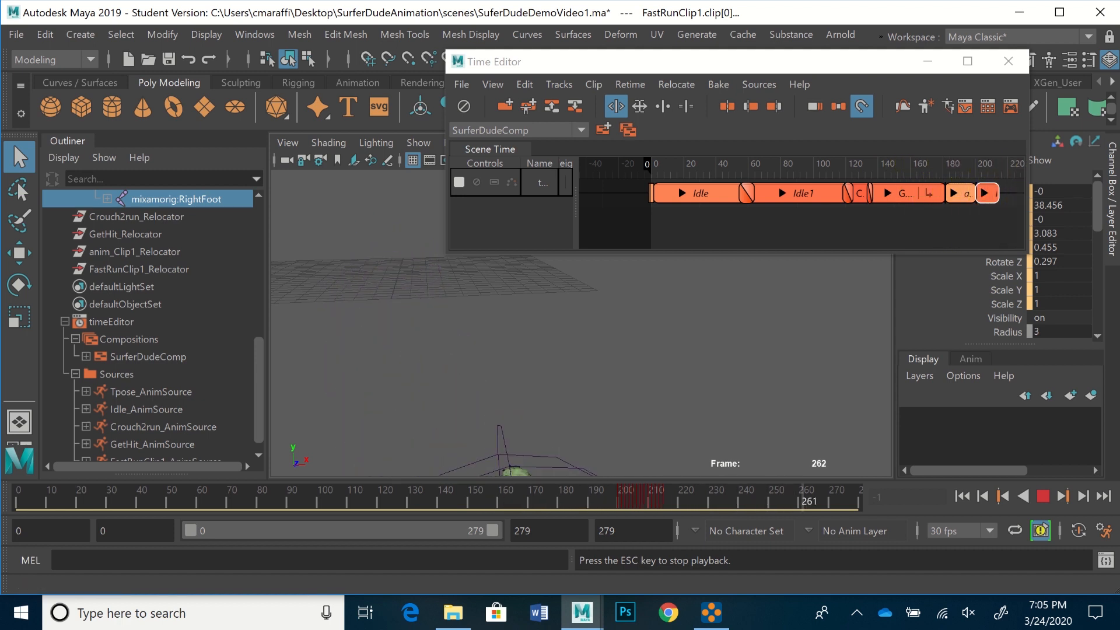
key("Escape")
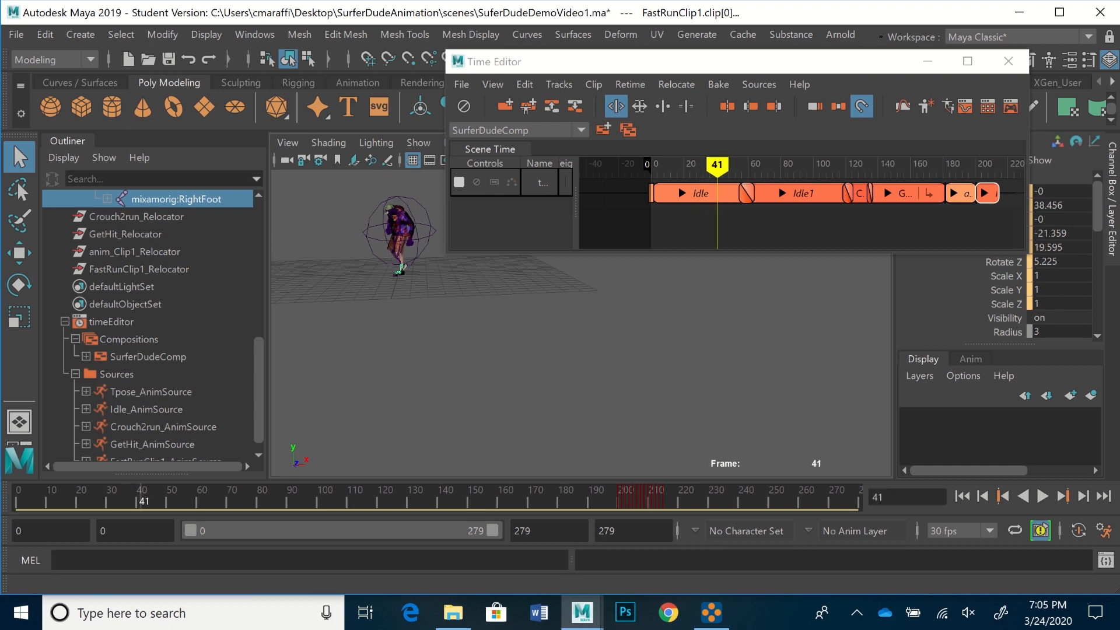
scroll(961, 193, "up", 10)
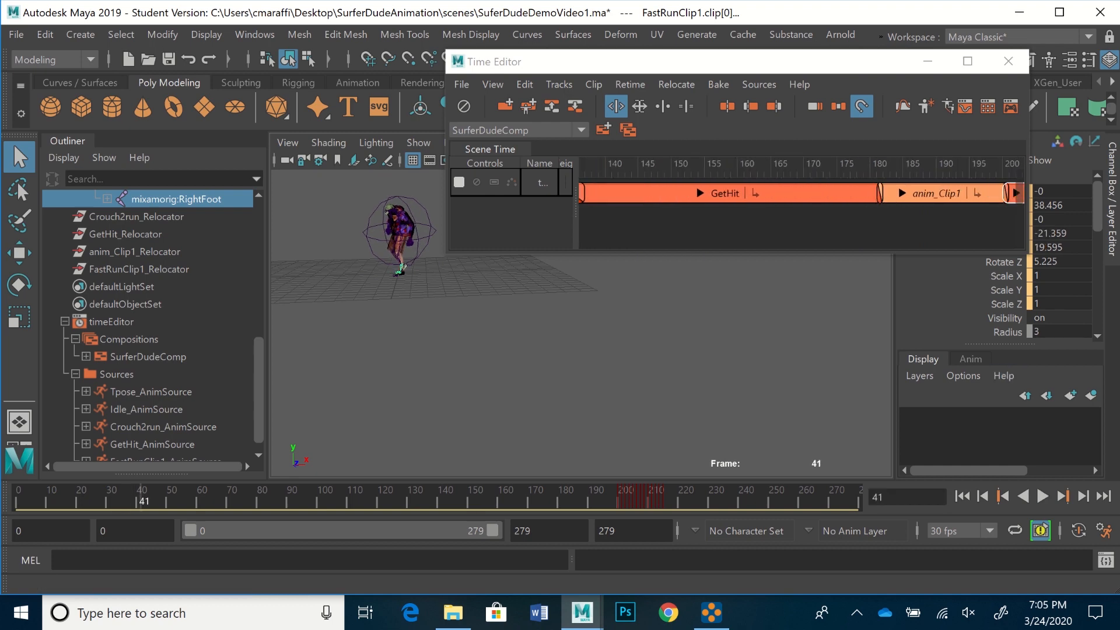
middle_click_drag(886, 215, 771, 216, "alt")
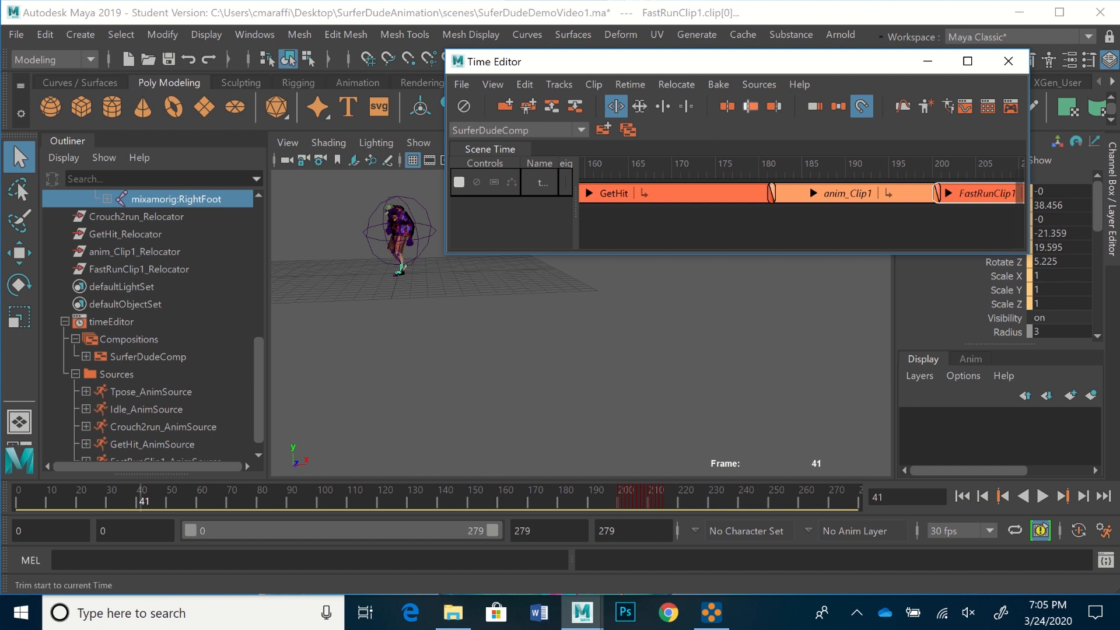
left_click(815, 106)
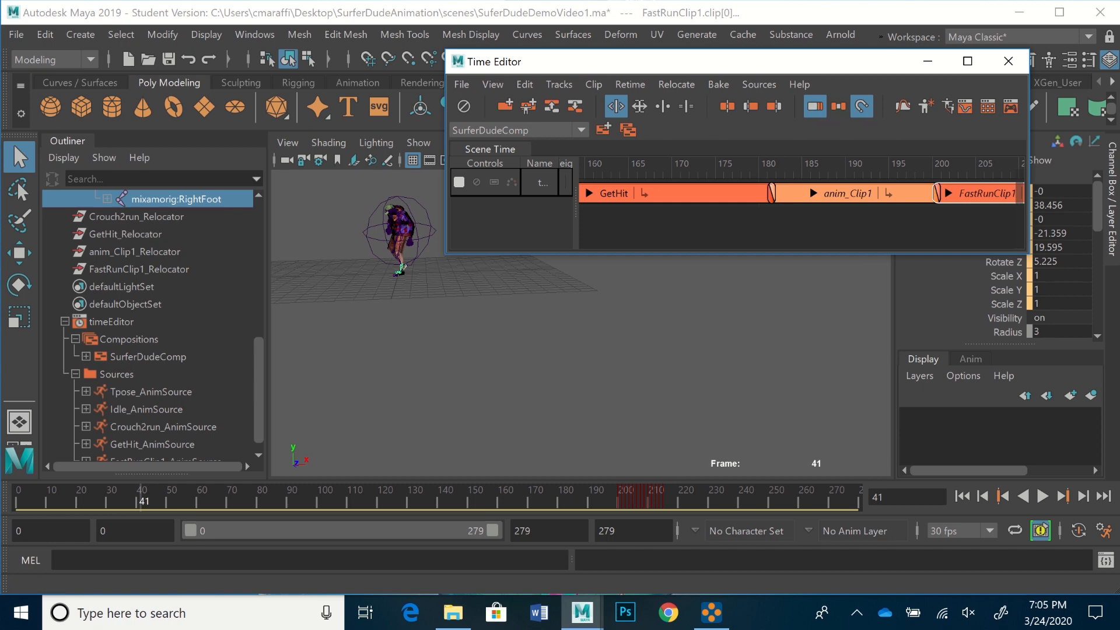
left_click_drag(842, 201, 908, 201)
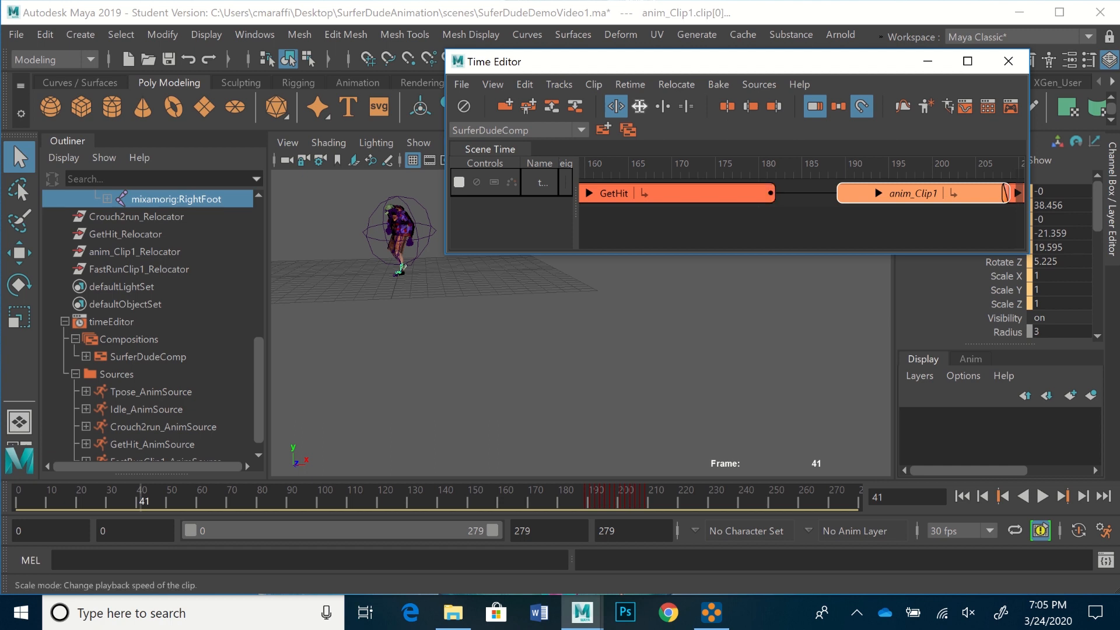
In Hold mode, add a hold of about 3 frames to the end of GetHit and to the start of anim_Clip1
left_click(685, 105)
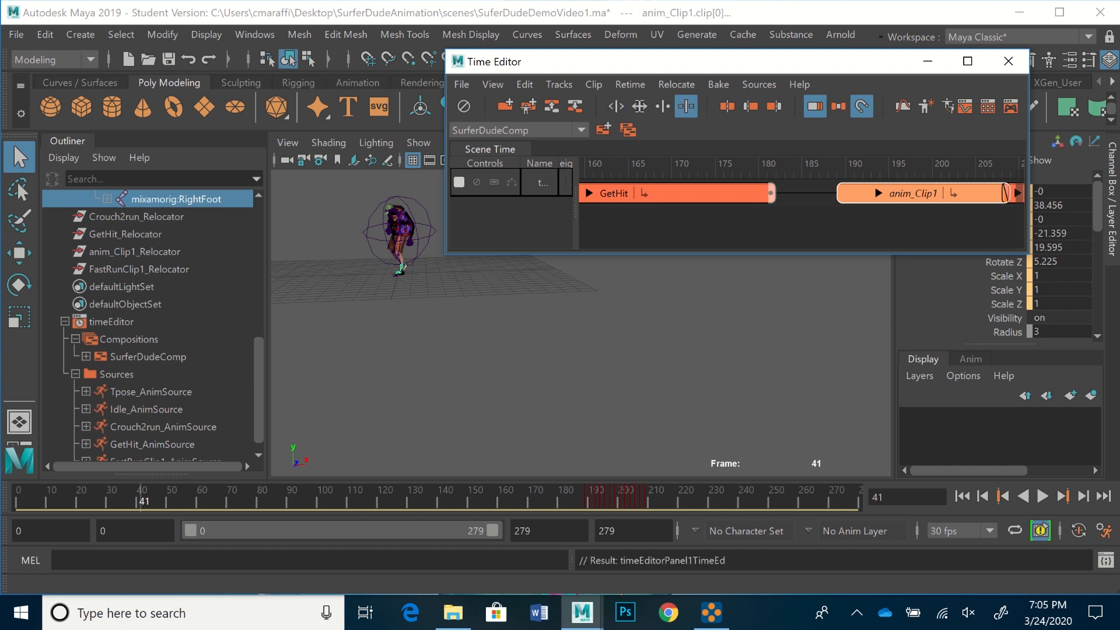
left_click_drag(771, 193, 828, 193)
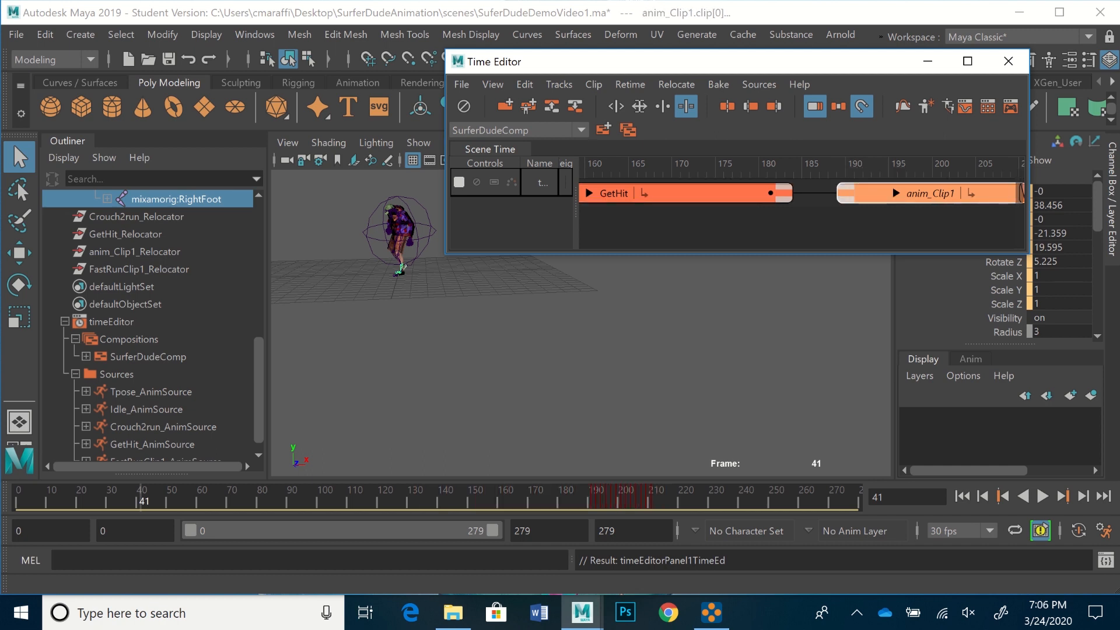
left_click_drag(838, 193, 824, 193)
left_click_drag(792, 193, 805, 193)
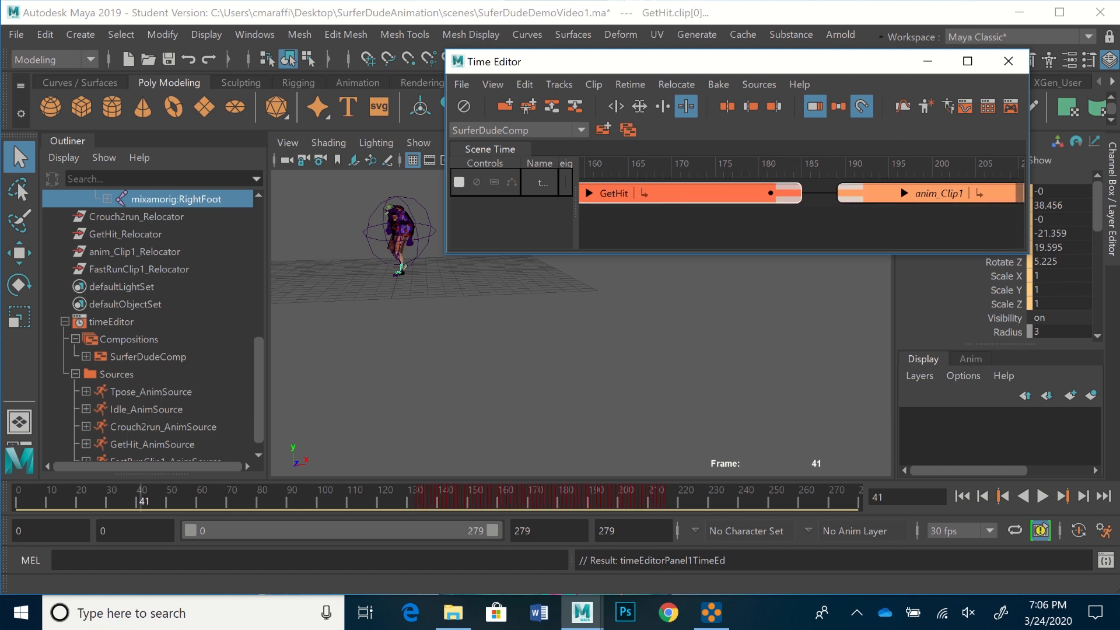
Move anim_Clip1 earlier so it overlaps the end of GetHit by about 6 frames, and play the transition
left_click_drag(906, 191, 829, 195)
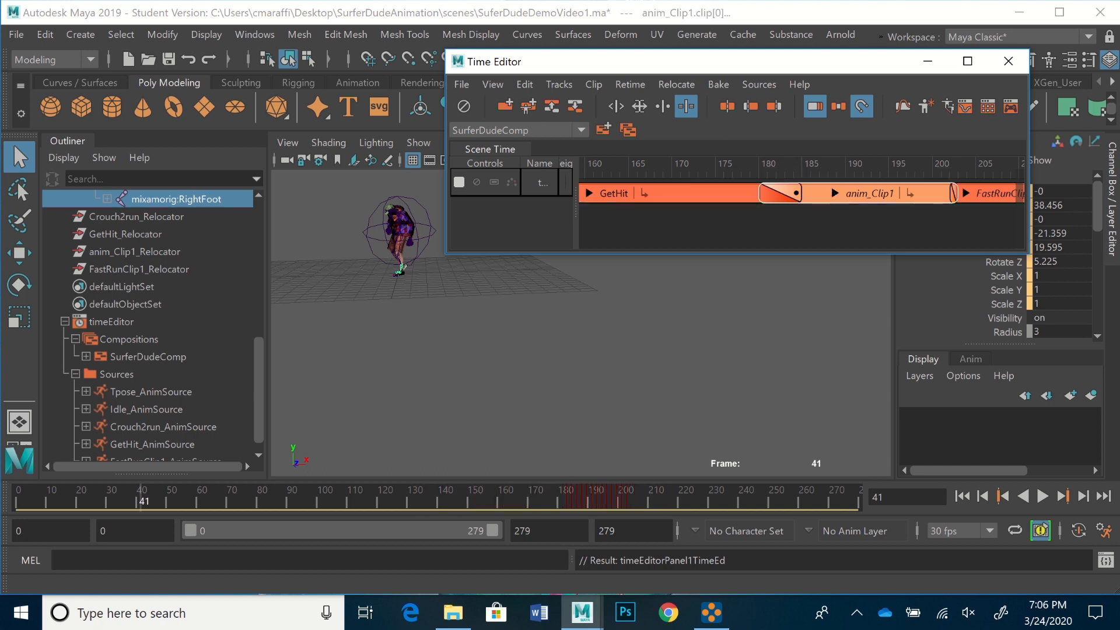
left_click_drag(829, 196, 817, 193)
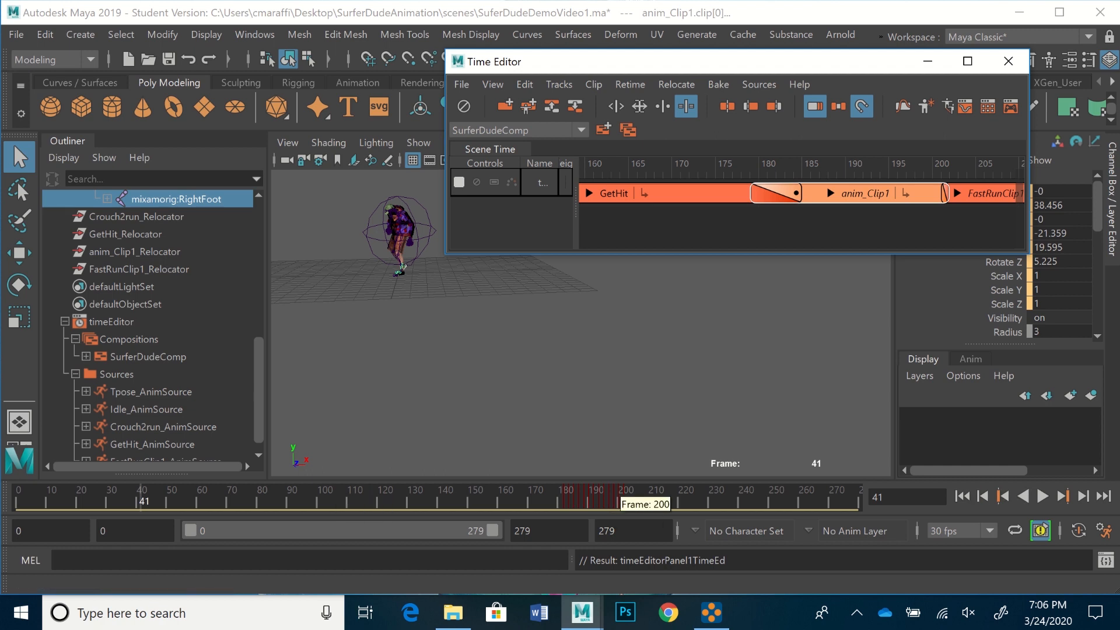
left_click_drag(557, 497, 554, 497)
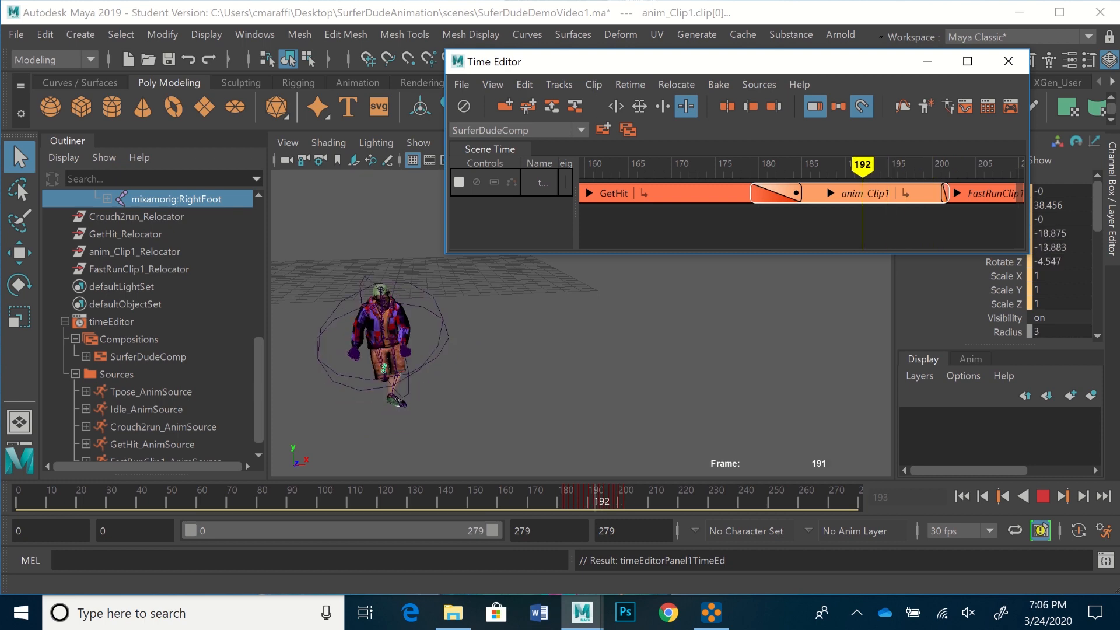
left_click_drag(507, 497, 417, 497)
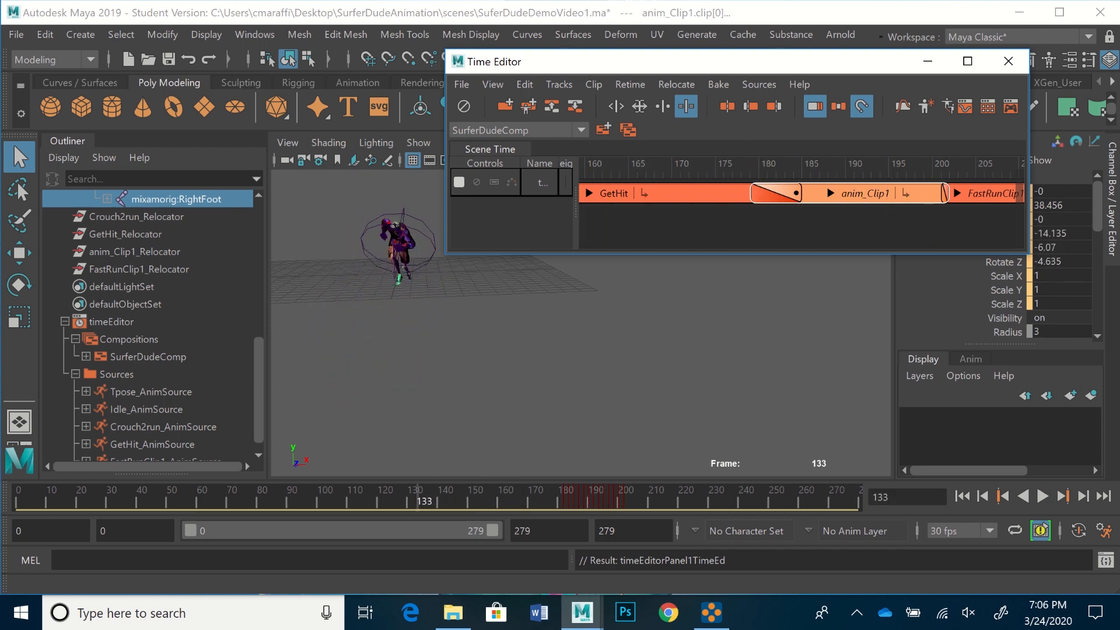
key("alt+v")
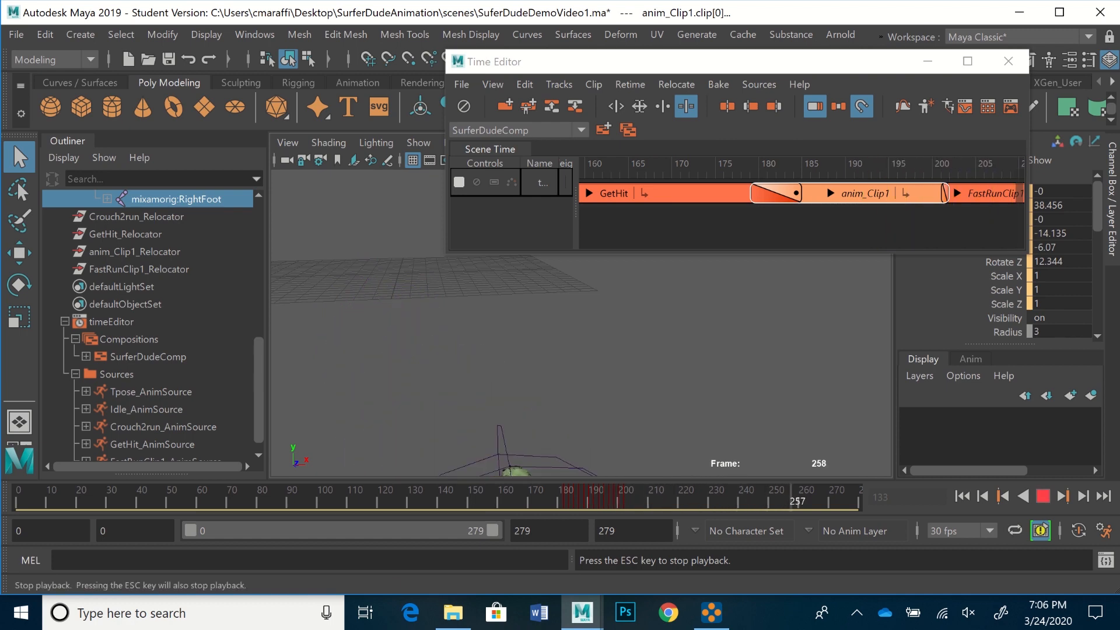
key("Escape")
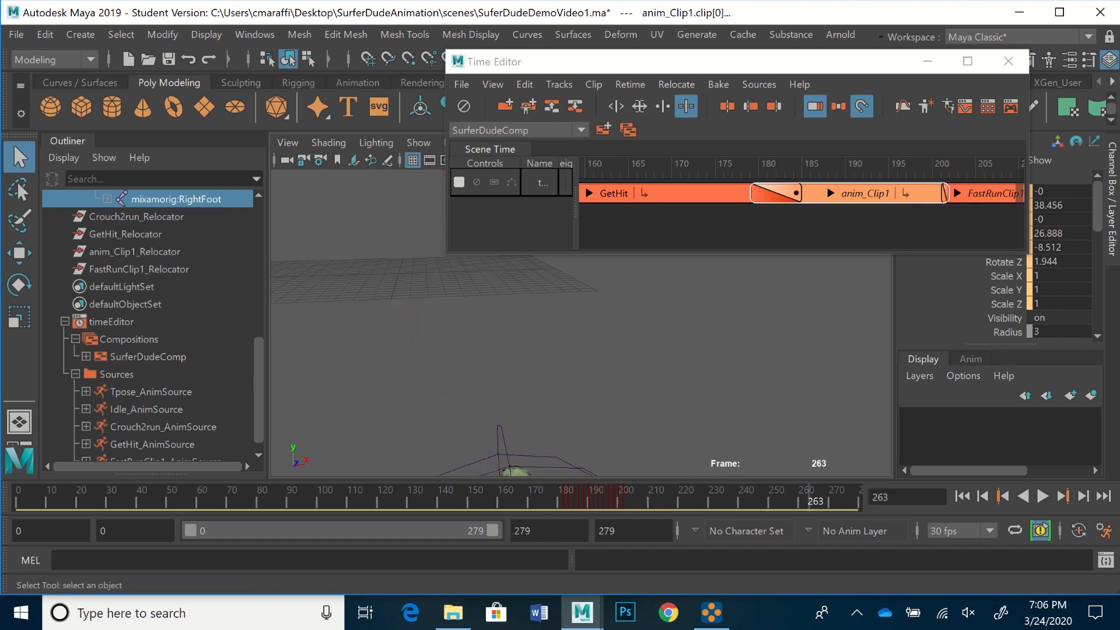
Lengthen the holds to about 7 frames on GetHit and 5 on anim_Clip1, and overlap the two clips by about 13 frames
left_click_drag(817, 193, 895, 195)
left_click_drag(796, 193, 835, 193)
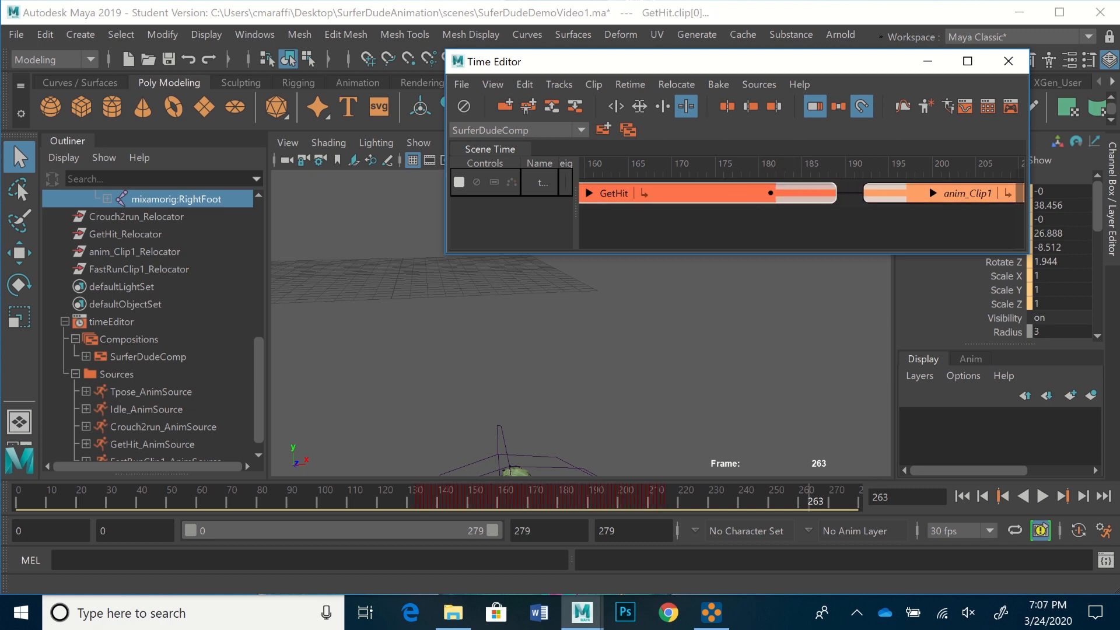
left_click(616, 106)
left_click_drag(918, 193, 805, 196)
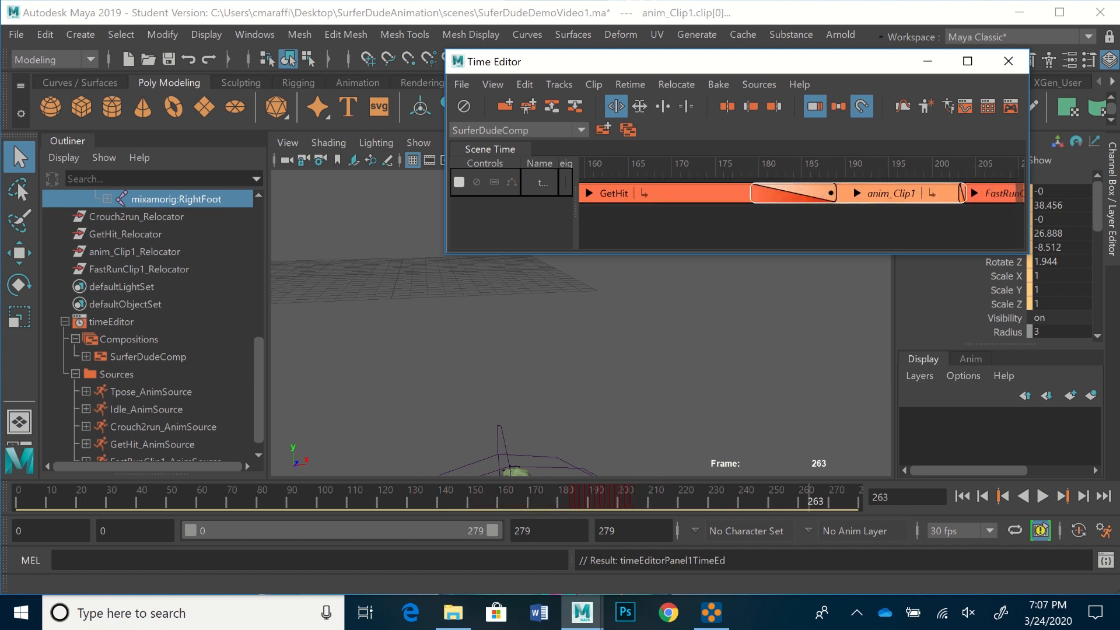
left_click_drag(804, 196, 779, 195)
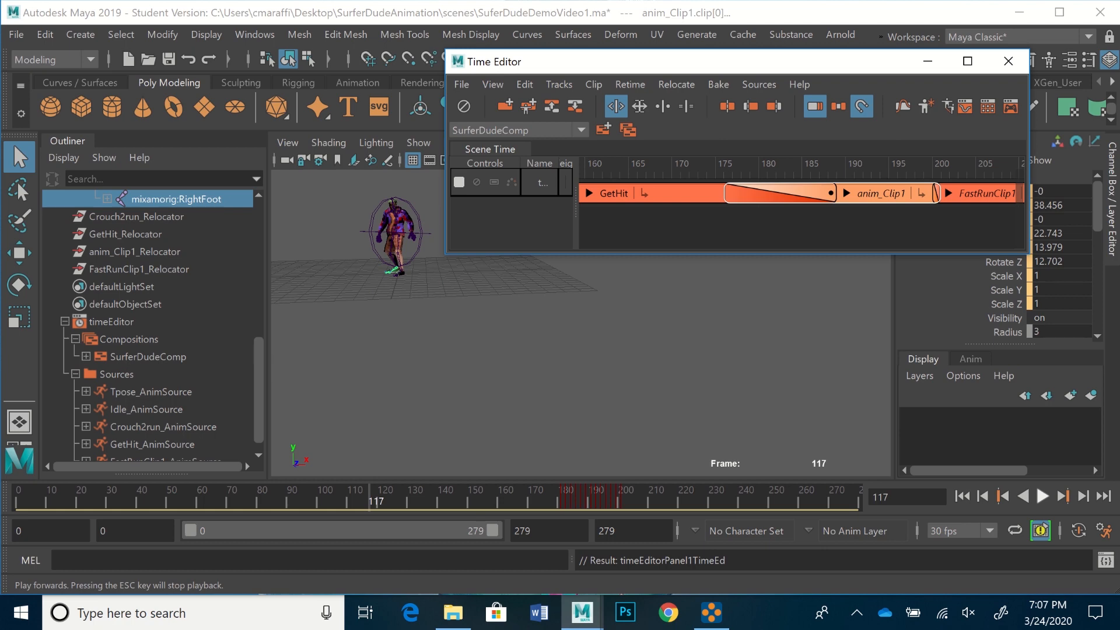
Play the longer GetHit to anim_Clip1 crossfade and show the whole clip sequence from frame 0 in the Time Editor
key("alt+v")
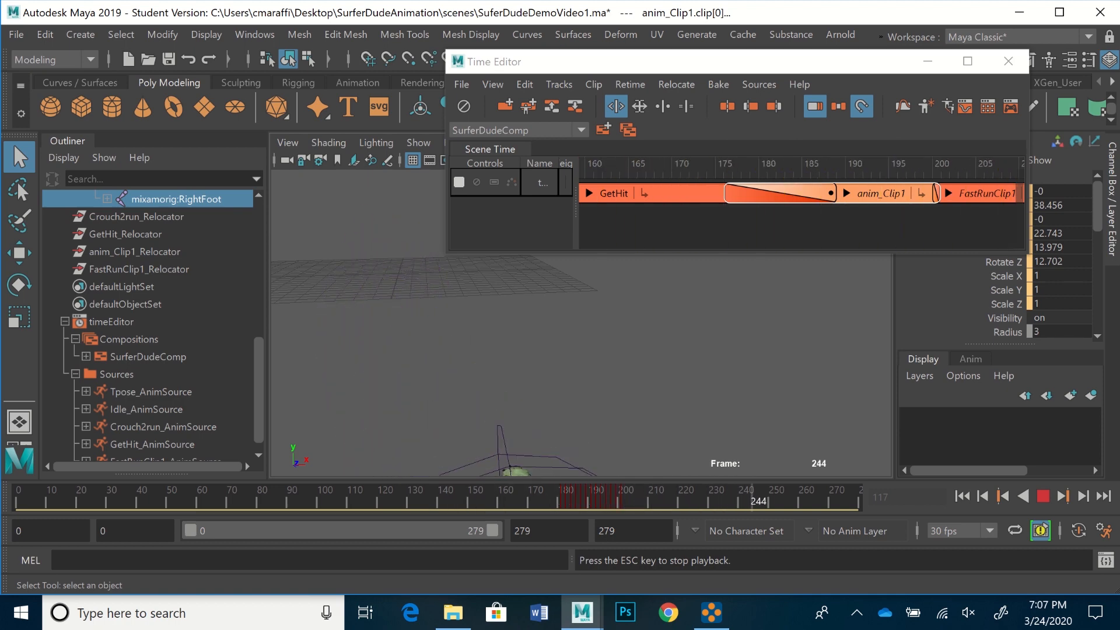
key("Escape")
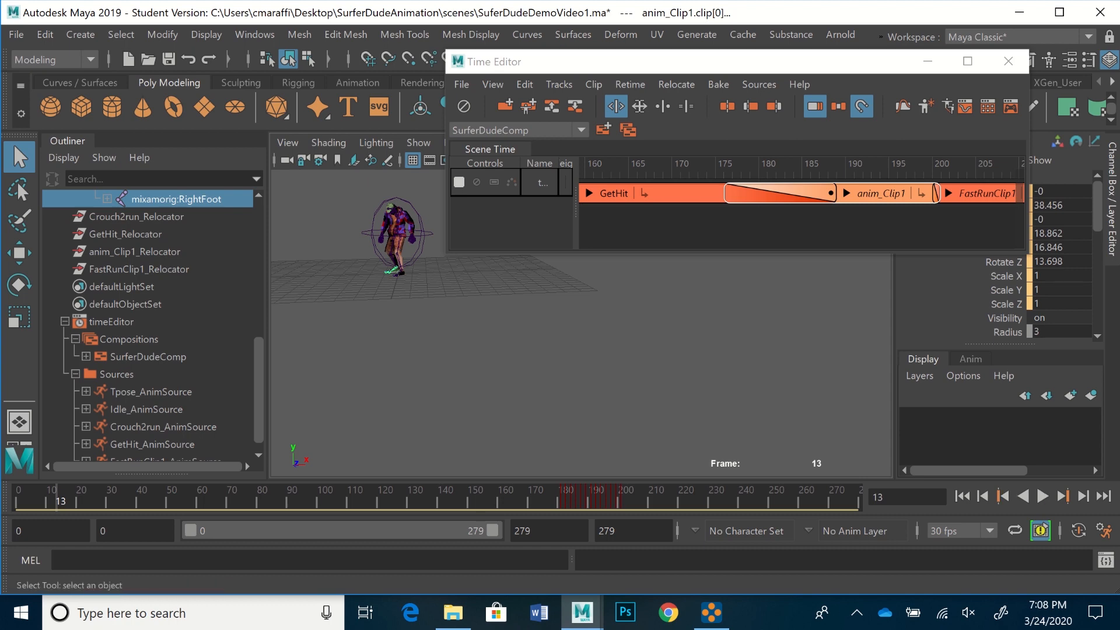
left_click_drag(699, 61, 524, 200)
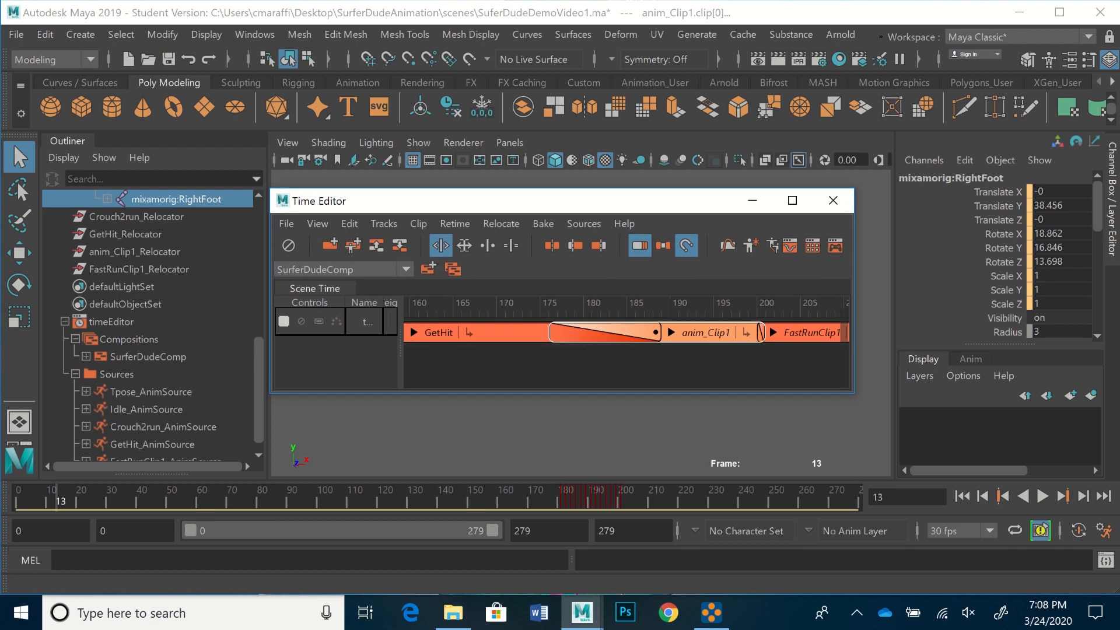
scroll(751, 332, "down", 6)
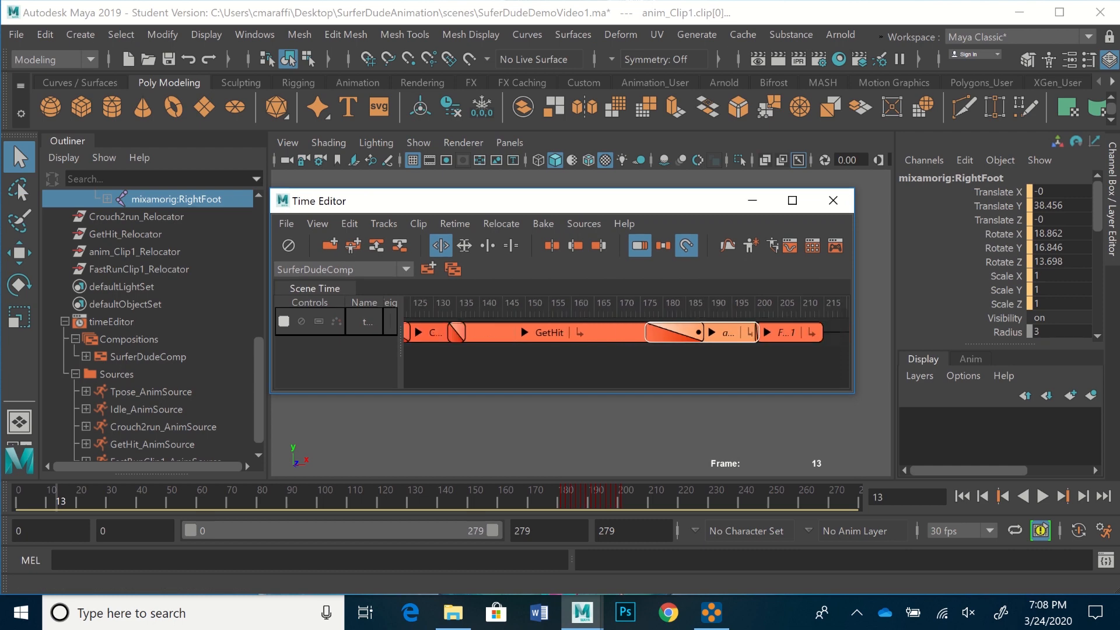
middle_click_drag(732, 333, 810, 332, "alt")
scroll(759, 333, "down", 3)
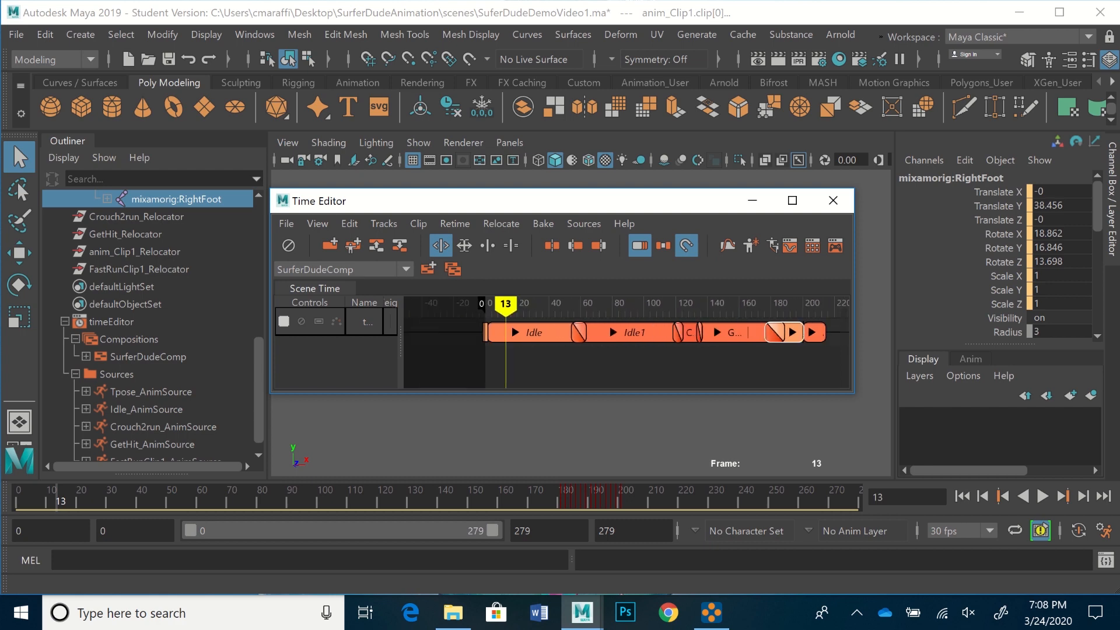
scroll(776, 333, "up", 1)
middle_click_drag(775, 332, 764, 332, "alt")
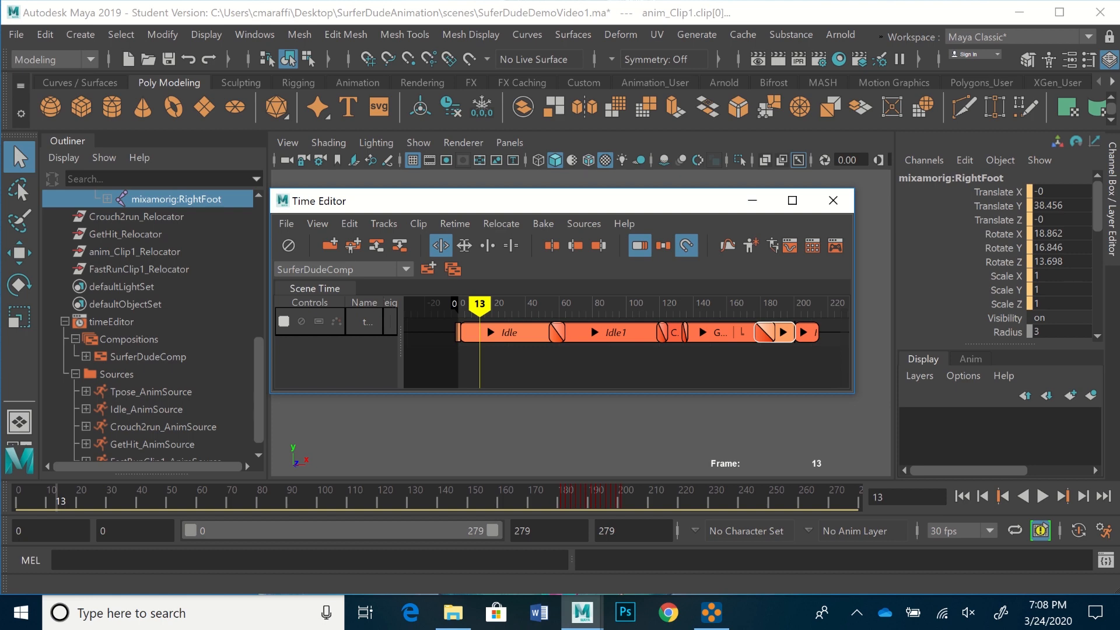
Save the scene under its current name and accept the Student Version notice
left_click(16, 34)
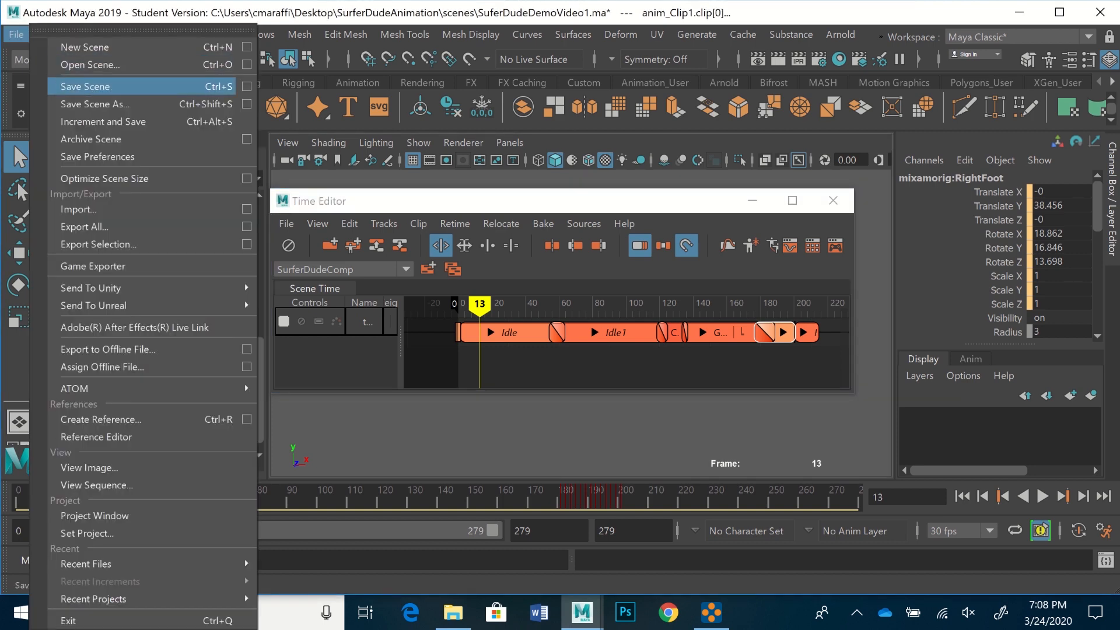
left_click(88, 86)
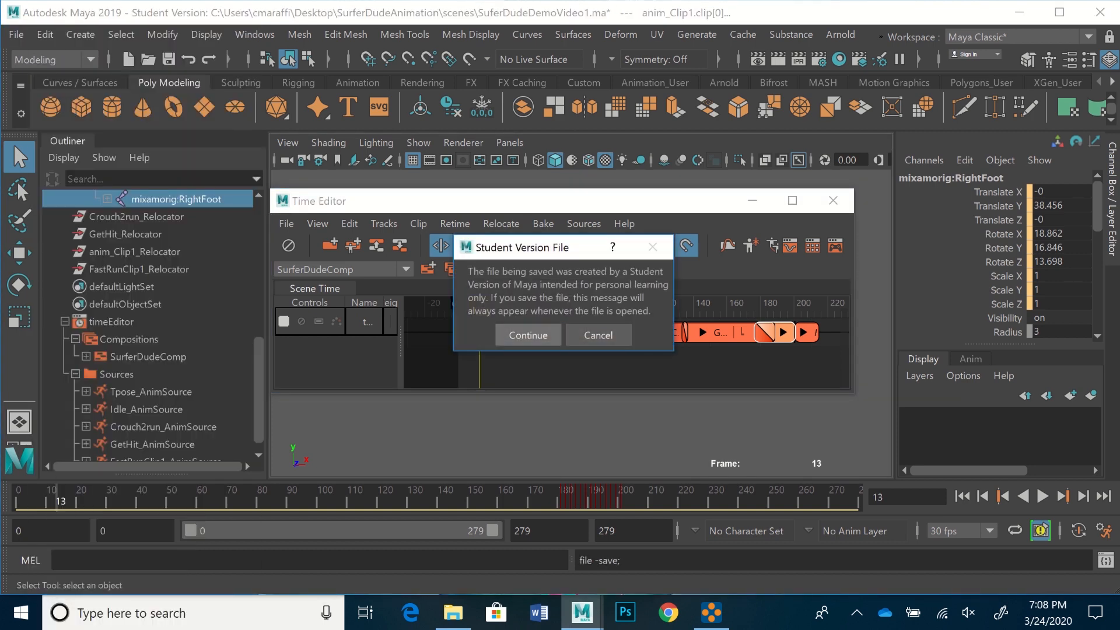
key("Return")
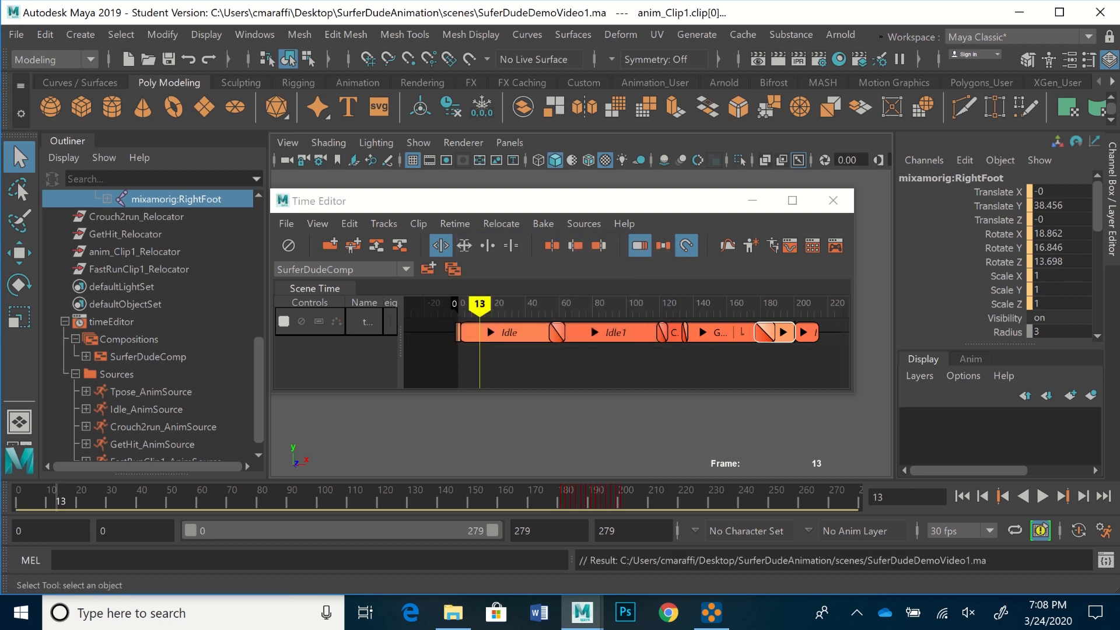
Select all clips on the track and bake them to a new clip, deleting the originals
left_click_drag(828, 353, 454, 323)
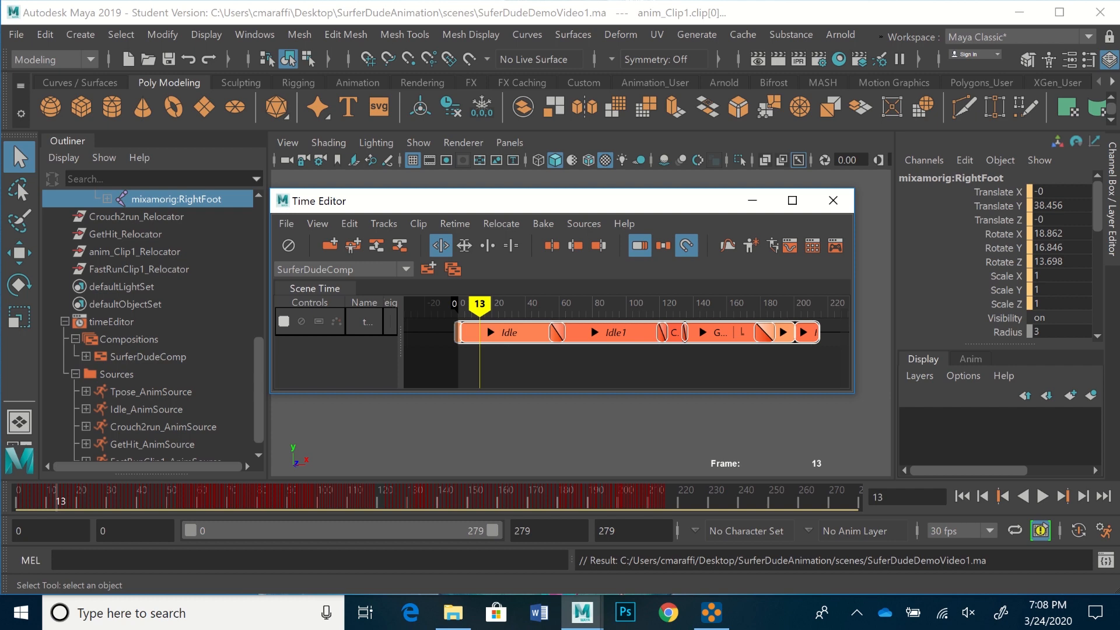
left_click(543, 223)
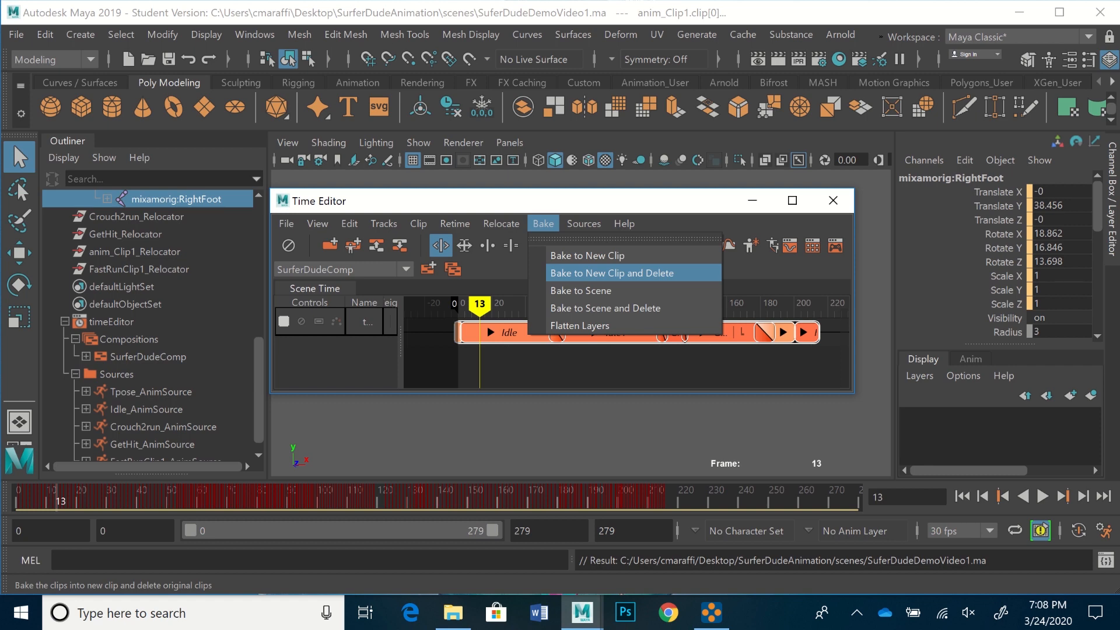
left_click(611, 272)
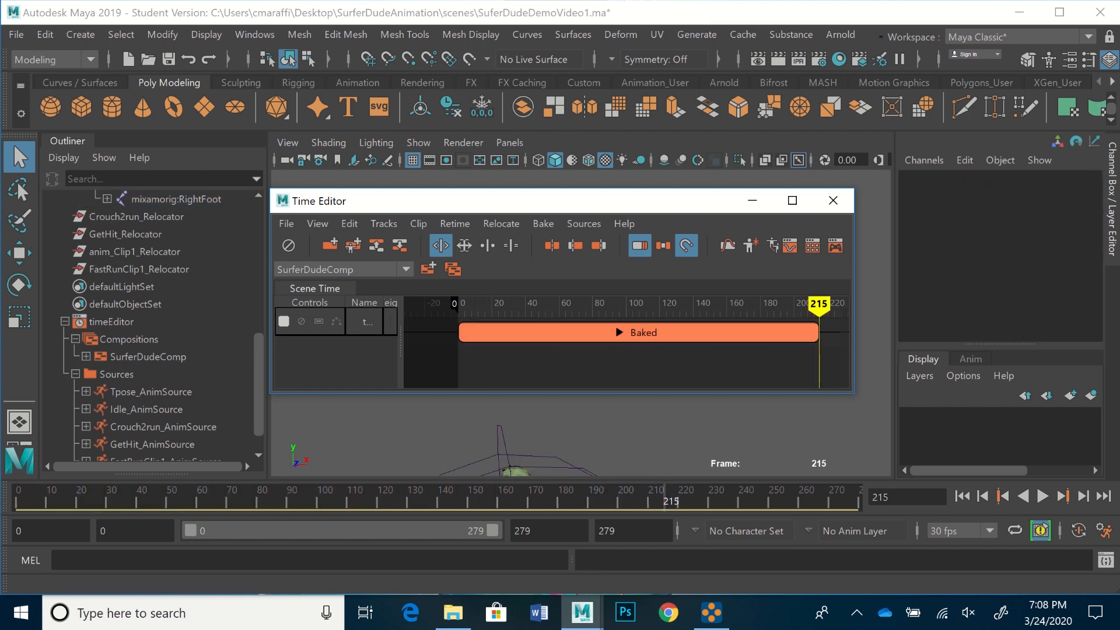
Rename the Baked_AnimSource under the timeEditor sources to SurferDudeSequence1_AnimSource in the Outliner
scroll(153, 327, "down", 1)
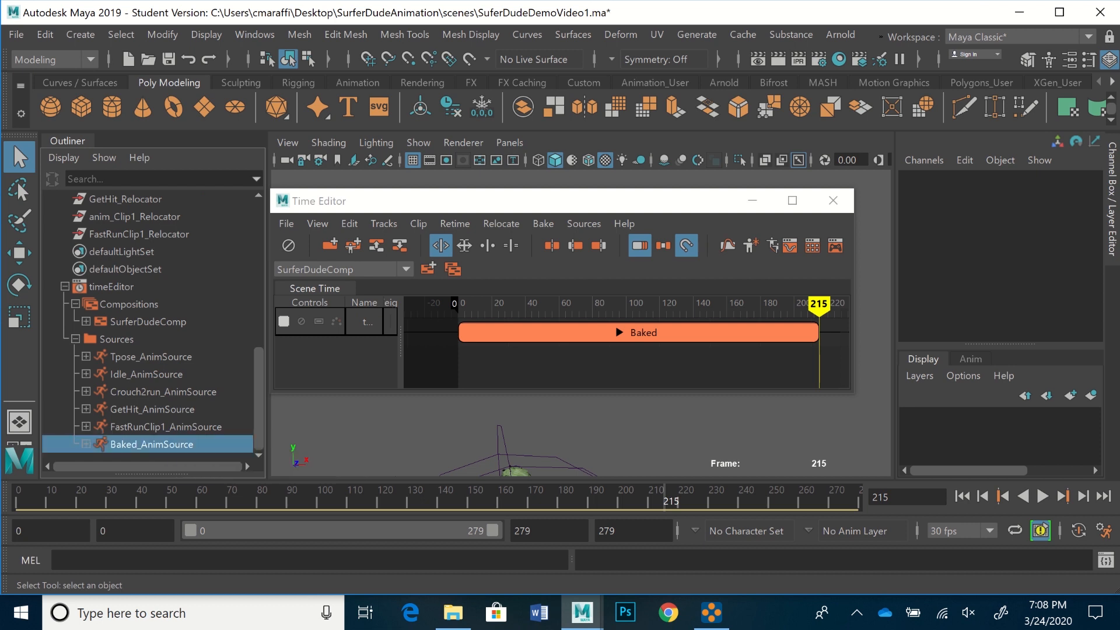
double_click(153, 443)
left_click_drag(139, 444, 112, 444)
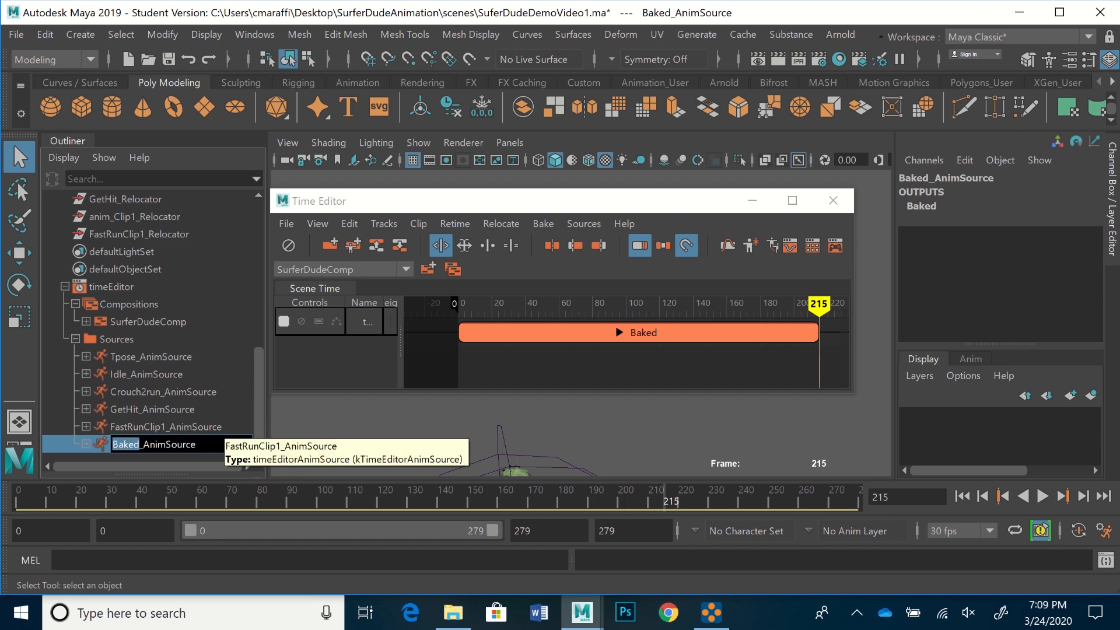
type("Surfer")
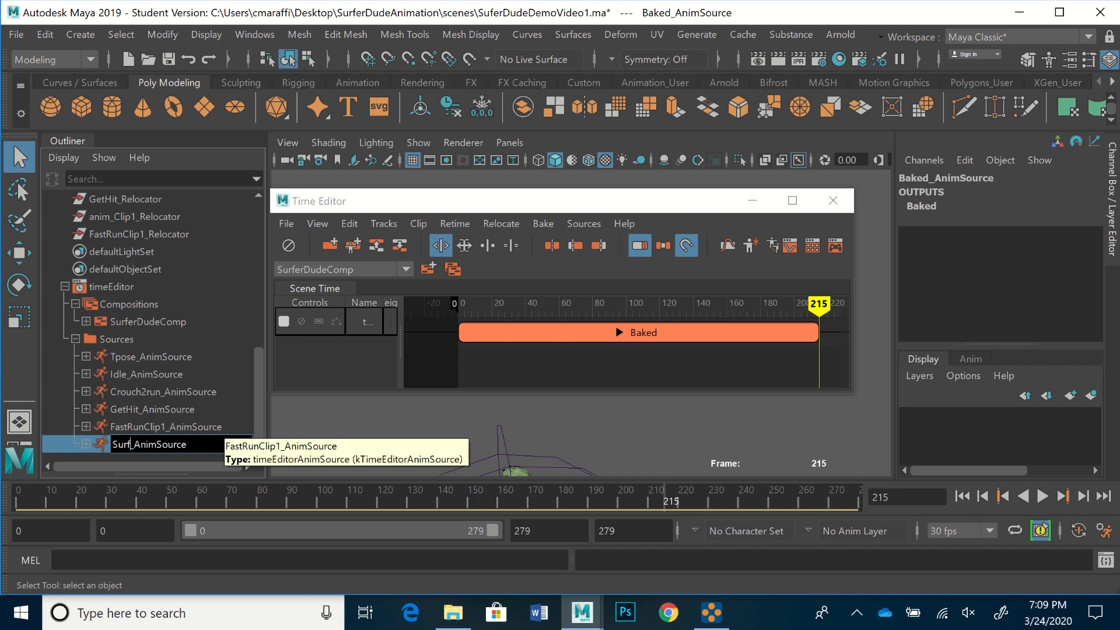
type("DudeSequenc")
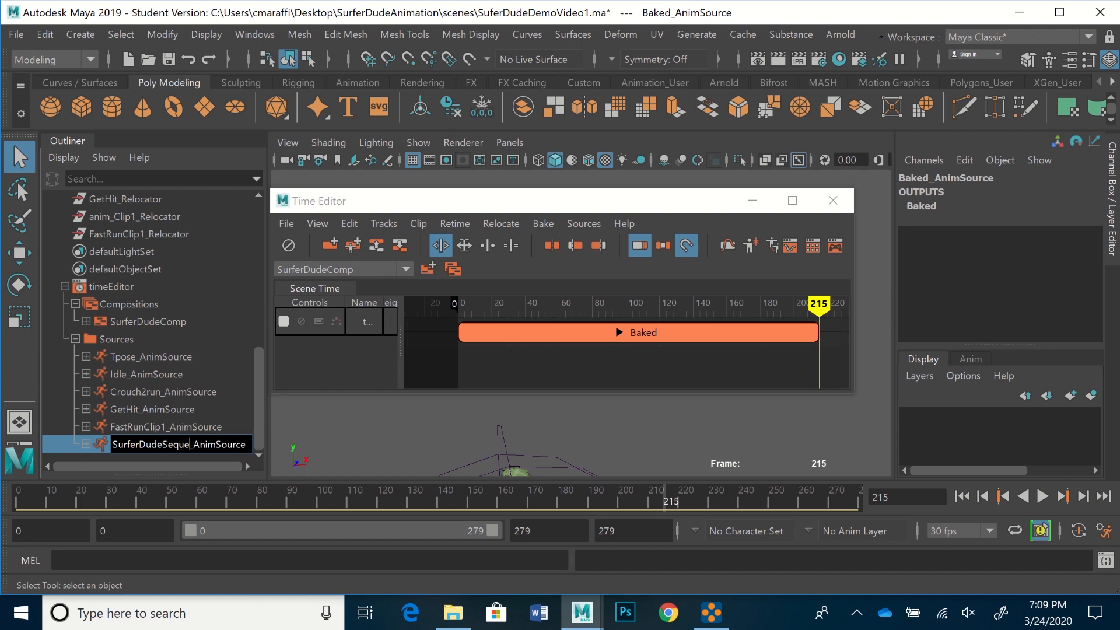
type("e")
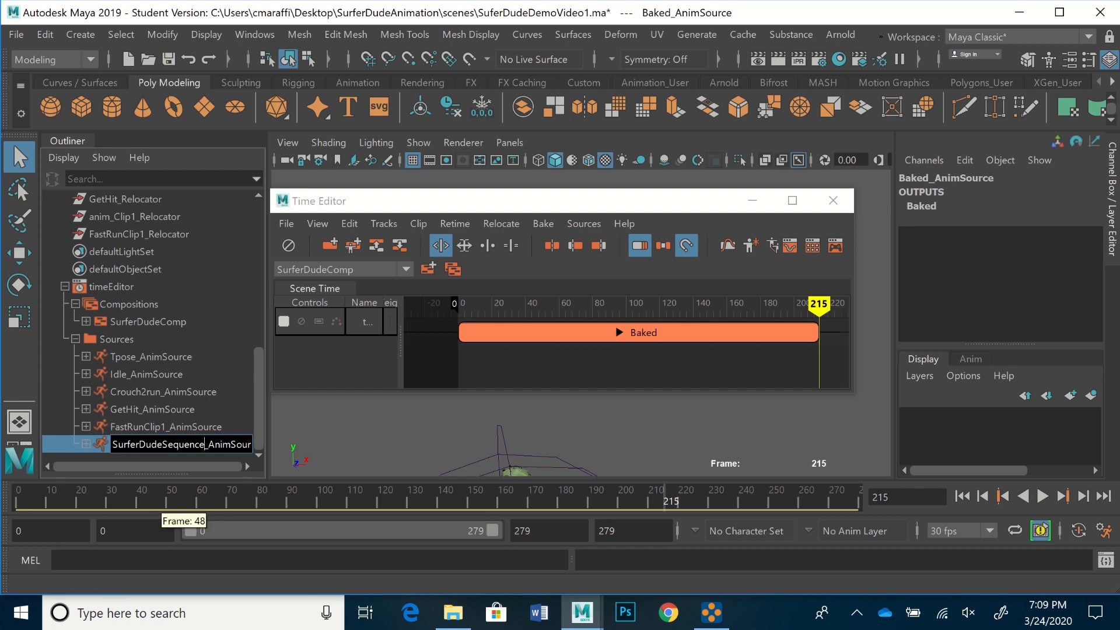
type("1")
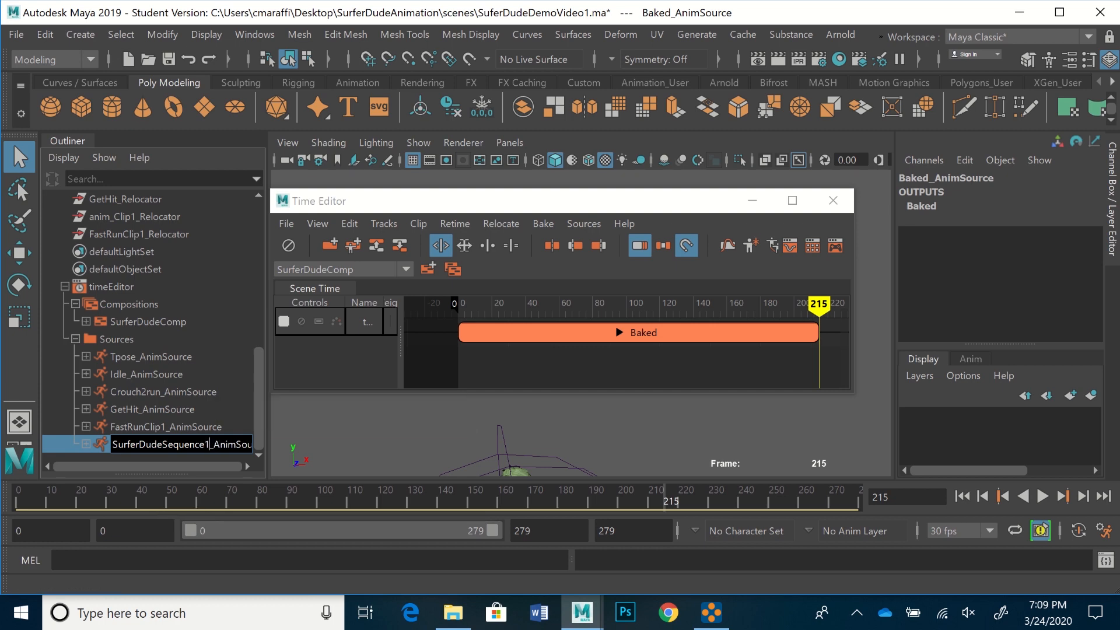
key("Return")
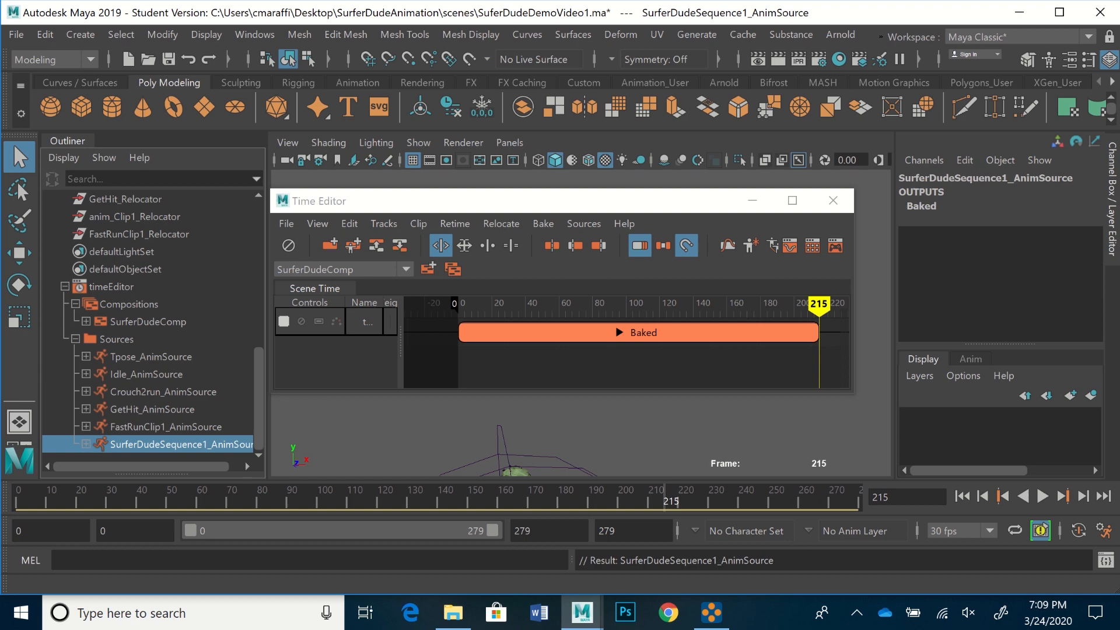
Replace the Baked clip on the track with SurferDudeSequence1_AnimSource starting near frame 4, and play the new clip through
left_click_drag(557, 200, 558, 195)
left_click_drag(557, 329, 556, 329)
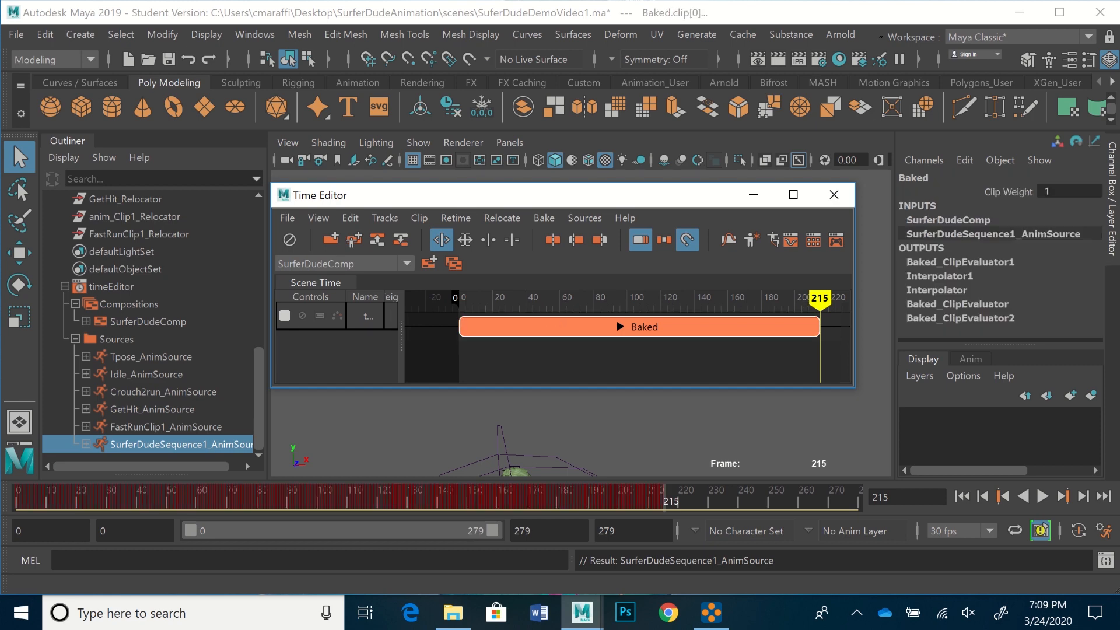
key("Delete")
left_click_drag(557, 195, 766, 258)
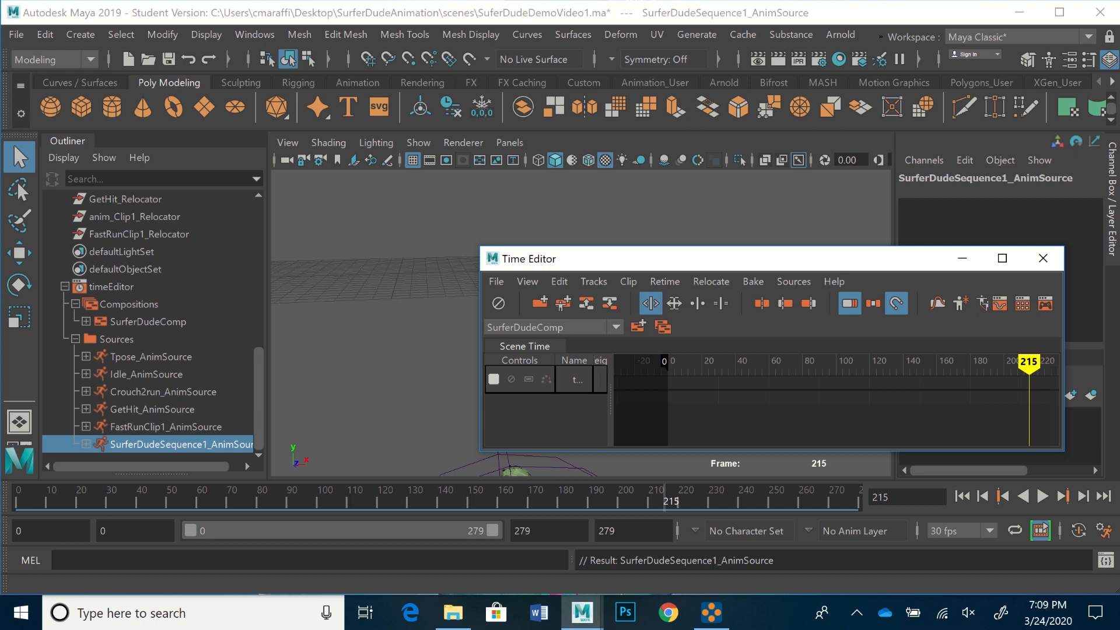
left_click_drag(140, 466, 154, 466)
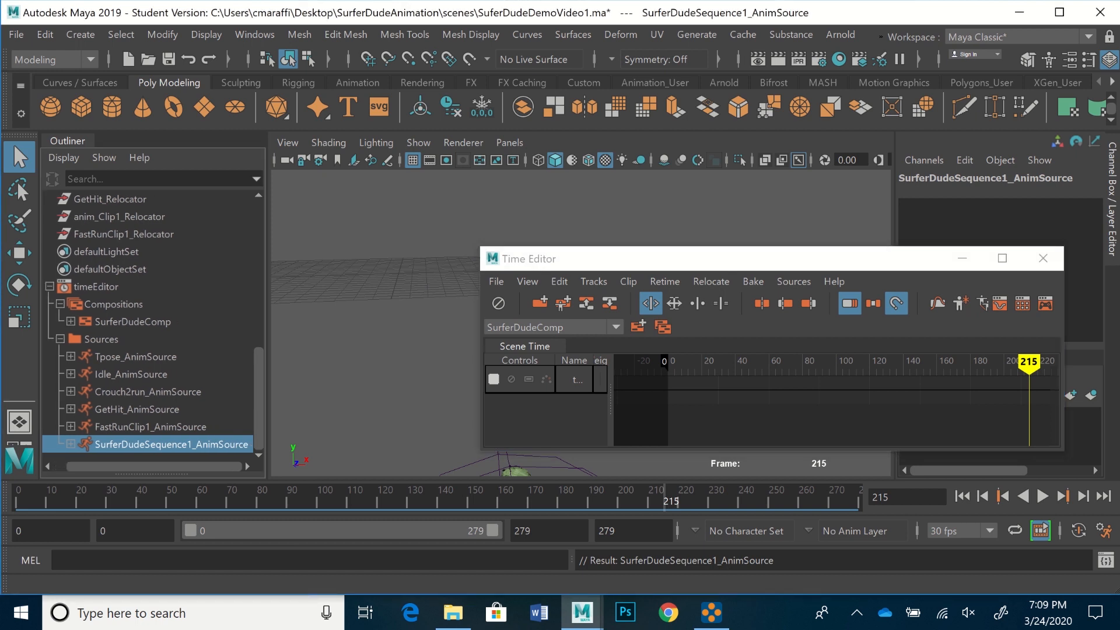
middle_click_drag(171, 443, 674, 385)
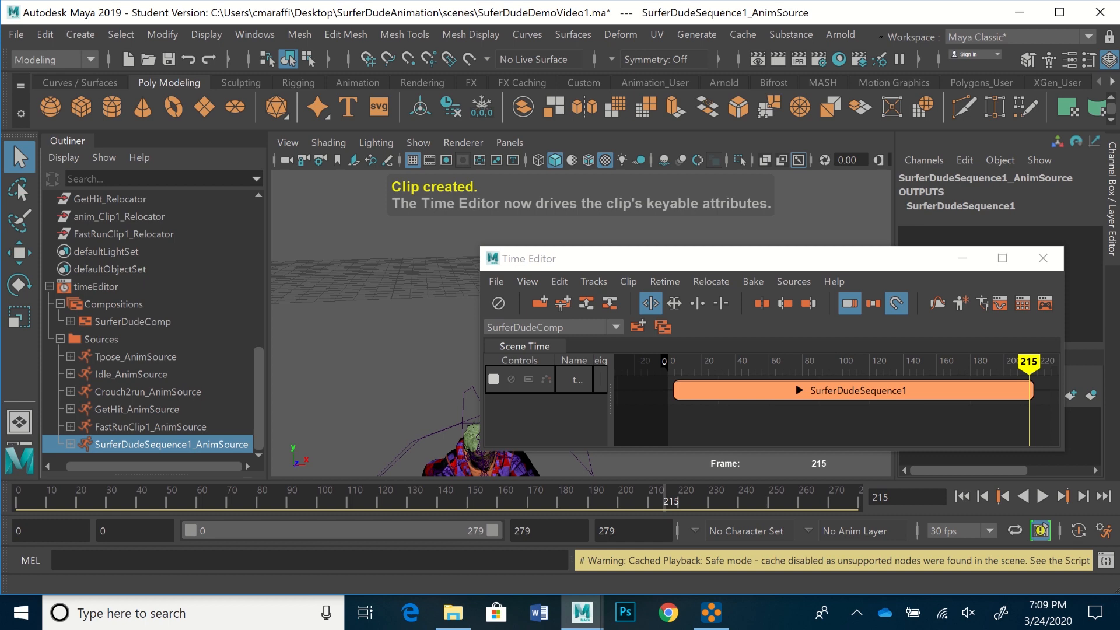
left_click_drag(1028, 362, 676, 361)
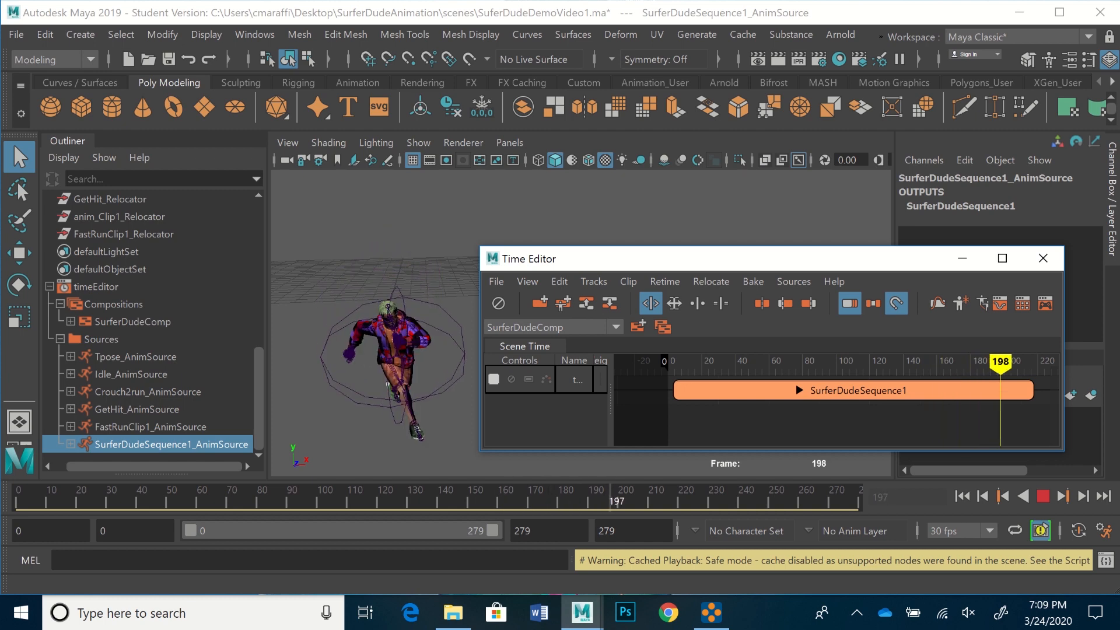
left_click_drag(1027, 361, 674, 362)
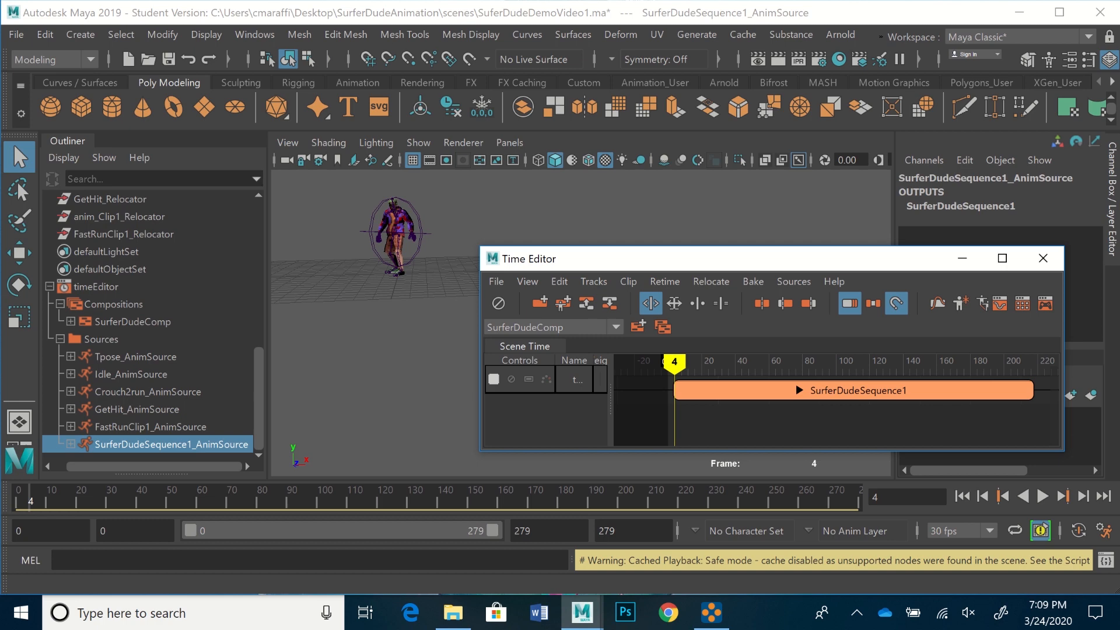
Start exporting the selected SurferDudeSequence1 clip as FBX into the Clip Exports folder, without a thumbnail or playblast
left_click(853, 390)
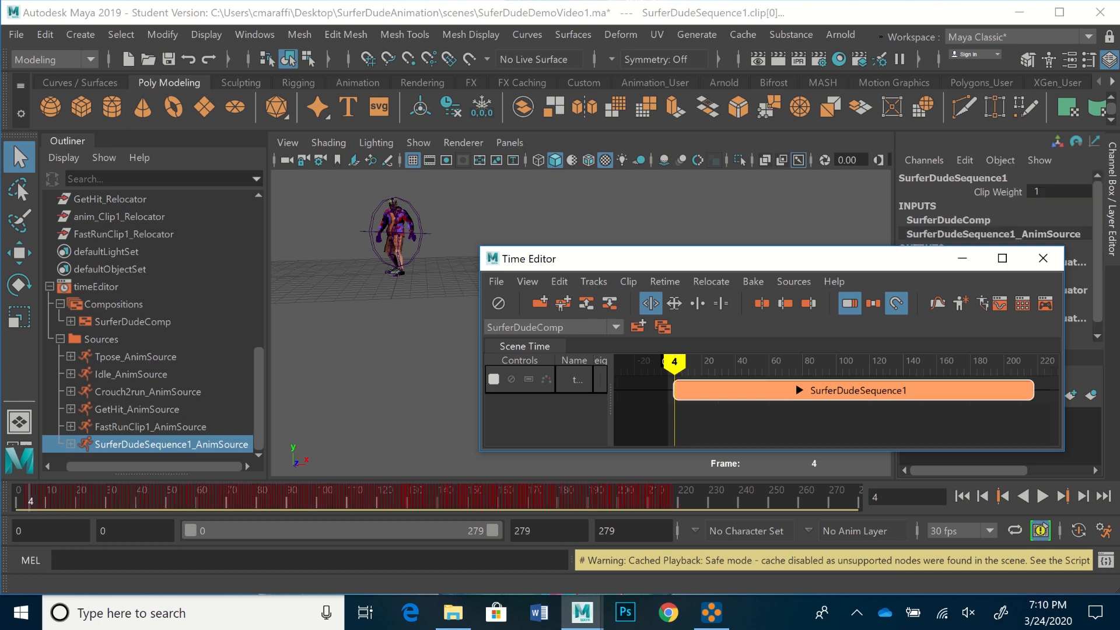
left_click_drag(642, 258, 454, 256)
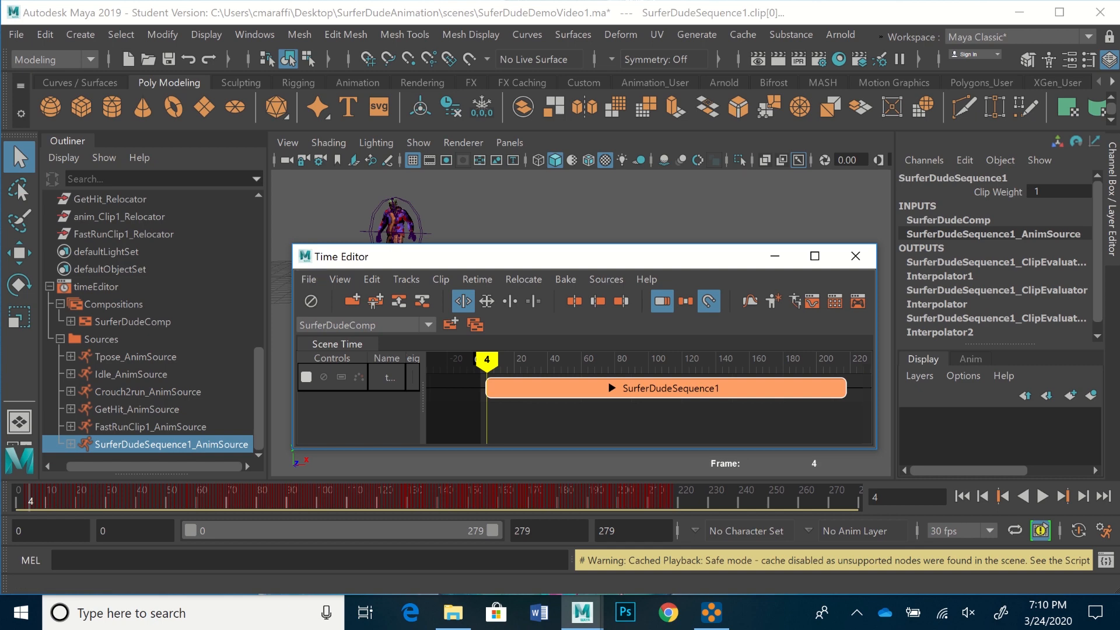
left_click(308, 278)
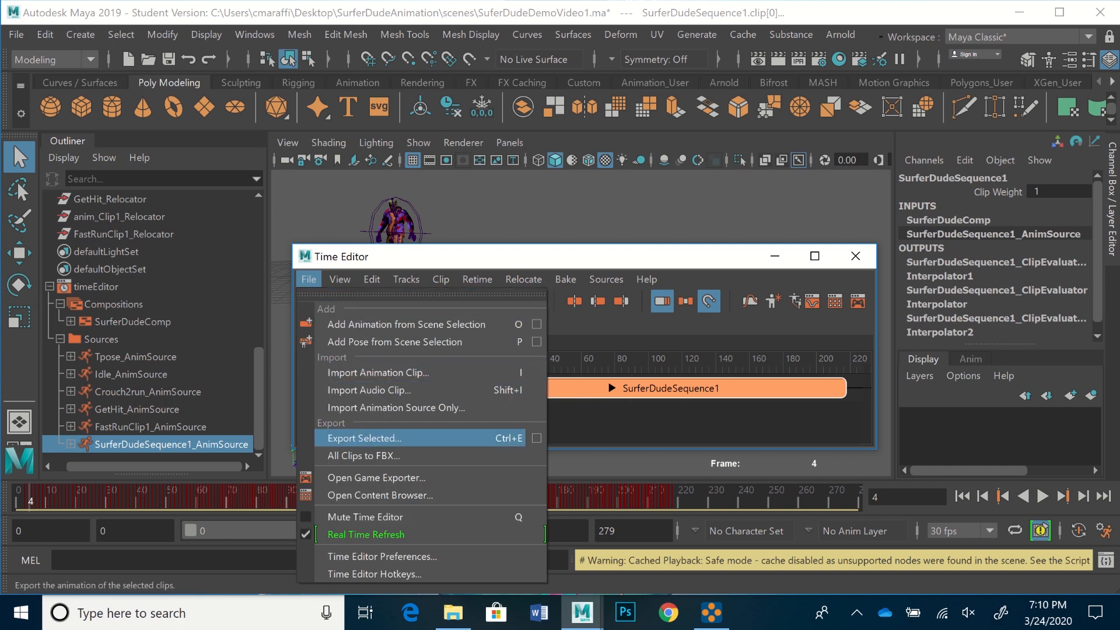
left_click(536, 438)
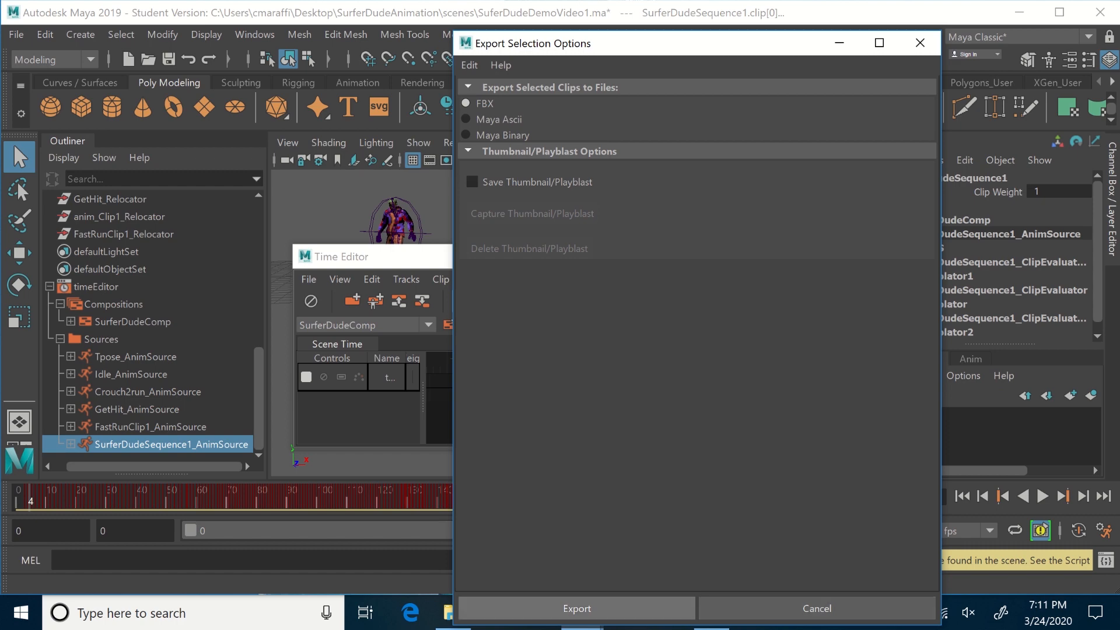
left_click(576, 608)
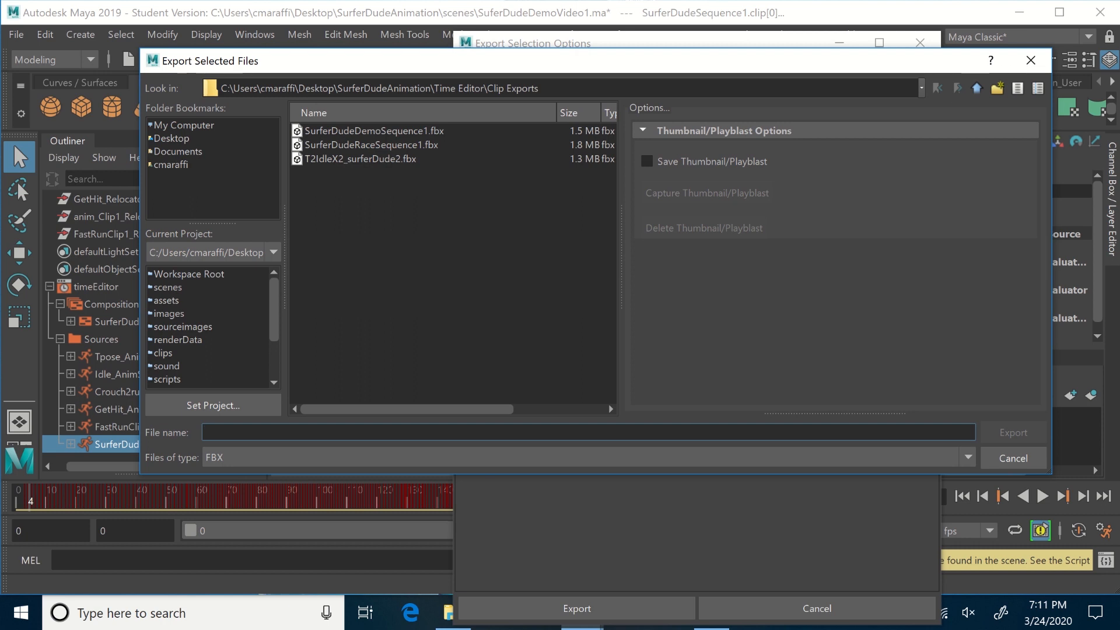
Name the export file SurferDudeRaceSequence1 and decline replacing the existing file of that name
type("S")
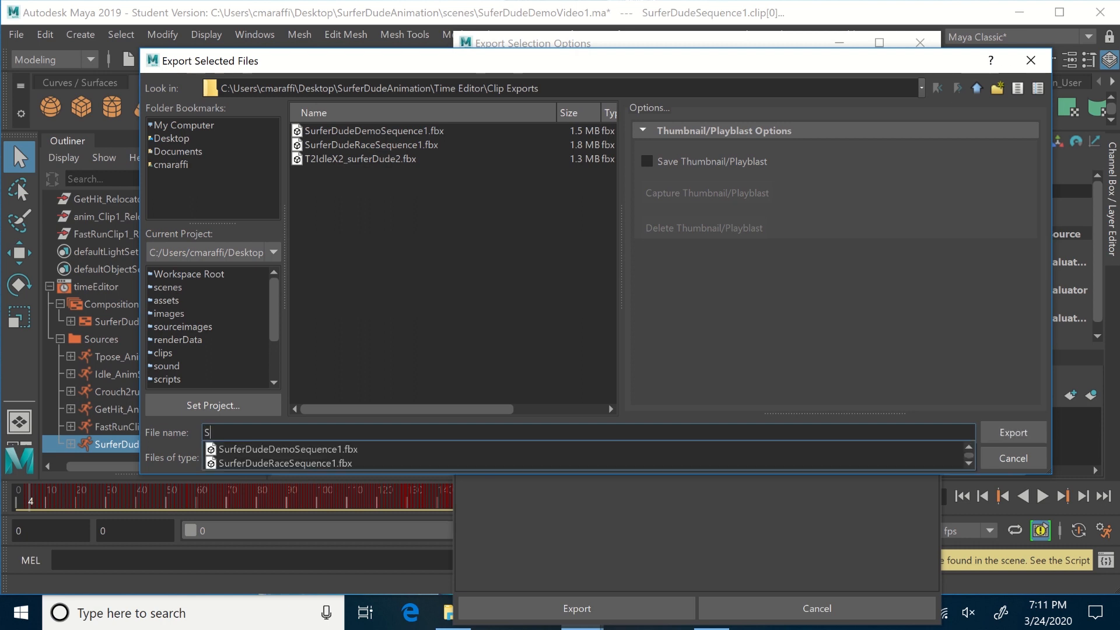
type("urferDudeDo")
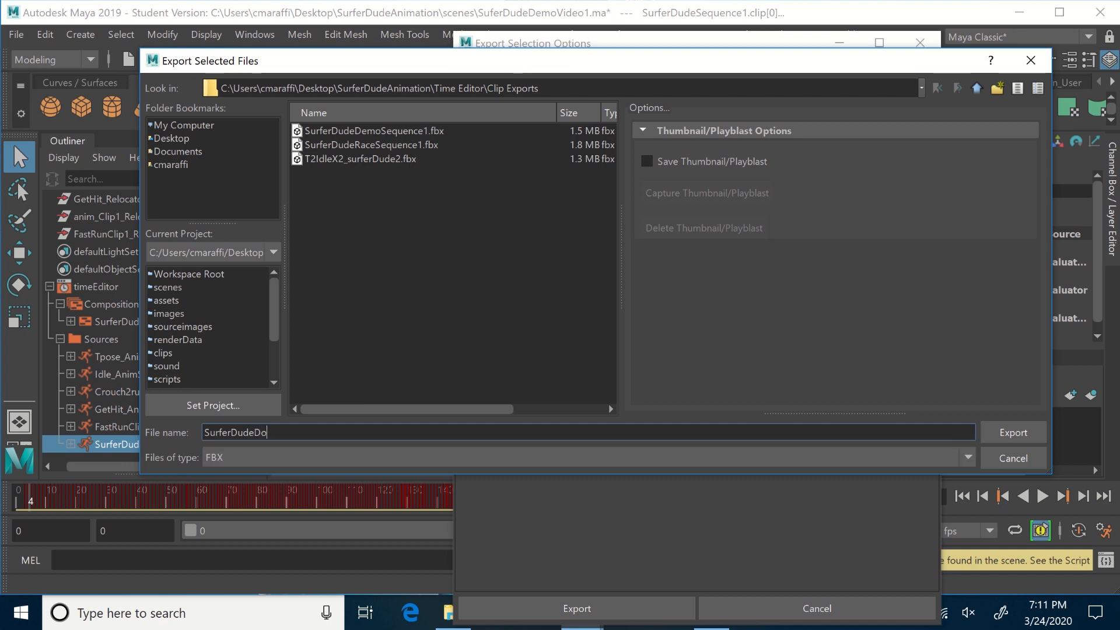
key("BackSpace")
key("BackSpace")
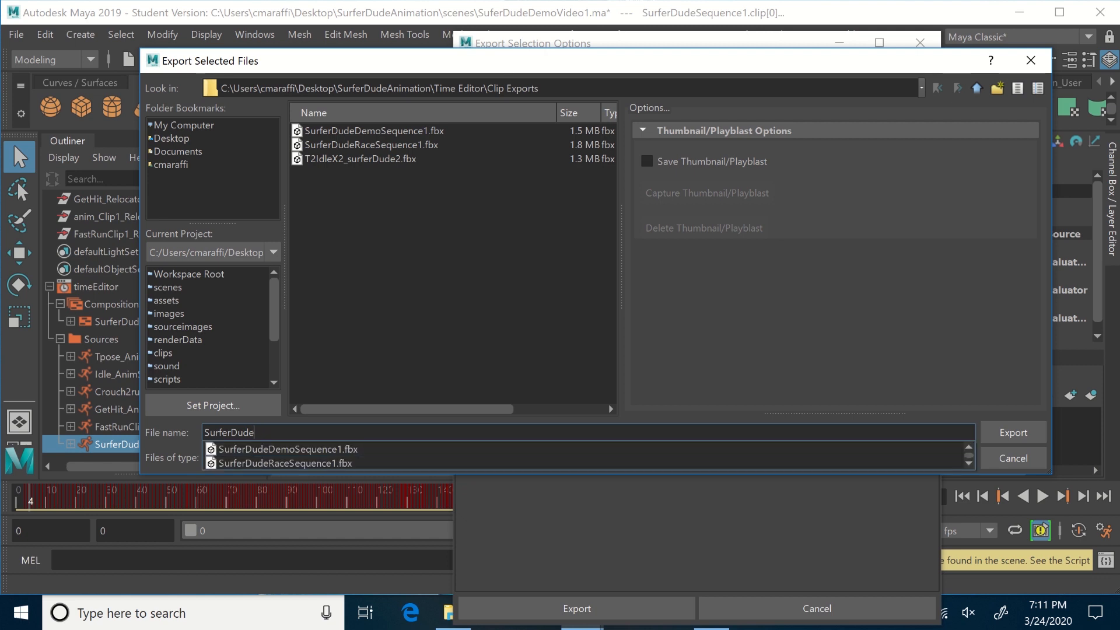
type("Rac")
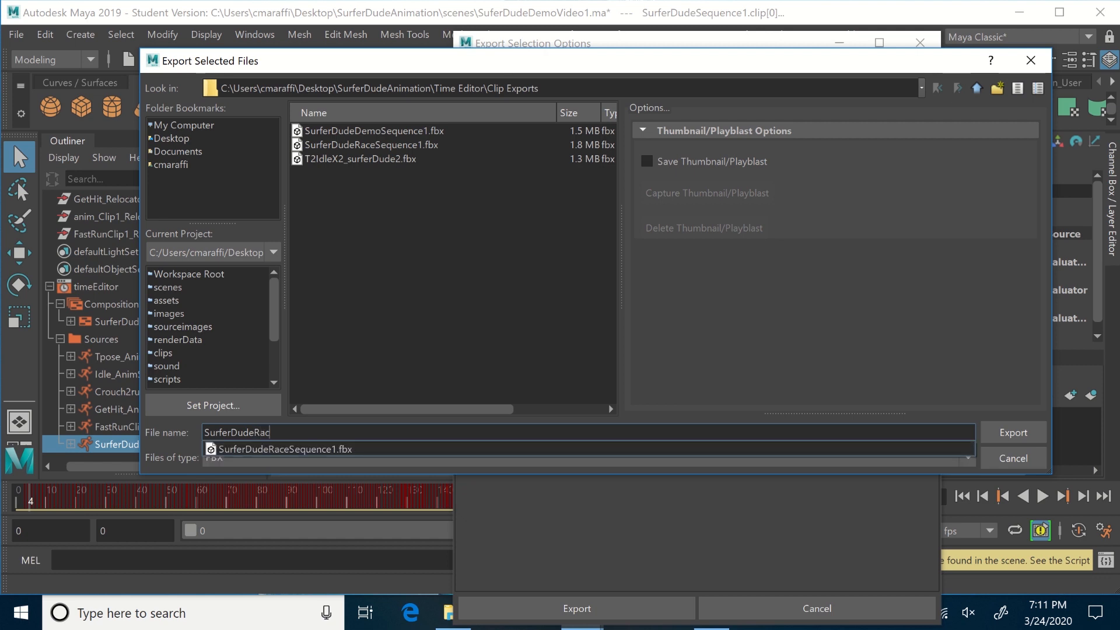
type("eSequence1")
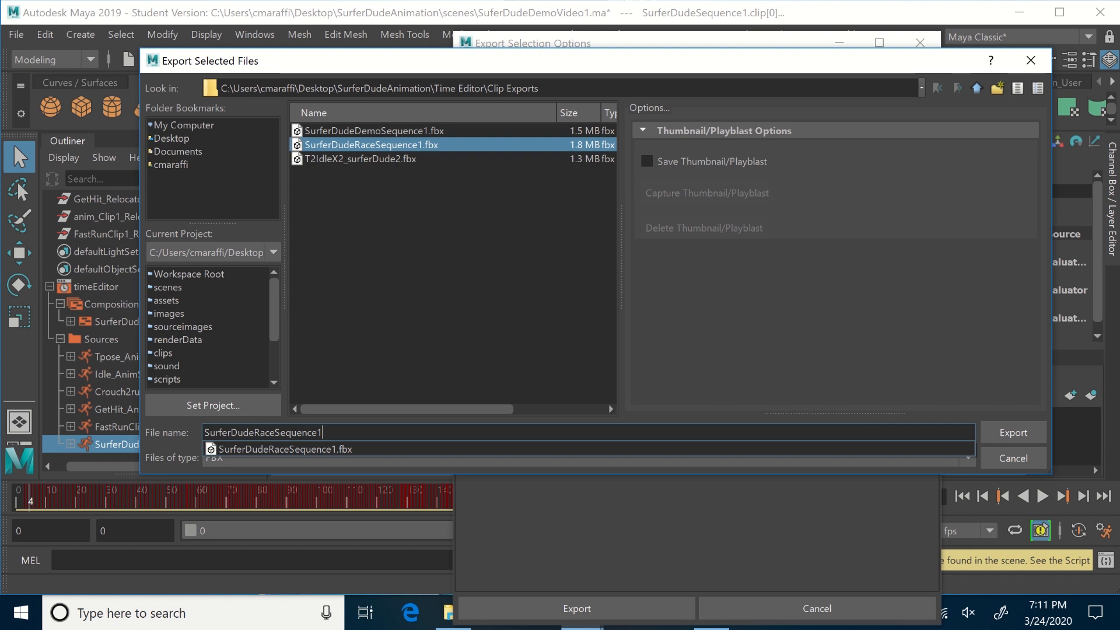
key("Return")
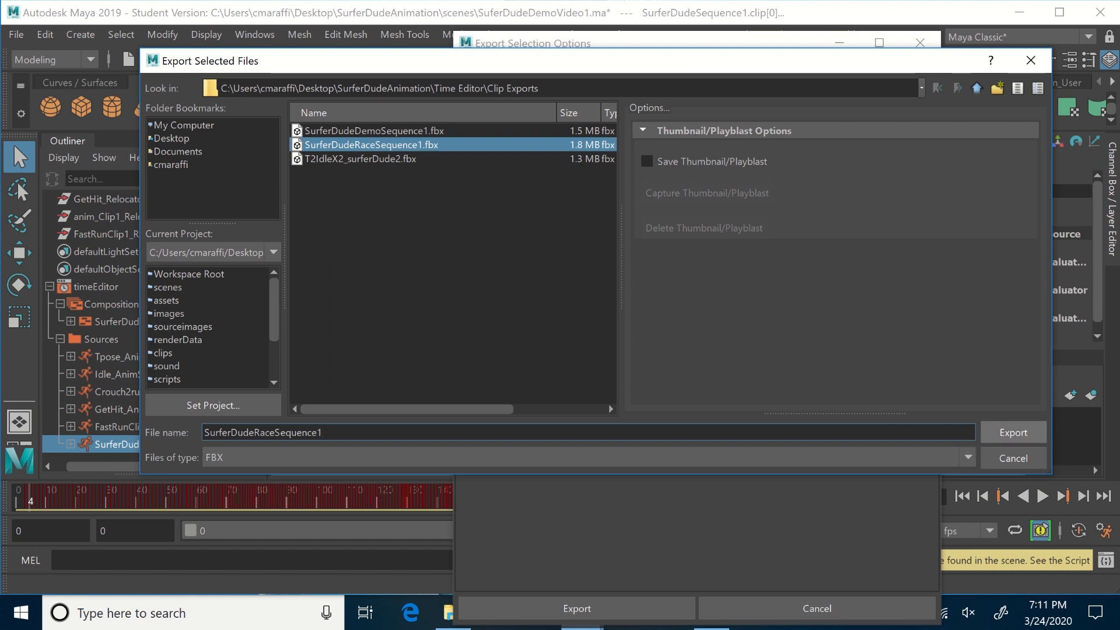
key("Return")
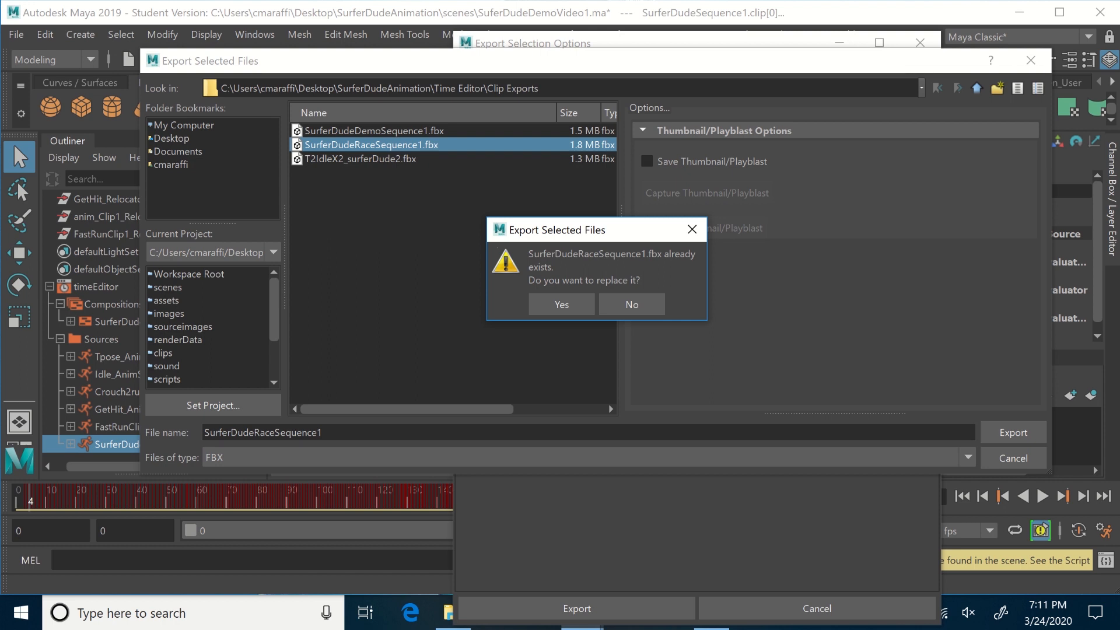
left_click(631, 304)
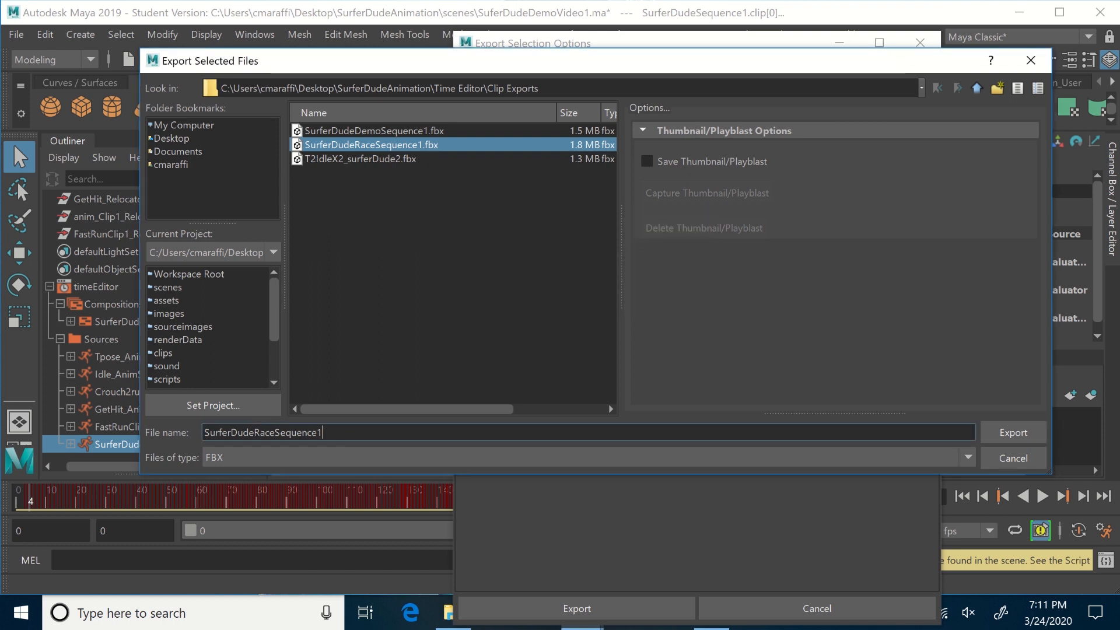
Change the export file name to SurferDudeRaceSequence2 and export the clip as FBX
left_click(275, 433)
left_click_drag(322, 432, 317, 432)
type("2")
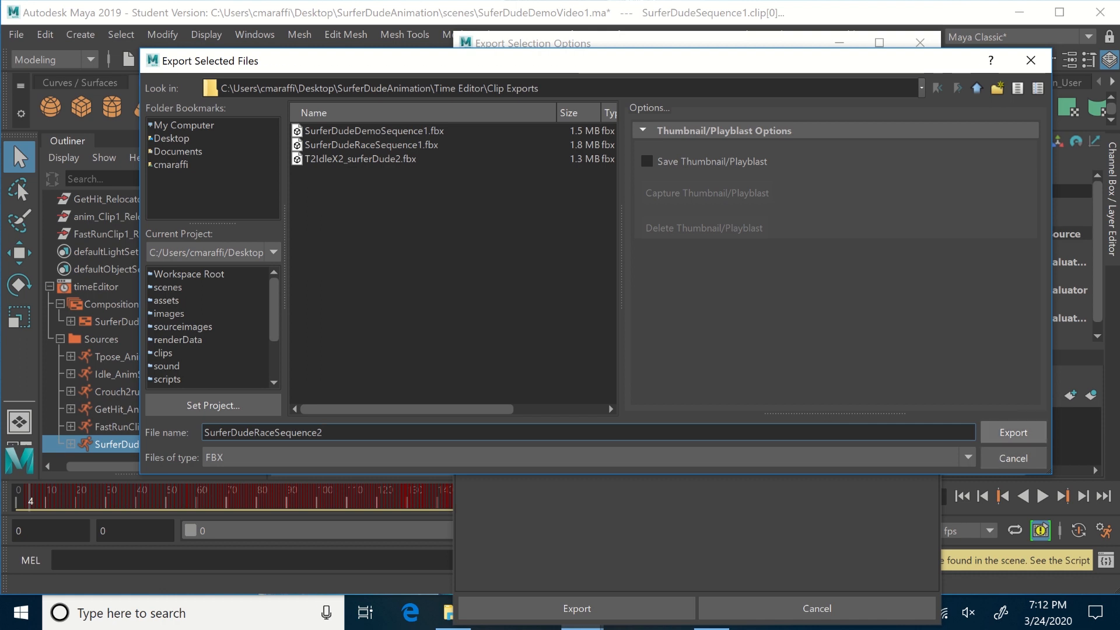
left_click(1013, 432)
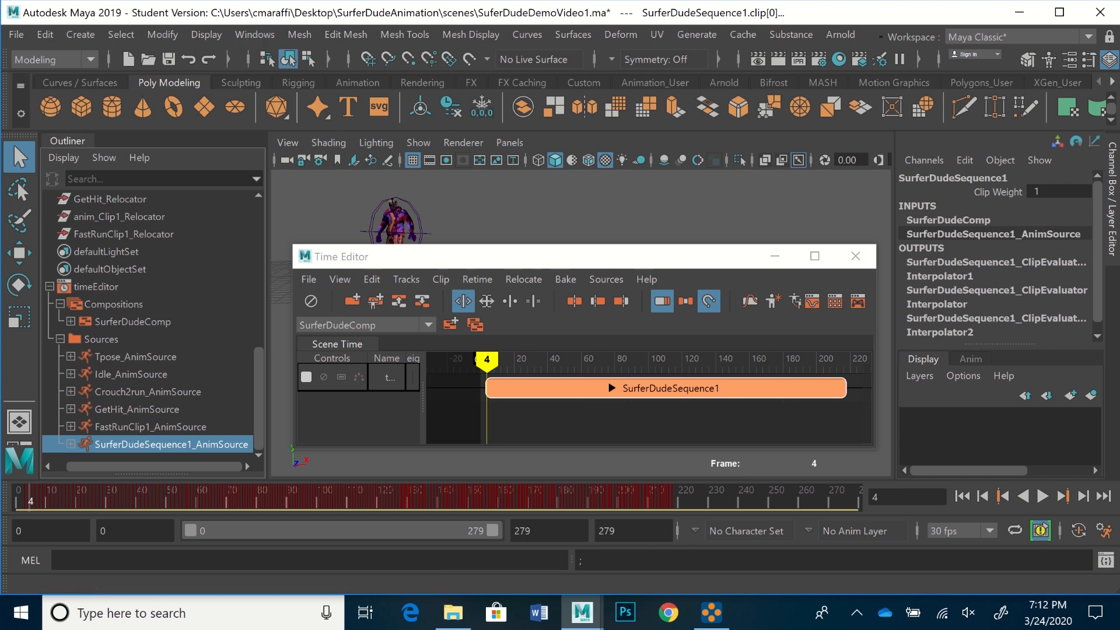
Check the exported clip in File Explorer under SurferDudeAnimation, Time Editor, Clip Exports, and return to Maya
scroll(153, 327, "up", 10)
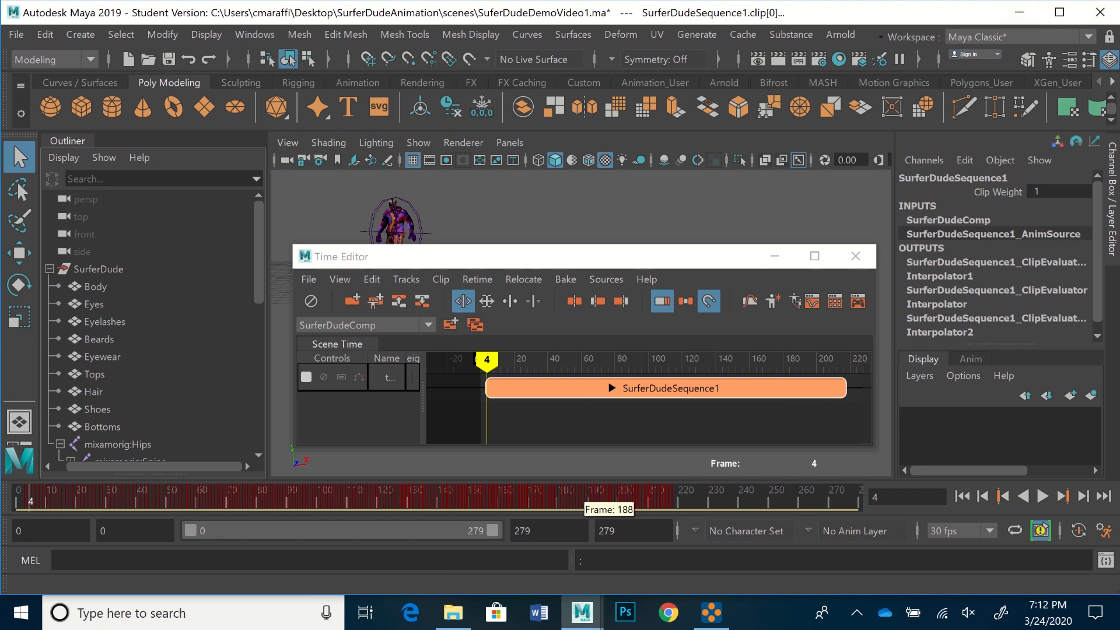
mouse_move(453, 611)
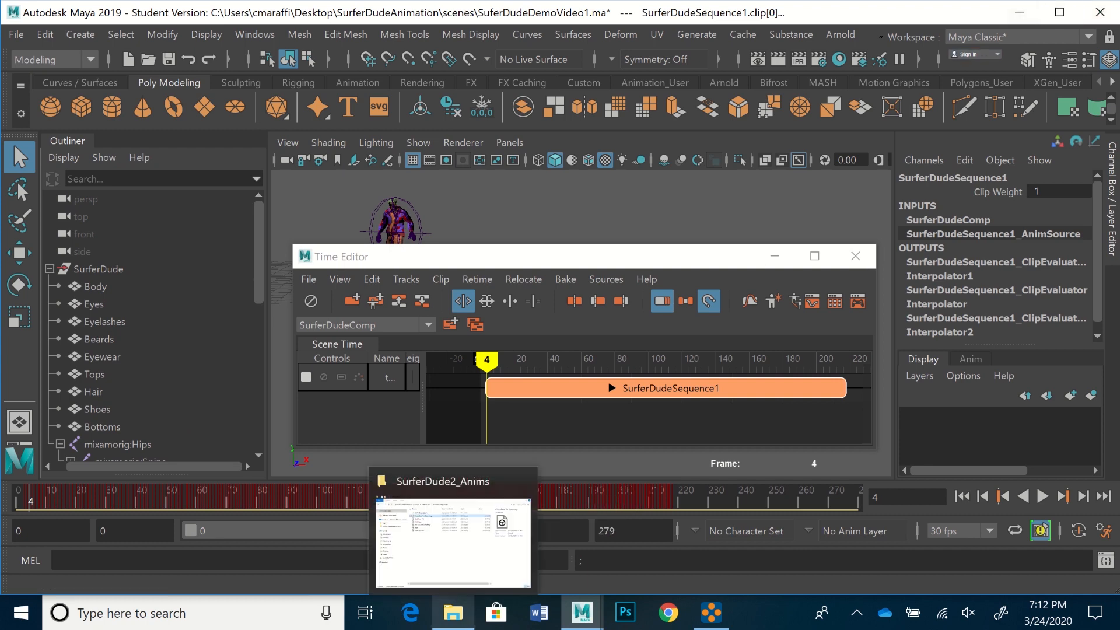
left_click(452, 548)
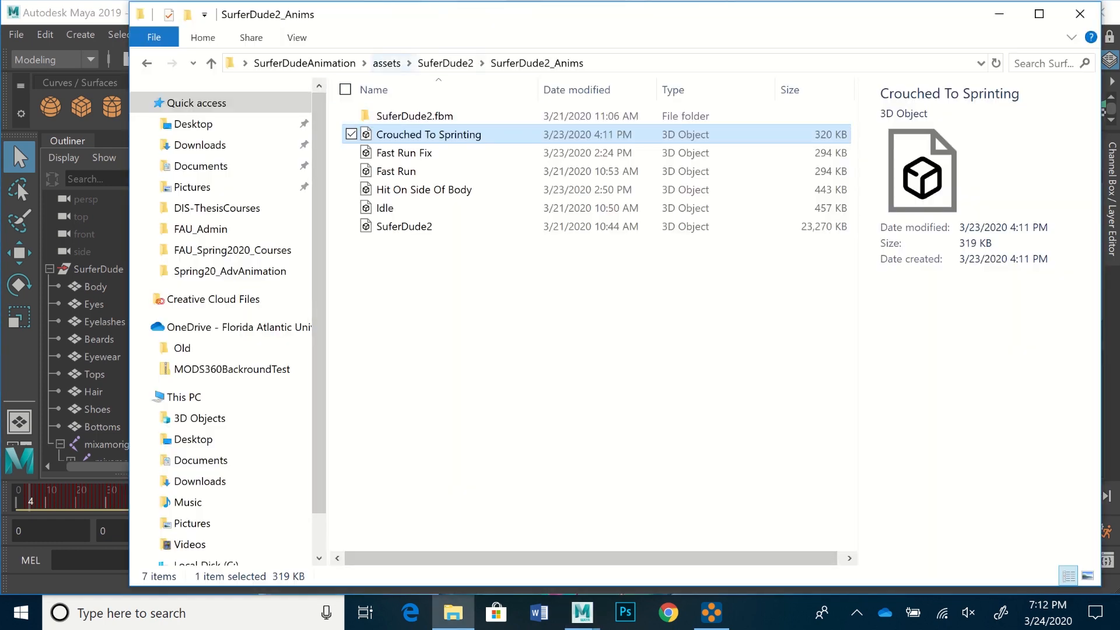
left_click(305, 63)
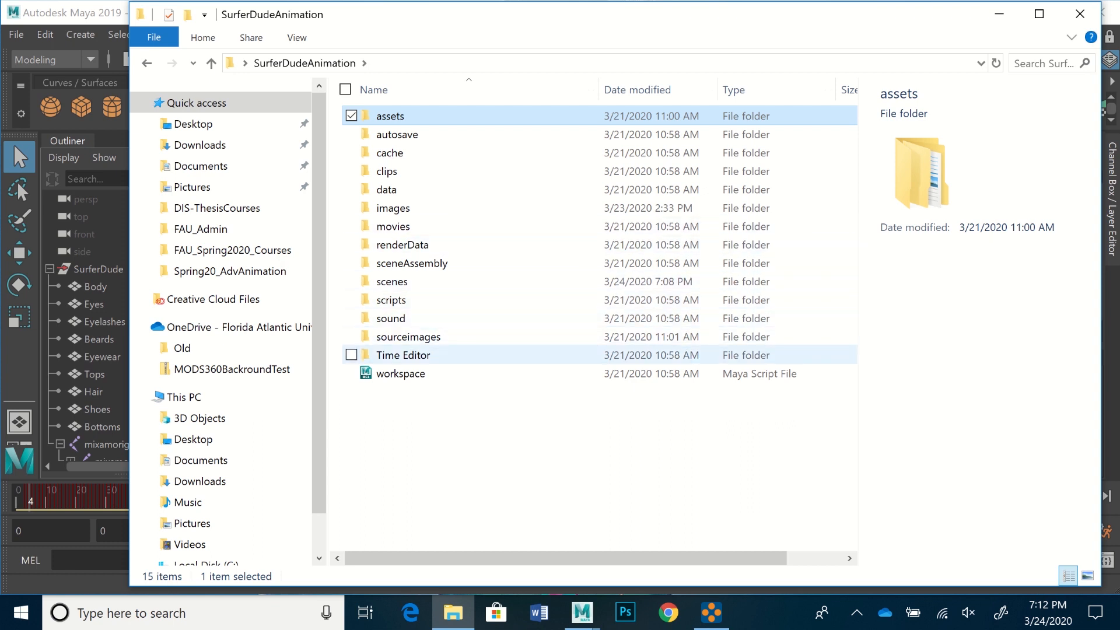
double_click(403, 355)
double_click(402, 115)
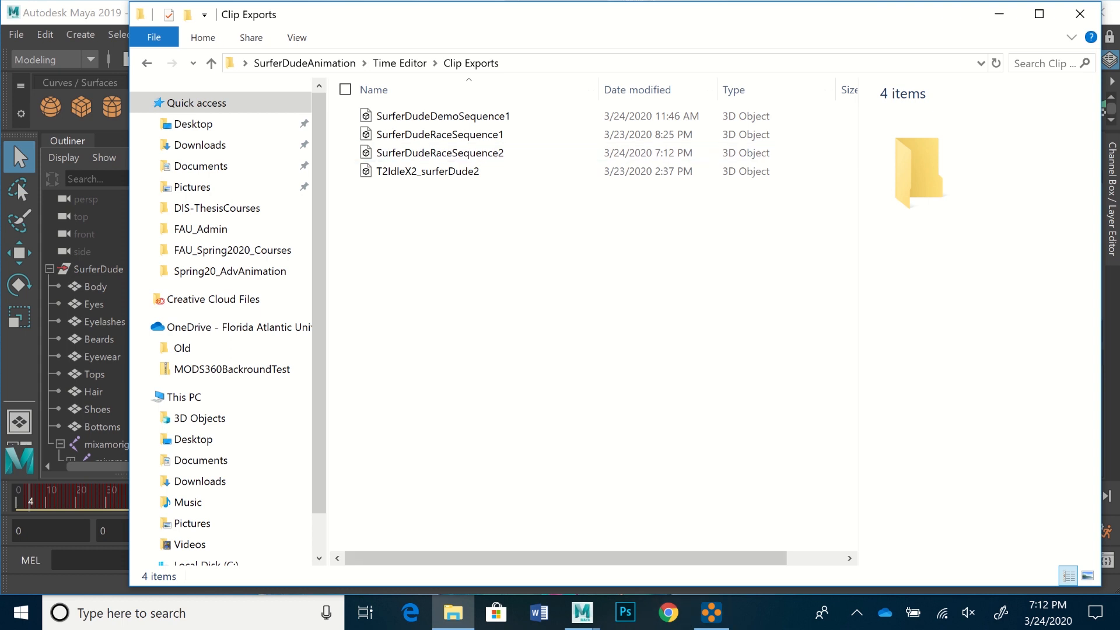
left_click_drag(583, 14, 631, 38)
key("alt+Tab")
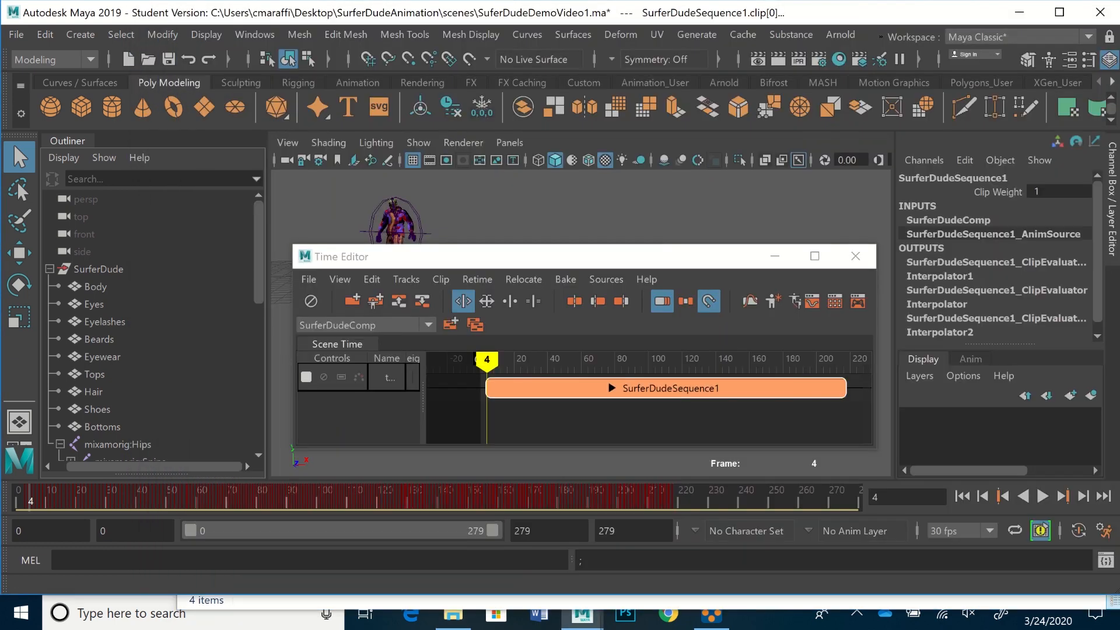
left_click_drag(583, 273, 562, 368)
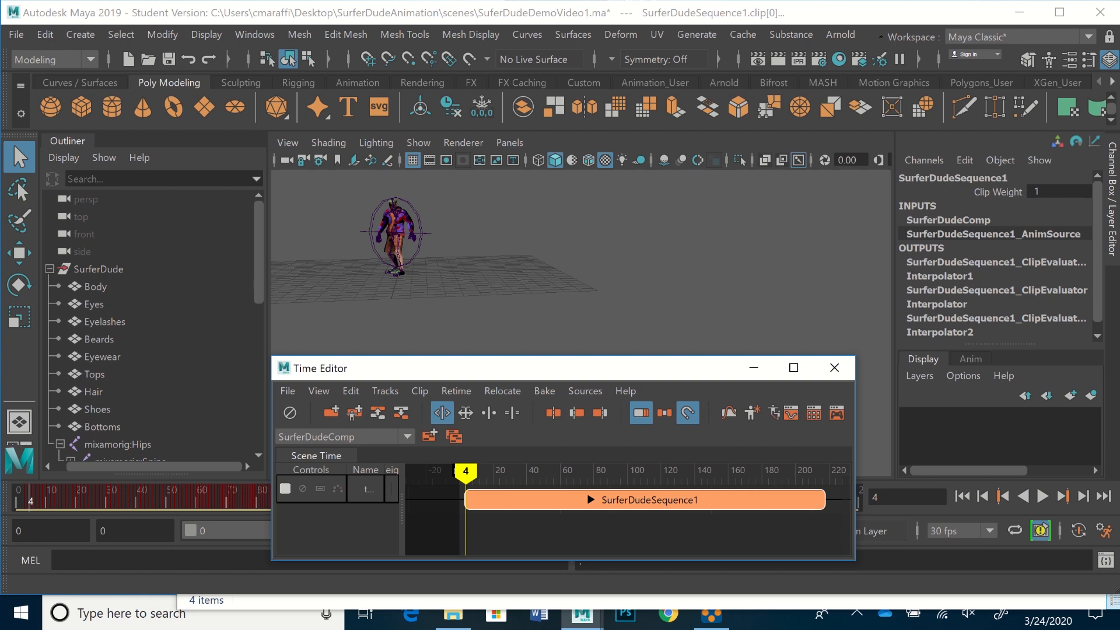
left_click_drag(723, 368, 738, 295)
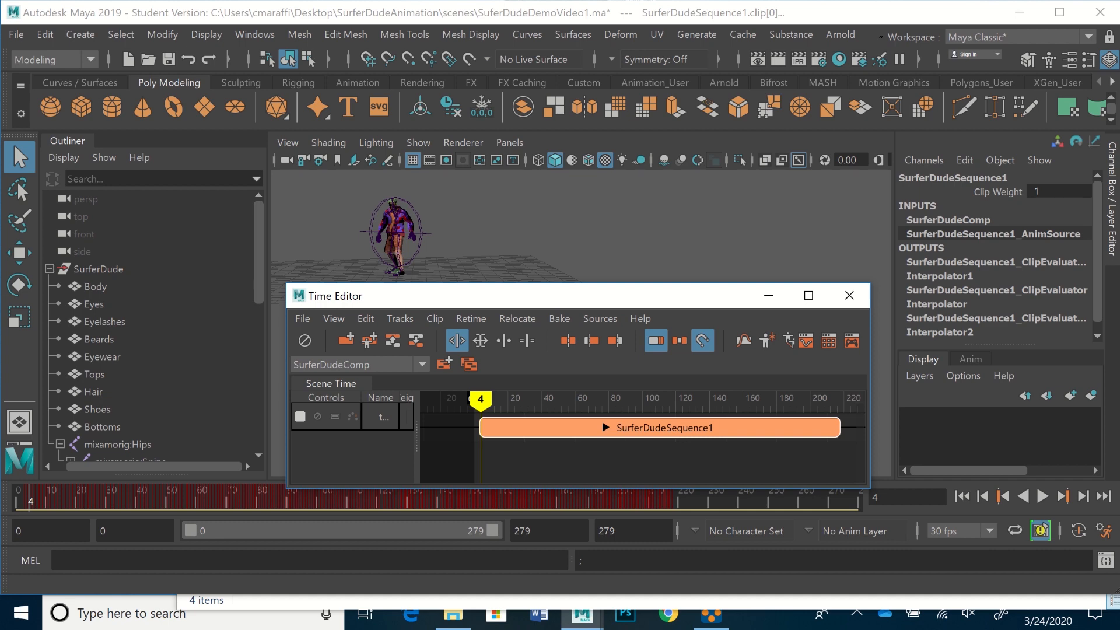
mouse_move(258, 250)
left_mouse_down()
mouse_move(258, 400)
mouse_move(258, 254)
left_mouse_up()
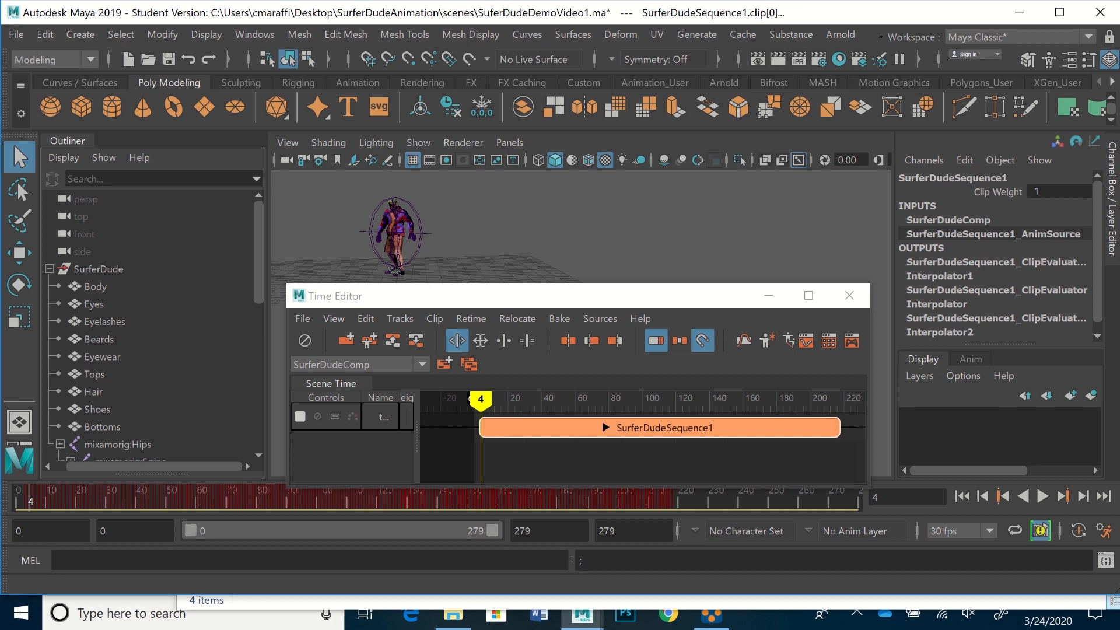
left_click_drag(525, 296, 541, 412)
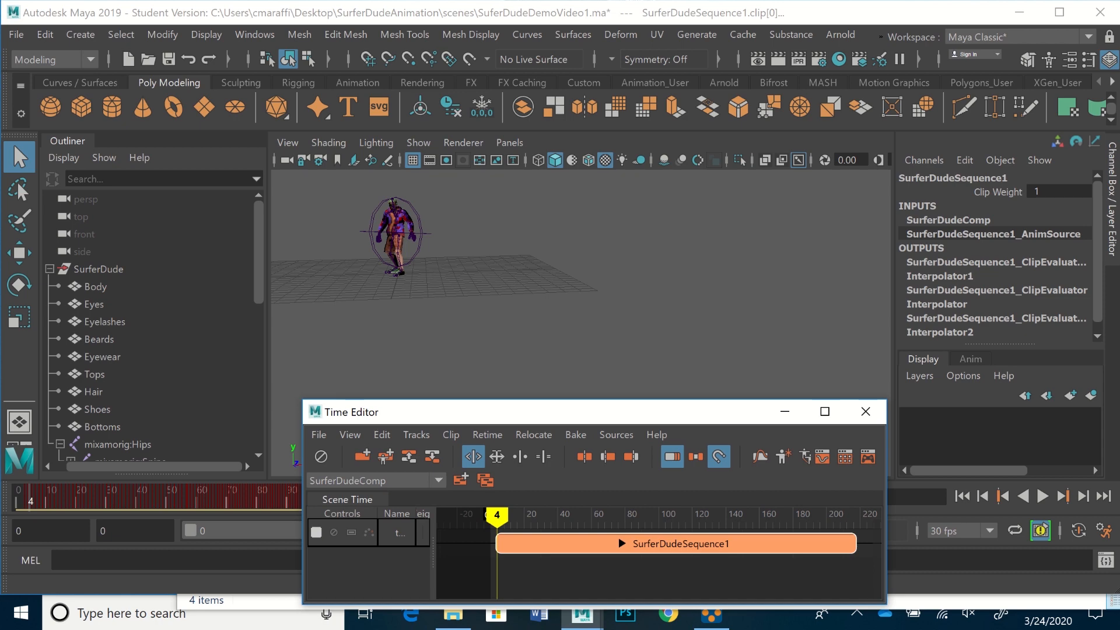